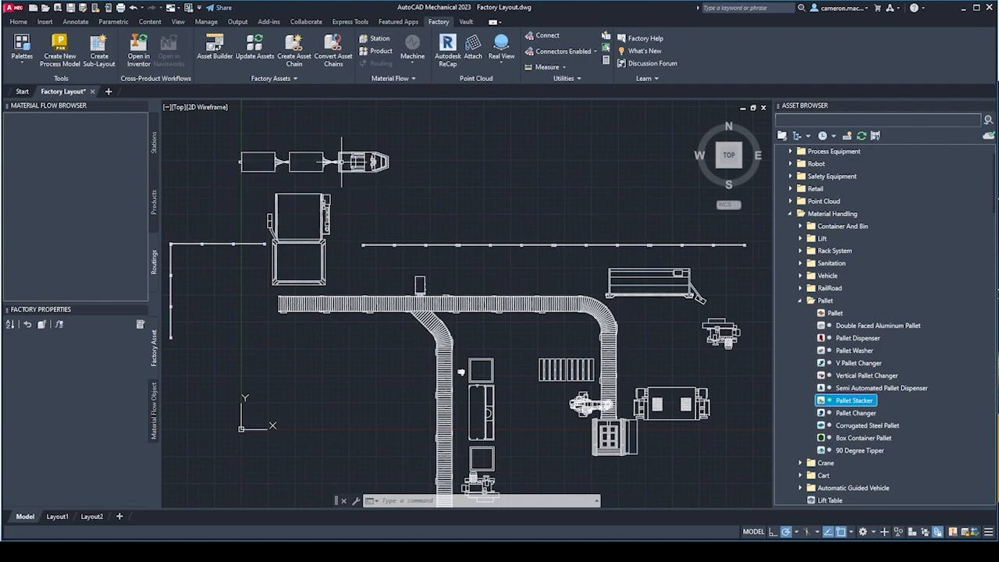
Examine the 3D factory layout, including the roller conveyor line, the press and the robot beside the pallet stacker.
{"action": "scroll", "coordinate": [333, 206], "scroll_direction": "down", "scroll_amount": 3}
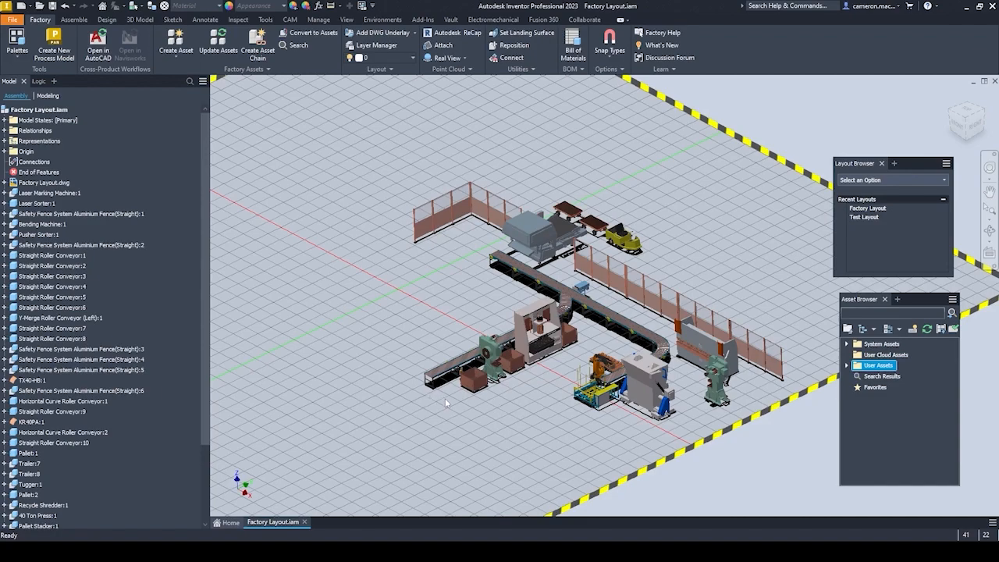
{"action": "mouse_move", "coordinate": [444, 397]}
{"action": "middle_mouse_down", "text": "shift"}
{"action": "mouse_move", "coordinate": [442, 410]}
{"action": "mouse_move", "coordinate": [470, 404]}
{"action": "mouse_move", "coordinate": [520, 416]}
{"action": "mouse_move", "coordinate": [519, 426]}
{"action": "mouse_move", "coordinate": [469, 419]}
{"action": "middle_mouse_up", "text": "shift"}
{"action": "scroll", "coordinate": [494, 437], "scroll_direction": "up", "scroll_amount": 10}
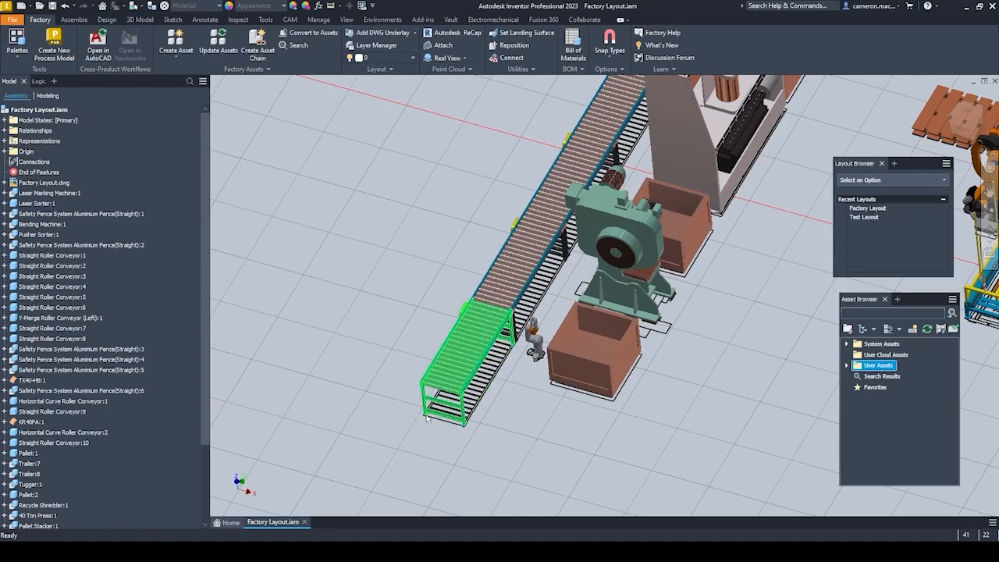
{"action": "scroll", "coordinate": [491, 396], "scroll_direction": "down", "scroll_amount": 5}
{"action": "scroll", "coordinate": [499, 397], "scroll_direction": "down", "scroll_amount": 5}
{"action": "scroll", "coordinate": [500, 396], "scroll_direction": "up", "scroll_amount": 10}
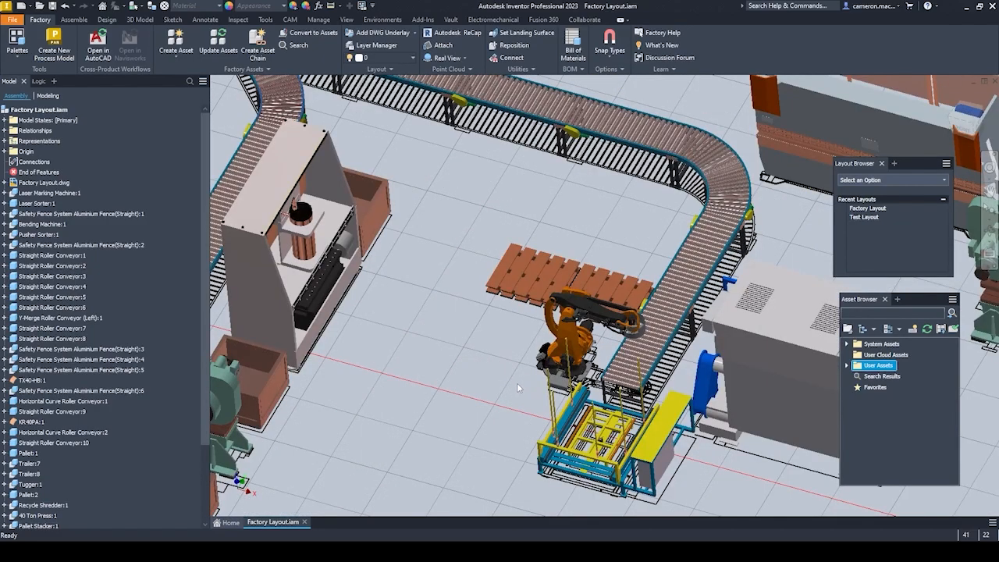
{"action": "scroll", "coordinate": [500, 396], "scroll_direction": "down", "scroll_amount": 1}
{"action": "scroll", "coordinate": [499, 395], "scroll_direction": "down", "scroll_amount": 3}
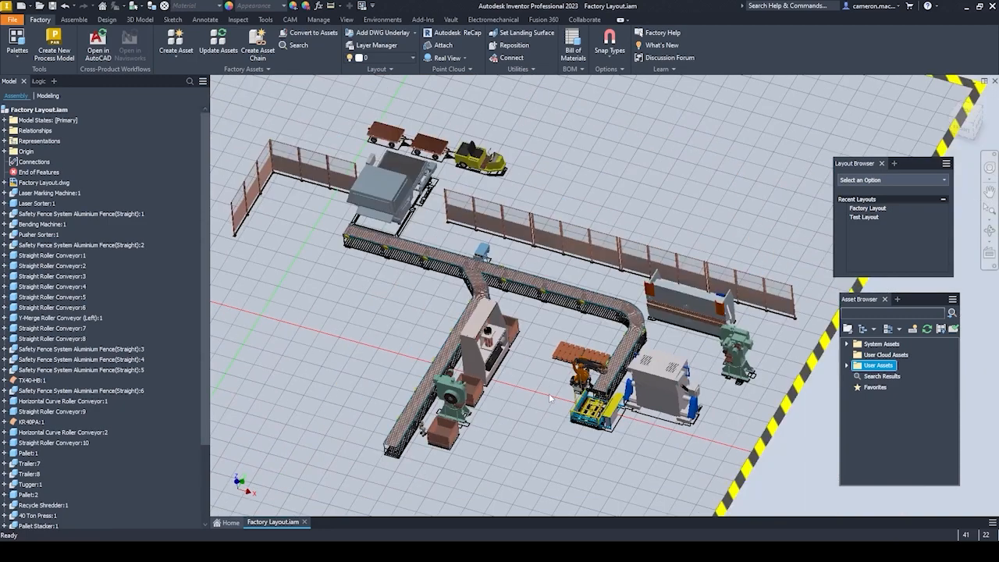
{"action": "middle_click_drag", "start_coordinate": [492, 406], "coordinate": [557, 412]}
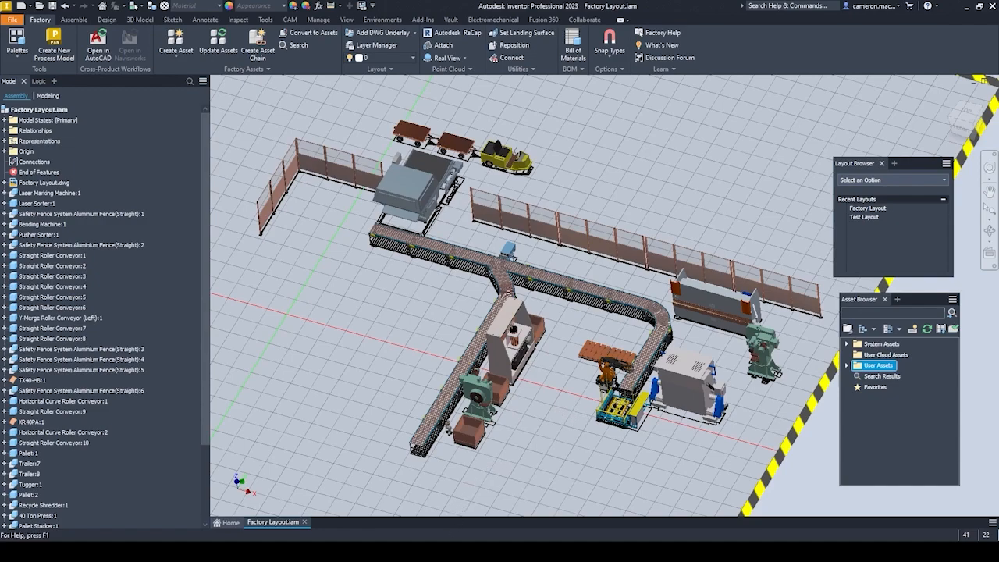
Switch to the Factory Layout drawing in AutoCAD Mechanical and review the available factory palettes and the 2D equipment layout.
{"action": "mouse_move", "coordinate": [584, 552]}
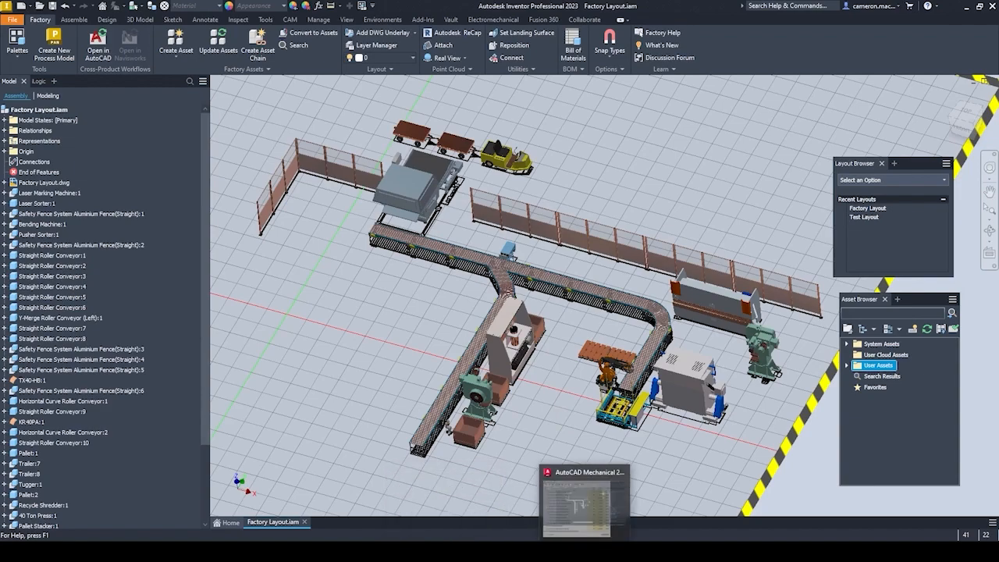
{"action": "left_click", "coordinate": [585, 503]}
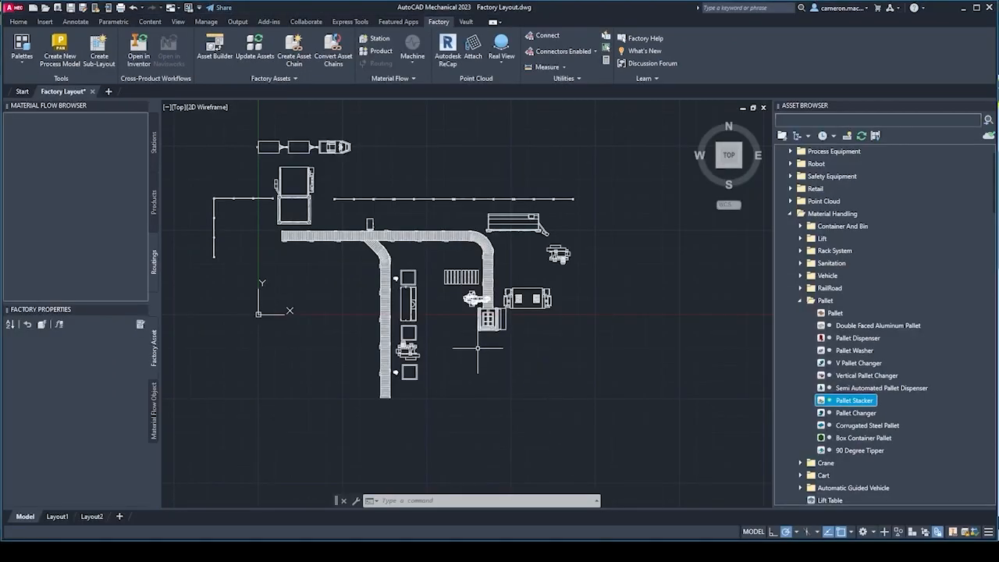
{"action": "middle_click_drag", "start_coordinate": [429, 305], "coordinate": [447, 323]}
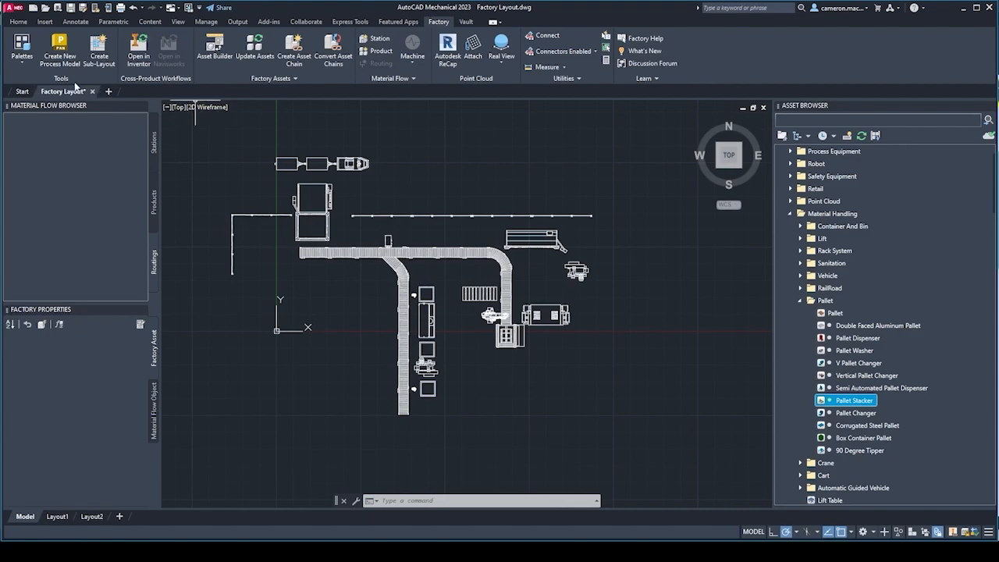
{"action": "left_click", "coordinate": [21, 68]}
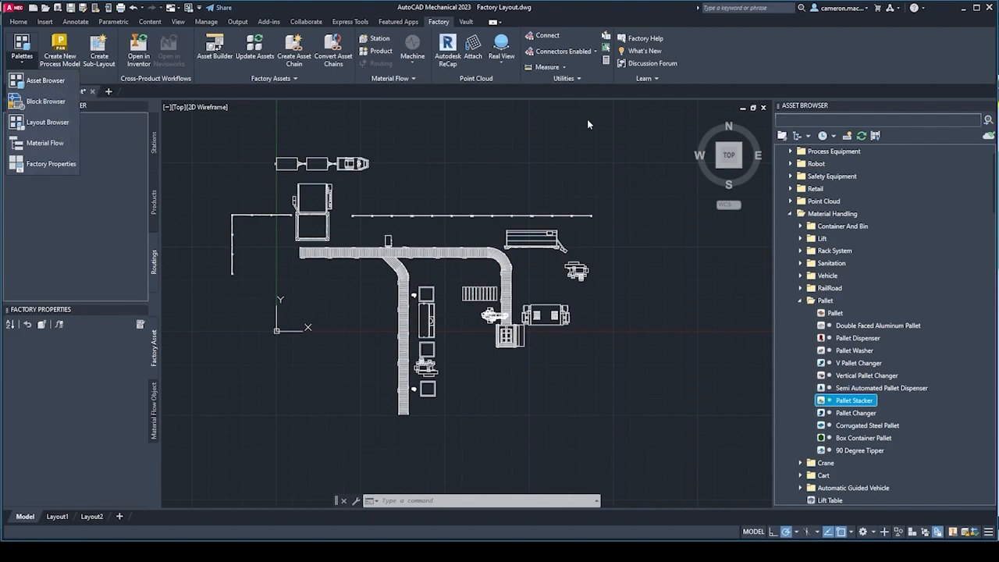
{"action": "left_click", "coordinate": [582, 171]}
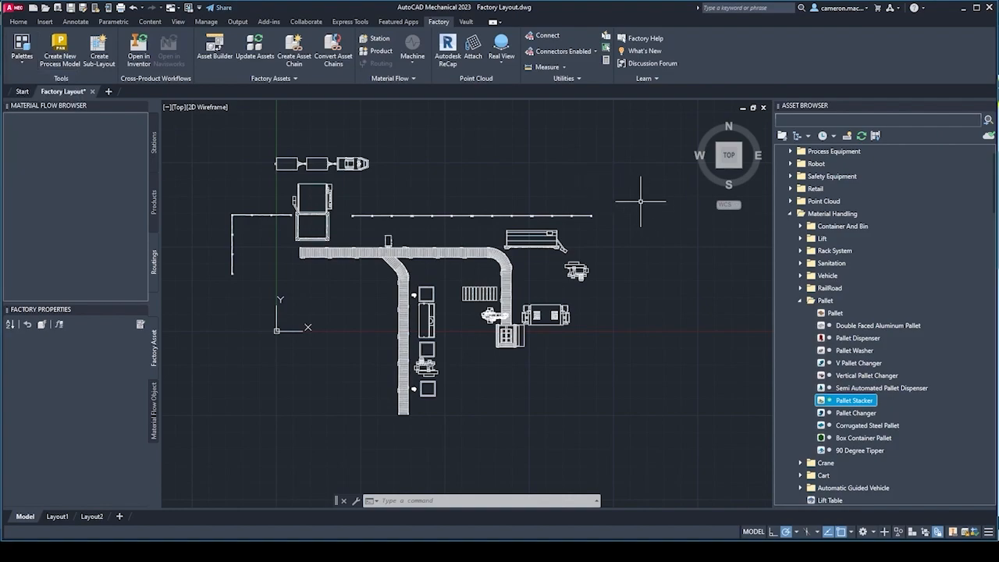
{"action": "scroll", "coordinate": [832, 262], "scroll_direction": "up", "scroll_amount": 2}
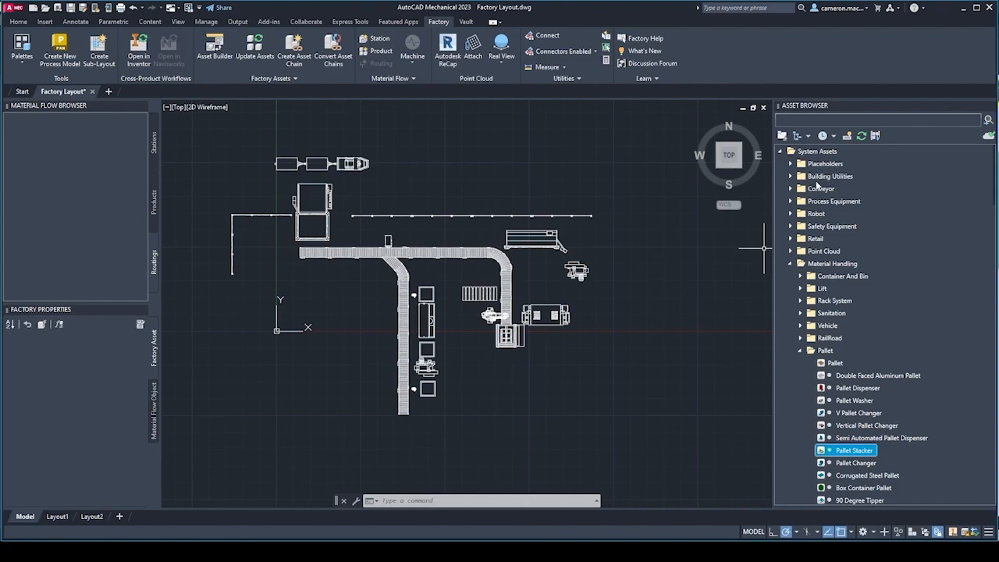
{"action": "scroll", "coordinate": [461, 355], "scroll_direction": "up", "scroll_amount": 6}
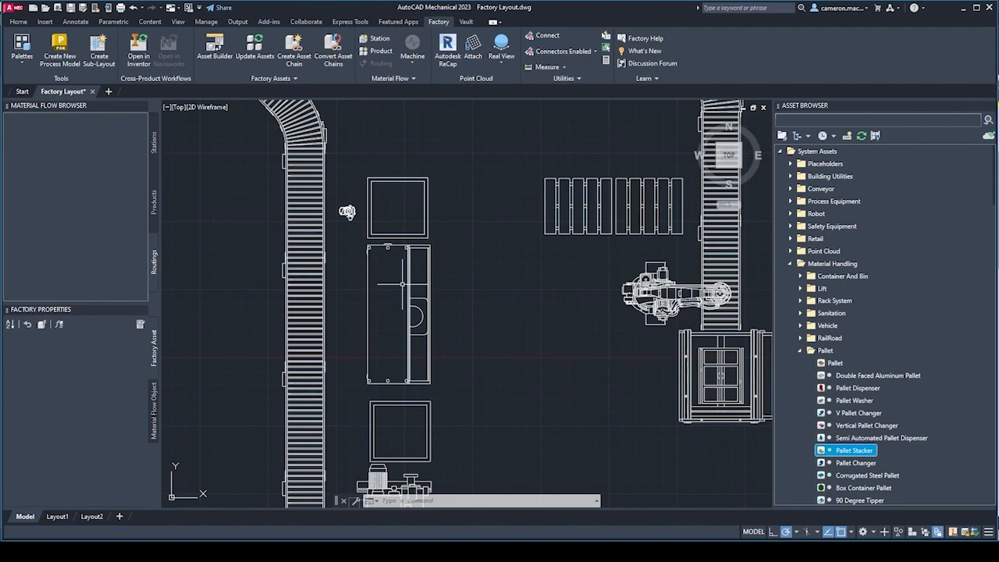
{"action": "scroll", "coordinate": [460, 247], "scroll_direction": "up", "scroll_amount": 2}
{"action": "scroll", "coordinate": [460, 248], "scroll_direction": "down", "scroll_amount": 6}
{"action": "mouse_move", "coordinate": [460, 248]}
{"action": "middle_mouse_down"}
{"action": "mouse_move", "coordinate": [466, 305]}
{"action": "mouse_move", "coordinate": [446, 271]}
{"action": "middle_mouse_up"}
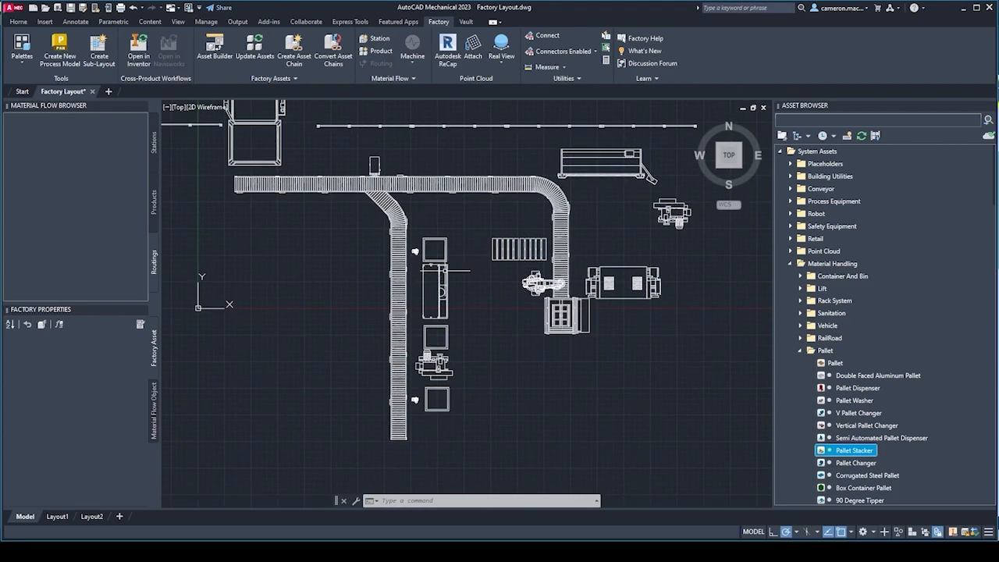
Collapse the Pallet and Material Handling asset categories and look through the Placeholders and Building Utilities system assets.
{"action": "left_click", "coordinate": [804, 350]}
{"action": "left_click", "coordinate": [790, 264]}
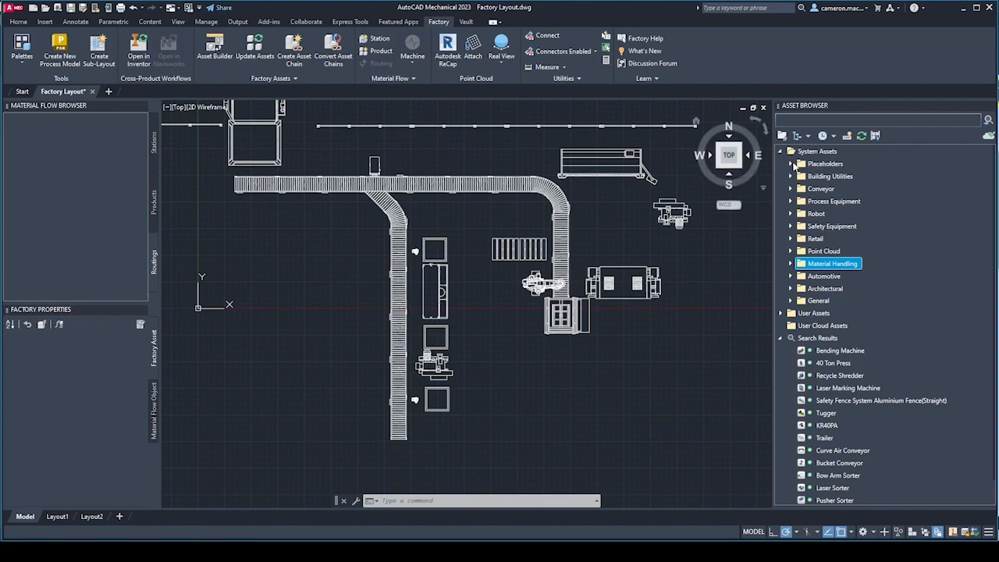
{"action": "left_click", "coordinate": [791, 164]}
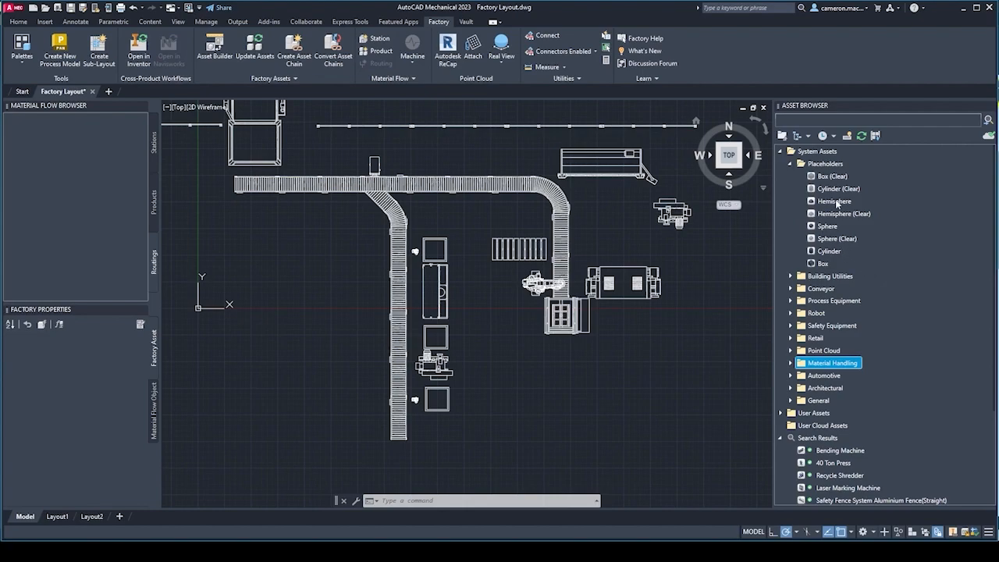
{"action": "mouse_move", "coordinate": [836, 199]}
{"action": "left_click", "coordinate": [790, 163]}
{"action": "left_click", "coordinate": [791, 177]}
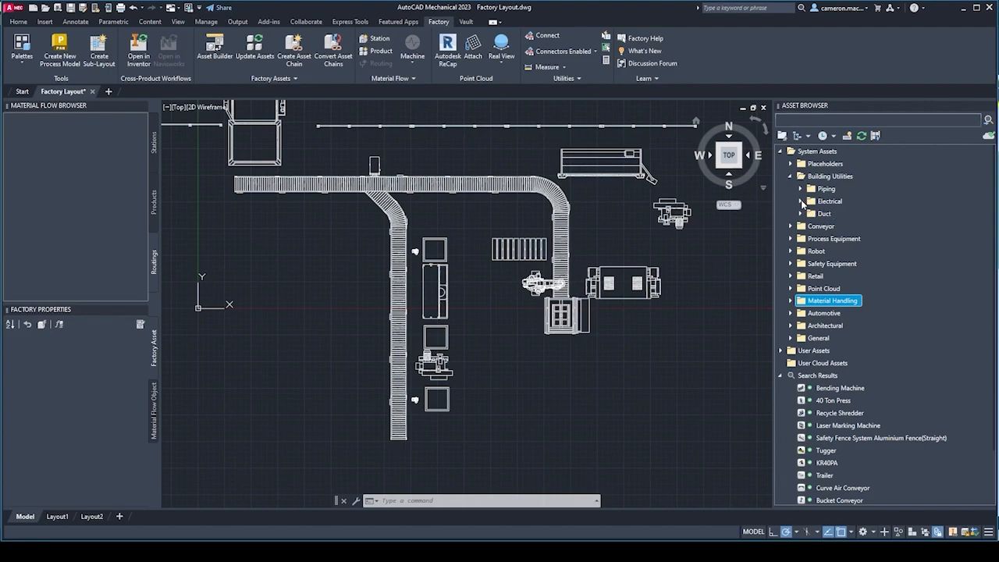
{"action": "left_click", "coordinate": [790, 176]}
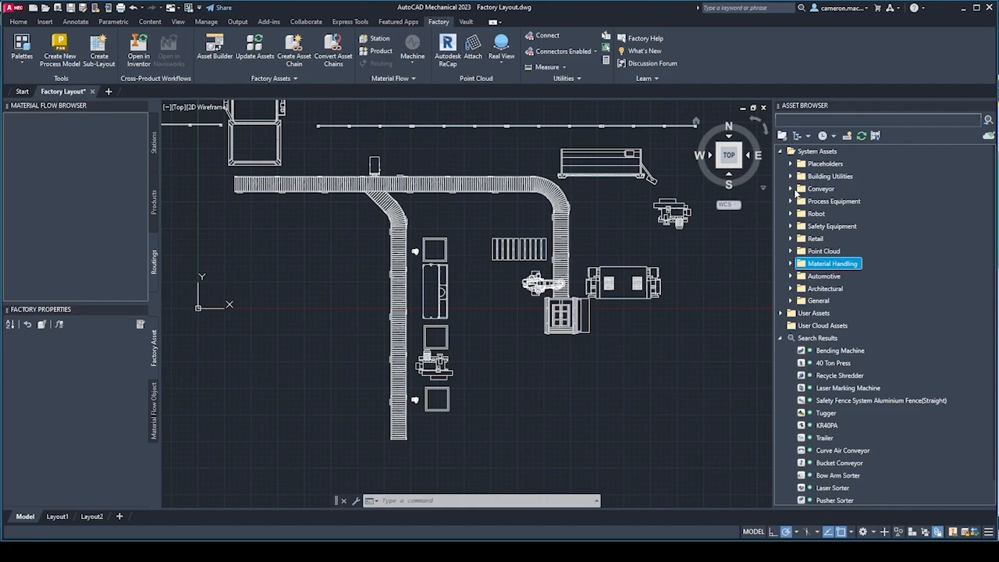
Expand the Roller category of the Conveyor system assets and review the available roller conveyor types.
{"action": "left_click", "coordinate": [790, 189]}
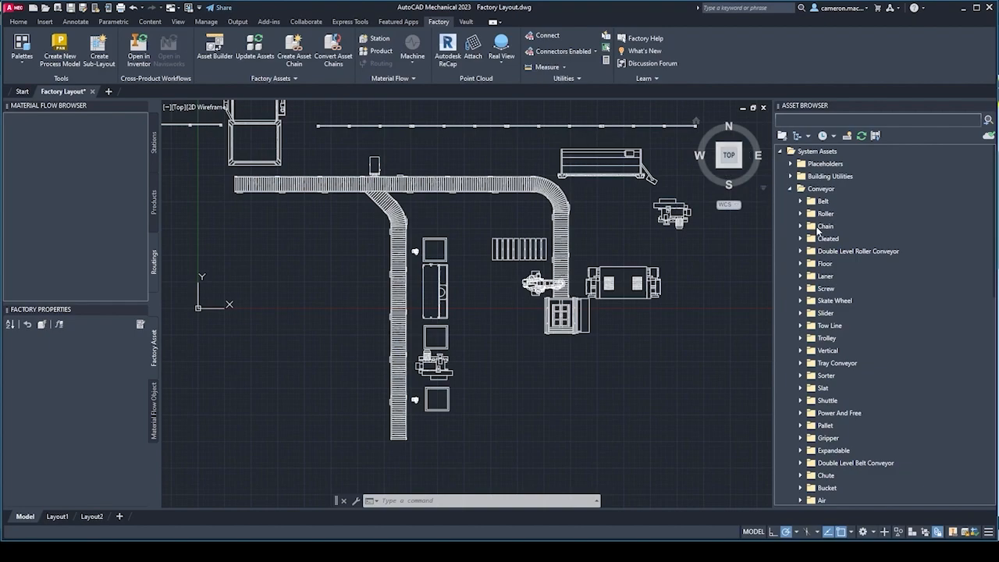
{"action": "scroll", "coordinate": [831, 265], "scroll_direction": "down", "scroll_amount": 2}
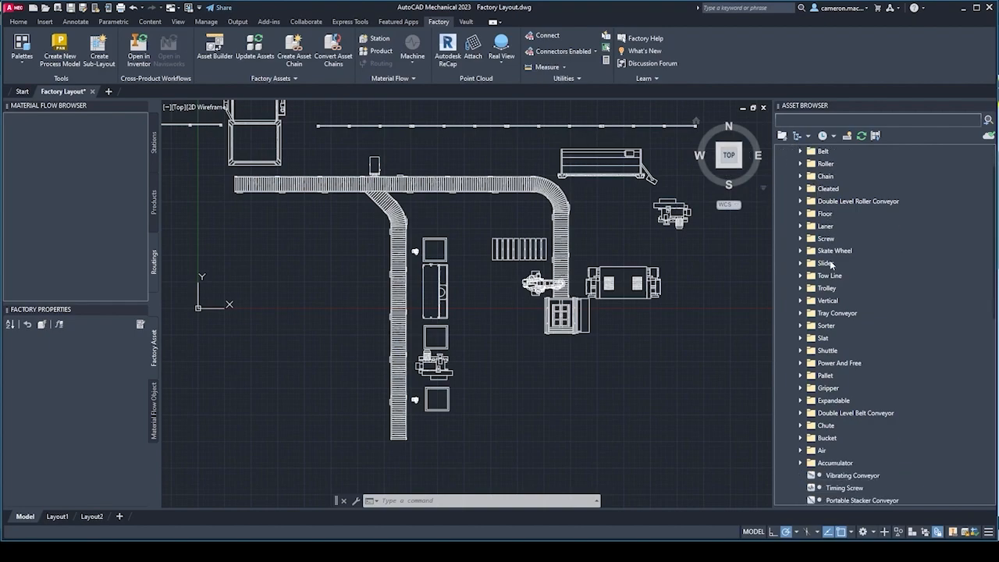
{"action": "scroll", "coordinate": [830, 264], "scroll_direction": "up", "scroll_amount": 2}
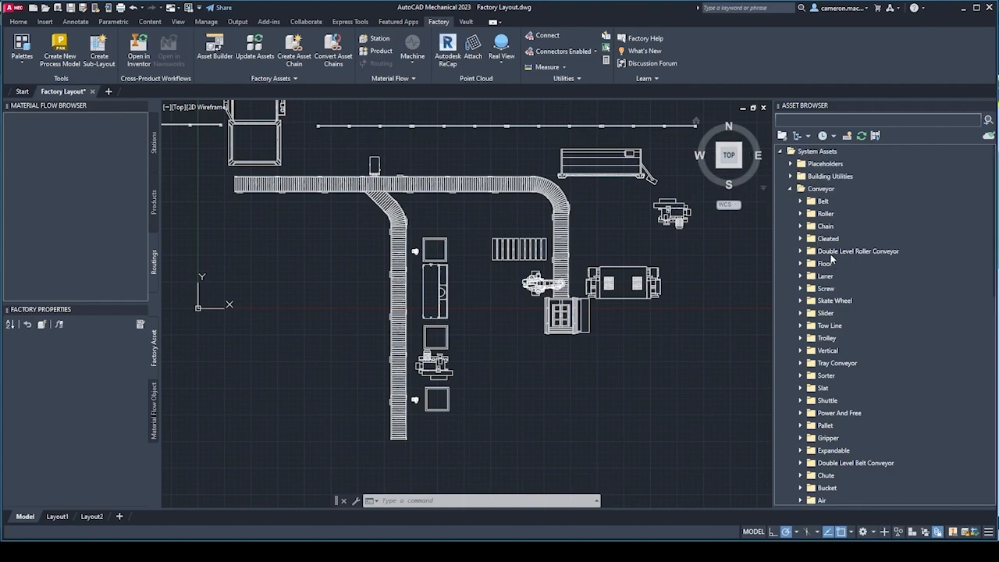
{"action": "left_click", "coordinate": [800, 214]}
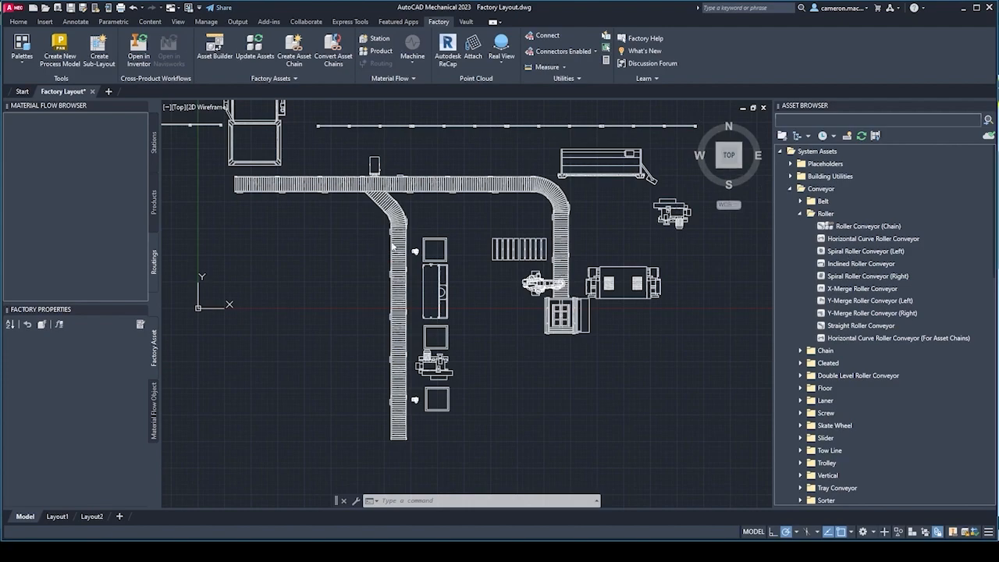
{"action": "scroll", "coordinate": [387, 194], "scroll_direction": "down", "scroll_amount": 2}
{"action": "scroll", "coordinate": [387, 194], "scroll_direction": "up", "scroll_amount": 5}
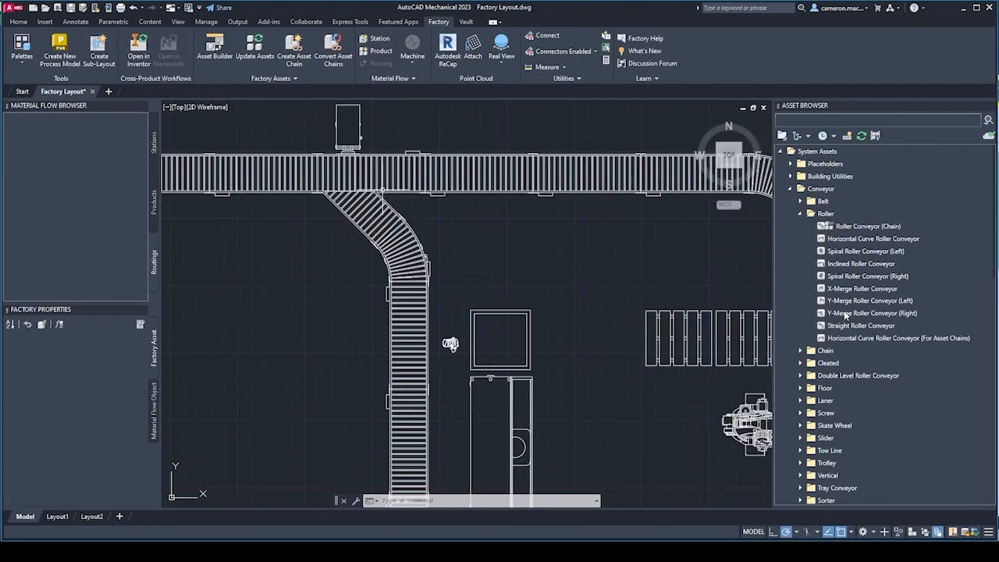
{"action": "mouse_move", "coordinate": [856, 309]}
{"action": "mouse_move", "coordinate": [845, 269]}
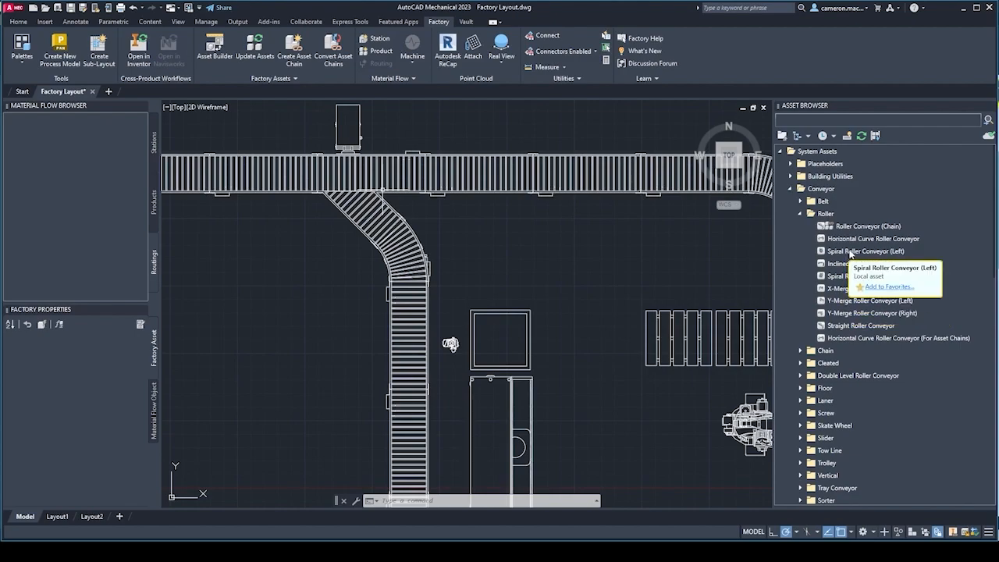
{"action": "mouse_move", "coordinate": [899, 281]}
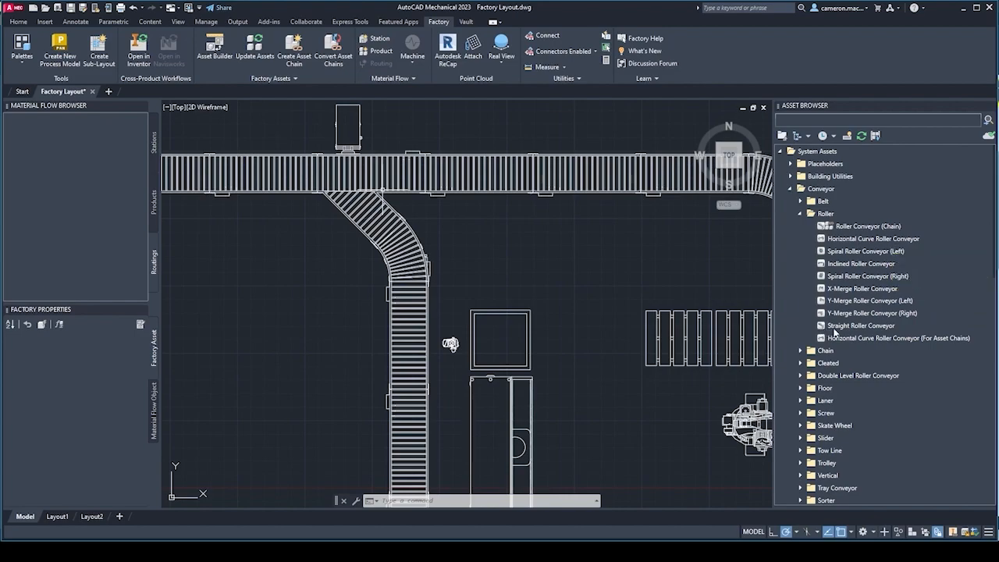
{"action": "mouse_move", "coordinate": [857, 329]}
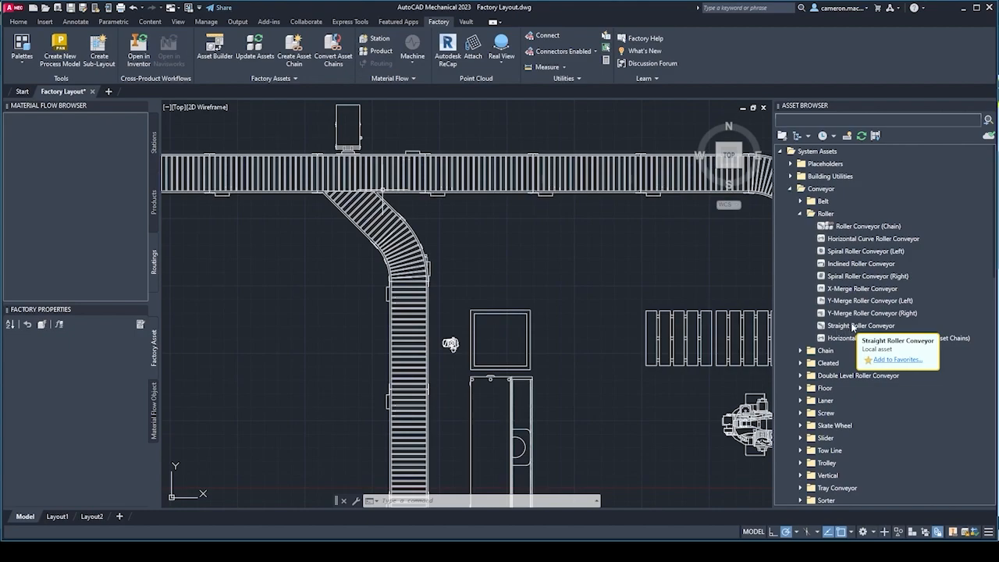
Place a Straight Roller Conveyor asset just below the pallet stacker, rotated 90° to run vertically in the plan.
{"action": "left_click", "coordinate": [847, 328]}
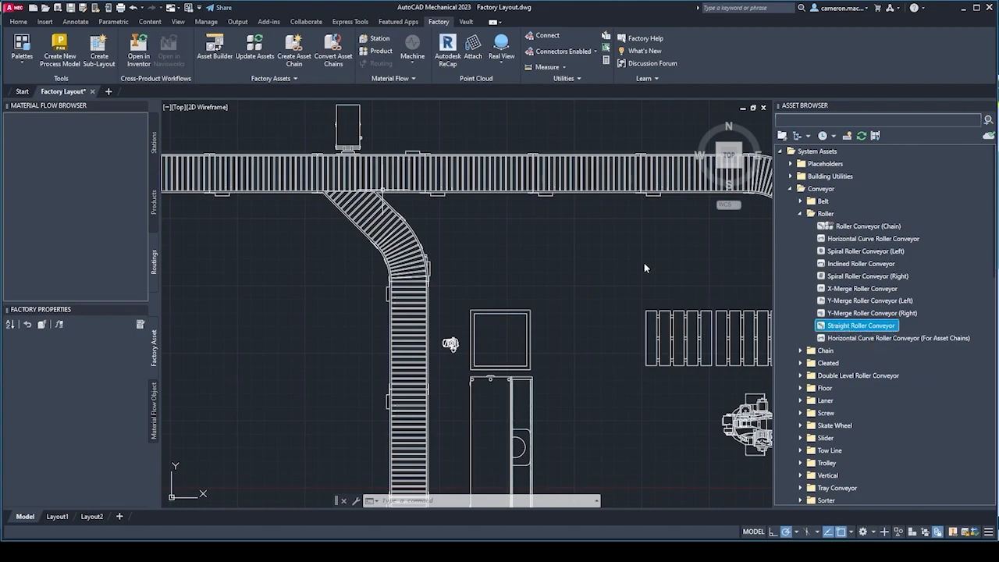
{"action": "scroll", "coordinate": [417, 234], "scroll_direction": "down", "scroll_amount": 4}
{"action": "scroll", "coordinate": [432, 338], "scroll_direction": "up", "scroll_amount": 2}
{"action": "middle_click_drag", "start_coordinate": [419, 338], "coordinate": [409, 240]}
{"action": "scroll", "coordinate": [409, 241], "scroll_direction": "down", "scroll_amount": 4}
{"action": "scroll", "coordinate": [430, 281], "scroll_direction": "up", "scroll_amount": 2}
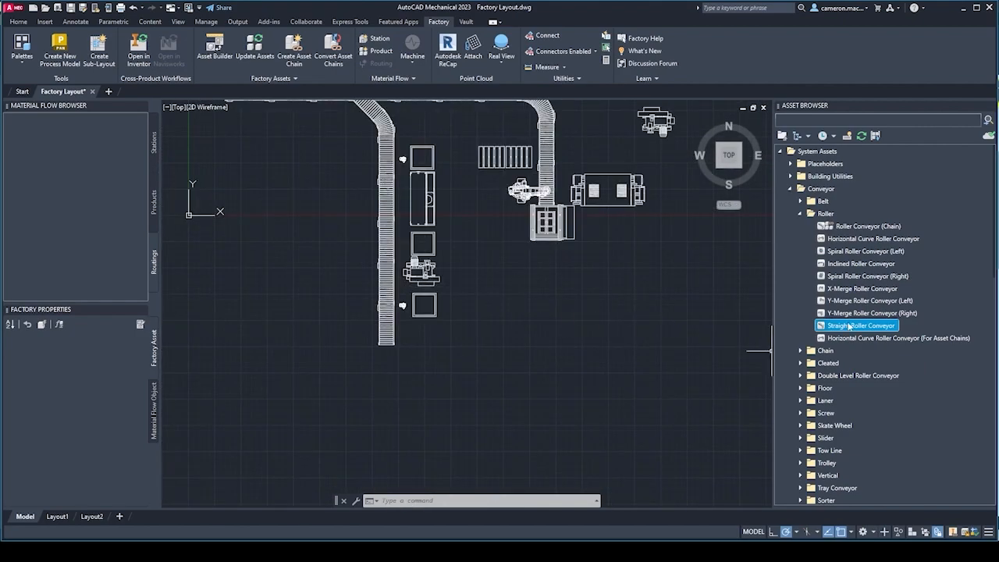
{"action": "left_click_drag", "start_coordinate": [842, 327], "coordinate": [568, 291]}
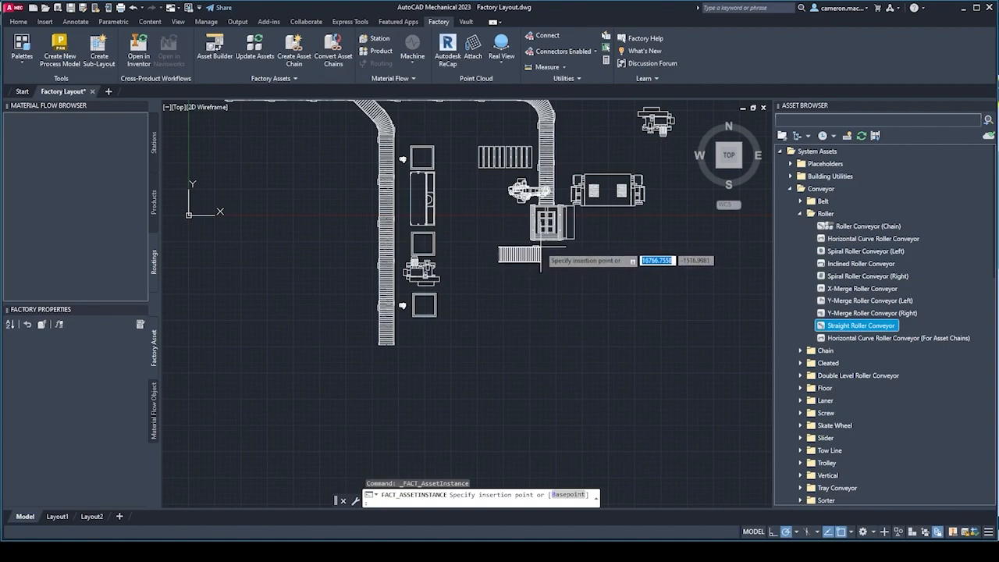
{"action": "left_click", "coordinate": [541, 258]}
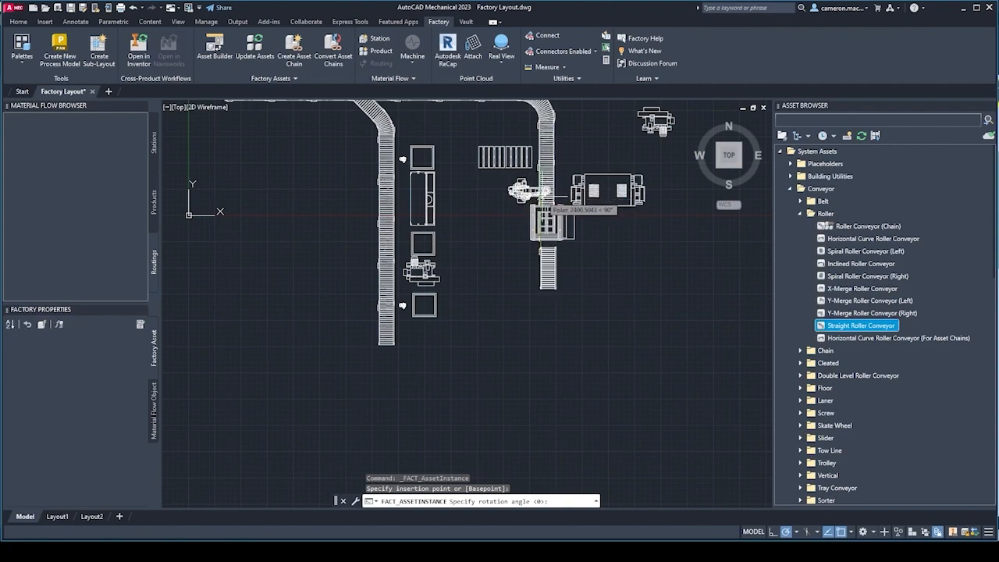
{"action": "left_click", "coordinate": [547, 215]}
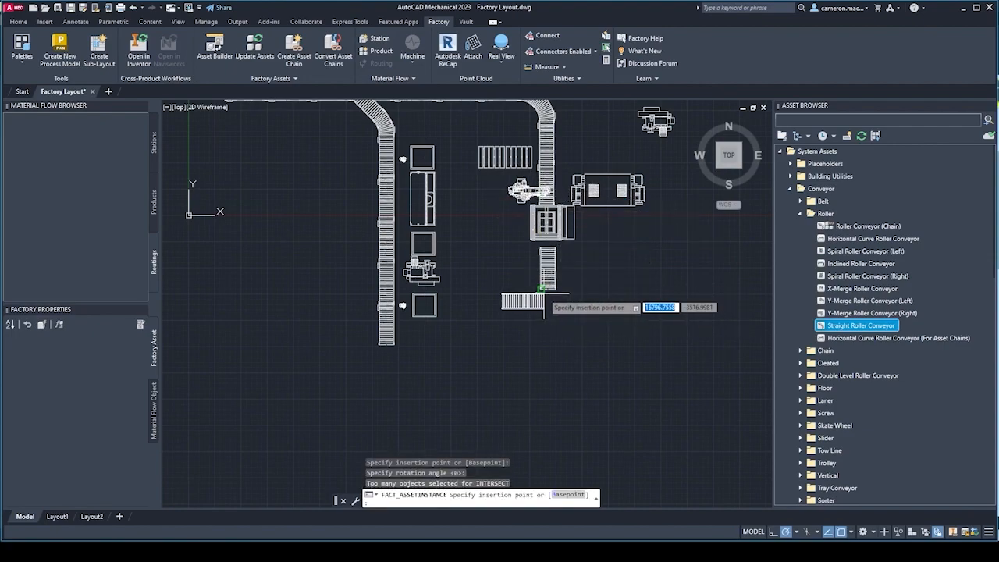
Connect two more straight roller conveyors end to end below the first one and finish the asset placement.
{"action": "scroll", "coordinate": [548, 288], "scroll_direction": "down", "scroll_amount": 2}
{"action": "scroll", "coordinate": [548, 288], "scroll_direction": "up", "scroll_amount": 4}
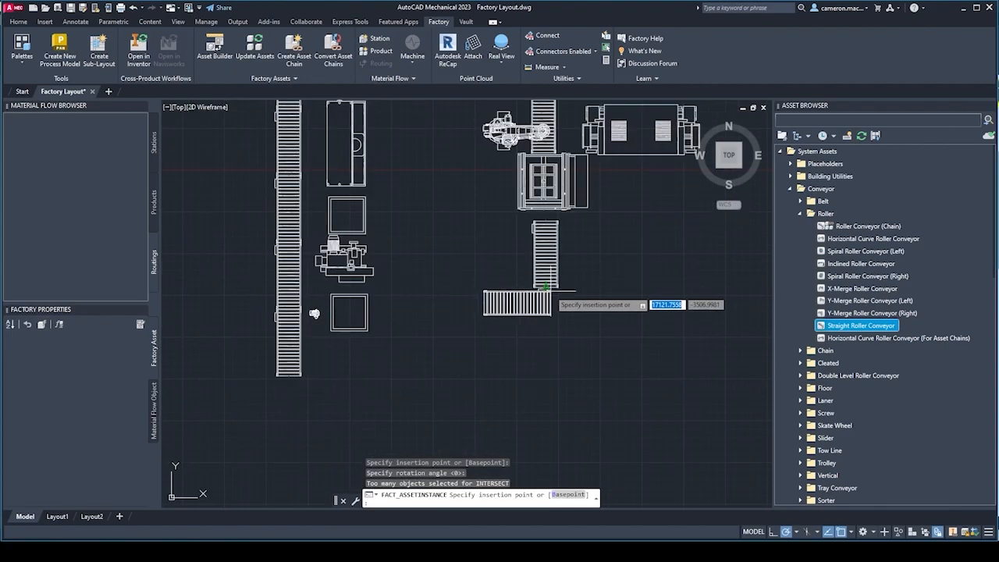
{"action": "scroll", "coordinate": [547, 289], "scroll_direction": "down", "scroll_amount": 2}
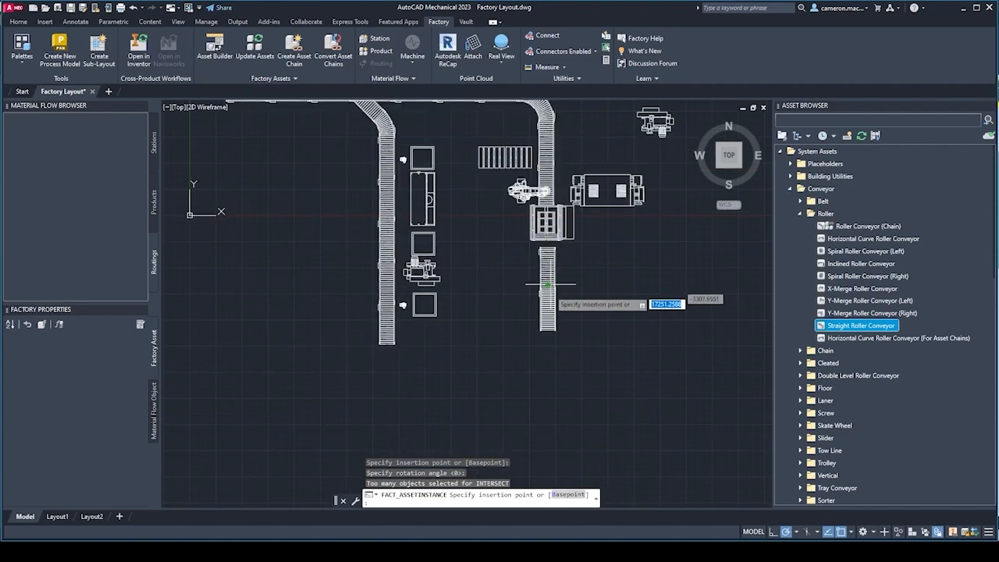
{"action": "left_click", "coordinate": [549, 294]}
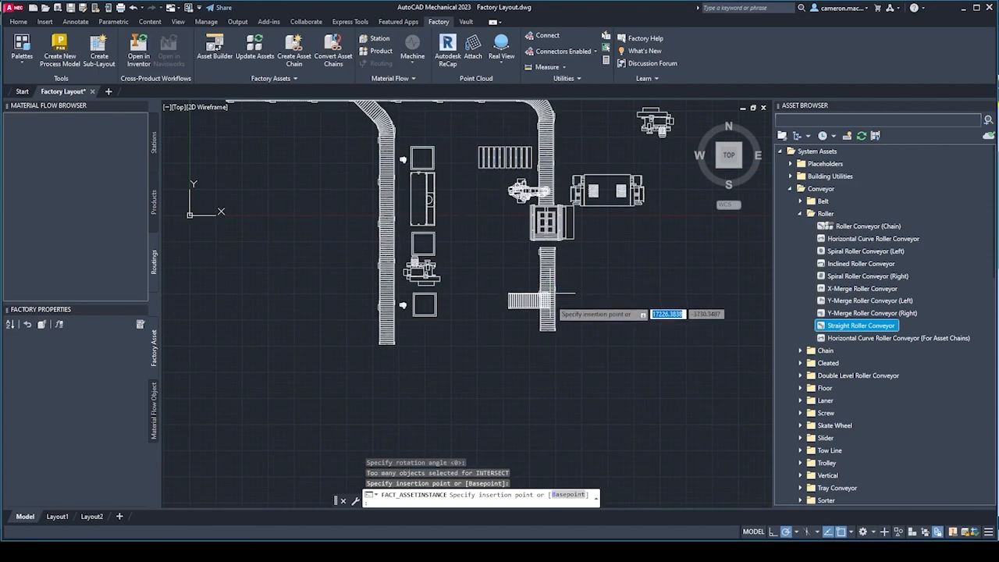
{"action": "left_click", "coordinate": [547, 334]}
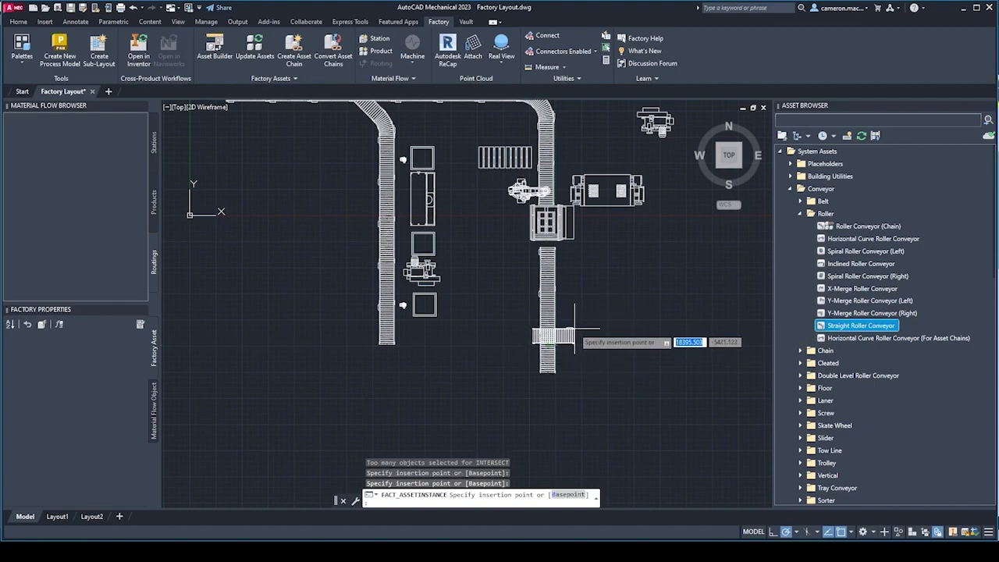
{"action": "key", "text": "Escape"}
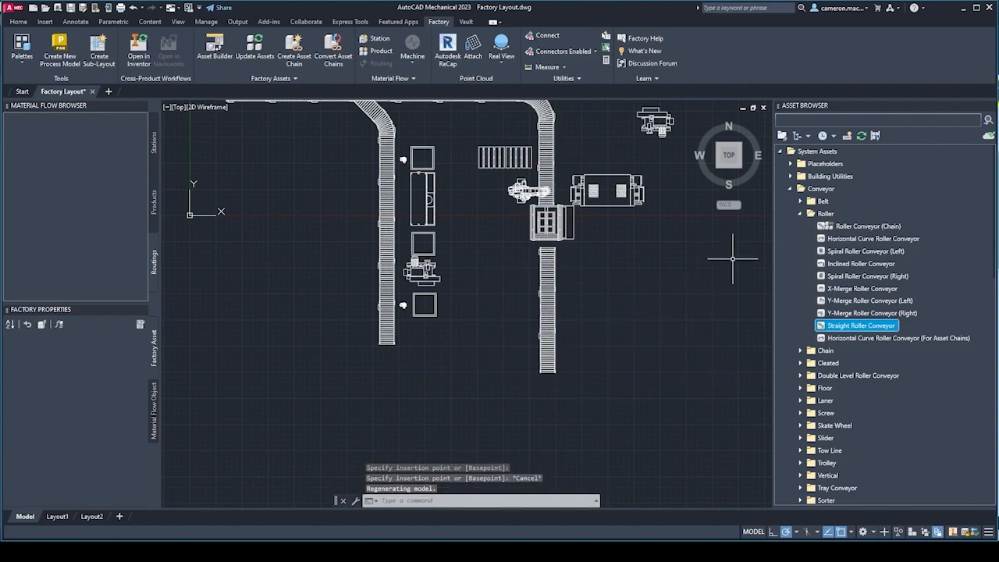
Review the Roller conveyor category and compare it with the assets in the Belt category.
{"action": "left_click", "coordinate": [800, 215]}
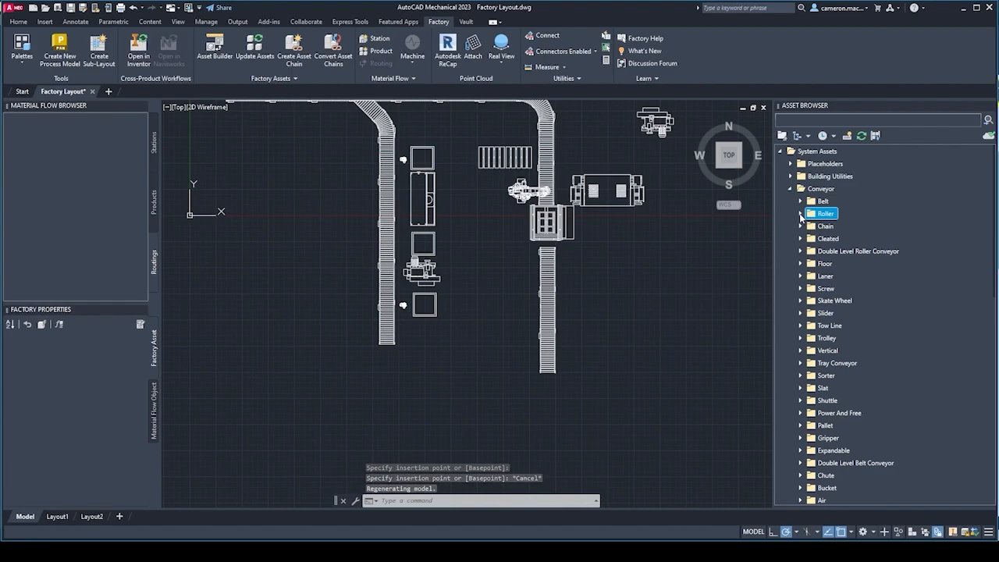
{"action": "left_click", "coordinate": [800, 216]}
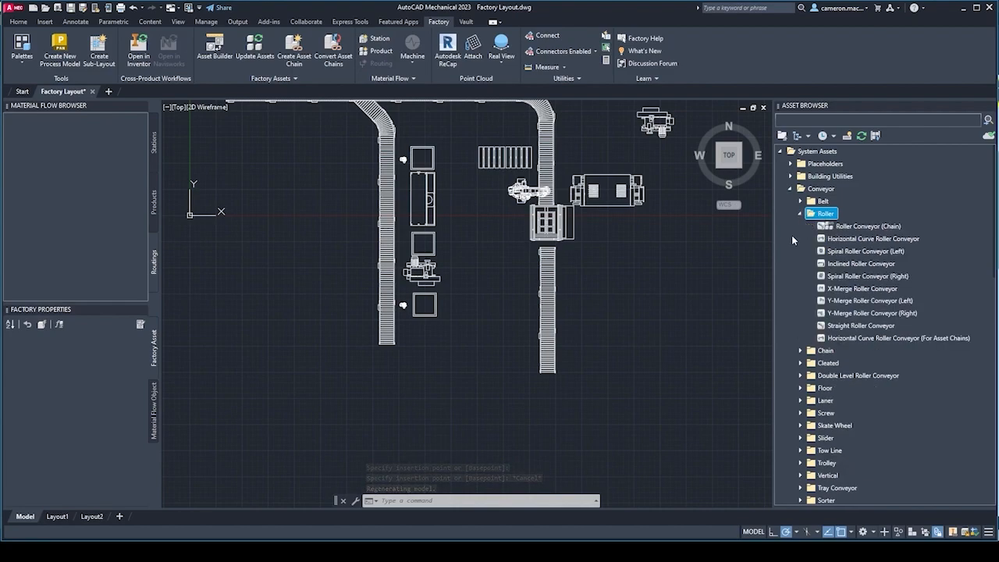
{"action": "mouse_move", "coordinate": [862, 230]}
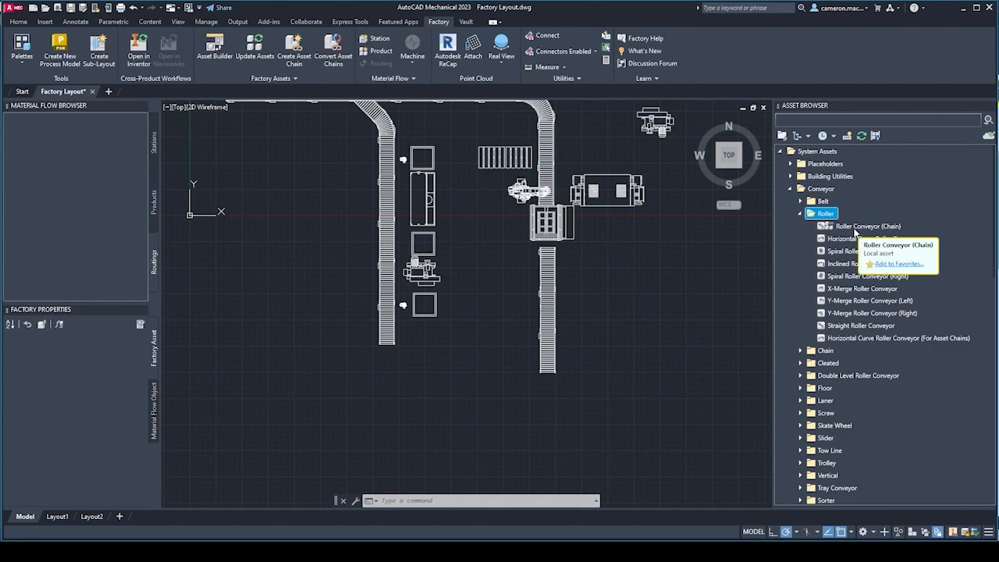
{"action": "left_click", "coordinate": [800, 202]}
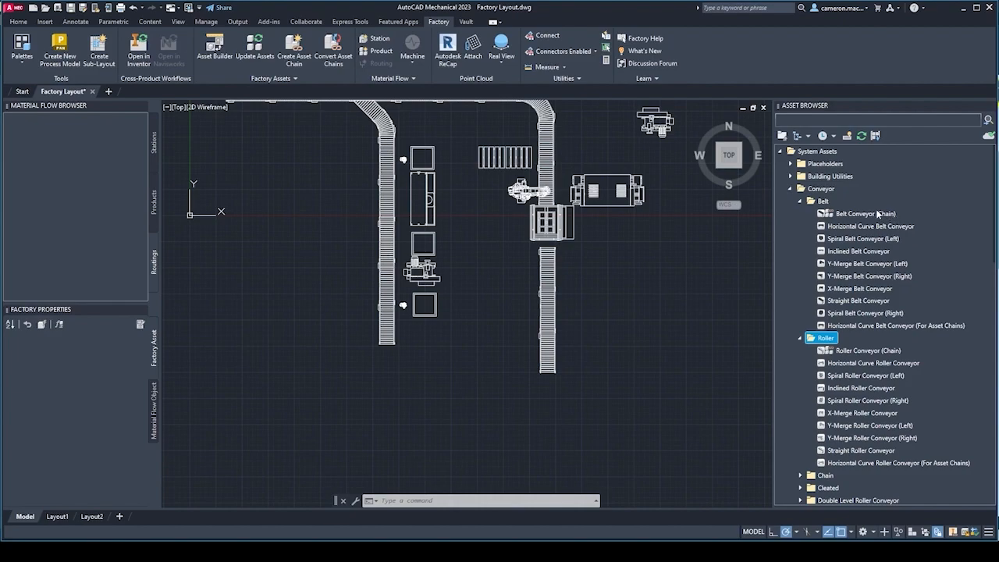
{"action": "left_click", "coordinate": [800, 202]}
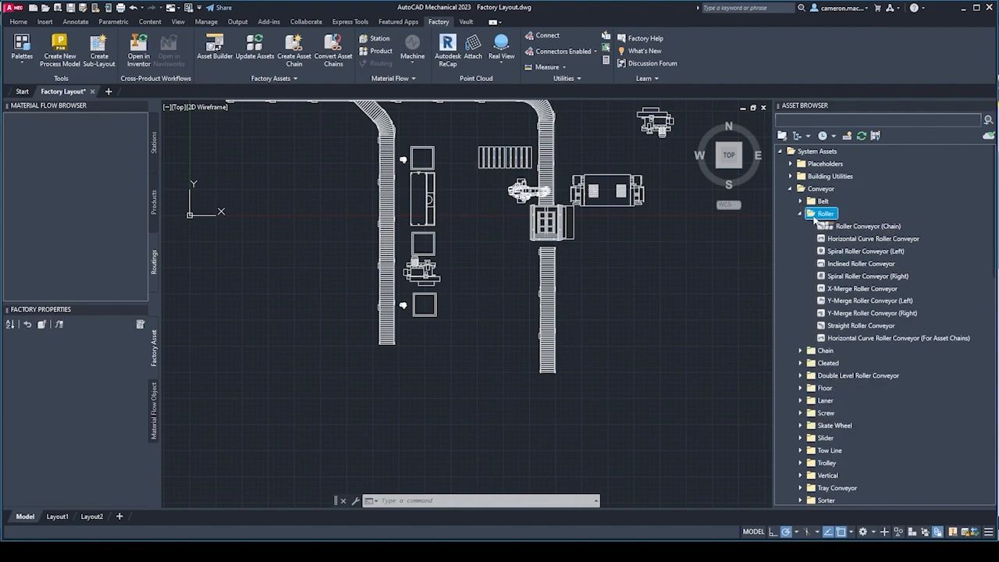
Draw a U-shaped Roller Conveyor (Chain) east of the vertical conveyor line, with a base leg about 6045 long and its opening facing north.
{"action": "left_click", "coordinate": [879, 228]}
{"action": "middle_click_drag", "start_coordinate": [644, 350], "coordinate": [488, 324]}
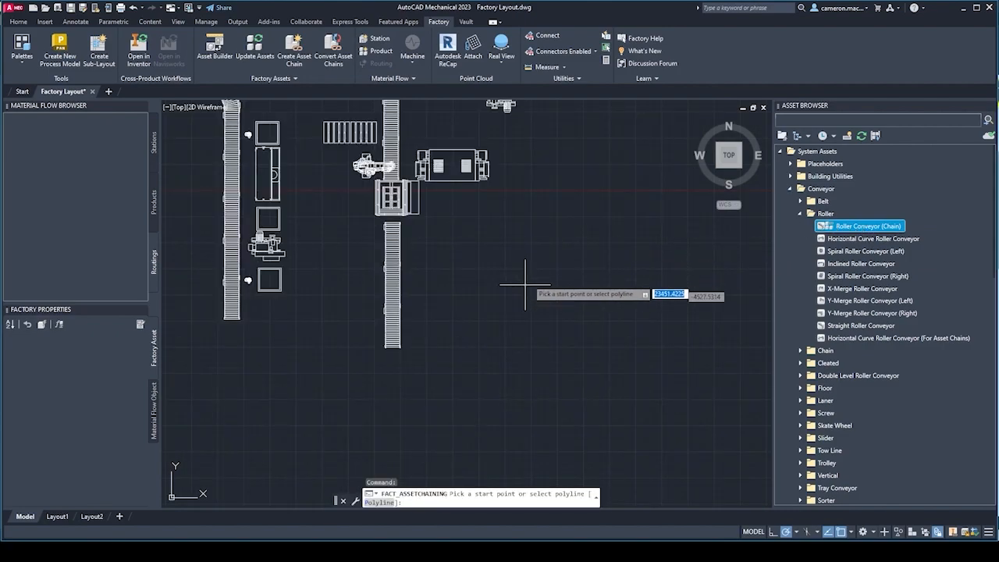
{"action": "left_click", "coordinate": [561, 228]}
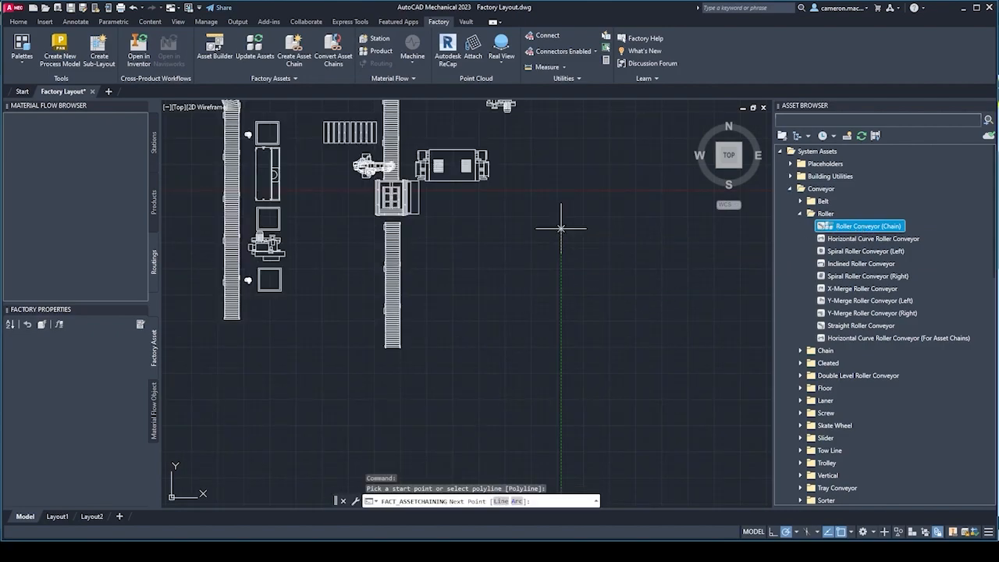
{"action": "left_click", "coordinate": [560, 352]}
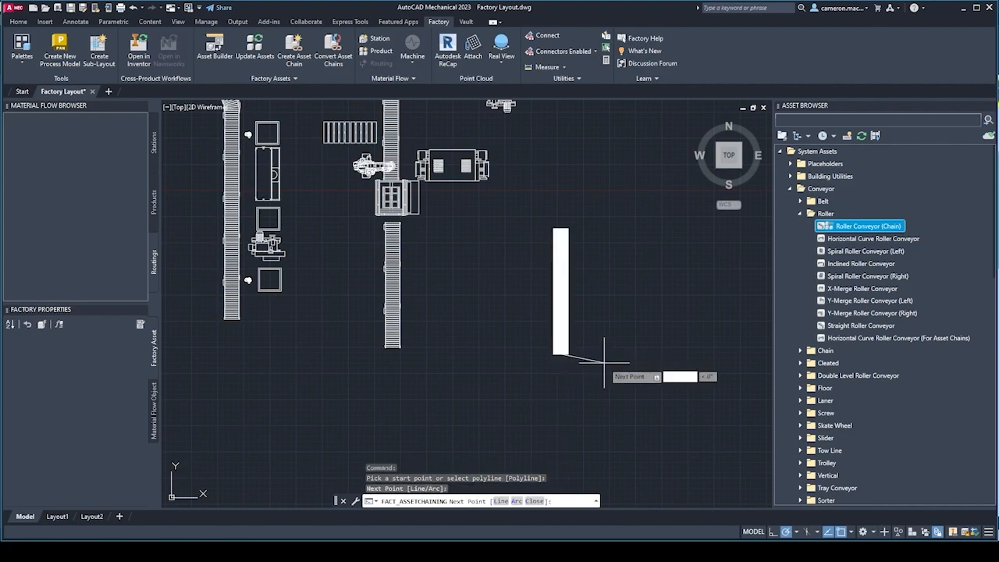
{"action": "left_click", "coordinate": [687, 354]}
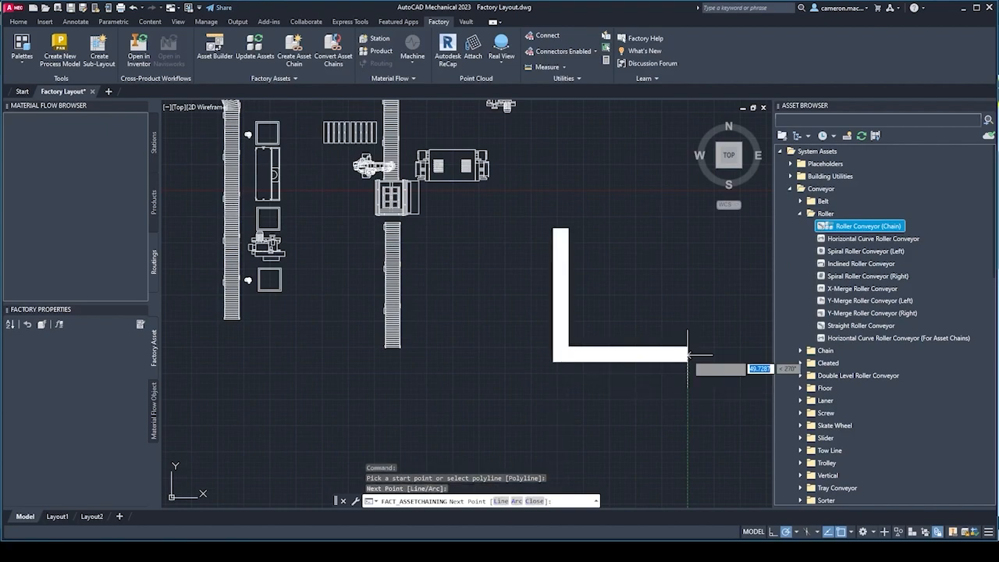
{"action": "left_click", "coordinate": [687, 234]}
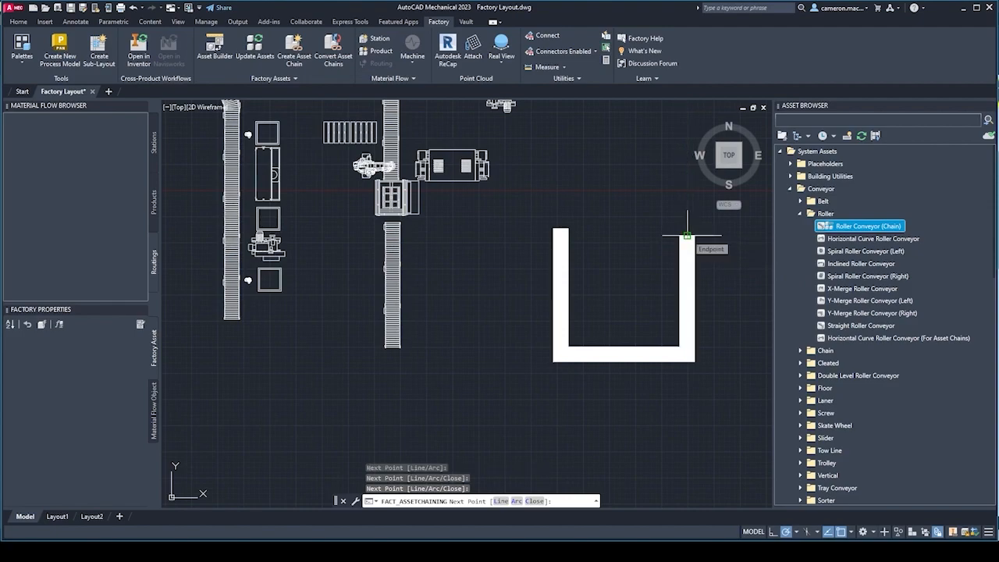
{"action": "right_click", "coordinate": [656, 219]}
{"action": "left_click", "coordinate": [670, 227]}
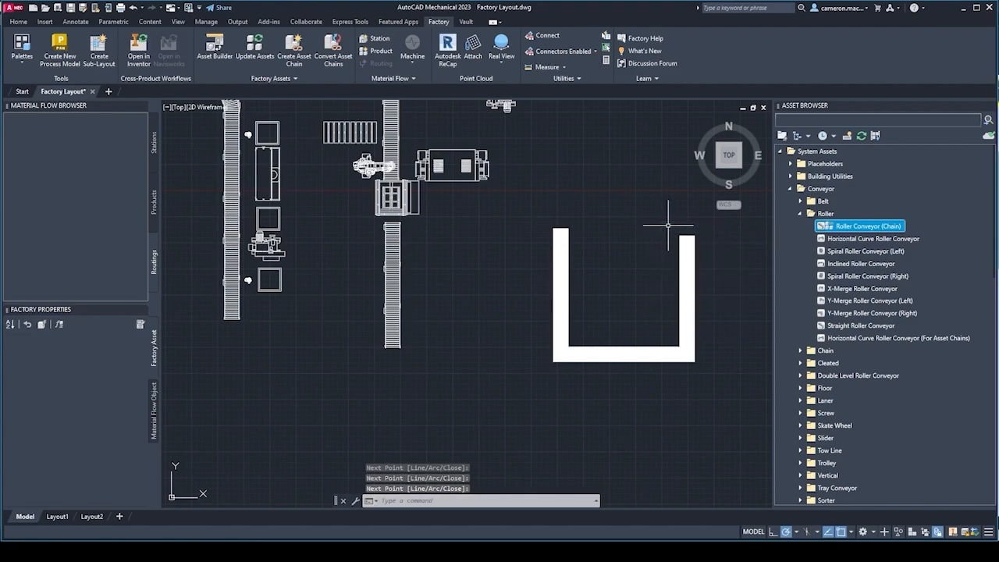
Save the factory layout drawing with the U-shaped conveyor chain in it.
{"action": "mouse_move", "coordinate": [595, 278]}
{"action": "middle_mouse_down"}
{"action": "mouse_move", "coordinate": [535, 290]}
{"action": "mouse_move", "coordinate": [564, 293]}
{"action": "middle_mouse_up"}
{"action": "scroll", "coordinate": [548, 280], "scroll_direction": "down", "scroll_amount": 2}
{"action": "scroll", "coordinate": [548, 280], "scroll_direction": "up", "scroll_amount": 2}
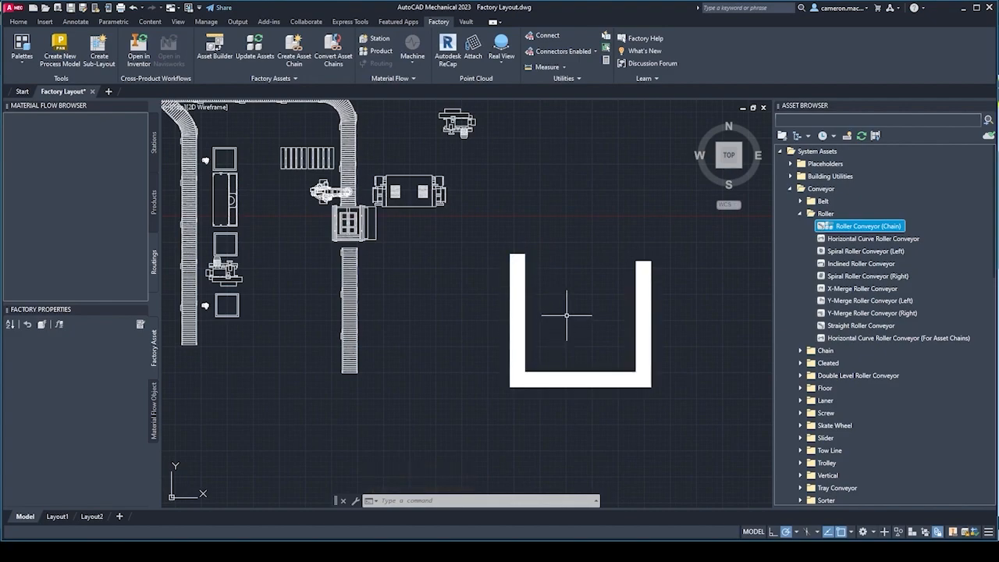
{"action": "middle_click_drag", "start_coordinate": [566, 303], "coordinate": [587, 307]}
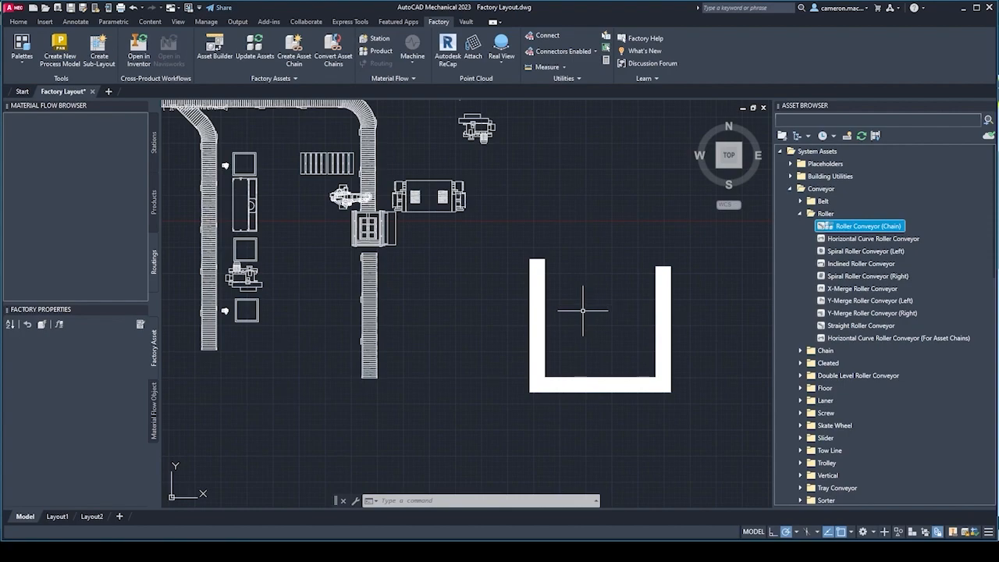
{"action": "key", "text": "ctrl+s"}
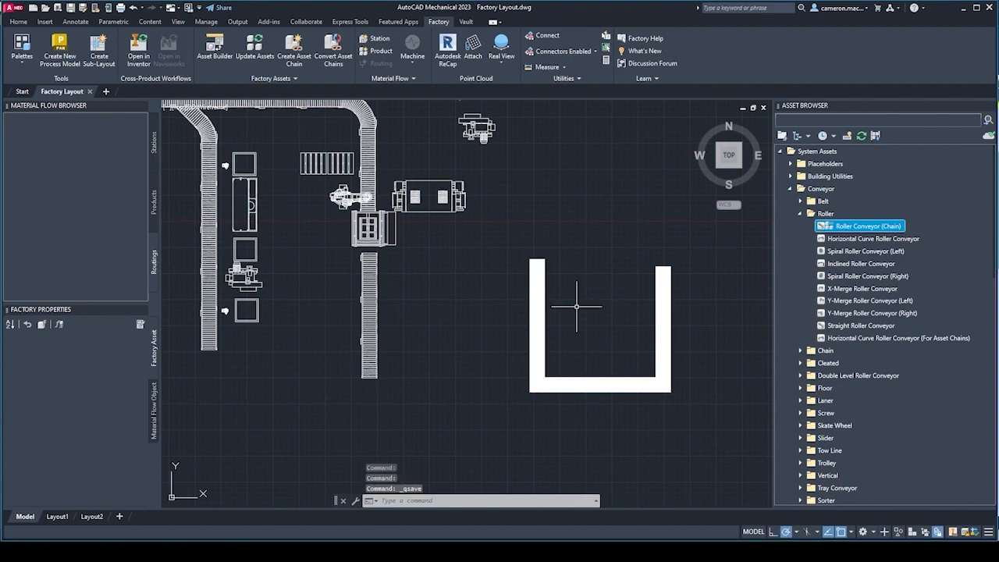
Run Update Assets on the active drawing and close its report.
{"action": "middle_click_drag", "start_coordinate": [576, 306], "coordinate": [584, 291]}
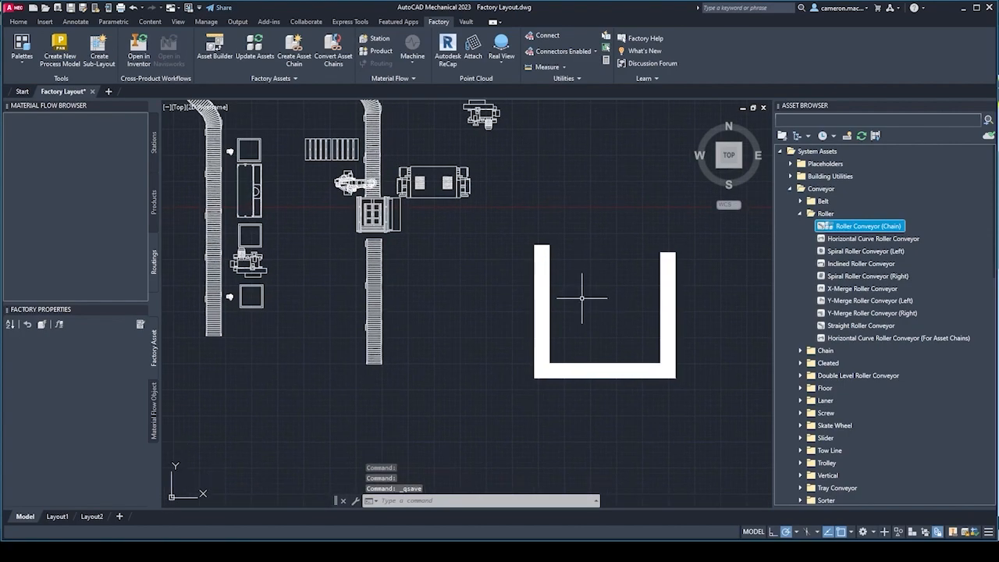
{"action": "left_click", "coordinate": [257, 53]}
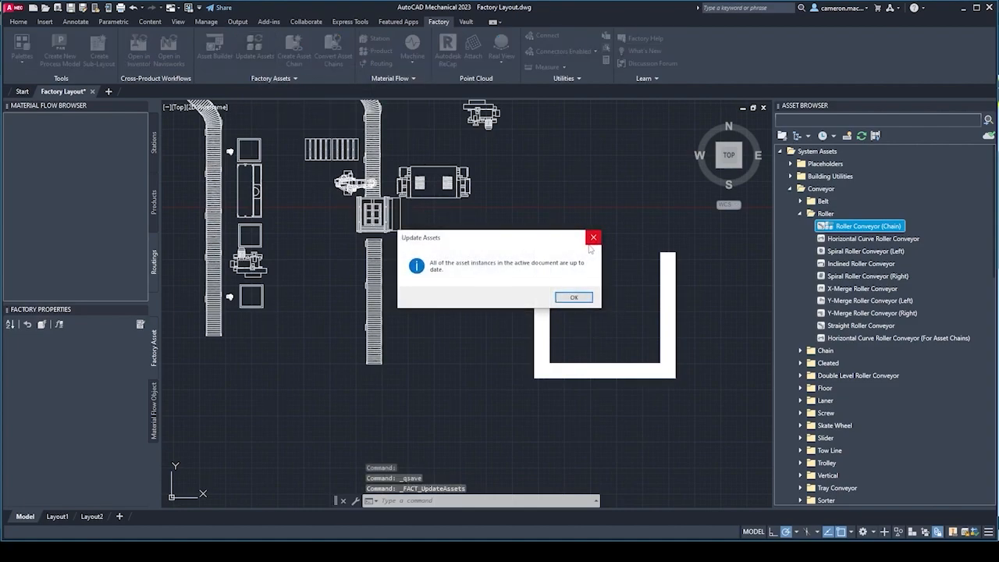
{"action": "left_click", "coordinate": [574, 297]}
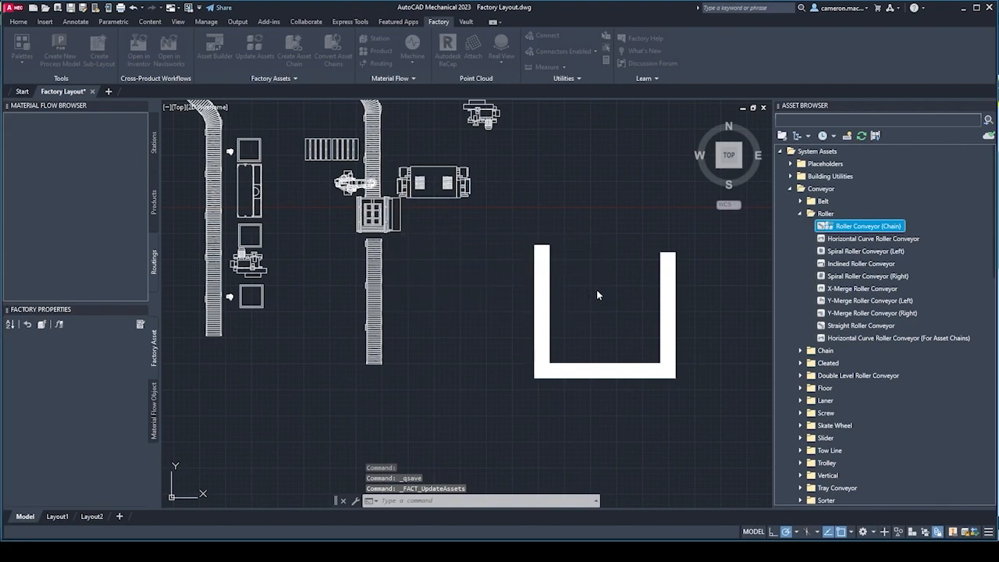
Collapse the Roller and Conveyor asset categories and expand the Robot category of the system assets.
{"action": "mouse_move", "coordinate": [581, 268]}
{"action": "middle_mouse_down"}
{"action": "mouse_move", "coordinate": [557, 273]}
{"action": "mouse_move", "coordinate": [563, 263]}
{"action": "middle_mouse_up"}
{"action": "scroll", "coordinate": [297, 192], "scroll_direction": "down", "scroll_amount": 2}
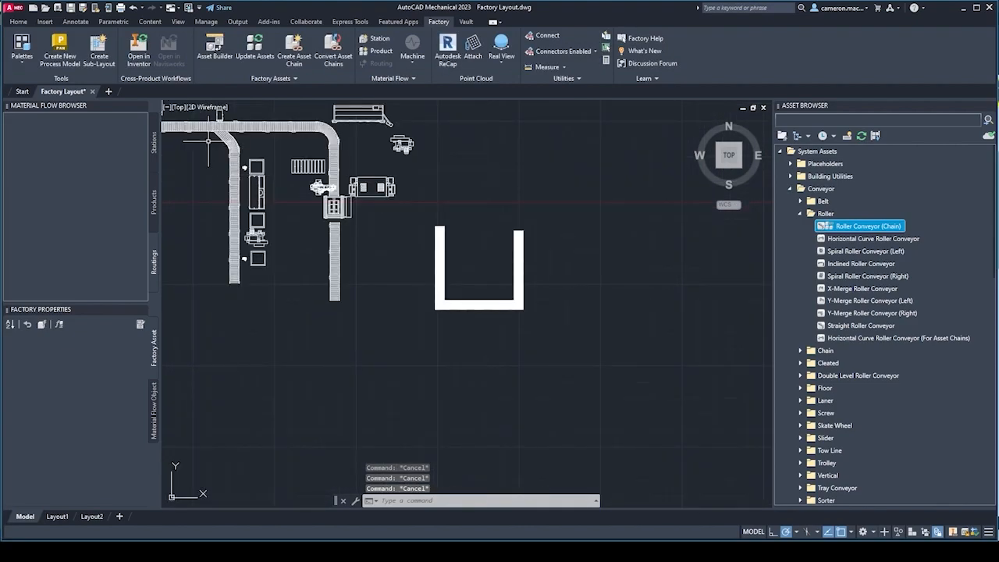
{"action": "middle_click_drag", "start_coordinate": [468, 260], "coordinate": [532, 273]}
{"action": "middle_click_drag", "start_coordinate": [455, 292], "coordinate": [518, 299]}
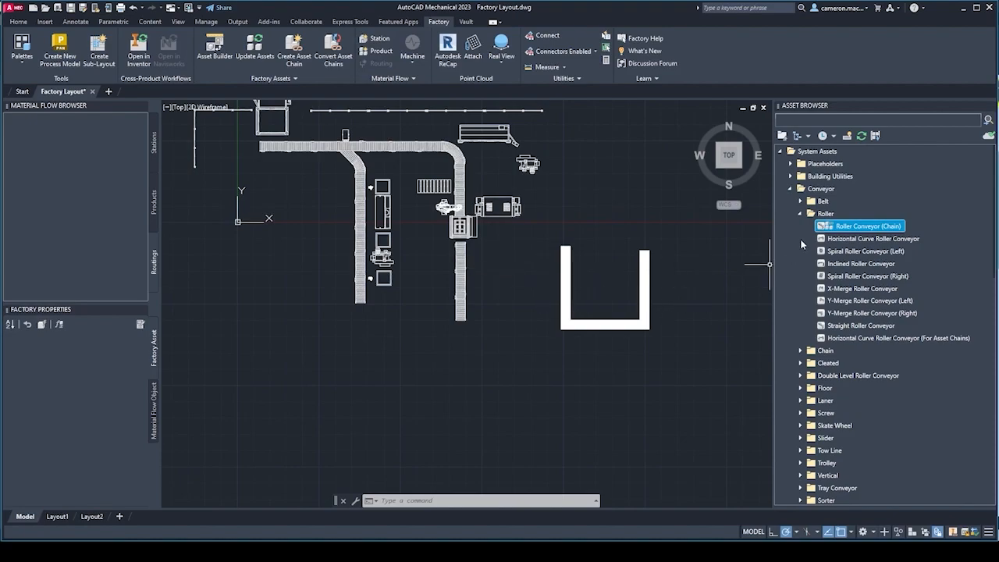
{"action": "left_click", "coordinate": [799, 213]}
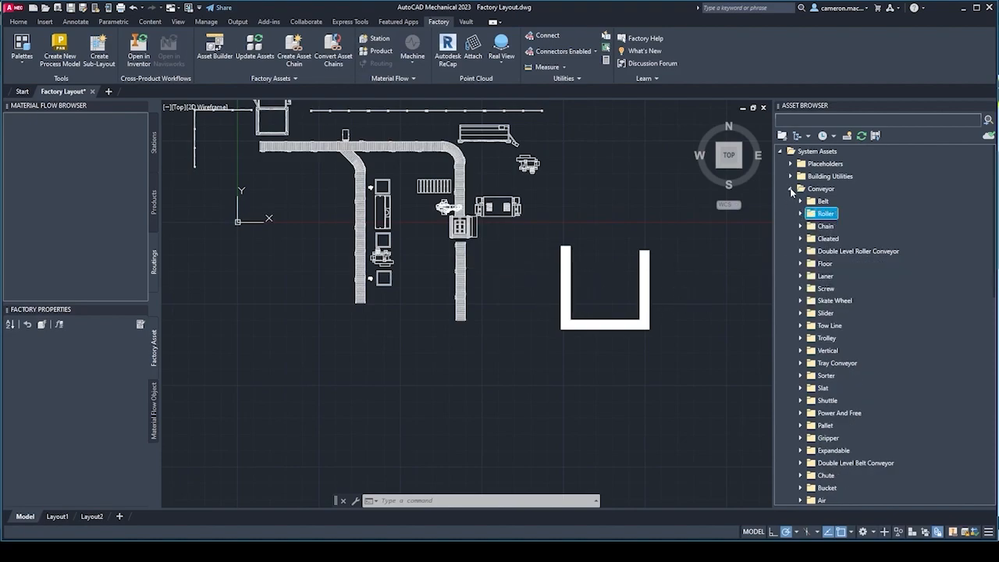
{"action": "left_click", "coordinate": [791, 190]}
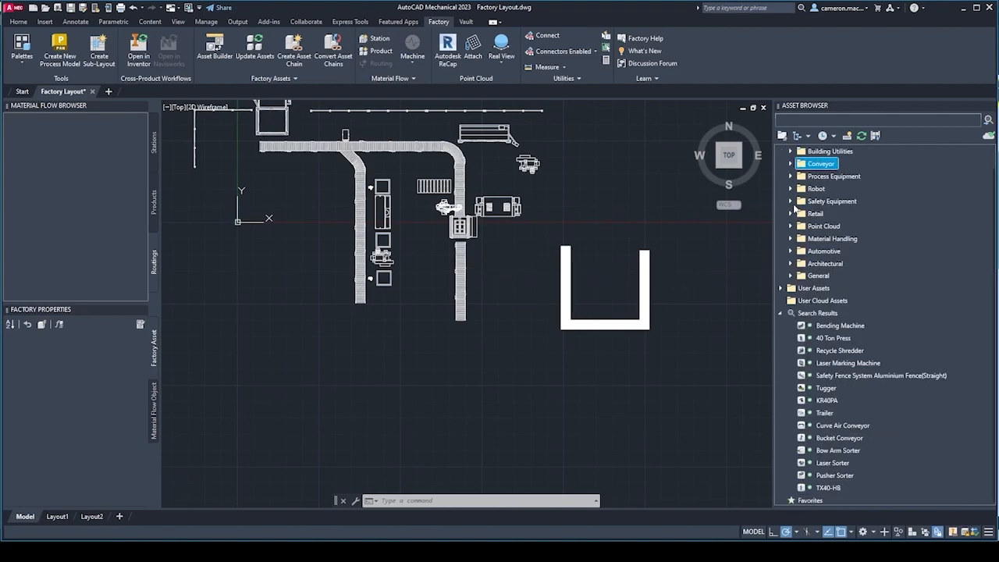
{"action": "left_click", "coordinate": [790, 189]}
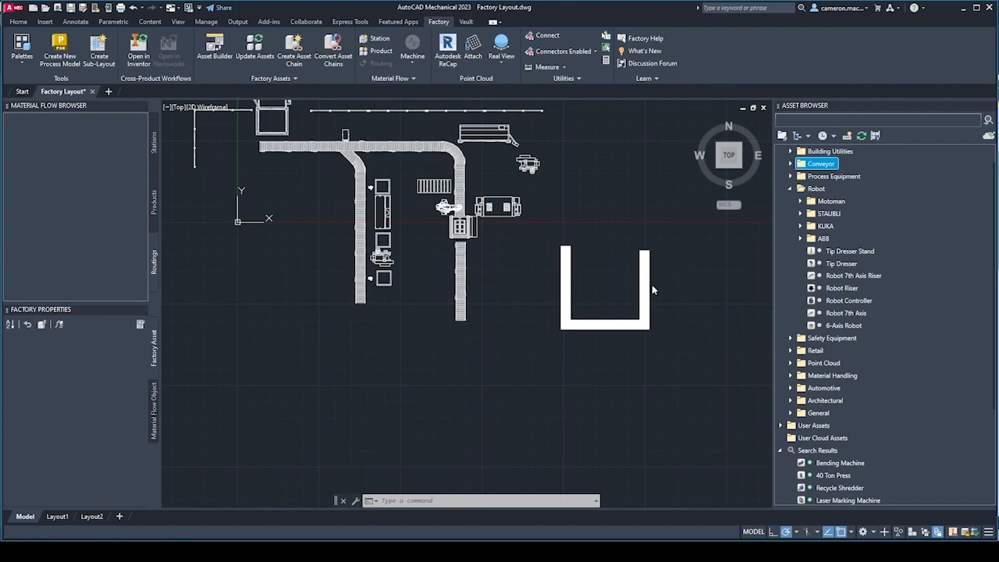
Compare how the individual Robot assets are marked with the Roller conveyor assets, and collapse the Conveyor category again.
{"action": "mouse_move", "coordinate": [810, 289]}
{"action": "mouse_move", "coordinate": [830, 253]}
{"action": "left_click", "coordinate": [790, 164]}
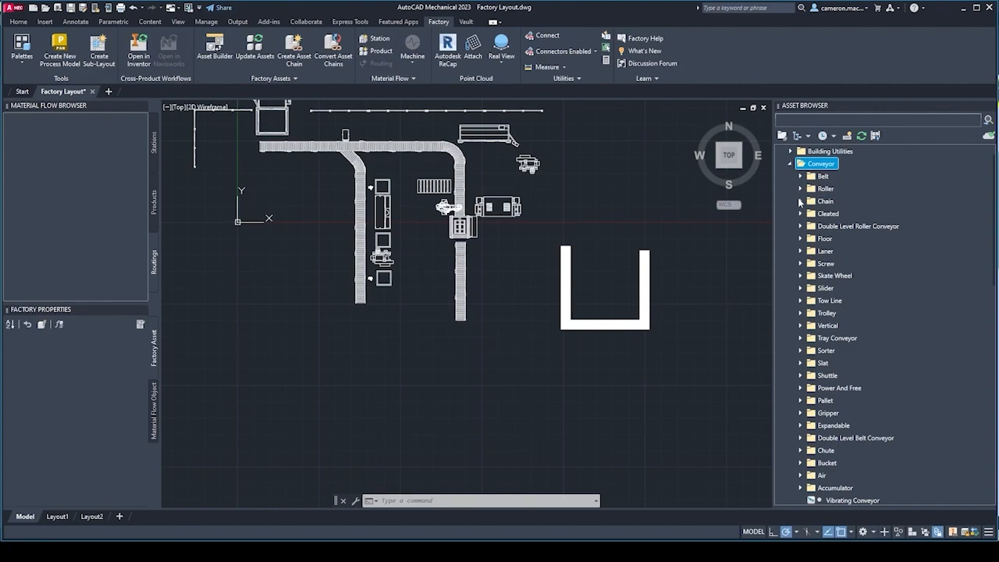
{"action": "left_click", "coordinate": [799, 189]}
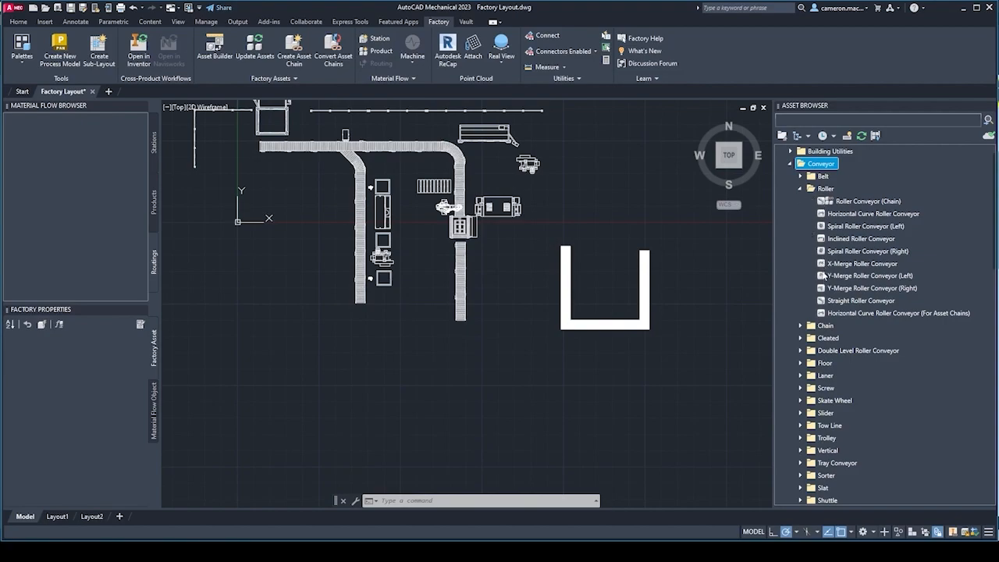
{"action": "left_click", "coordinate": [790, 164]}
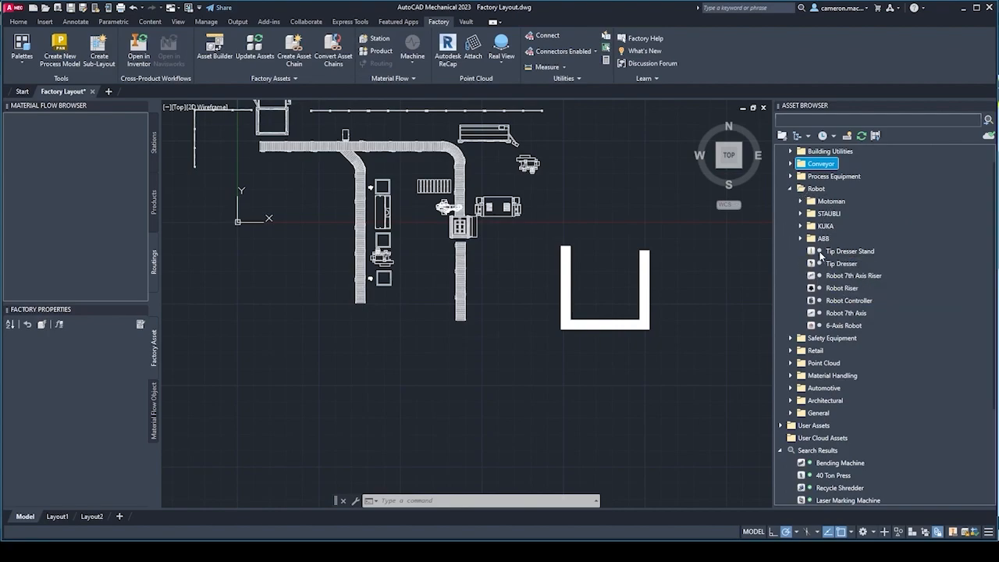
Check the download option of the Tip Dresser Stand cloud asset without downloading it.
{"action": "mouse_move", "coordinate": [817, 254]}
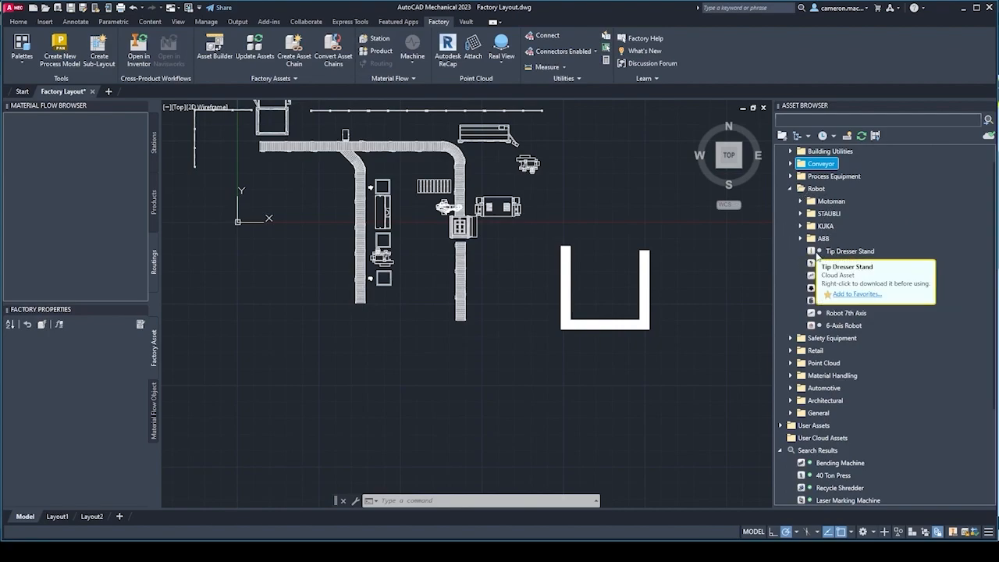
{"action": "right_click", "coordinate": [842, 253]}
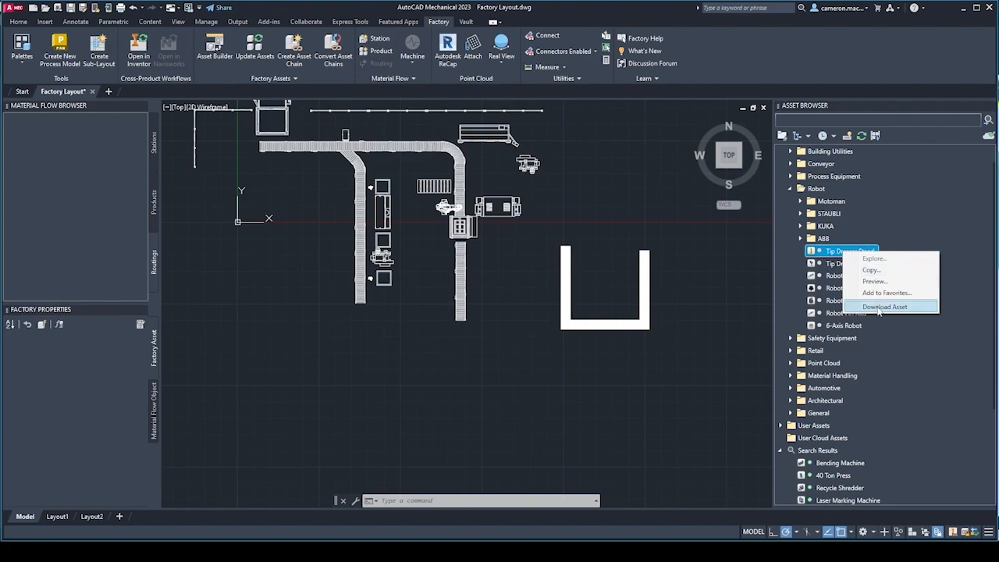
{"action": "left_click", "coordinate": [940, 364]}
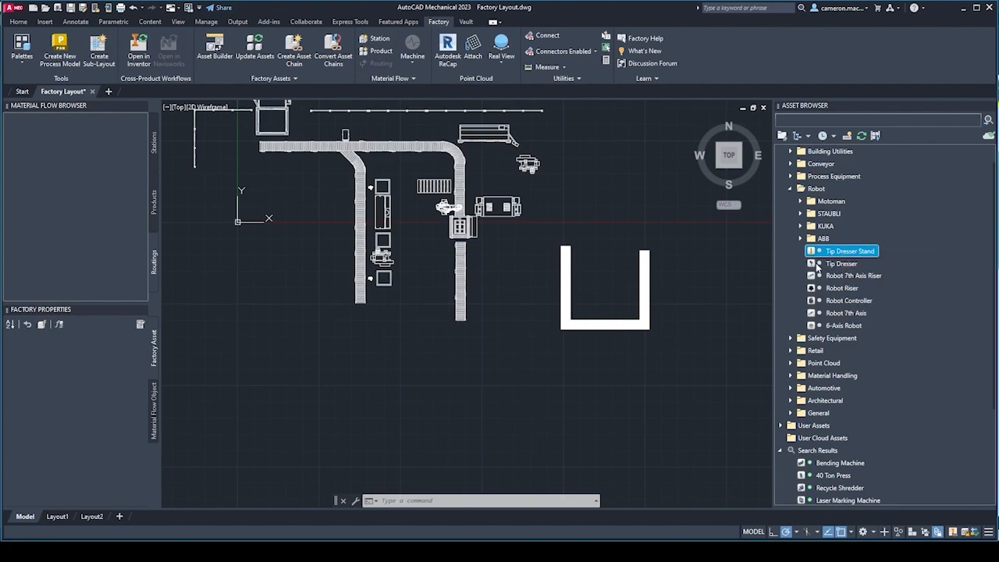
Look through the ABB robot category and the assets listed in the search results alongside the whole layout.
{"action": "left_click", "coordinate": [800, 239]}
{"action": "scroll", "coordinate": [822, 255], "scroll_direction": "down", "scroll_amount": 1}
{"action": "scroll", "coordinate": [820, 239], "scroll_direction": "down", "scroll_amount": 3}
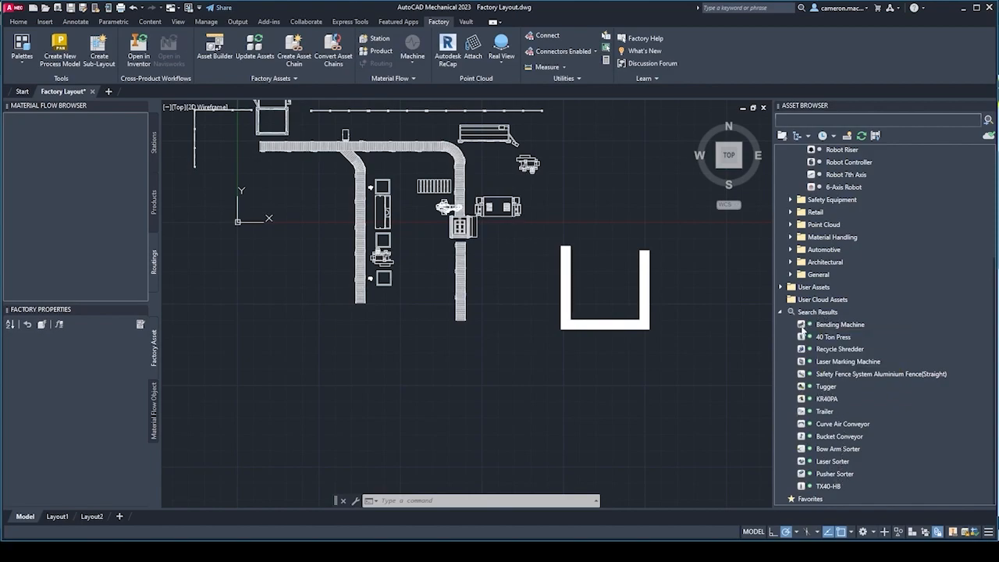
{"action": "middle_click_drag", "start_coordinate": [416, 207], "coordinate": [450, 299]}
{"action": "mouse_move", "coordinate": [827, 348]}
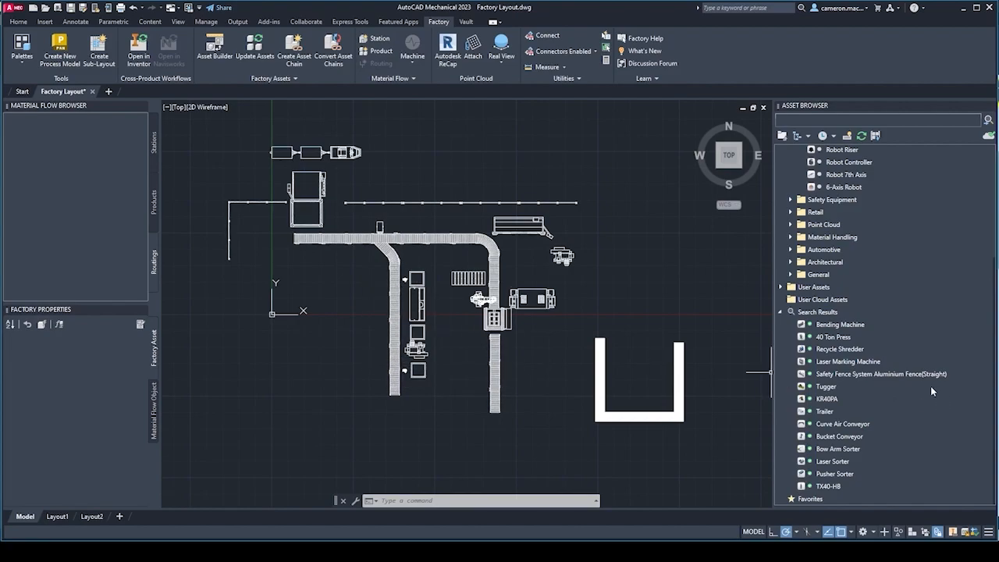
Try to move the Pallet Stacker by its corner grip down to the free lower end of the straight roller conveyor line.
{"action": "scroll", "coordinate": [423, 335], "scroll_direction": "up", "scroll_amount": 2}
{"action": "middle_click_drag", "start_coordinate": [447, 354], "coordinate": [405, 324]}
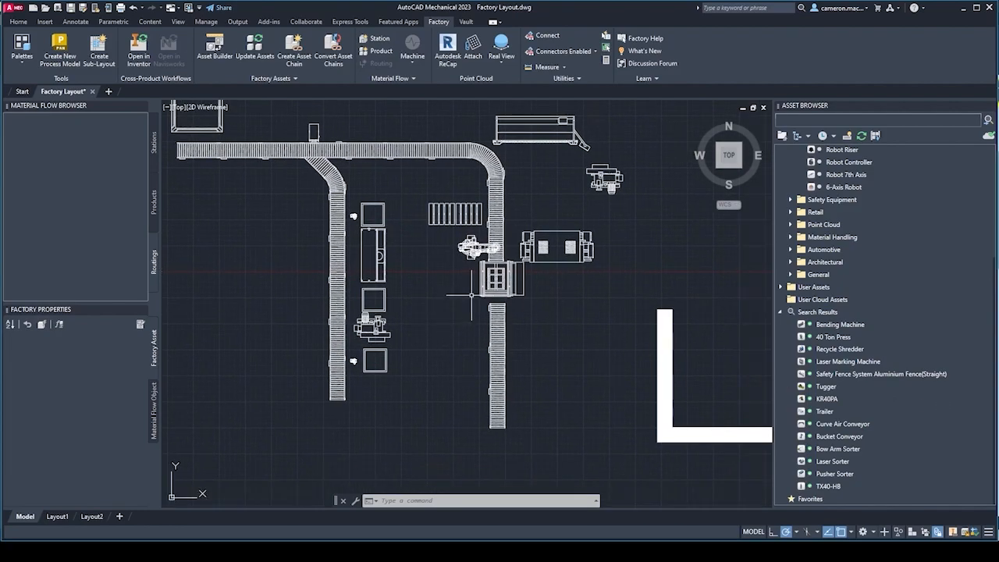
{"action": "scroll", "coordinate": [466, 297], "scroll_direction": "up", "scroll_amount": 2}
{"action": "middle_click_drag", "start_coordinate": [469, 291], "coordinate": [462, 249]}
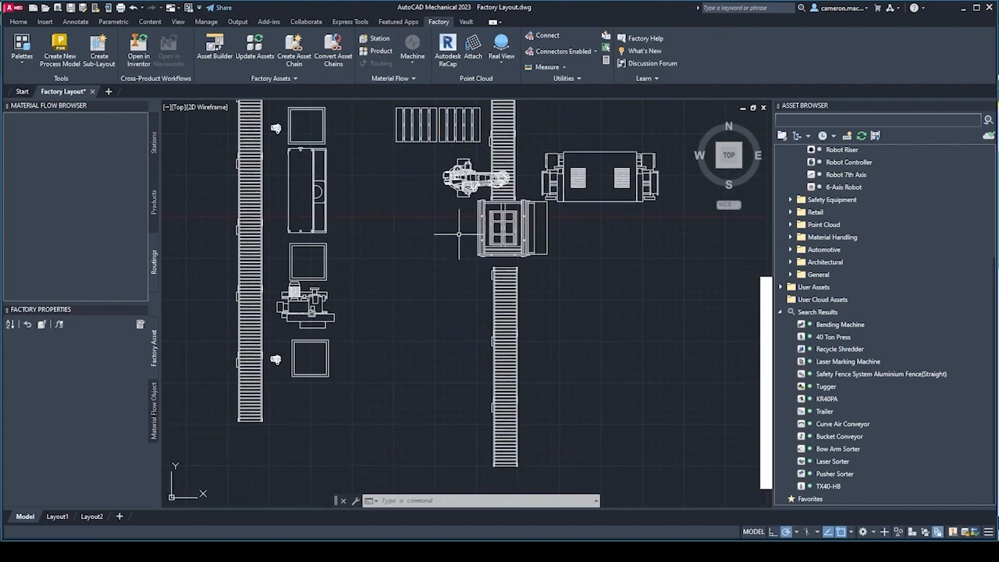
{"action": "middle_click_drag", "start_coordinate": [412, 336], "coordinate": [409, 312]}
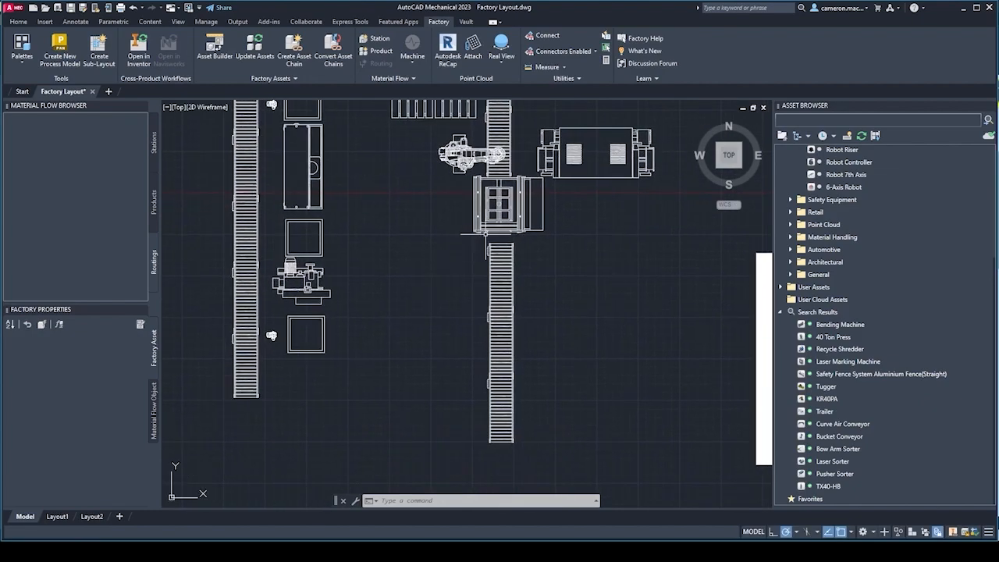
{"action": "left_click", "coordinate": [492, 204]}
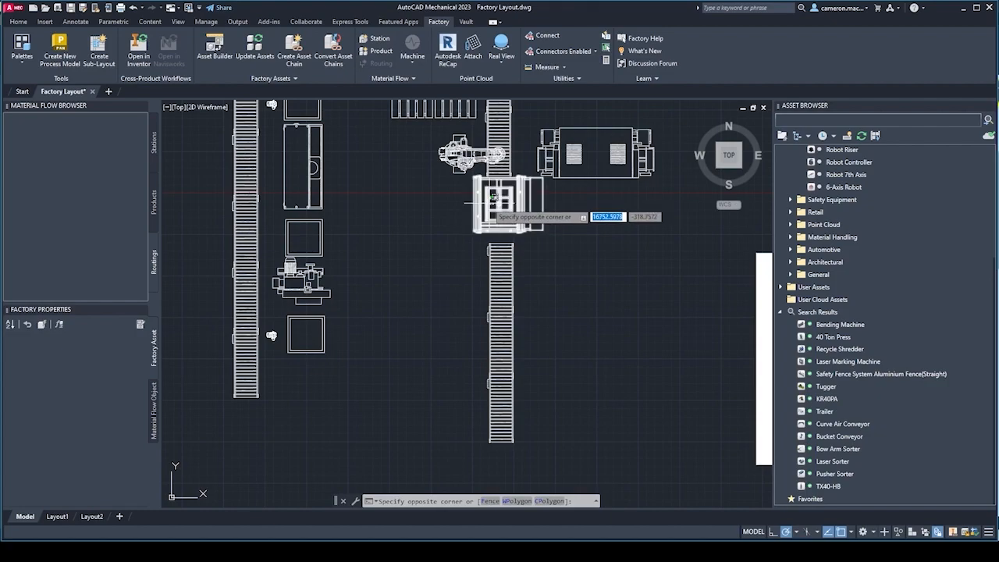
{"action": "left_click", "coordinate": [490, 202]}
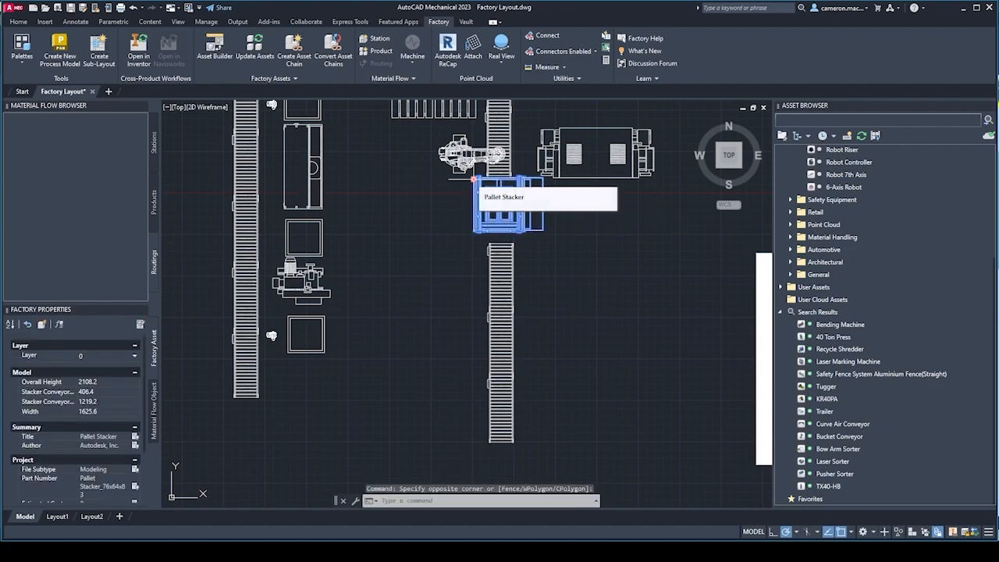
{"action": "left_click", "coordinate": [474, 179]}
{"action": "middle_click_drag", "start_coordinate": [488, 377], "coordinate": [484, 219]}
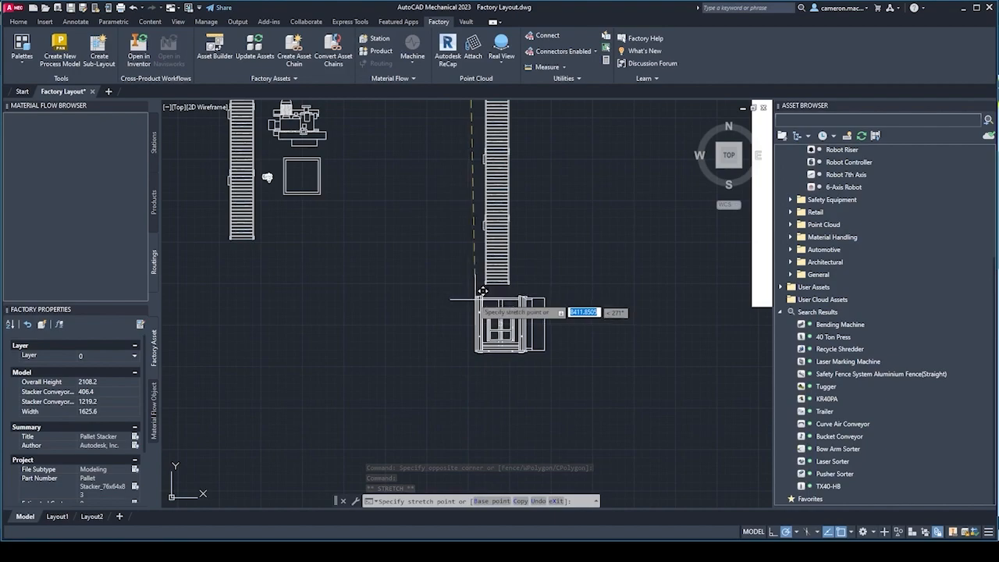
{"action": "scroll", "coordinate": [472, 283], "scroll_direction": "up", "scroll_amount": 4}
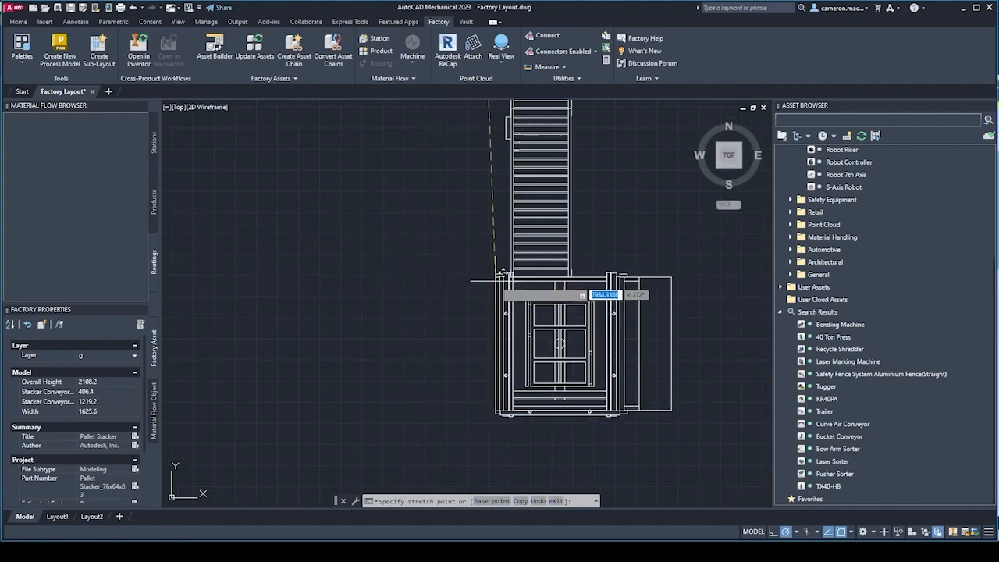
{"action": "key", "text": "Escape"}
Collapse the Robot category of the system assets and briefly check the contents of the Conveyor category.
{"action": "scroll", "coordinate": [612, 275], "scroll_direction": "down", "scroll_amount": 2}
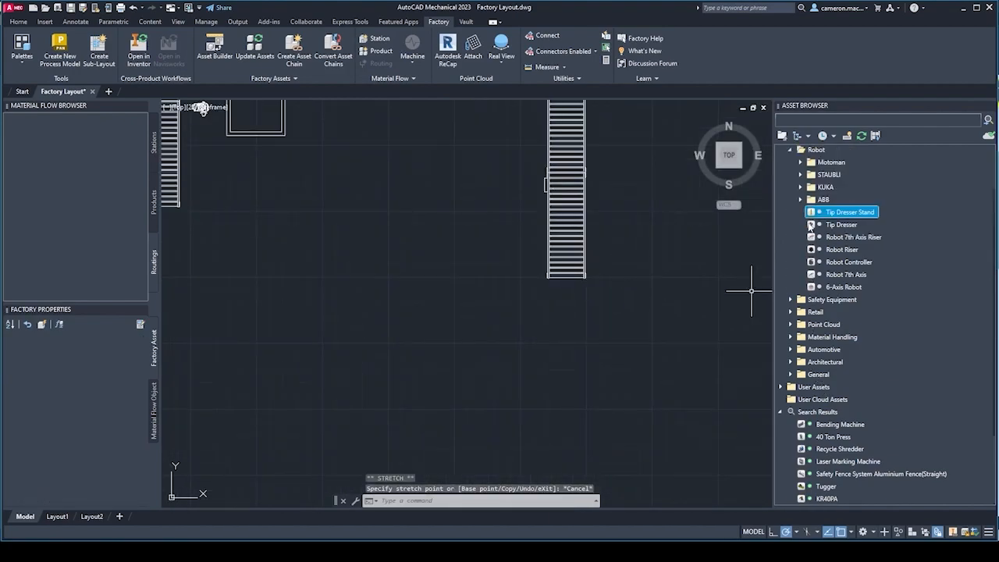
{"action": "left_click", "coordinate": [789, 174]}
{"action": "scroll", "coordinate": [784, 201], "scroll_direction": "up", "scroll_amount": 1}
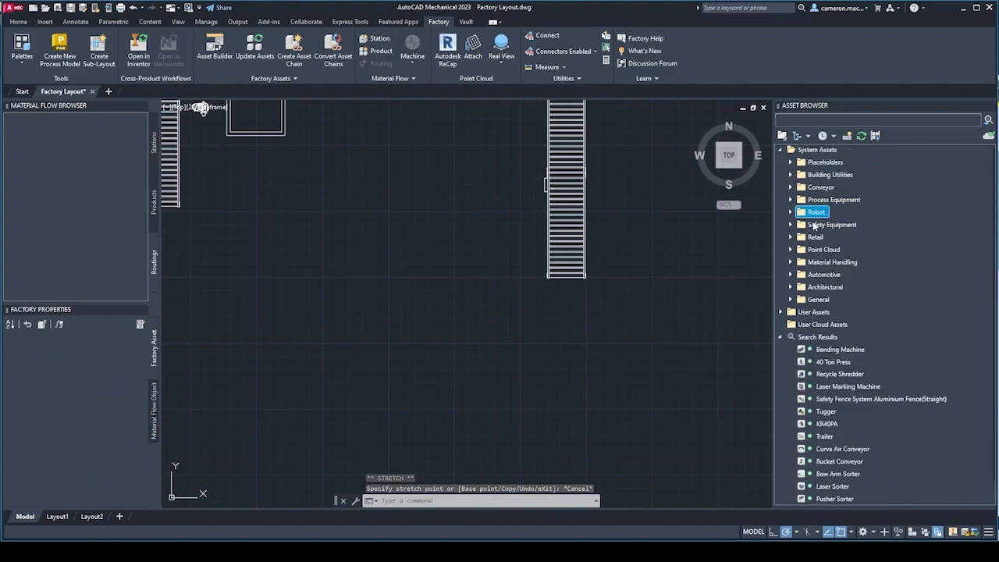
{"action": "left_click", "coordinate": [789, 189]}
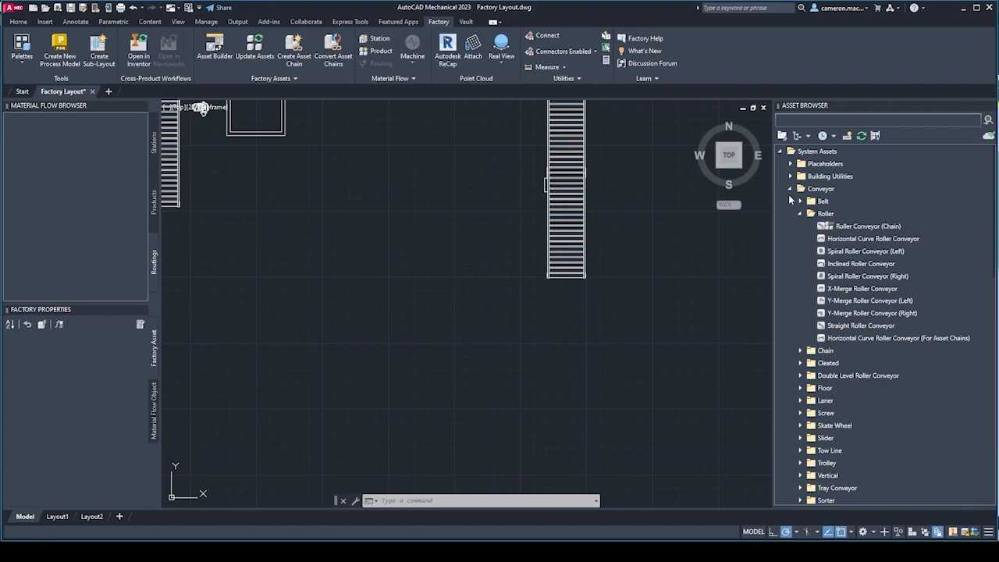
{"action": "left_click", "coordinate": [790, 190]}
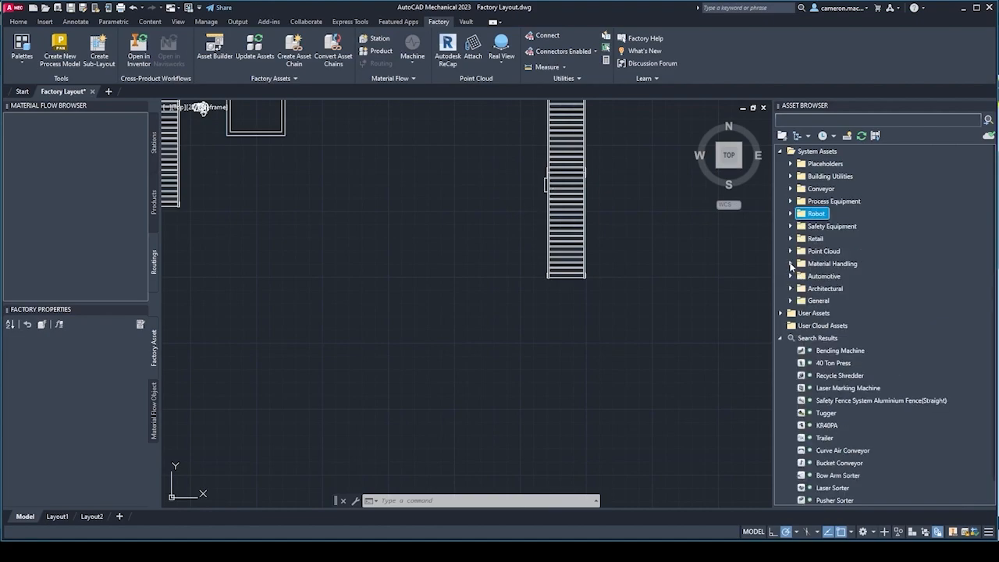
Expand the Material Handling category of the system assets and its Pallet subcategory.
{"action": "left_click", "coordinate": [791, 264]}
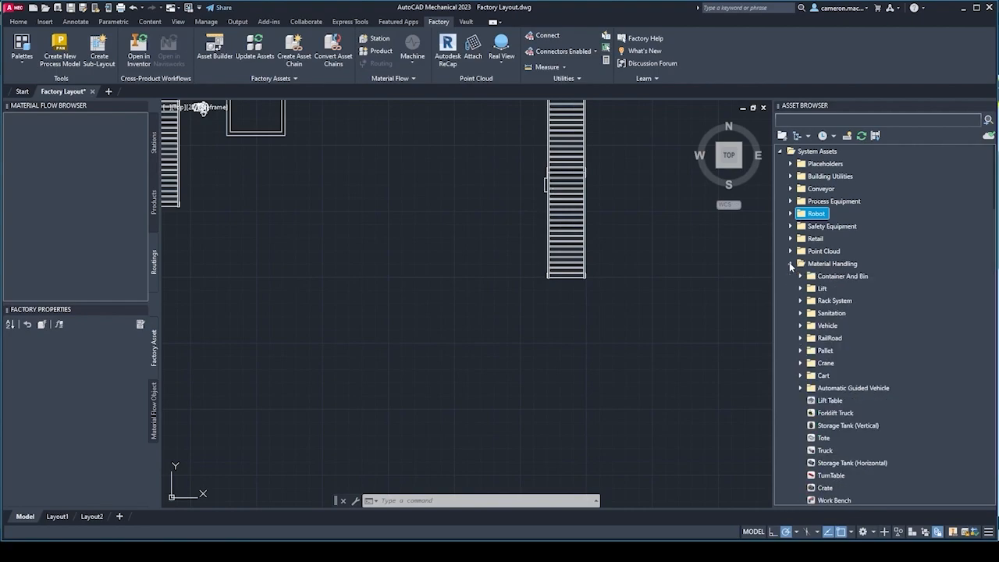
{"action": "left_click", "coordinate": [799, 350]}
{"action": "scroll", "coordinate": [858, 355], "scroll_direction": "down", "scroll_amount": 1}
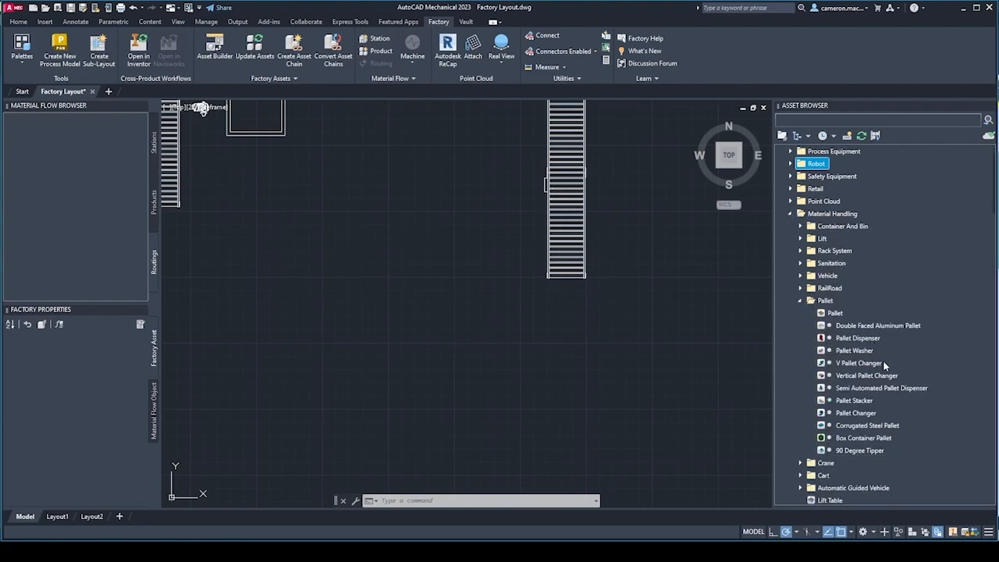
Insert one Pallet Stacker asset at the lower end of the straight roller conveyor line.
{"action": "left_click", "coordinate": [862, 401]}
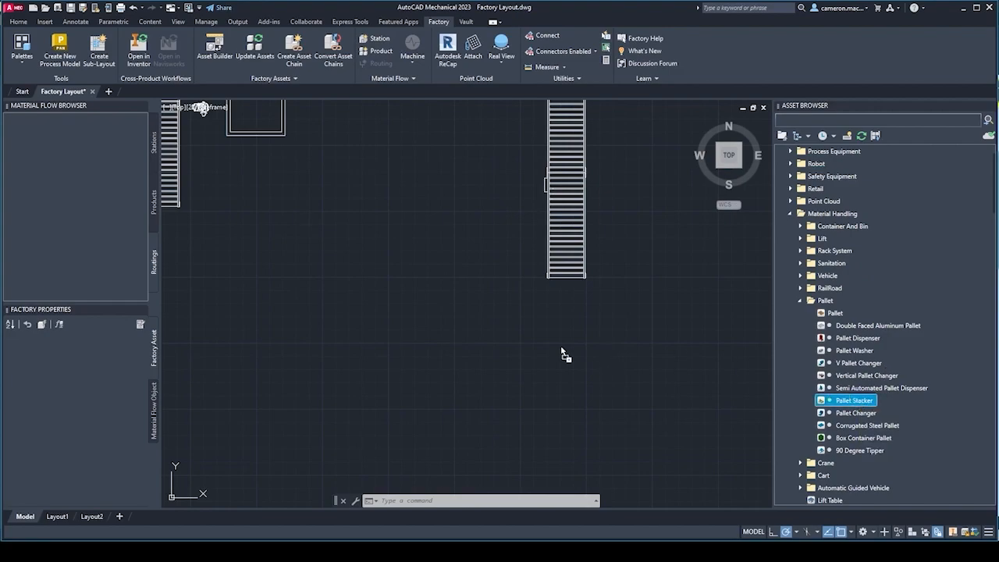
{"action": "left_click_drag", "start_coordinate": [534, 351], "coordinate": [532, 343]}
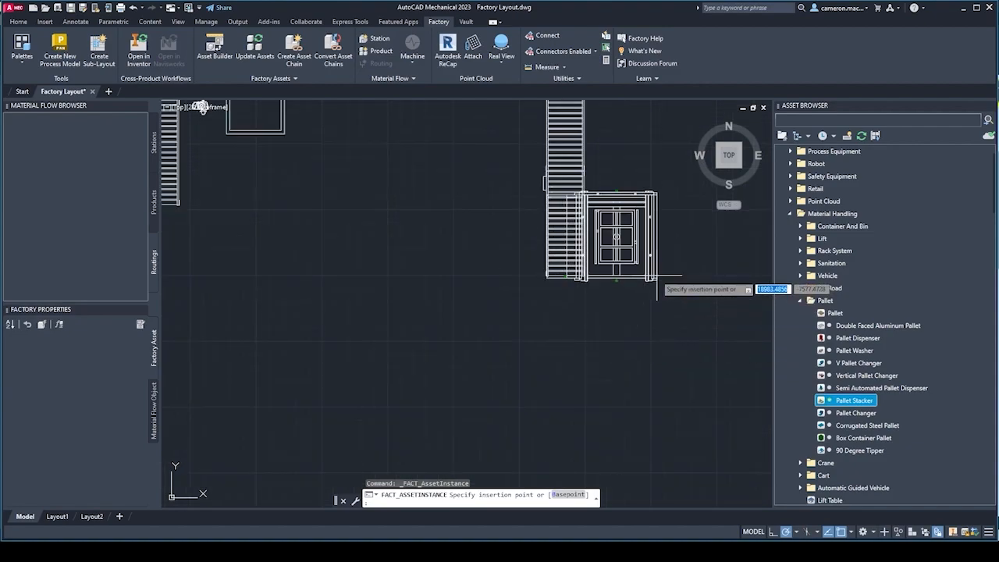
{"action": "left_click", "coordinate": [608, 269]}
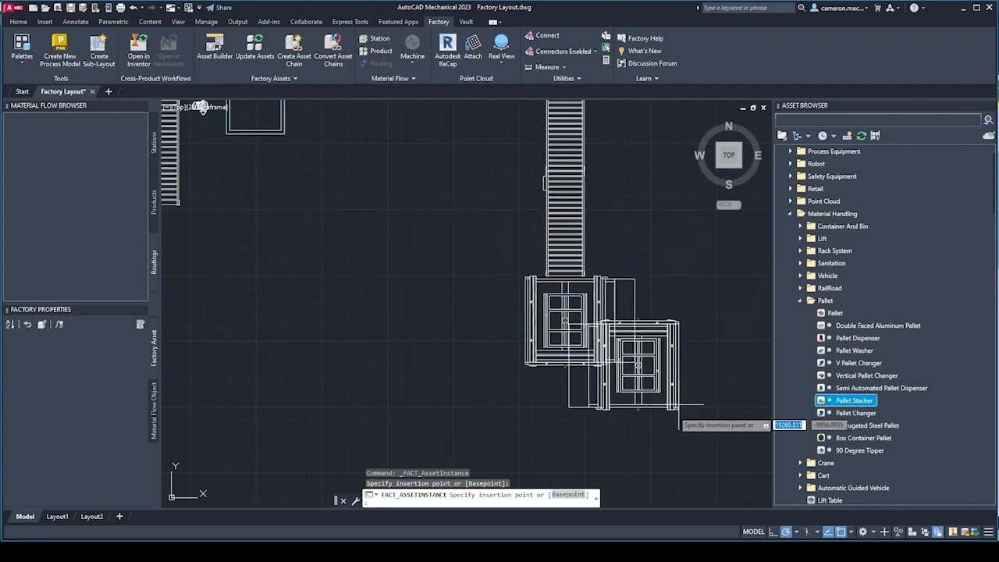
{"action": "scroll", "coordinate": [625, 387], "scroll_direction": "down", "scroll_amount": 2}
{"action": "key", "text": "Escape"}
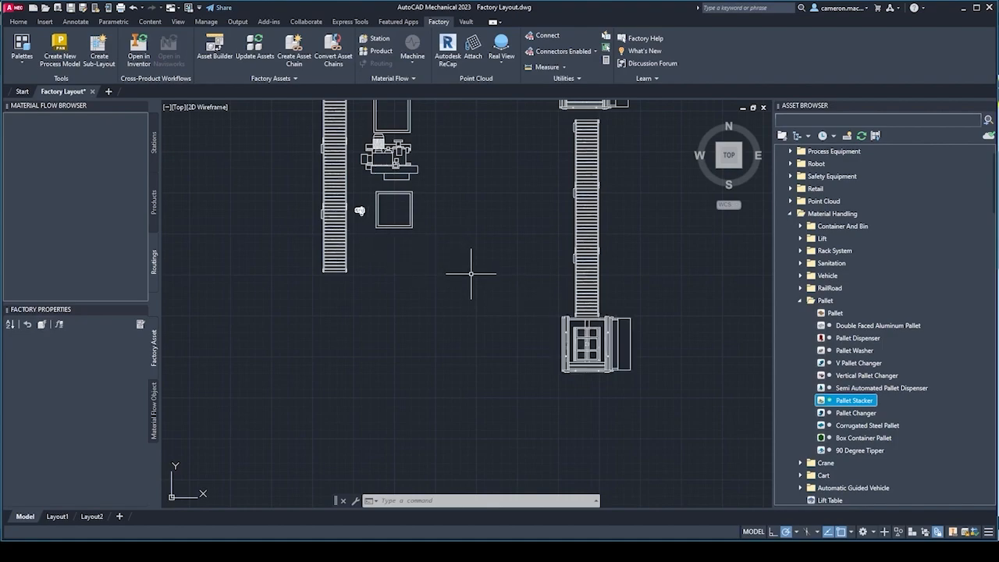
Delete the Pallet Stacker at the lower end of the roller conveyor line.
{"action": "middle_click_drag", "start_coordinate": [468, 267], "coordinate": [450, 307]}
{"action": "left_click", "coordinate": [548, 367]}
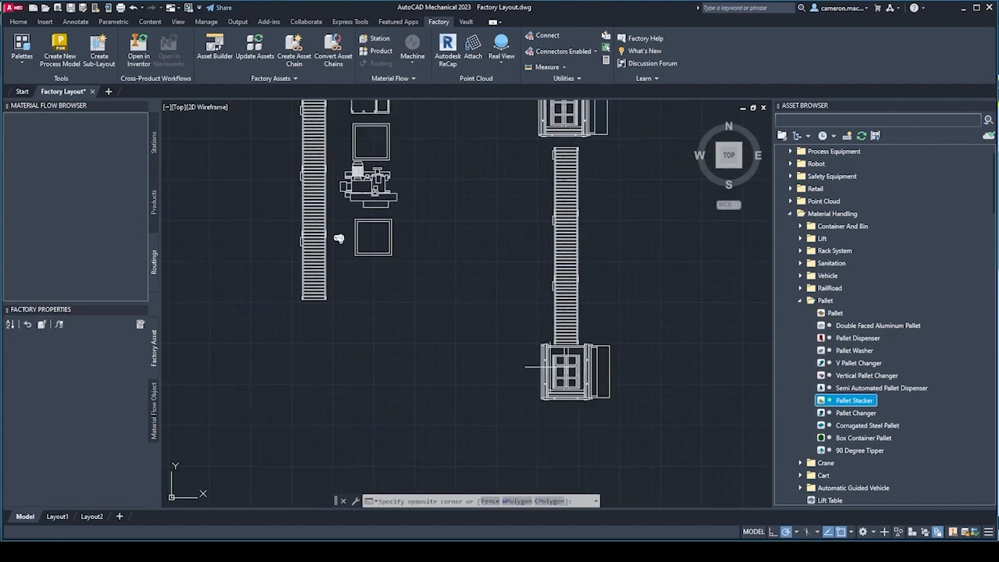
{"action": "left_click", "coordinate": [451, 380]}
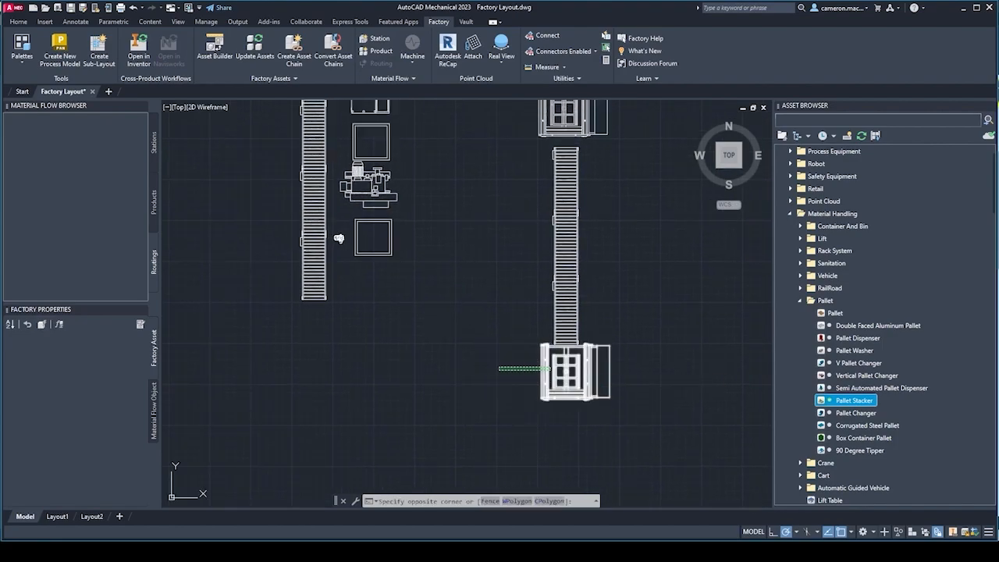
{"action": "left_click", "coordinate": [499, 368]}
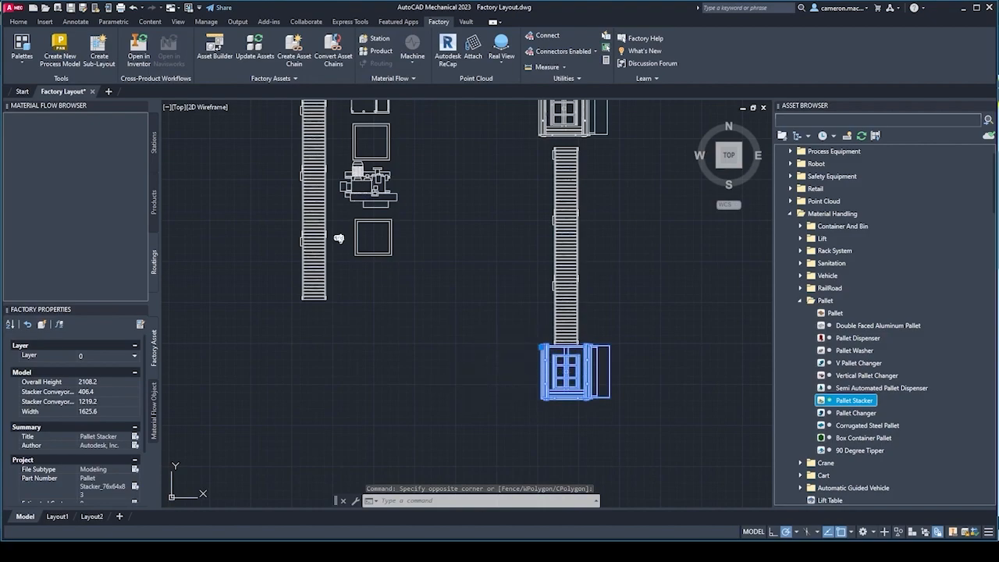
{"action": "key", "text": "Delete"}
Select the lowest straight roller conveyor segment and check which factory palettes are available.
{"action": "middle_click_drag", "start_coordinate": [632, 263], "coordinate": [632, 295]}
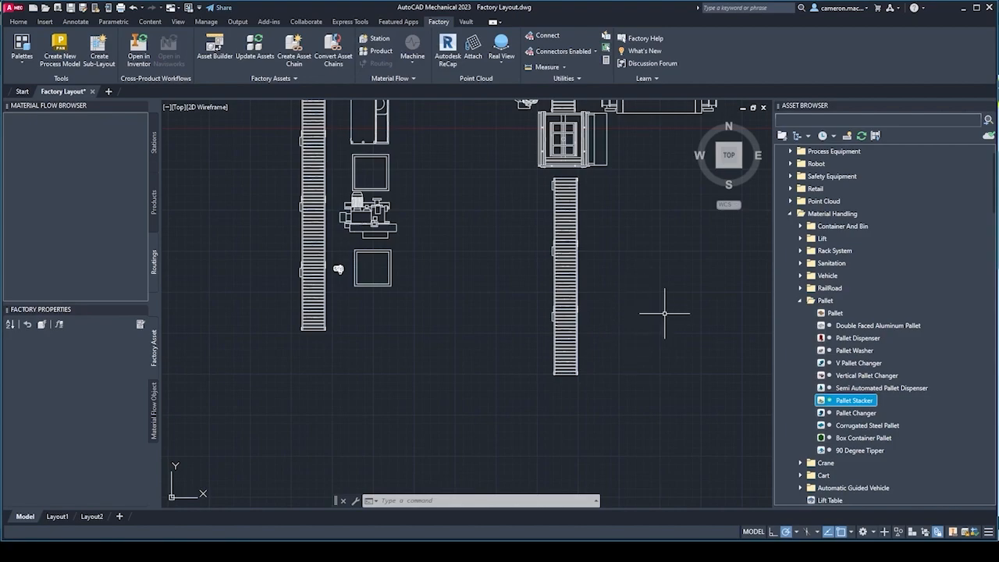
{"action": "middle_click_drag", "start_coordinate": [650, 296], "coordinate": [644, 307]}
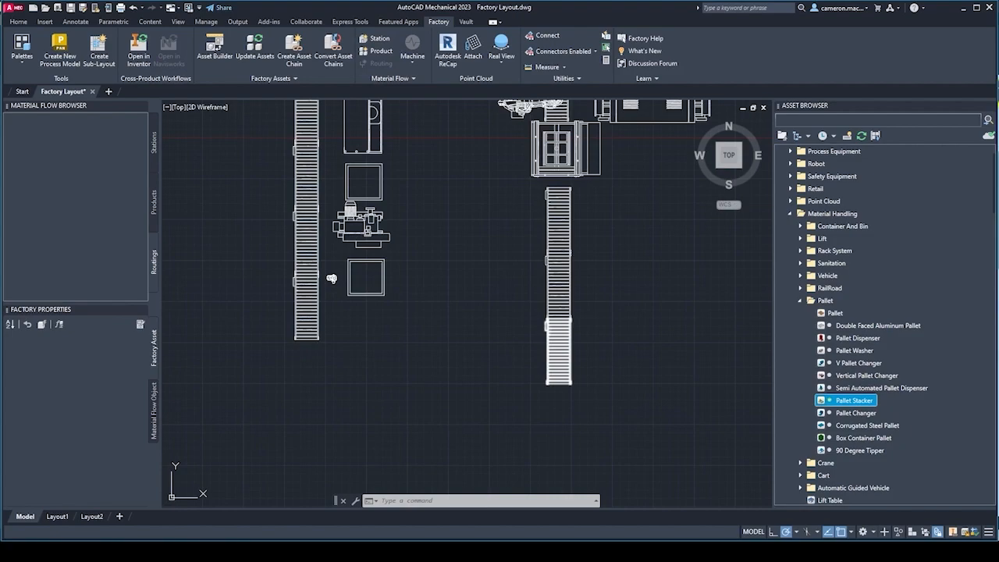
{"action": "left_click", "coordinate": [563, 336]}
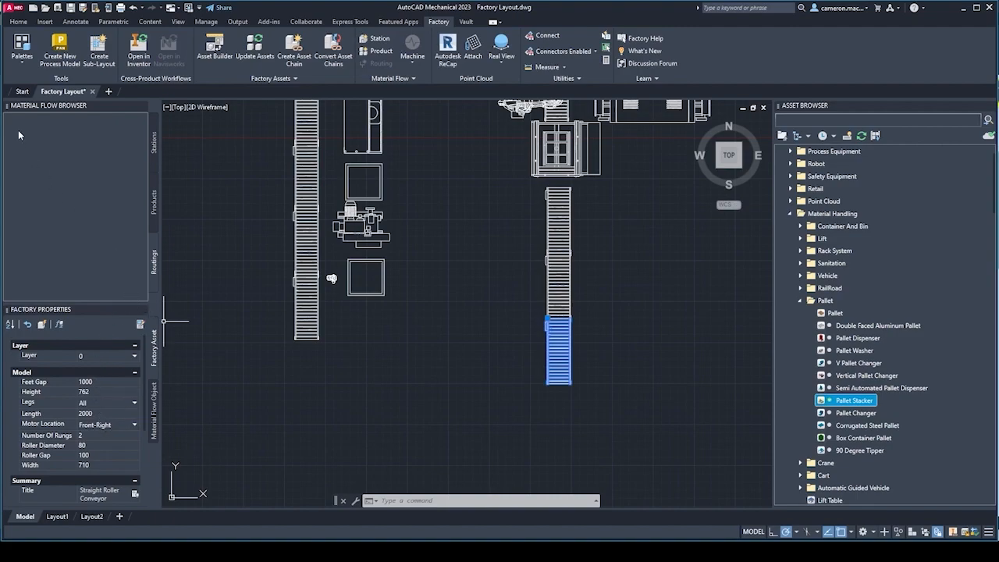
{"action": "left_click", "coordinate": [12, 67]}
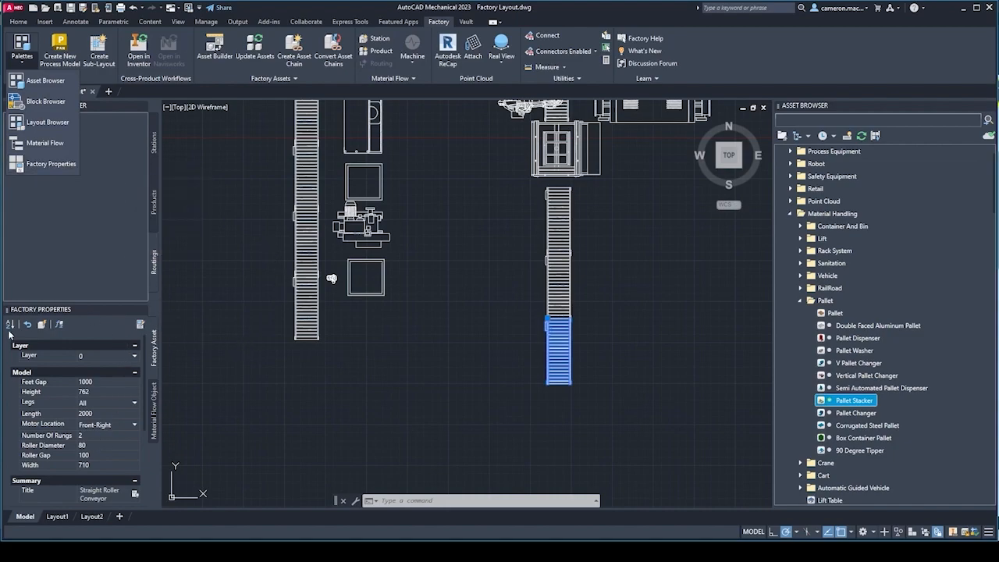
{"action": "left_click", "coordinate": [210, 345]}
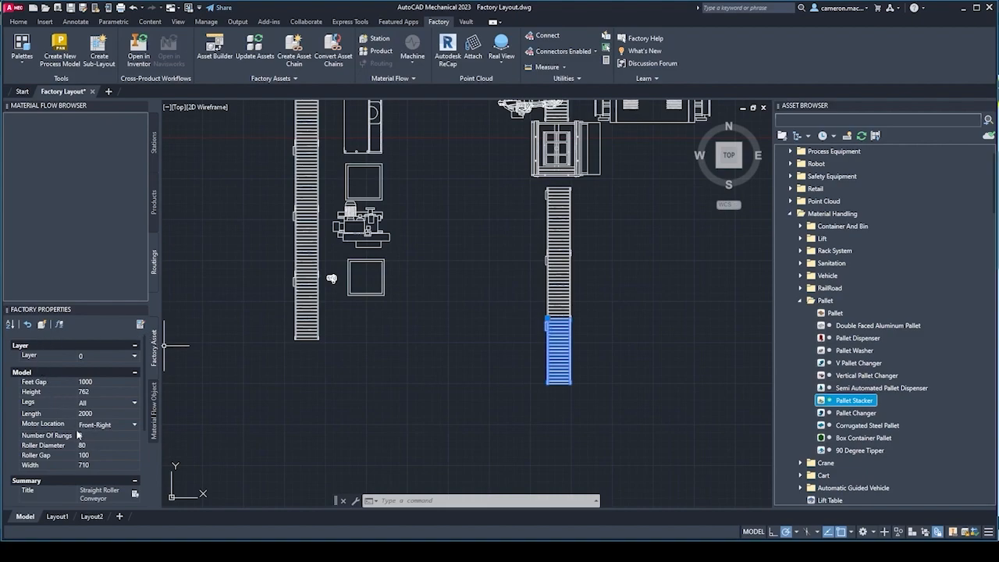
Examine the Feet Gap, Height and Length properties of the selected straight roller conveyor.
{"action": "middle_click_drag", "start_coordinate": [406, 417], "coordinate": [392, 386]}
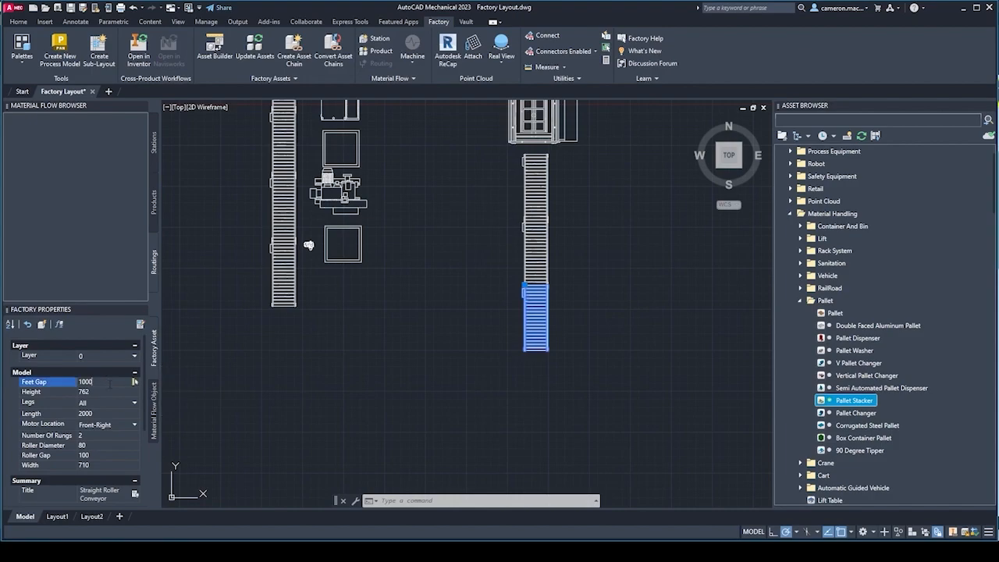
{"action": "scroll", "coordinate": [531, 363], "scroll_direction": "up", "scroll_amount": 5}
{"action": "middle_click_drag", "start_coordinate": [432, 278], "coordinate": [359, 390]}
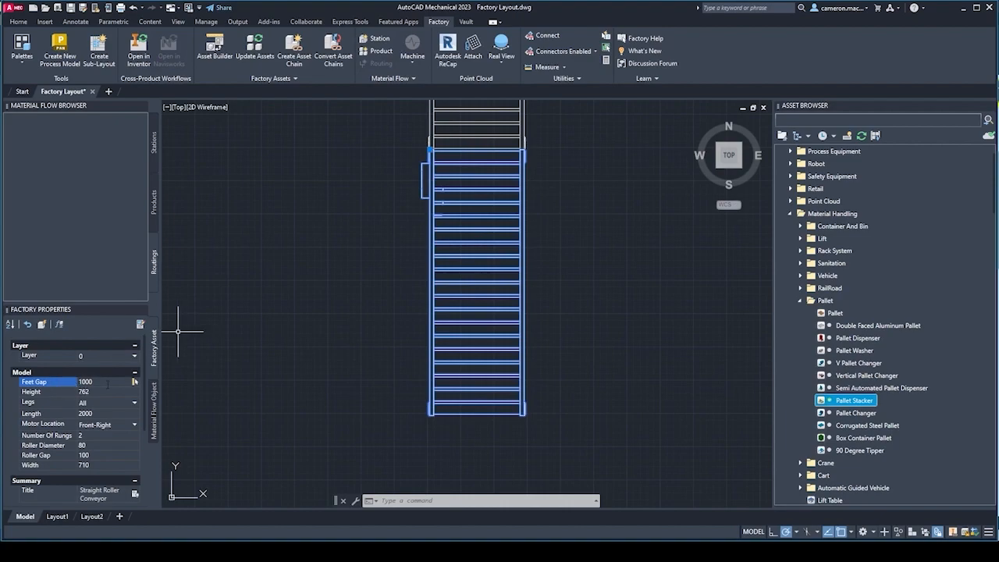
{"action": "left_click", "coordinate": [105, 391]}
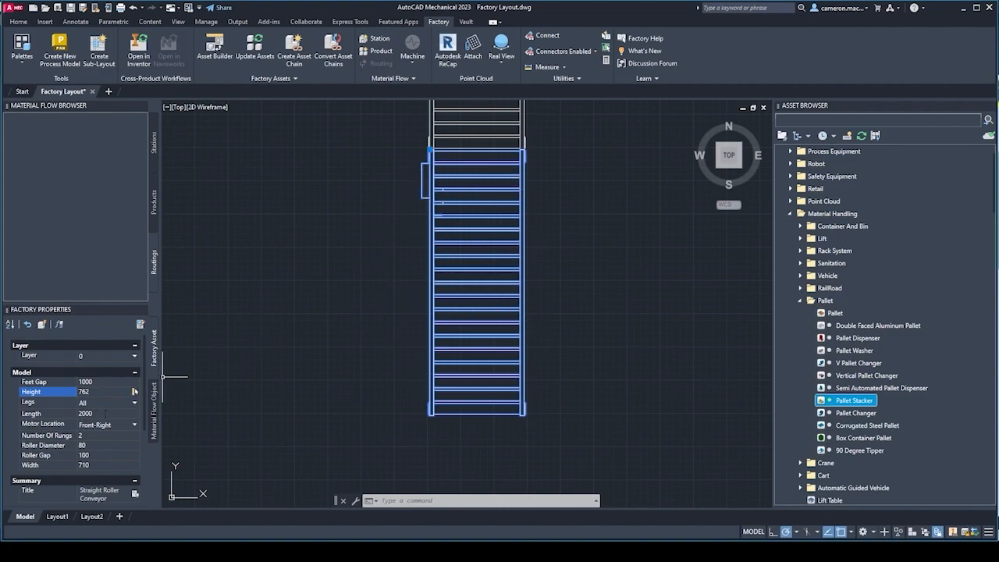
{"action": "left_click", "coordinate": [98, 413]}
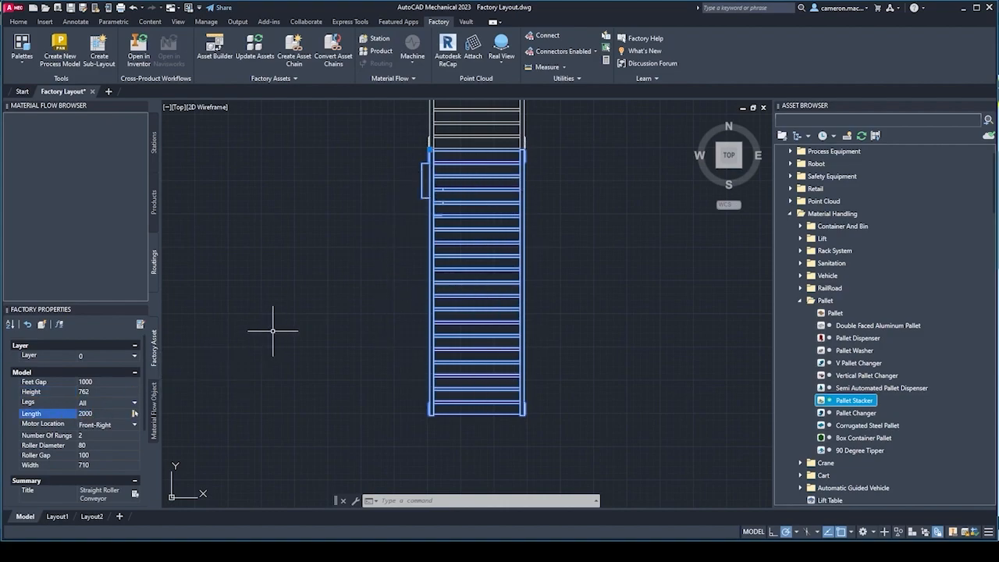
Set the selected straight roller conveyor's length to 4000, deselect it and save the drawing.
{"action": "scroll", "coordinate": [261, 343], "scroll_direction": "down", "scroll_amount": 4}
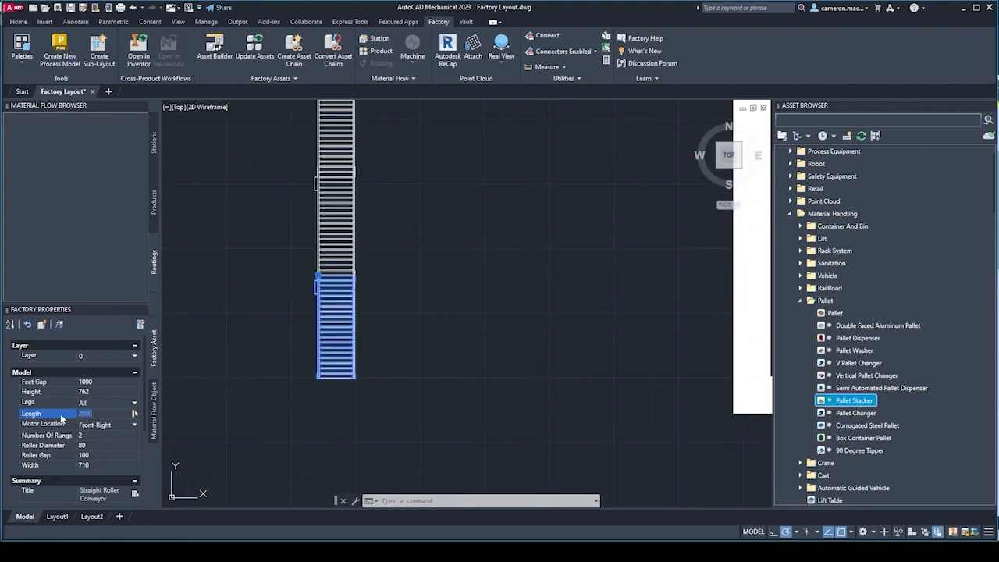
{"action": "left_click", "coordinate": [91, 413]}
{"action": "middle_click_drag", "start_coordinate": [479, 305], "coordinate": [519, 270]}
{"action": "left_click", "coordinate": [544, 269]}
{"action": "key", "text": "Escape"}
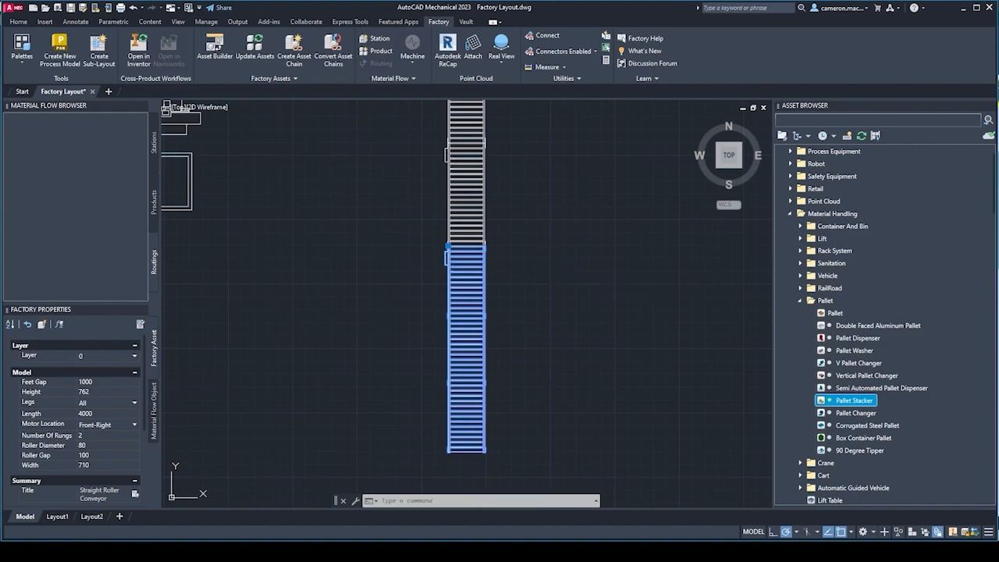
{"action": "key", "text": "ctrl+s"}
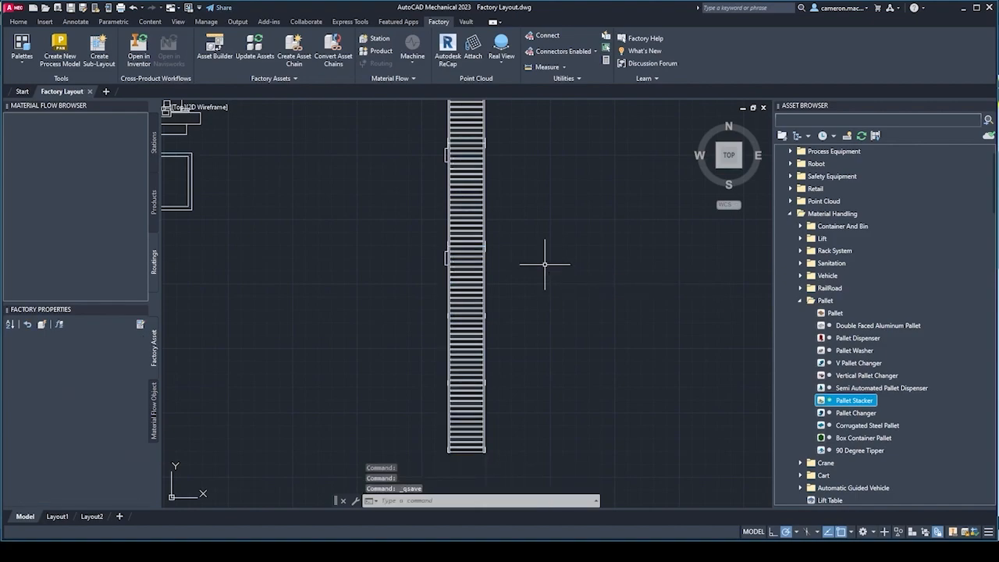
Bring the conveyor lines and surrounding equipment back into view and collapse the Pallet subcategory of the Material Handling assets.
{"action": "scroll", "coordinate": [545, 264], "scroll_direction": "down", "scroll_amount": 2}
{"action": "middle_click_drag", "start_coordinate": [546, 268], "coordinate": [520, 350]}
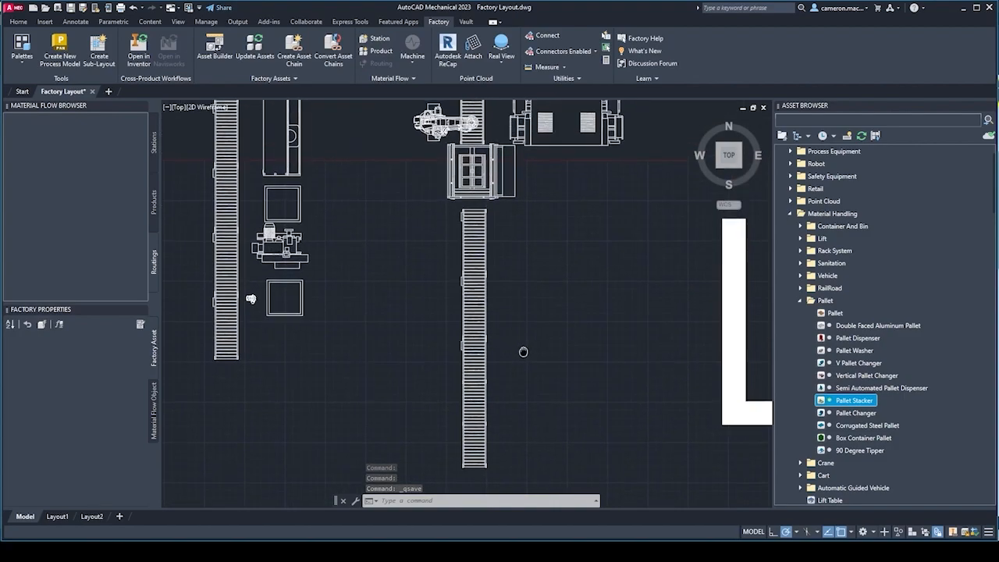
{"action": "mouse_move", "coordinate": [526, 295]}
{"action": "middle_mouse_down"}
{"action": "mouse_move", "coordinate": [524, 355]}
{"action": "mouse_move", "coordinate": [564, 359]}
{"action": "mouse_move", "coordinate": [504, 355]}
{"action": "middle_mouse_up"}
{"action": "scroll", "coordinate": [523, 350], "scroll_direction": "down", "scroll_amount": 2}
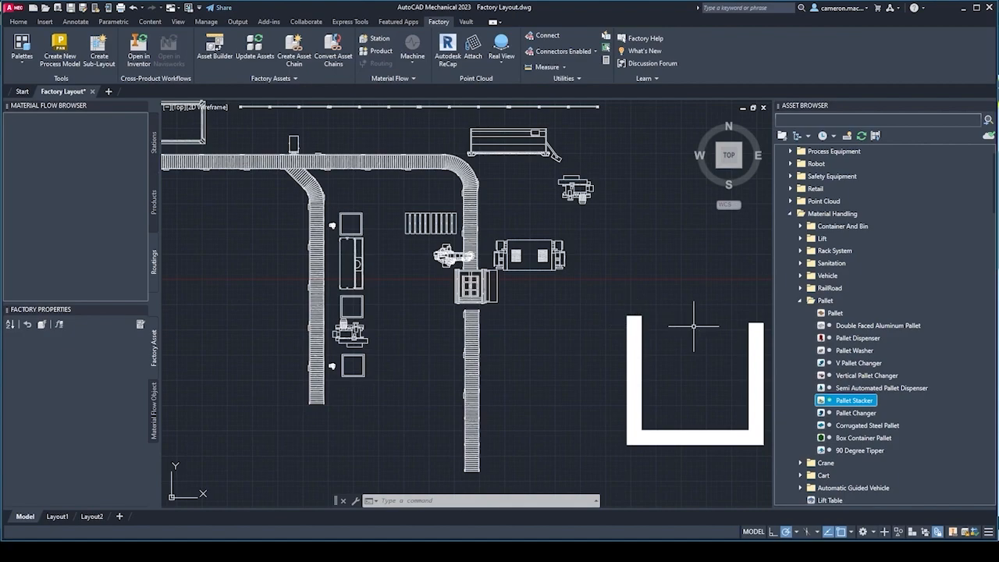
{"action": "left_click", "coordinate": [800, 300]}
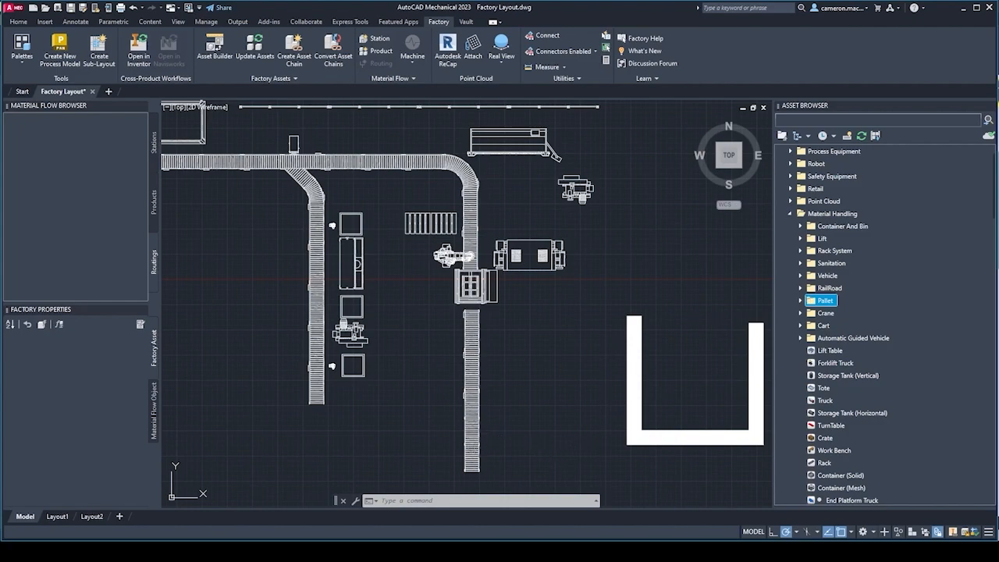
{"action": "left_click", "coordinate": [472, 429]}
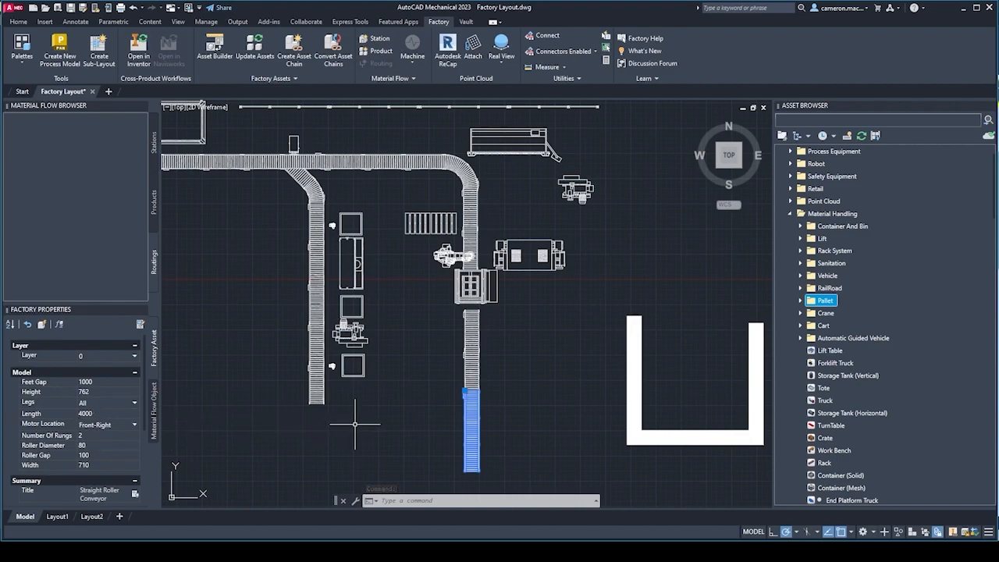
{"action": "key", "text": "Escape"}
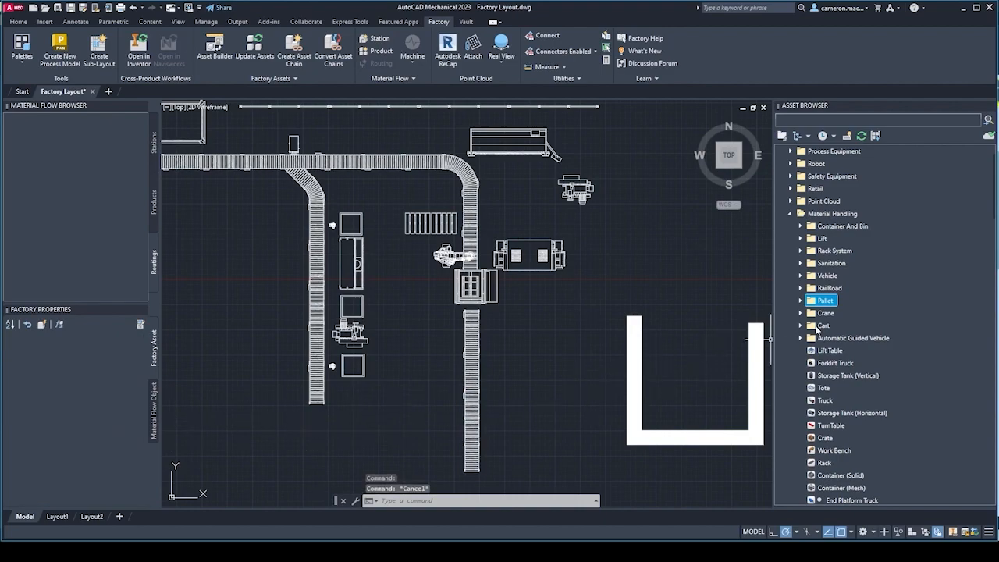
Insert one Recycle Shredder from the asset search results upright beside the lowest straight roller conveyor segment, keeping the default rotation of 0.
{"action": "scroll", "coordinate": [568, 351], "scroll_direction": "down", "scroll_amount": 3}
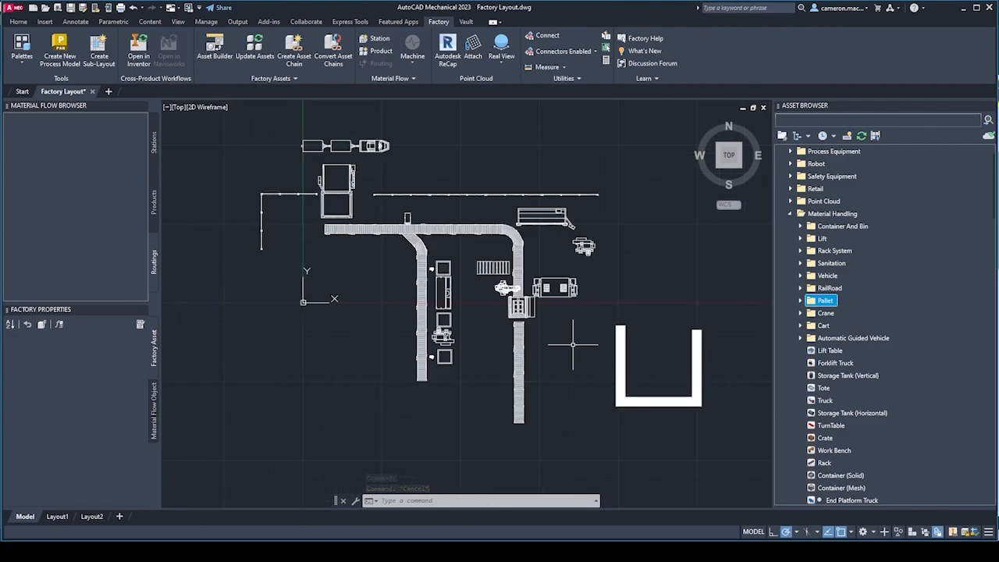
{"action": "scroll", "coordinate": [855, 313], "scroll_direction": "down", "scroll_amount": 10}
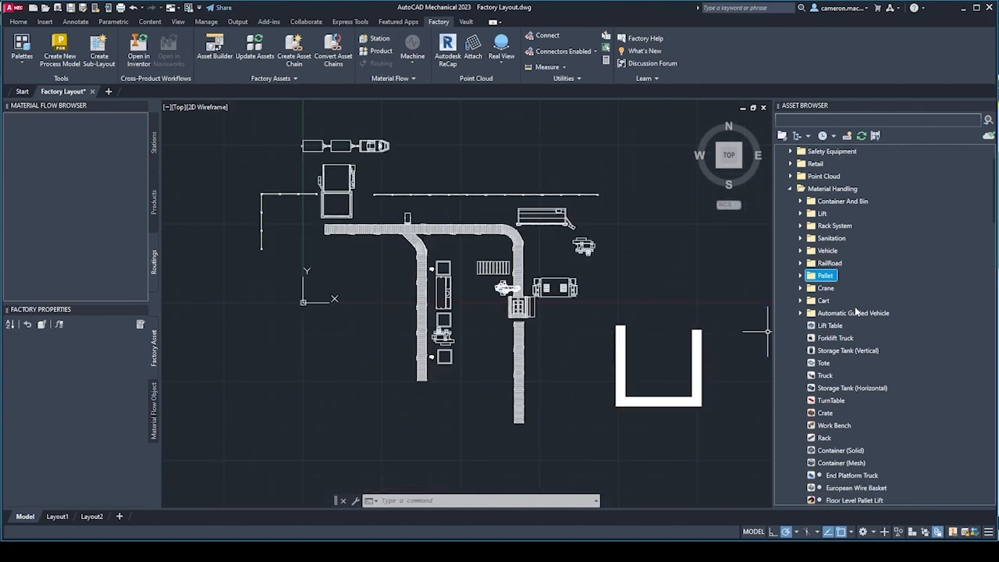
{"action": "scroll", "coordinate": [855, 313], "scroll_direction": "down", "scroll_amount": 5}
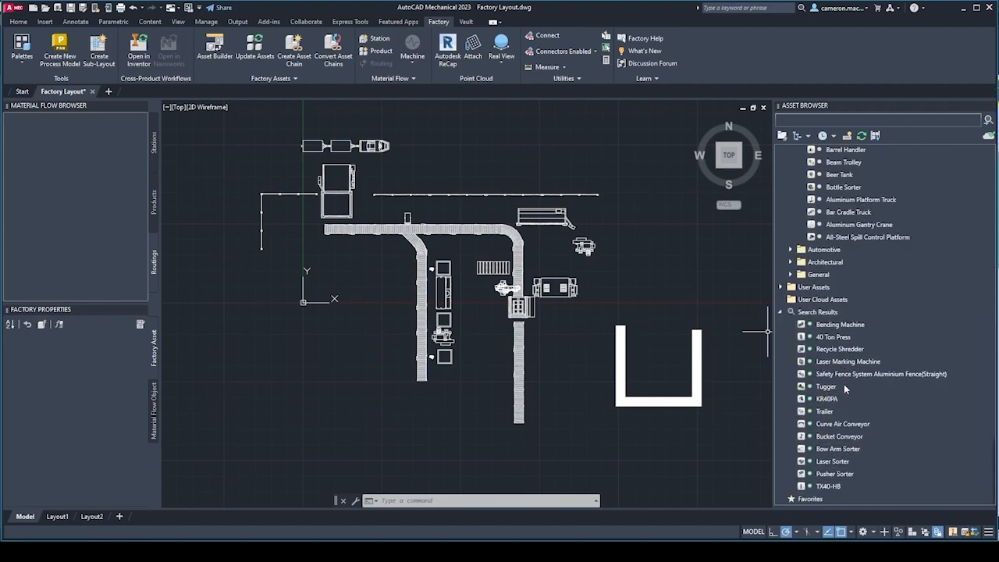
{"action": "mouse_move", "coordinate": [853, 354]}
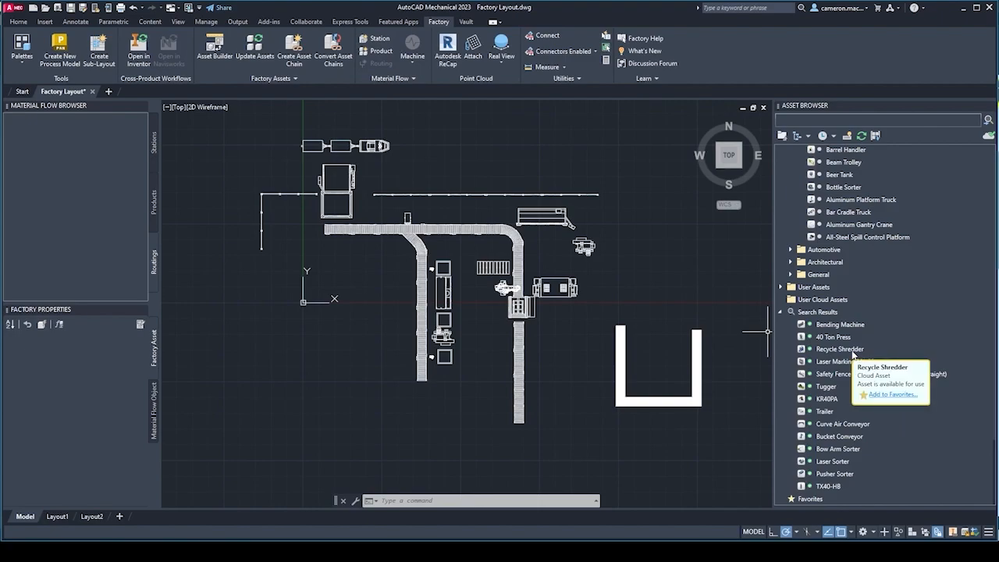
{"action": "mouse_move", "coordinate": [853, 351]}
{"action": "left_mouse_down"}
{"action": "mouse_move", "coordinate": [549, 402]}
{"action": "mouse_move", "coordinate": [563, 404]}
{"action": "left_mouse_up"}
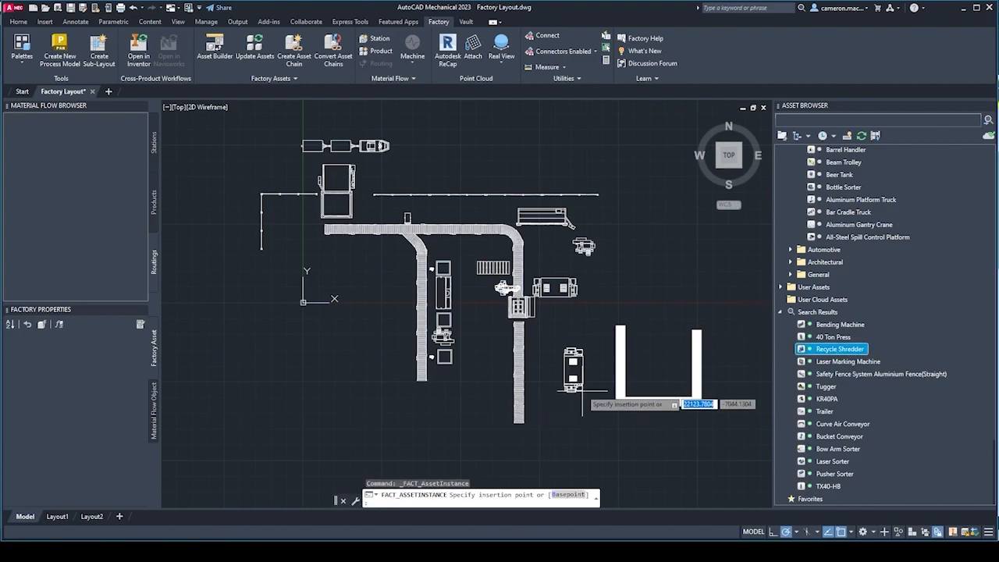
{"action": "left_click", "coordinate": [559, 403]}
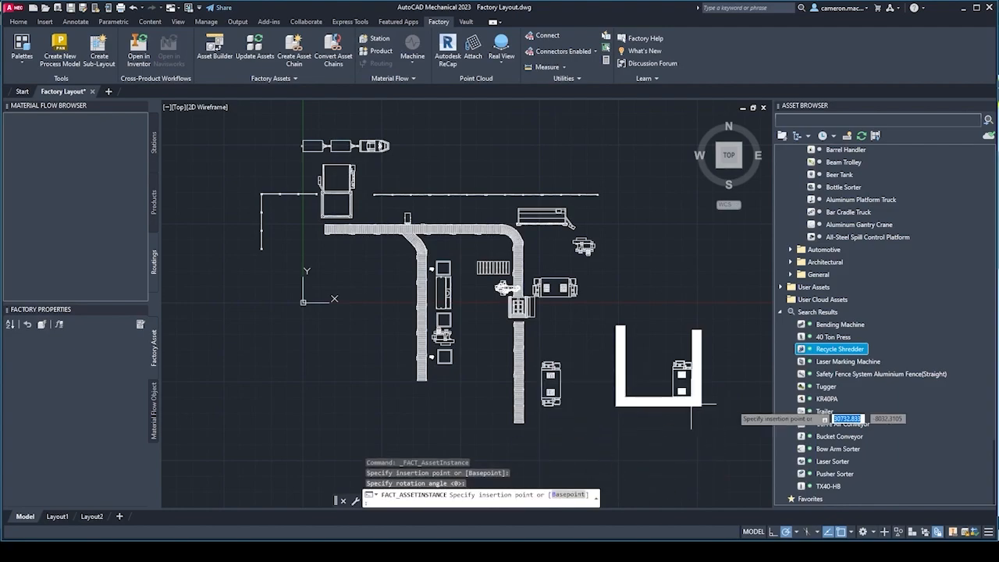
{"action": "key", "text": "Escape"}
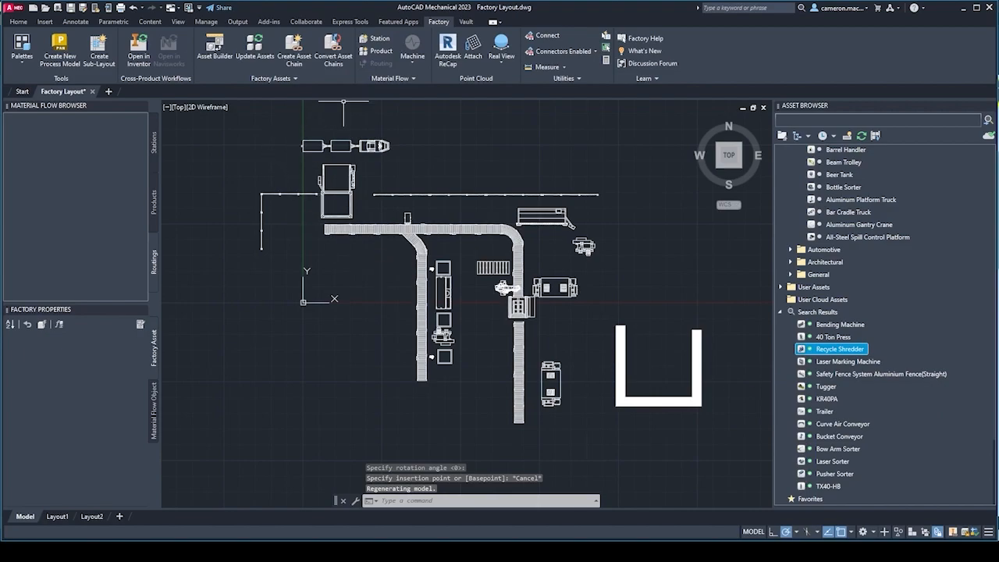
Insert a Trailer from the asset search results, hitched to the rear end of the last trailer in the tugger train.
{"action": "scroll", "coordinate": [329, 123], "scroll_direction": "up", "scroll_amount": 4}
{"action": "middle_click_drag", "start_coordinate": [369, 168], "coordinate": [380, 195]}
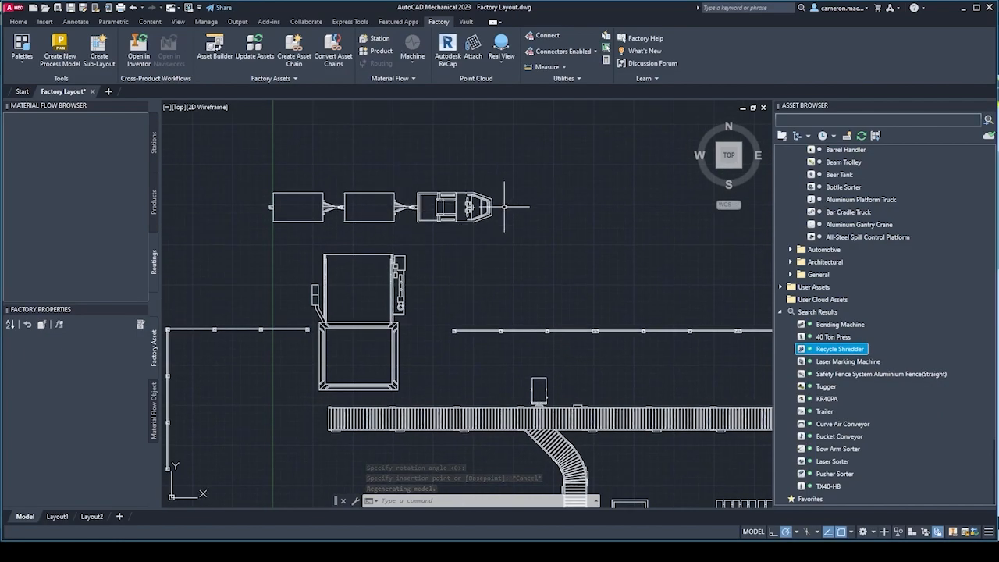
{"action": "scroll", "coordinate": [290, 210], "scroll_direction": "down", "scroll_amount": 2}
{"action": "scroll", "coordinate": [425, 237], "scroll_direction": "up", "scroll_amount": 6}
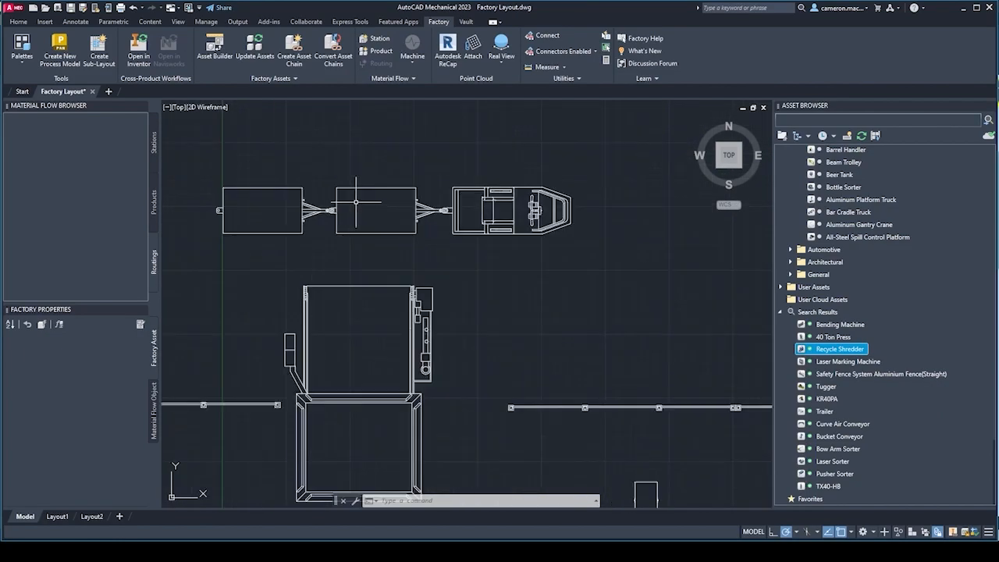
{"action": "scroll", "coordinate": [423, 235], "scroll_direction": "down", "scroll_amount": 3}
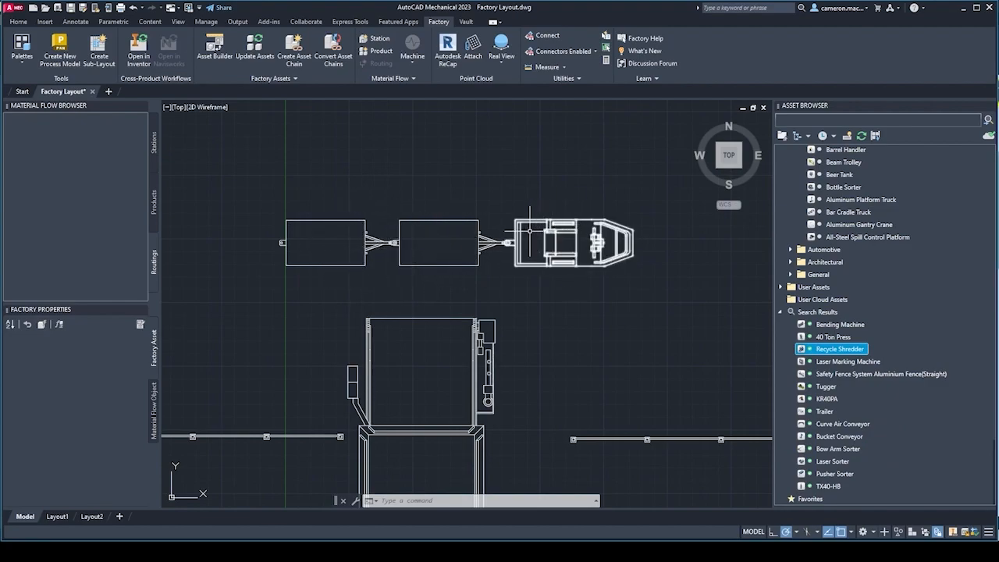
{"action": "left_click", "coordinate": [824, 411]}
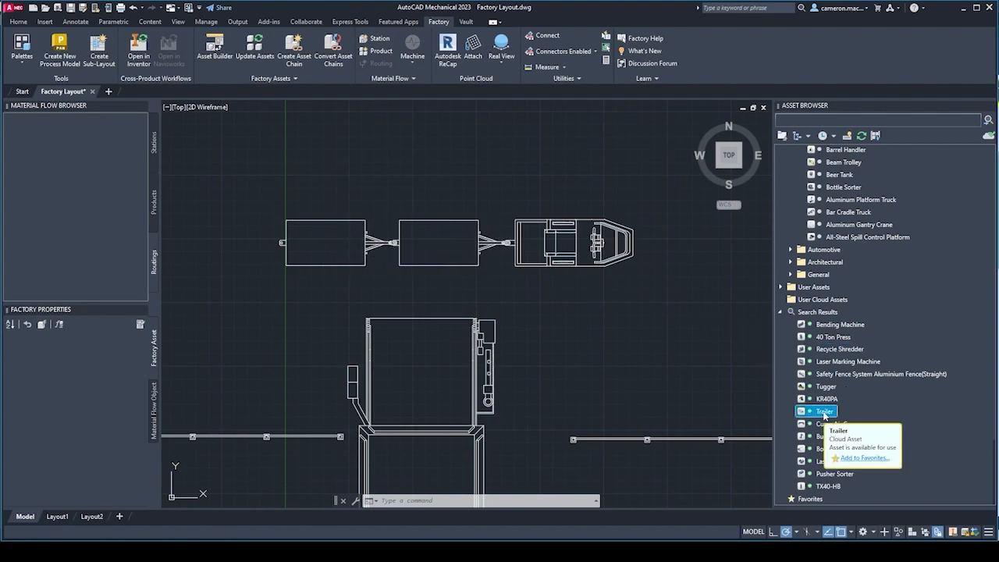
{"action": "middle_click_drag", "start_coordinate": [351, 311], "coordinate": [413, 313]}
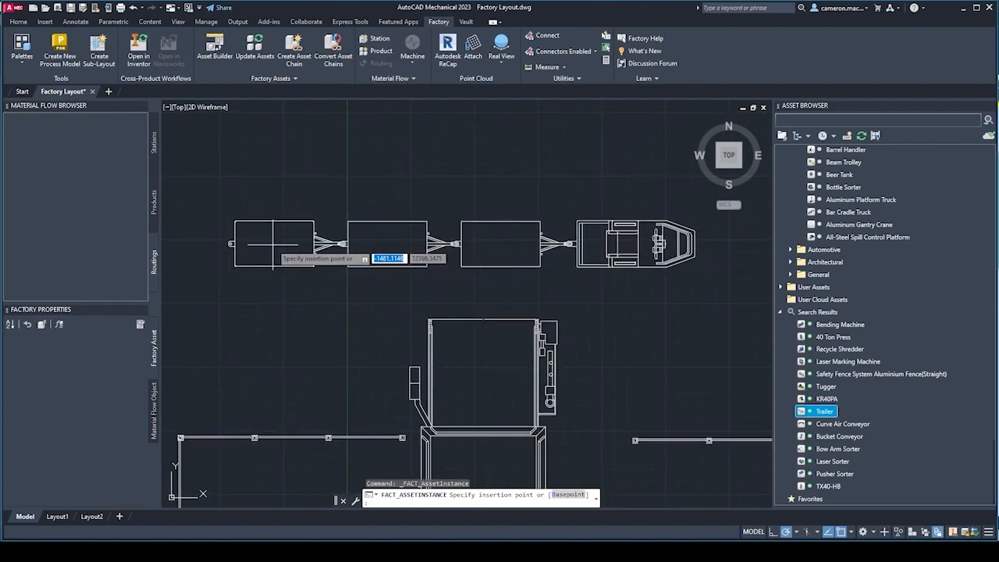
{"action": "left_click", "coordinate": [274, 245]}
{"action": "key", "text": "Escape"}
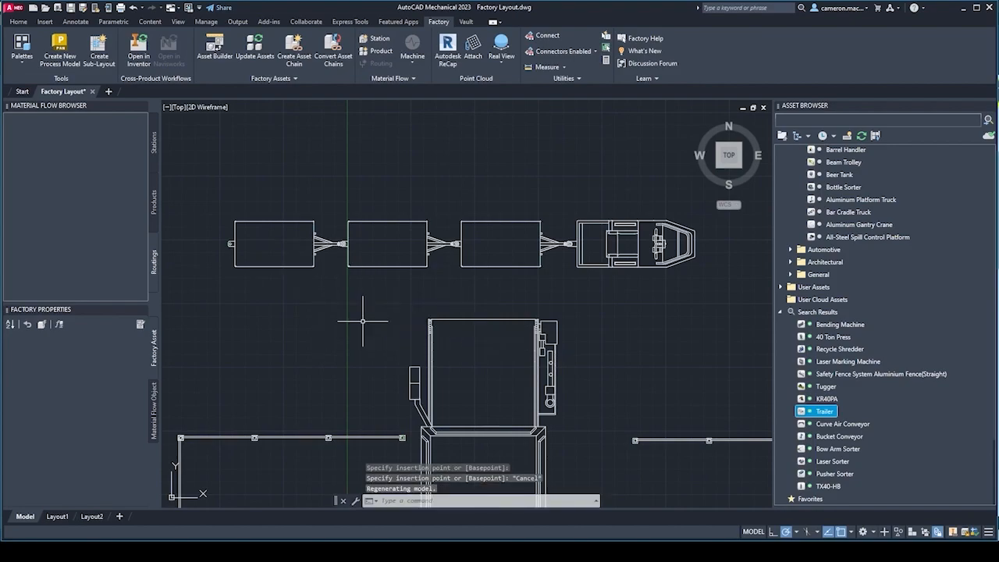
Move the tugger about 2619 forward at 0° so the whole connected trailer train follows it, and deselect it.
{"action": "scroll", "coordinate": [361, 277], "scroll_direction": "down", "scroll_amount": 2}
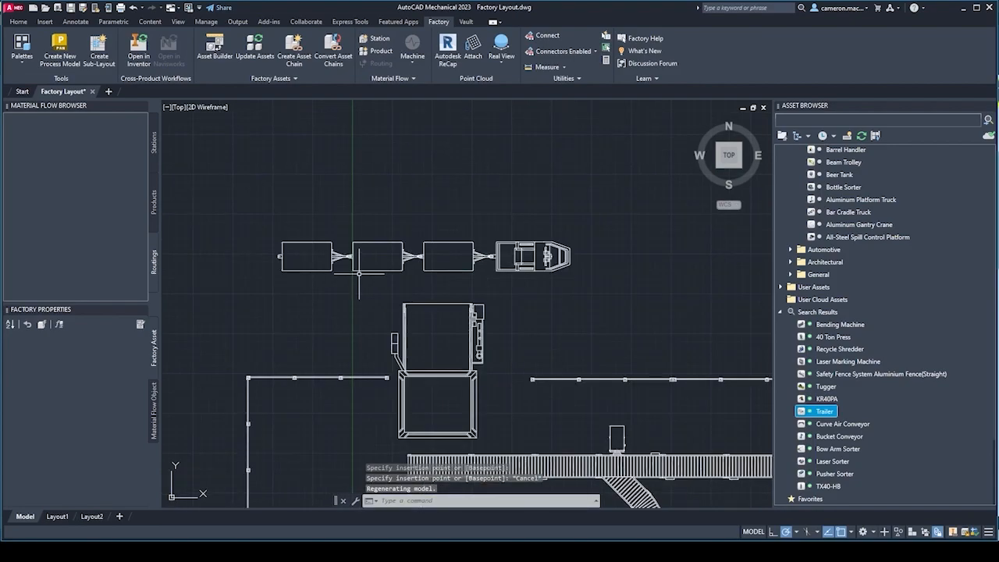
{"action": "scroll", "coordinate": [468, 284], "scroll_direction": "down", "scroll_amount": 3}
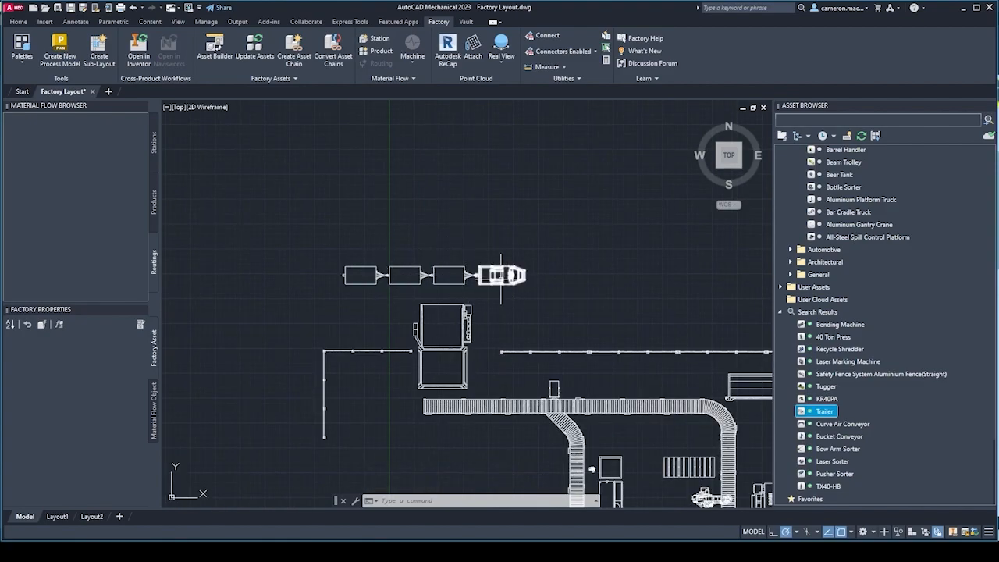
{"action": "left_click", "coordinate": [505, 274]}
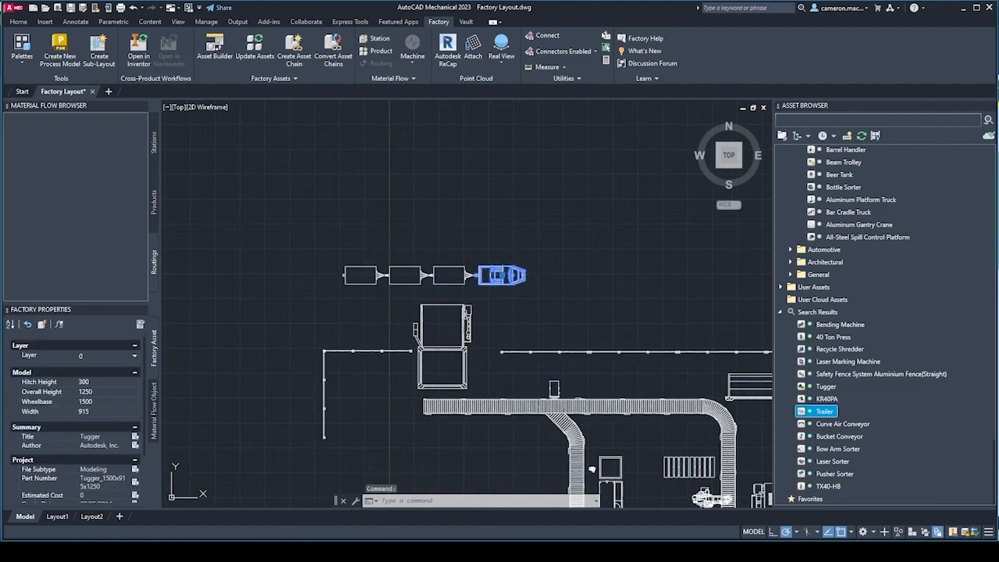
{"action": "left_click", "coordinate": [502, 274]}
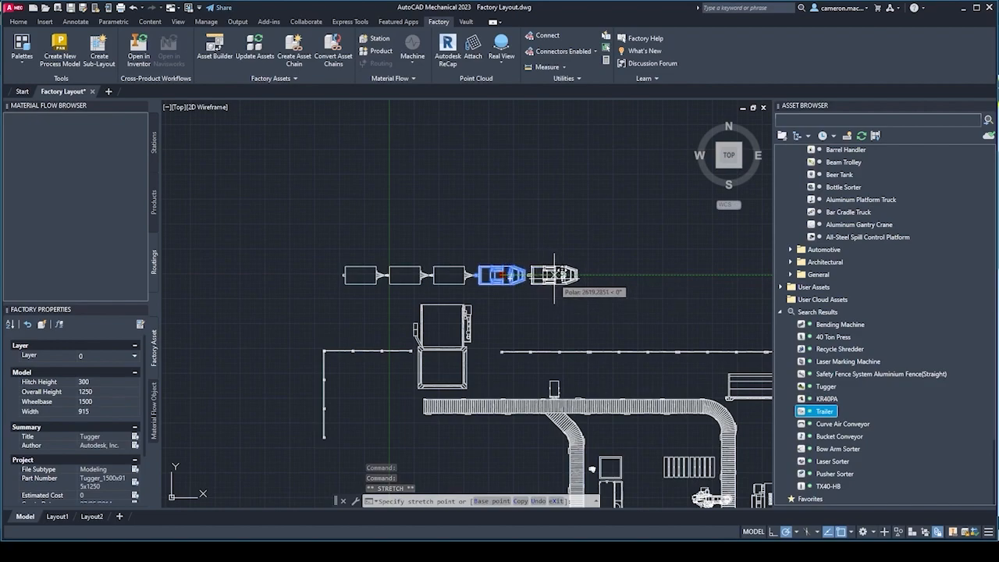
{"action": "left_click", "coordinate": [554, 275]}
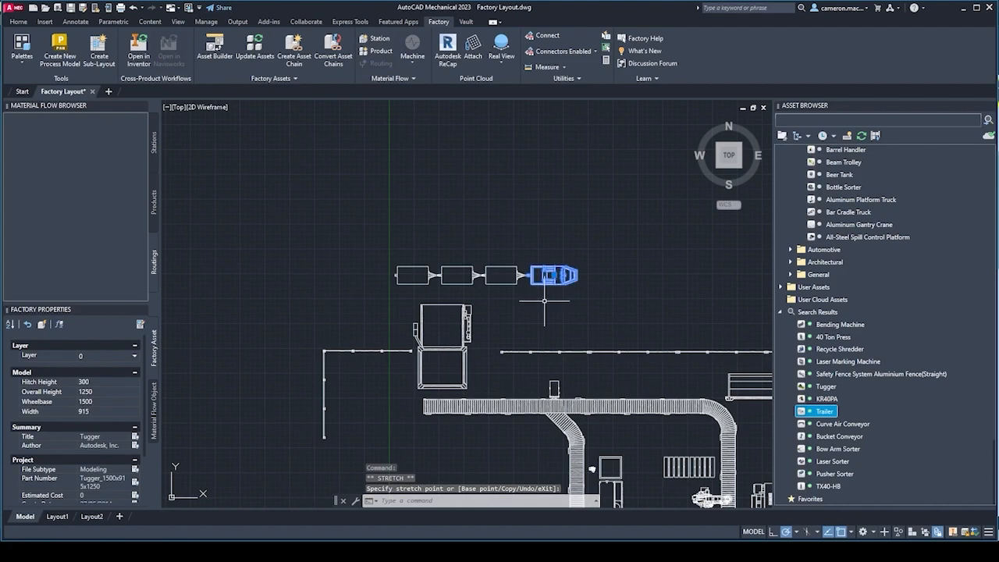
{"action": "key", "text": "Escape"}
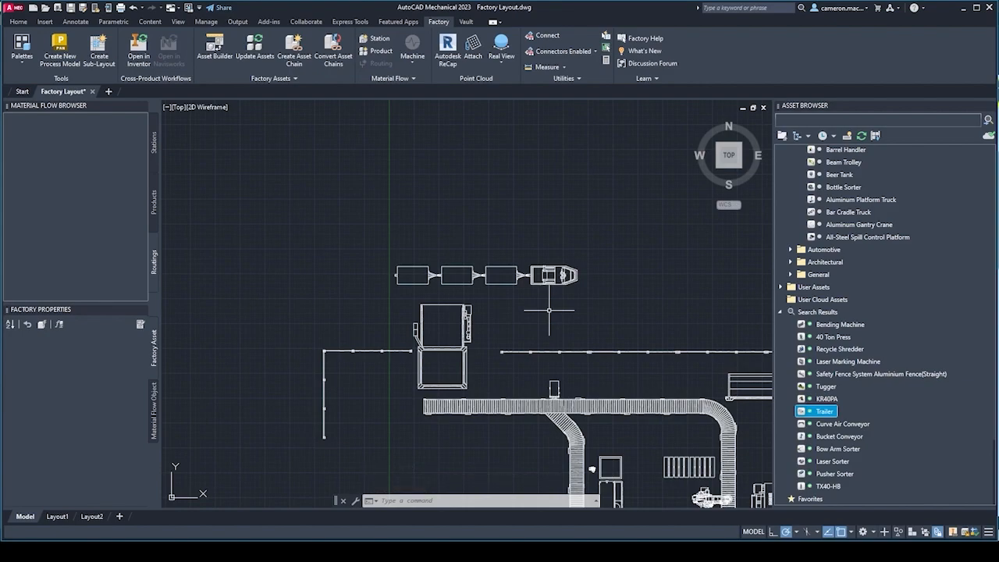
Start opening the current factory layout in Inventor, keeping the conversion progress window clear of the drawing.
{"action": "mouse_move", "coordinate": [548, 310]}
{"action": "middle_mouse_down"}
{"action": "mouse_move", "coordinate": [531, 310]}
{"action": "mouse_move", "coordinate": [455, 228]}
{"action": "middle_mouse_up"}
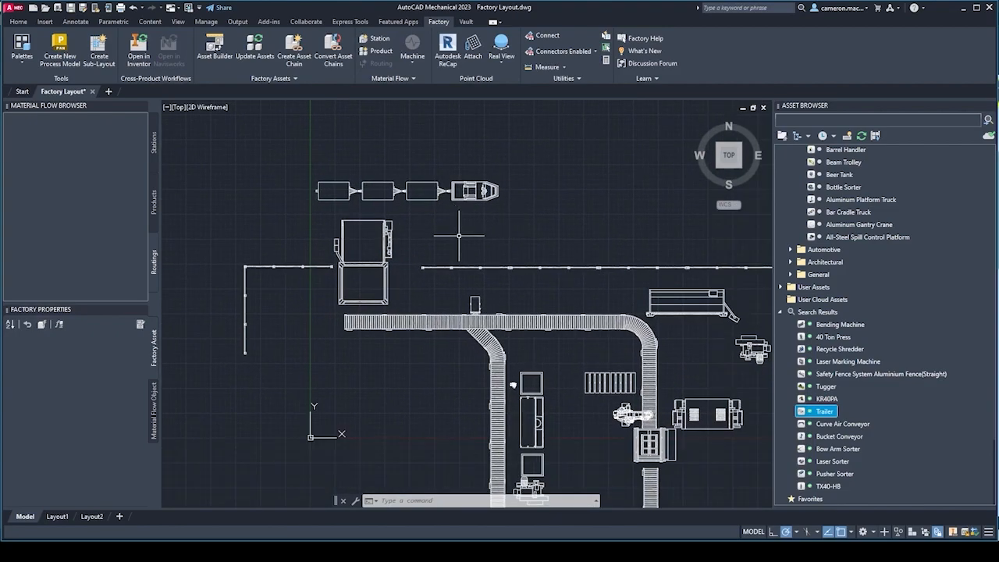
{"action": "scroll", "coordinate": [455, 229], "scroll_direction": "down", "scroll_amount": 2}
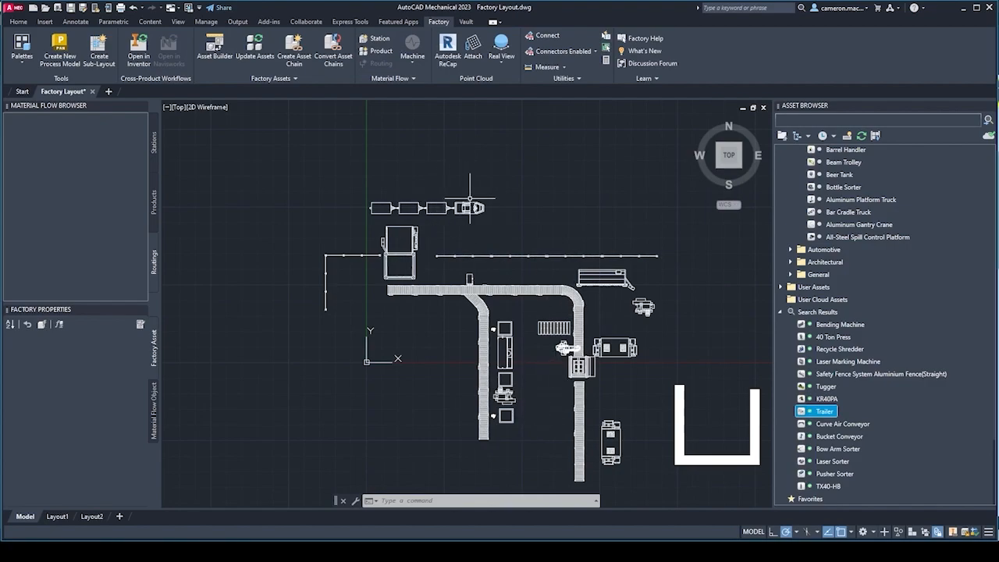
{"action": "middle_click_drag", "start_coordinate": [469, 207], "coordinate": [393, 188]}
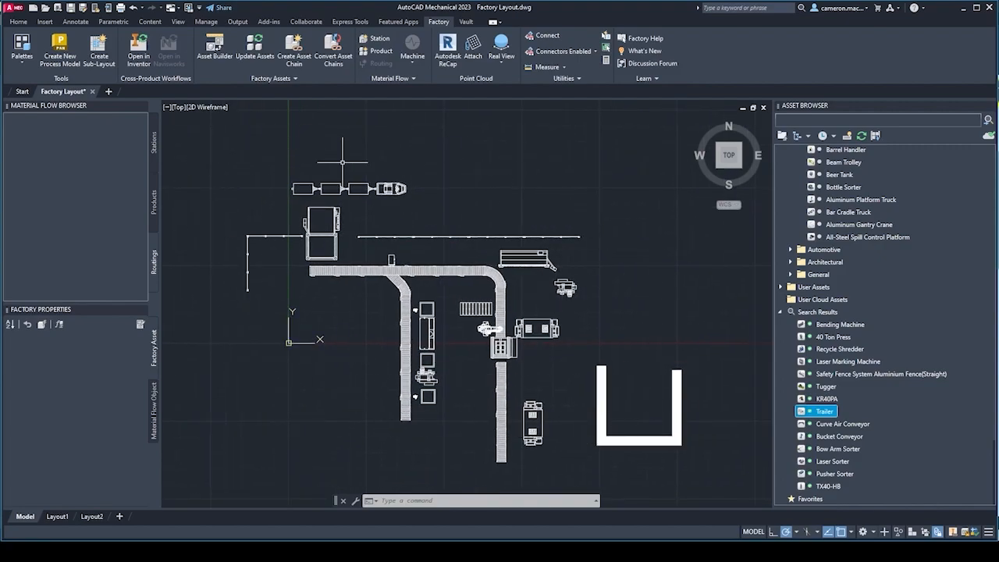
{"action": "middle_click_drag", "start_coordinate": [310, 300], "coordinate": [303, 294]}
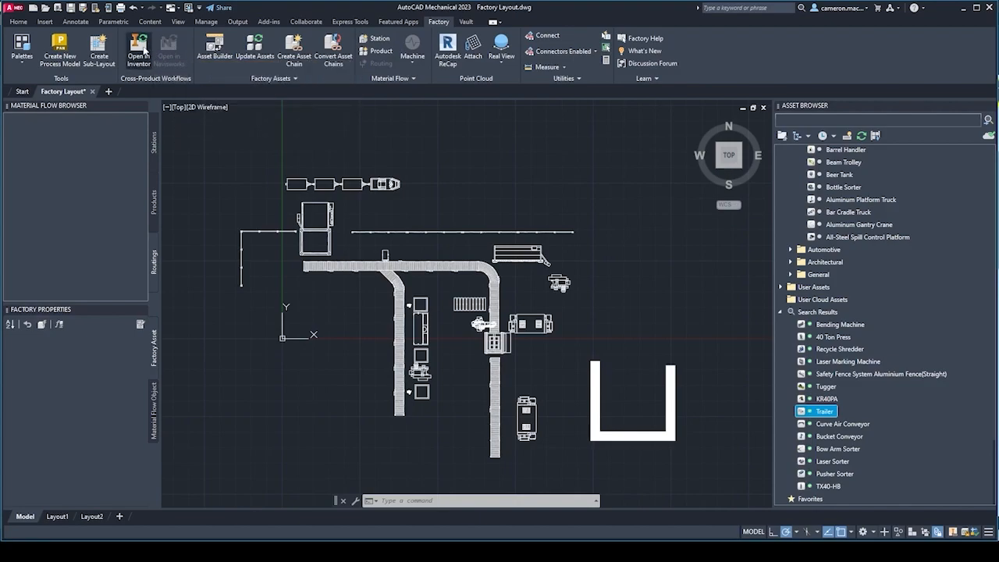
{"action": "left_click", "coordinate": [141, 49]}
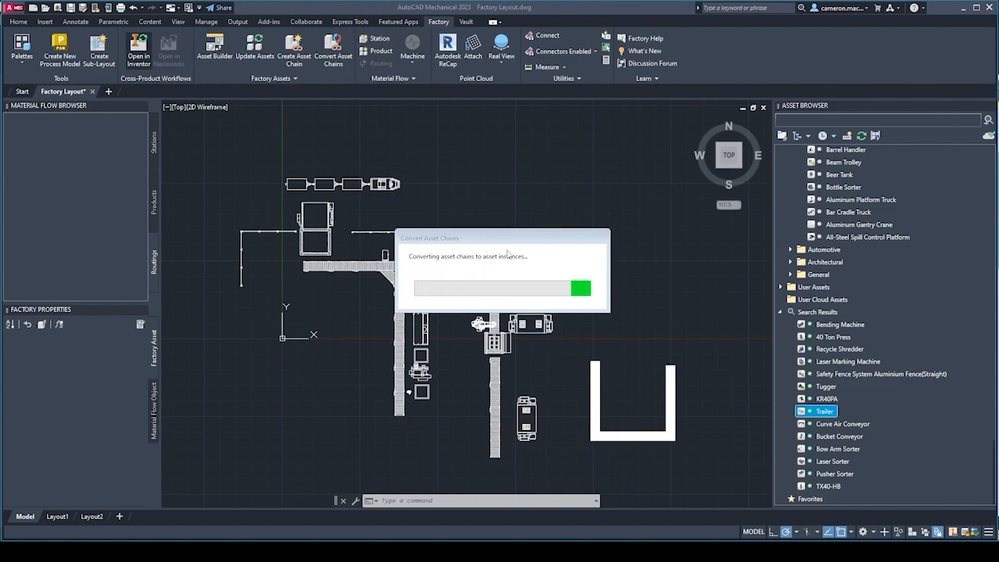
{"action": "mouse_move", "coordinate": [464, 240]}
{"action": "left_mouse_down"}
{"action": "mouse_move", "coordinate": [673, 191]}
{"action": "mouse_move", "coordinate": [633, 173]}
{"action": "left_mouse_up"}
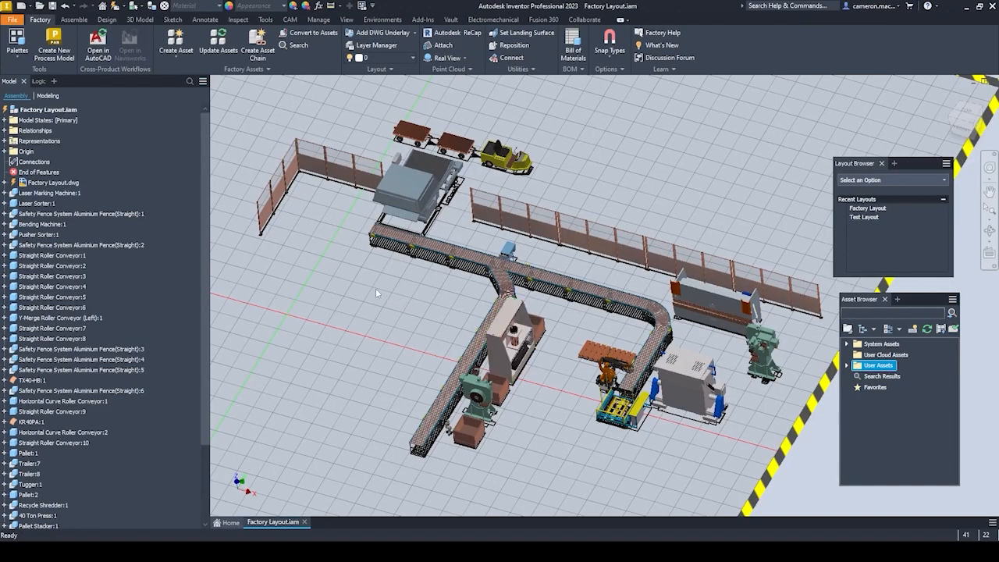
Agree to save the drawing in the pending Open in Inventor prompt and let the layout update in Inventor.
{"action": "scroll", "coordinate": [643, 400], "scroll_direction": "up", "scroll_amount": 3}
{"action": "scroll", "coordinate": [643, 398], "scroll_direction": "down", "scroll_amount": 5}
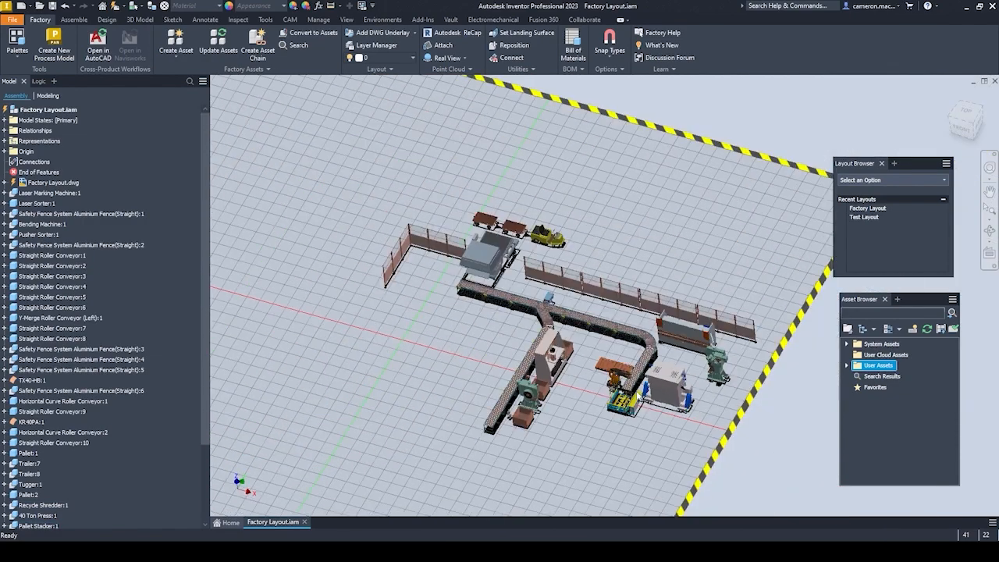
{"action": "middle_click_drag", "start_coordinate": [589, 419], "coordinate": [578, 357]}
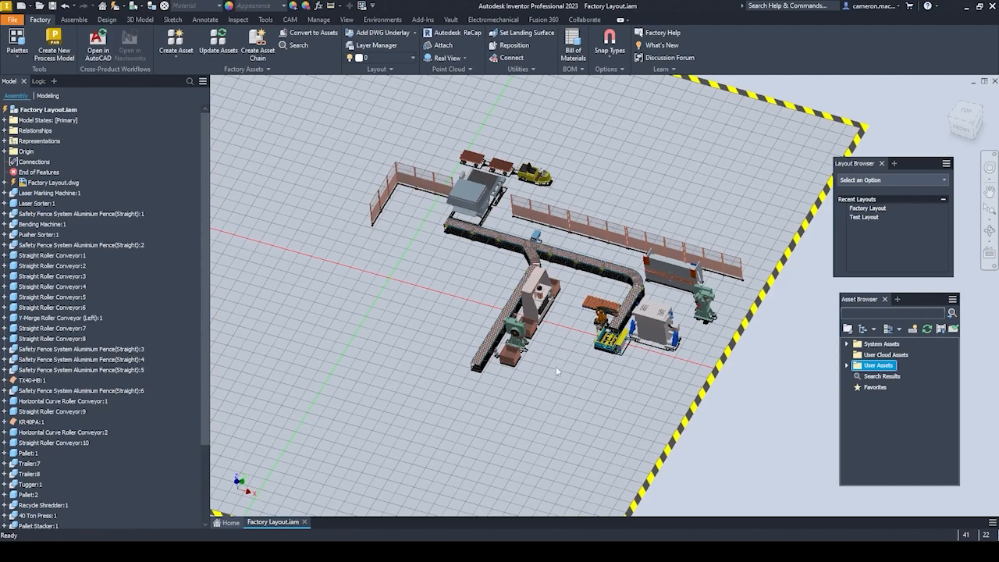
{"action": "mouse_move", "coordinate": [599, 552]}
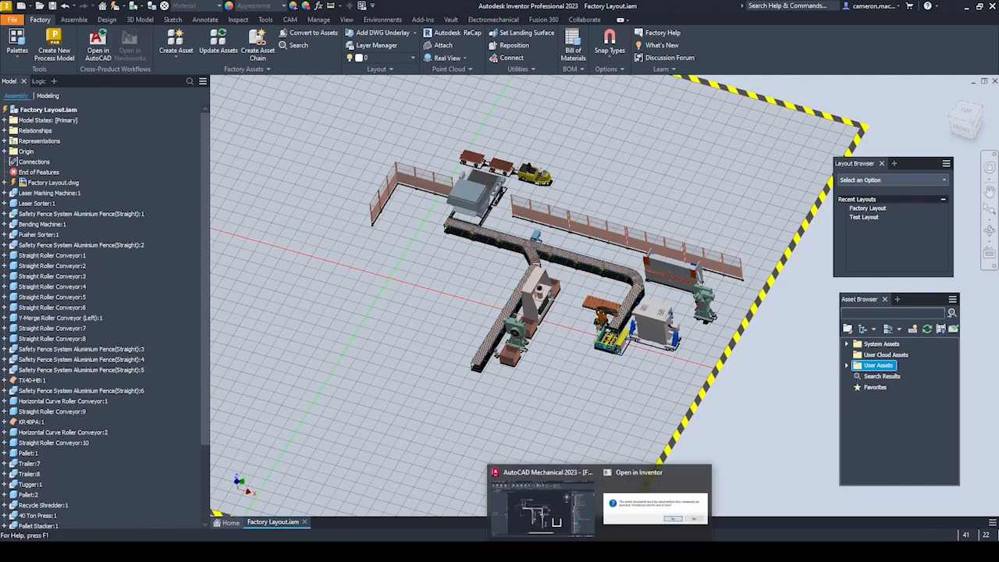
{"action": "left_click", "coordinate": [646, 513]}
{"action": "left_click", "coordinate": [543, 300]}
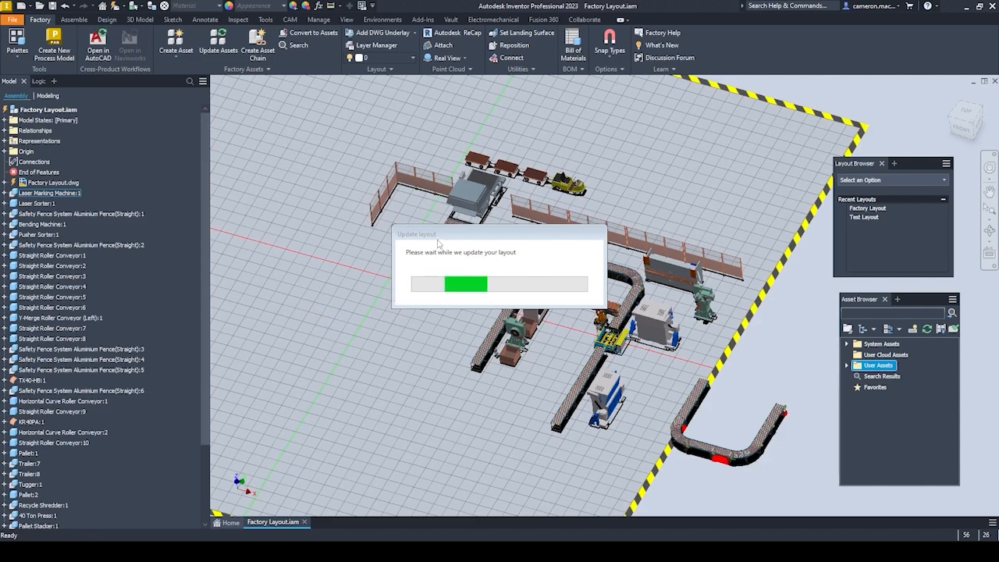
{"action": "left_click_drag", "start_coordinate": [436, 236], "coordinate": [297, 358]}
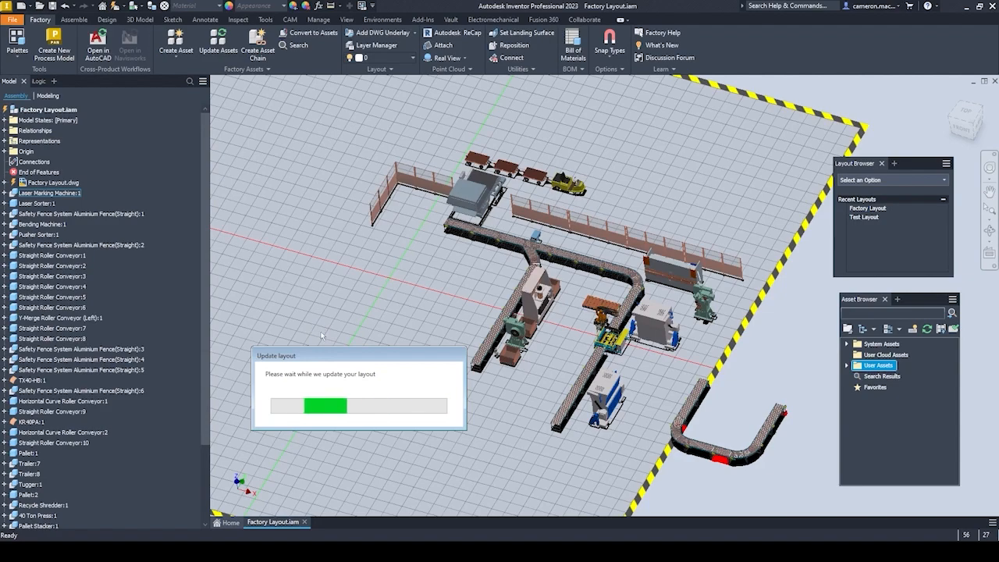
{"action": "middle_click_drag", "start_coordinate": [388, 365], "coordinate": [294, 362]}
Show the factory properties of the straight roller conveyor at the line's free end, keeping the palette clear of the conveyor.
{"action": "scroll", "coordinate": [497, 422], "scroll_direction": "up", "scroll_amount": 5}
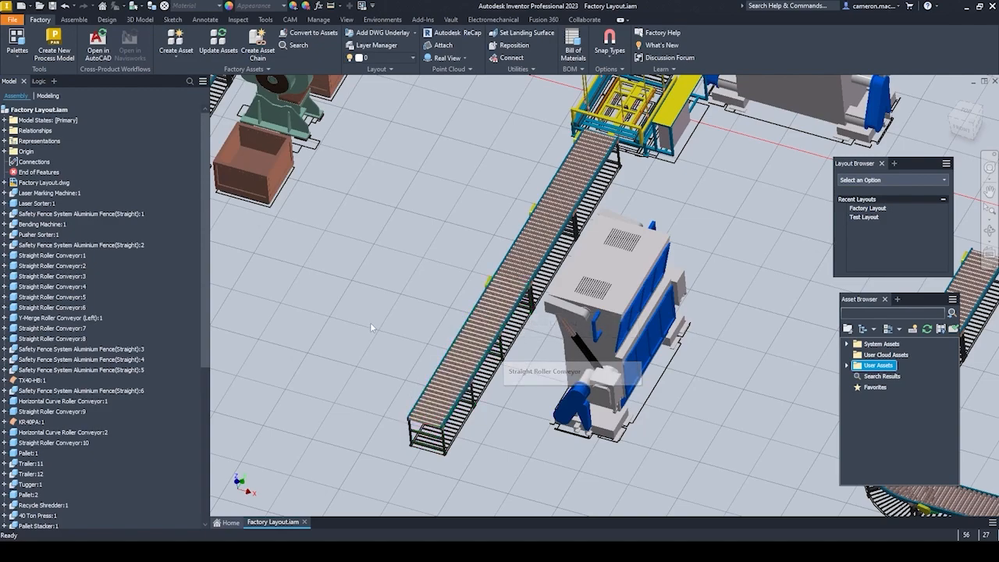
{"action": "left_click", "coordinate": [483, 343]}
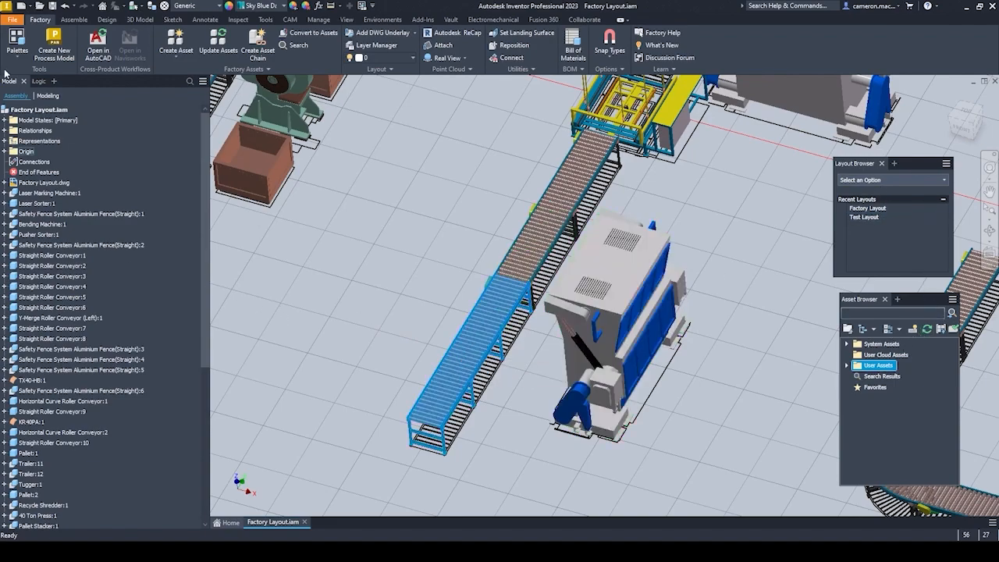
{"action": "left_click", "coordinate": [17, 42]}
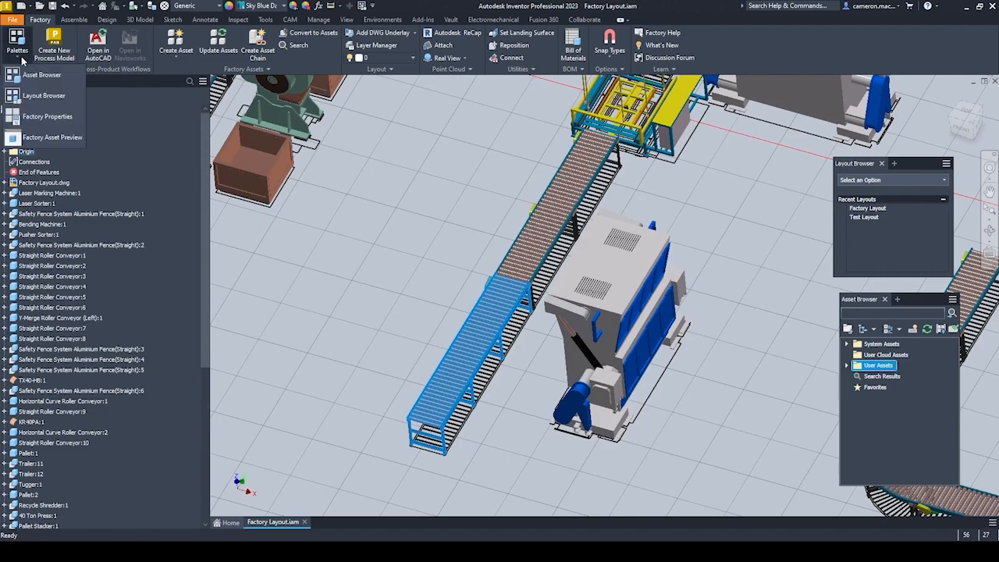
{"action": "left_click", "coordinate": [41, 118]}
{"action": "left_click_drag", "start_coordinate": [880, 289], "coordinate": [263, 102]}
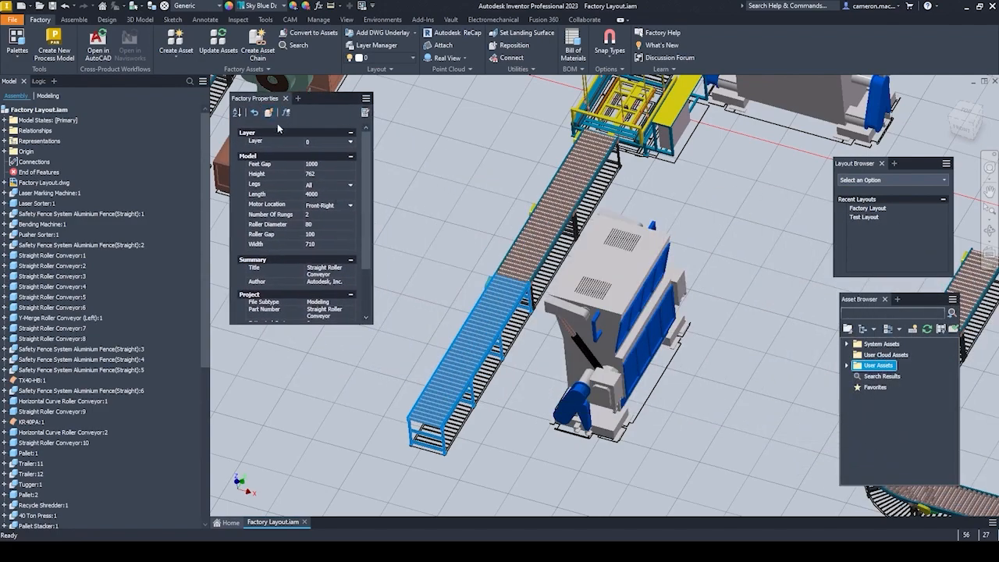
{"action": "middle_click_drag", "start_coordinate": [444, 344], "coordinate": [547, 322]}
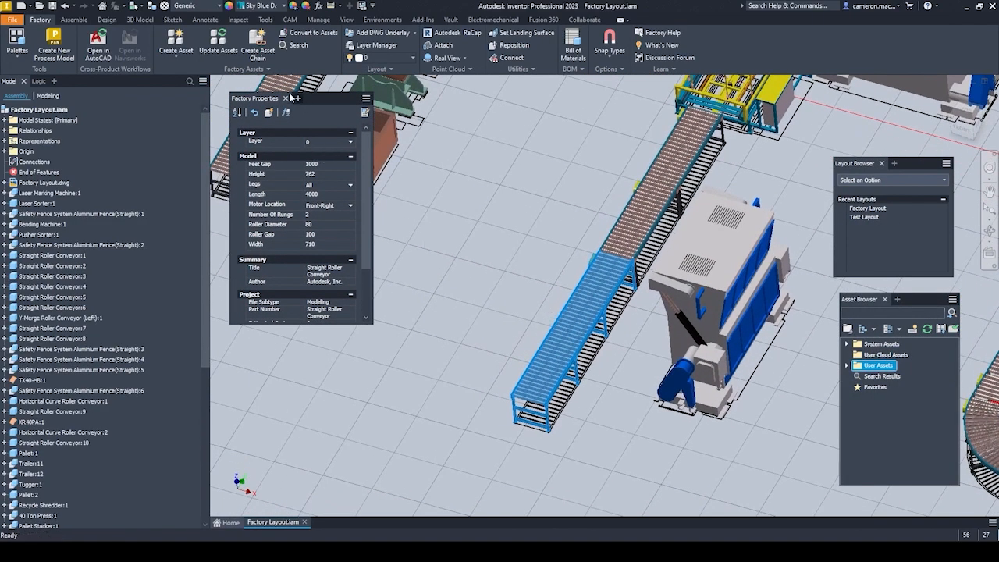
Inspect the neighbouring straight roller conveyor sections and their factory properties, and clear the selection.
{"action": "left_click", "coordinate": [652, 226]}
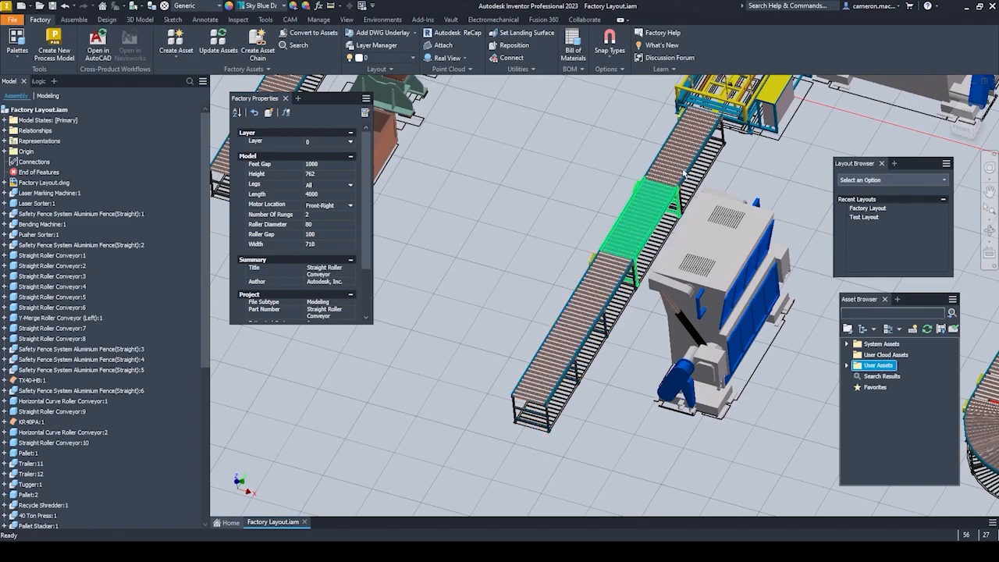
{"action": "left_click", "coordinate": [683, 175]}
{"action": "left_click", "coordinate": [621, 226]}
{"action": "left_click", "coordinate": [569, 315]}
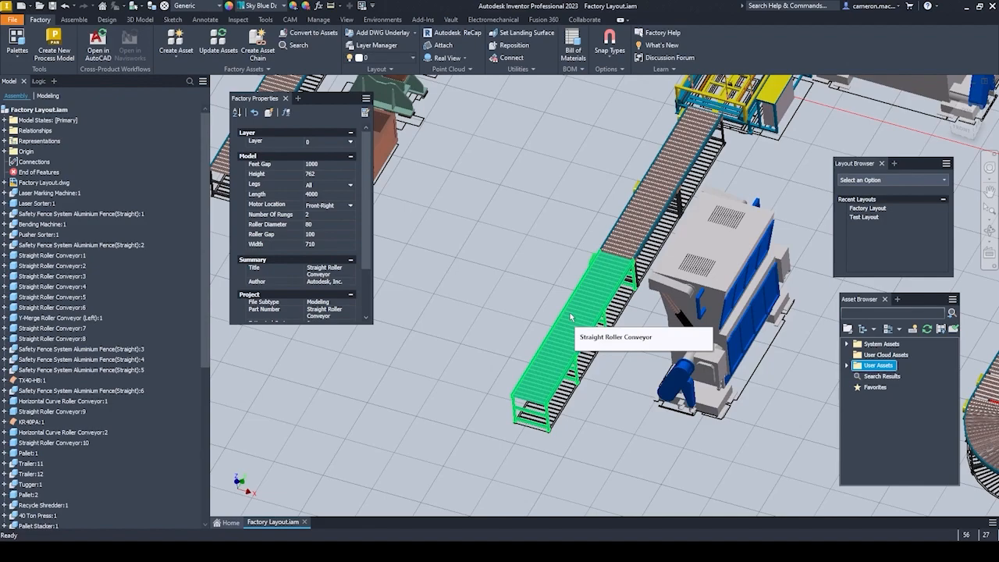
{"action": "left_click", "coordinate": [569, 316]}
{"action": "middle_click_drag", "start_coordinate": [493, 263], "coordinate": [457, 305]}
{"action": "scroll", "coordinate": [443, 269], "scroll_direction": "up", "scroll_amount": 3}
{"action": "scroll", "coordinate": [451, 272], "scroll_direction": "down", "scroll_amount": 6}
{"action": "middle_click_drag", "start_coordinate": [649, 268], "coordinate": [622, 259]}
{"action": "left_click", "coordinate": [624, 259]}
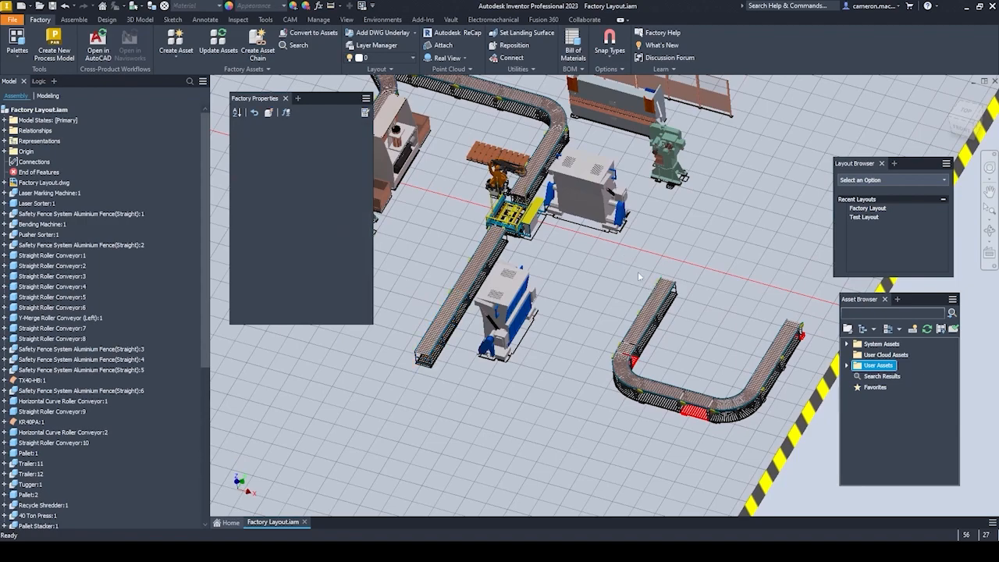
Examine the U-shaped roller conveyor run against the red-marked underlay at its bend, its short straight section and its end.
{"action": "scroll", "coordinate": [680, 431], "scroll_direction": "up", "scroll_amount": 5}
{"action": "middle_click_drag", "start_coordinate": [694, 420], "coordinate": [623, 422]}
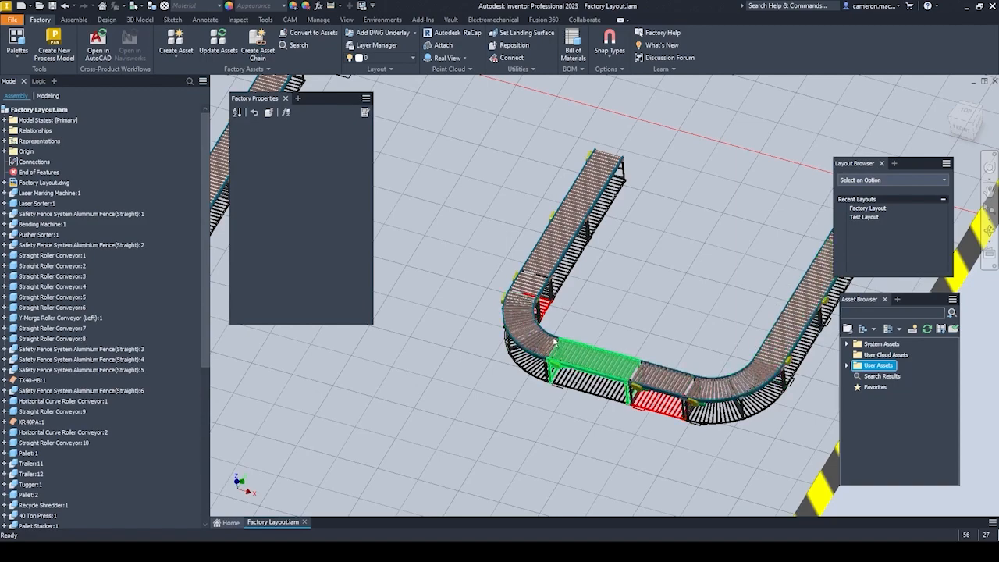
{"action": "scroll", "coordinate": [537, 299], "scroll_direction": "up", "scroll_amount": 5}
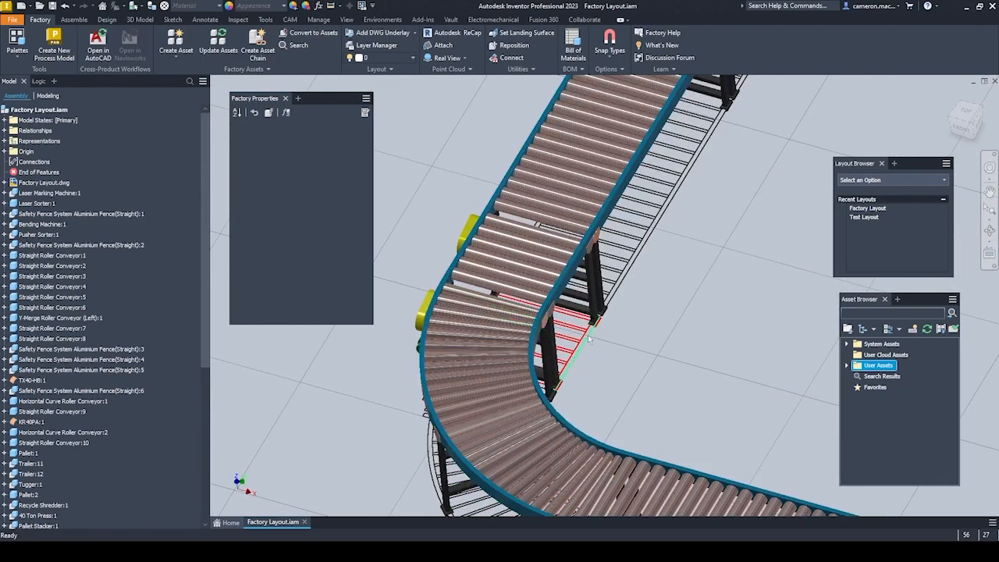
{"action": "scroll", "coordinate": [577, 358], "scroll_direction": "down", "scroll_amount": 5}
{"action": "middle_click_drag", "start_coordinate": [649, 324], "coordinate": [538, 260]}
{"action": "scroll", "coordinate": [594, 405], "scroll_direction": "up", "scroll_amount": 3}
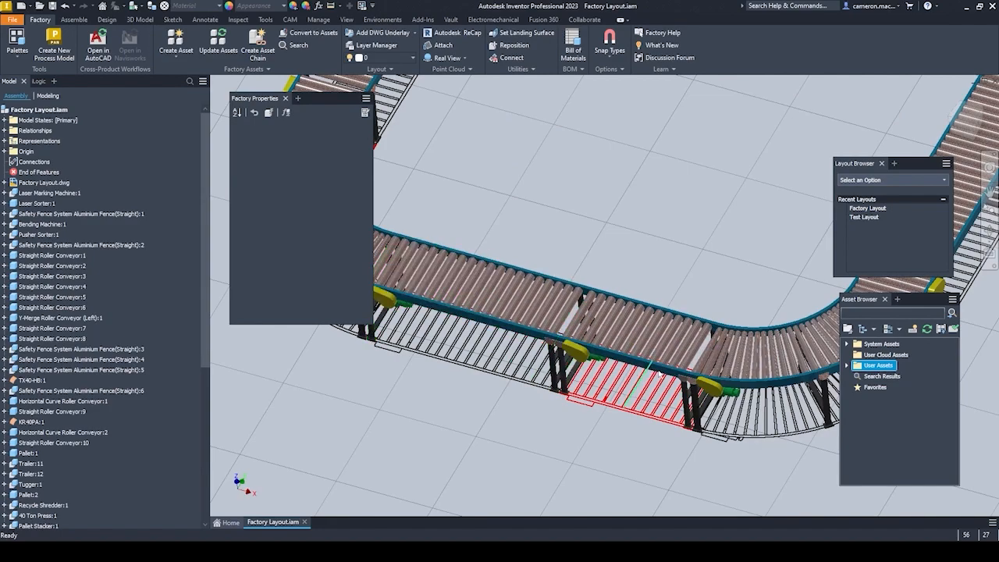
{"action": "scroll", "coordinate": [647, 341], "scroll_direction": "down", "scroll_amount": 3}
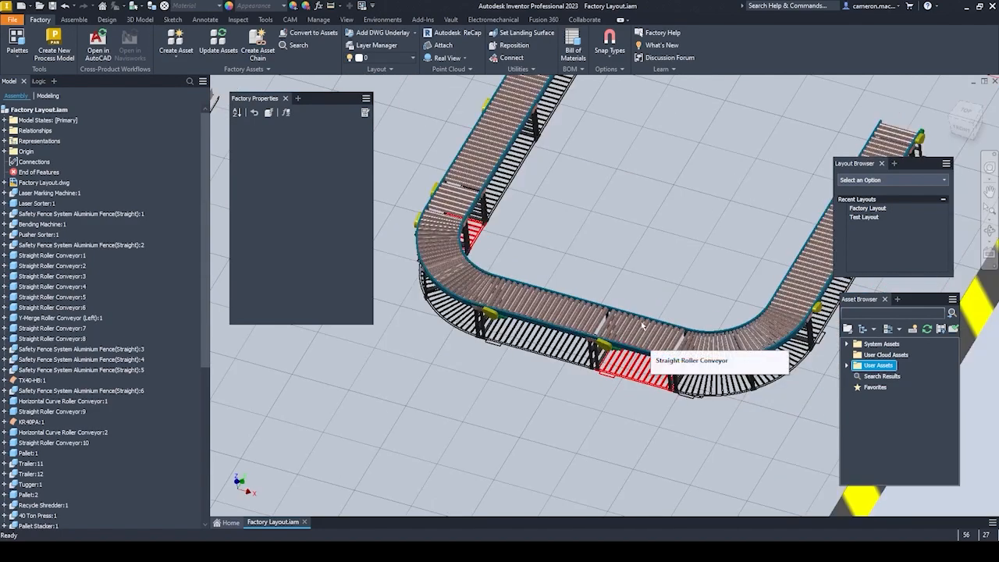
{"action": "left_click", "coordinate": [642, 326]}
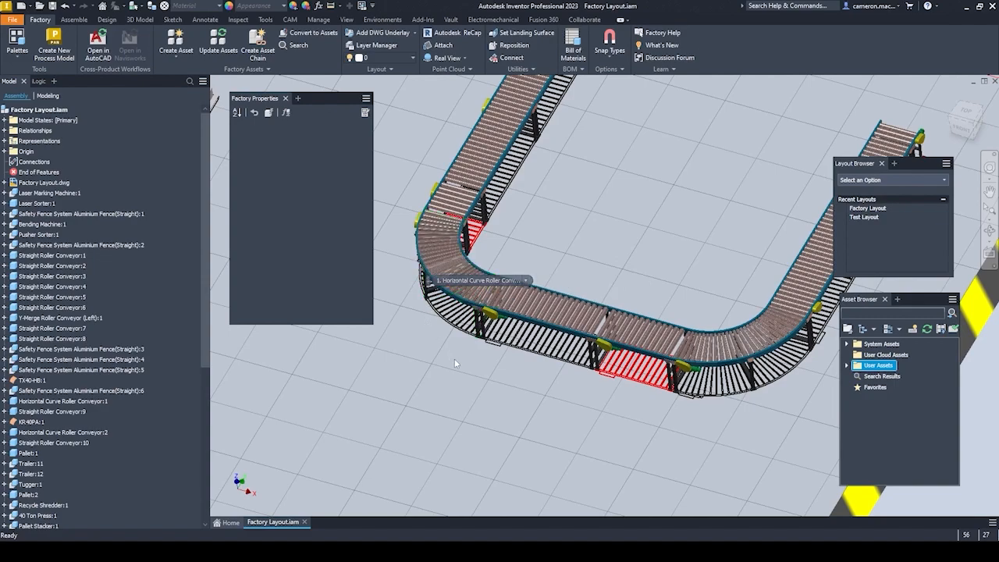
{"action": "scroll", "coordinate": [456, 355], "scroll_direction": "down", "scroll_amount": 5}
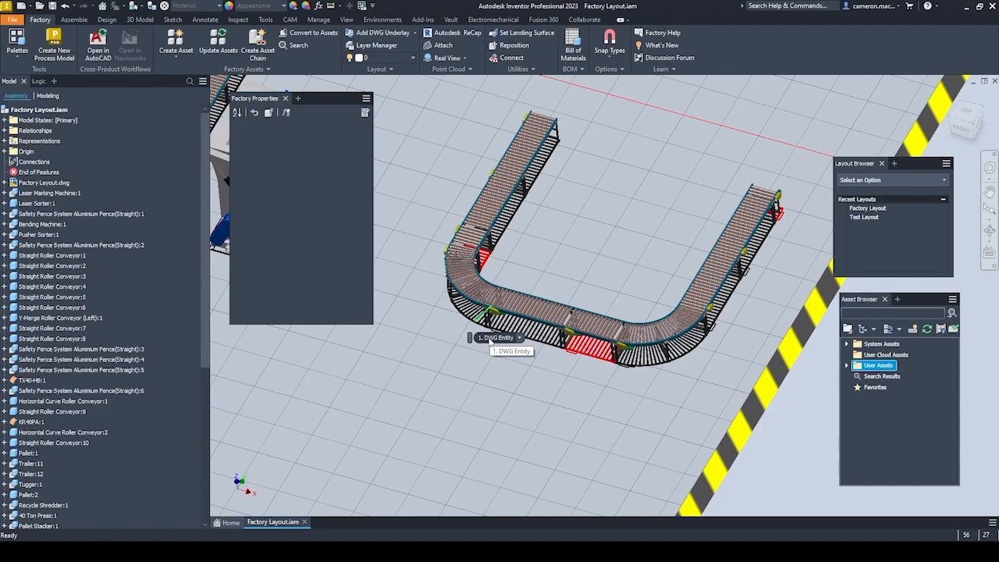
{"action": "scroll", "coordinate": [778, 223], "scroll_direction": "up", "scroll_amount": 3}
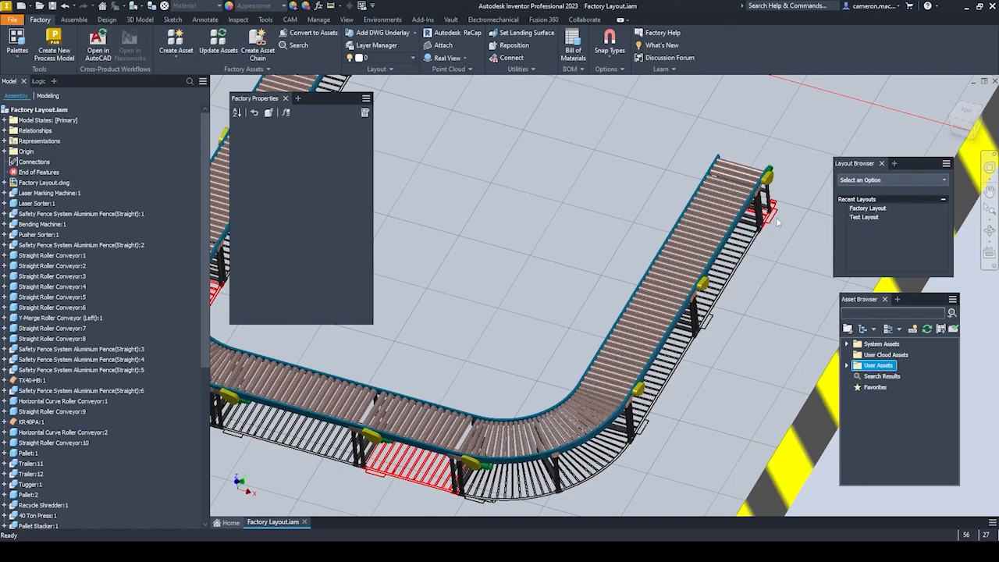
{"action": "scroll", "coordinate": [676, 238], "scroll_direction": "down", "scroll_amount": 5}
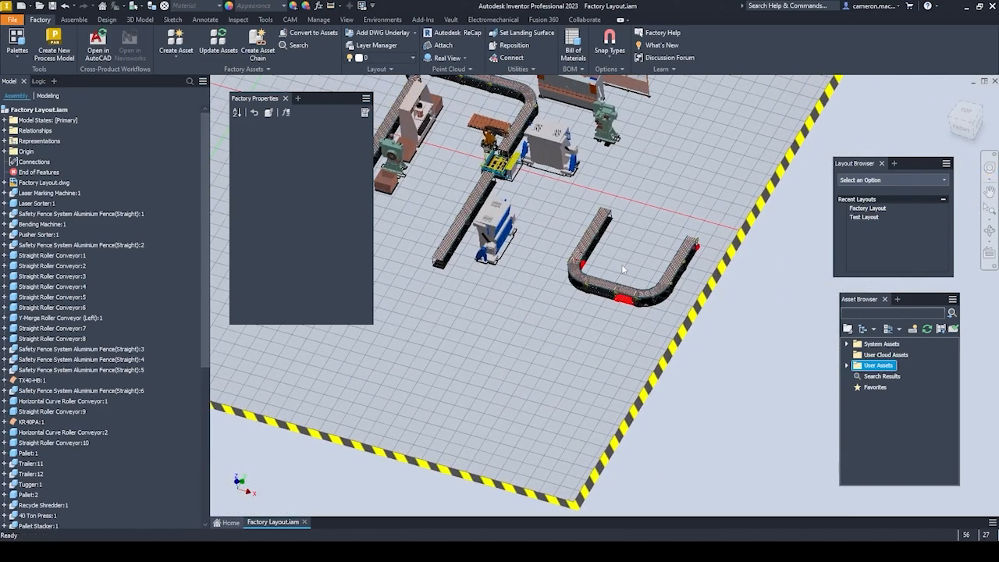
{"action": "scroll", "coordinate": [622, 267], "scroll_direction": "up", "scroll_amount": 3}
{"action": "middle_click_drag", "start_coordinate": [621, 265], "coordinate": [697, 283]}
{"action": "middle_click_drag", "start_coordinate": [563, 273], "coordinate": [562, 296]}
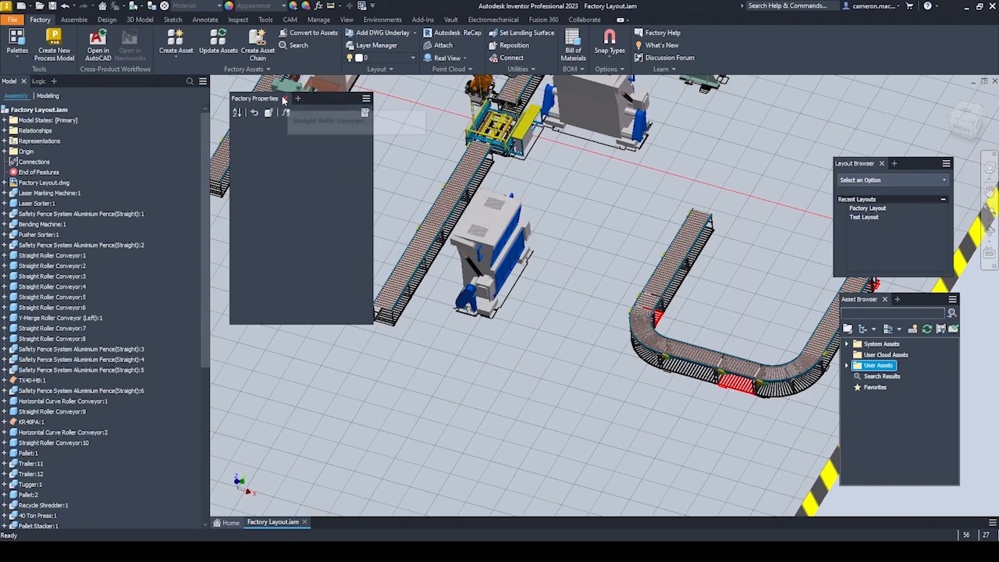
Move the Factory Properties palette away from the machines and review the 3D factory layout as a whole.
{"action": "left_click_drag", "start_coordinate": [265, 98], "coordinate": [867, 90]}
{"action": "middle_click_drag", "start_coordinate": [580, 214], "coordinate": [560, 315]}
{"action": "scroll", "coordinate": [531, 287], "scroll_direction": "up", "scroll_amount": 4}
{"action": "scroll", "coordinate": [530, 287], "scroll_direction": "down", "scroll_amount": 6}
{"action": "scroll", "coordinate": [560, 315], "scroll_direction": "down", "scroll_amount": 3}
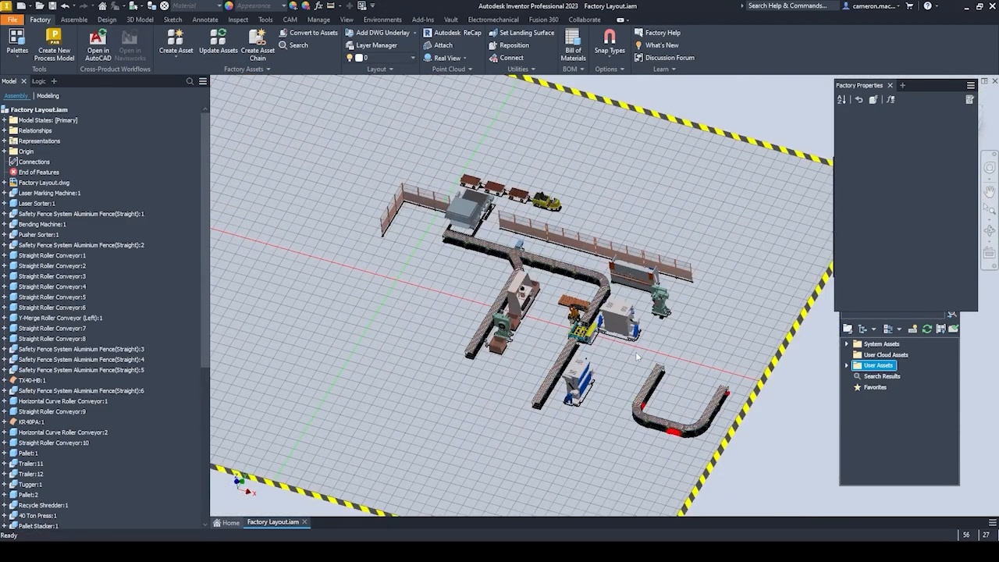
{"action": "scroll", "coordinate": [610, 327], "scroll_direction": "up", "scroll_amount": 5}
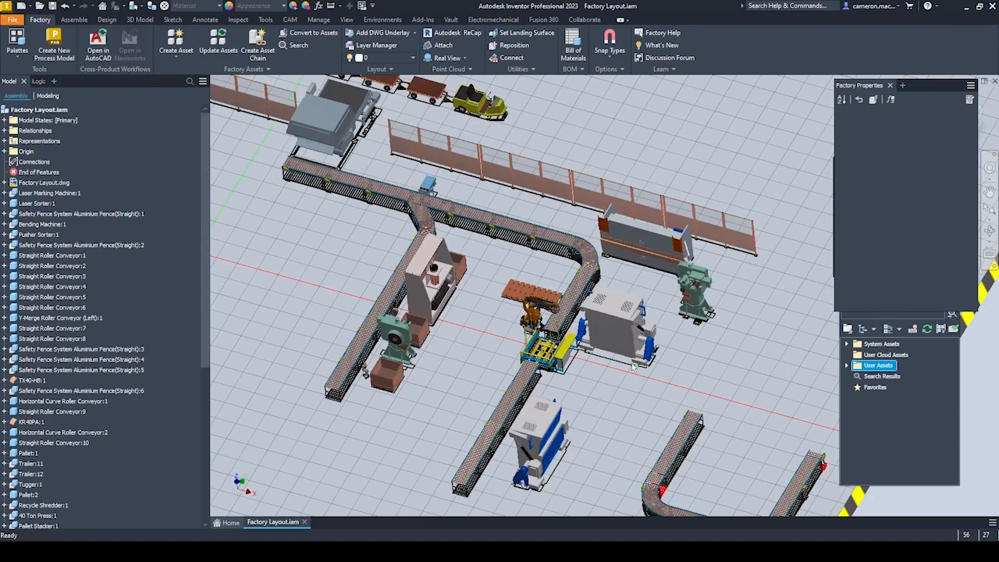
{"action": "mouse_move", "coordinate": [648, 382]}
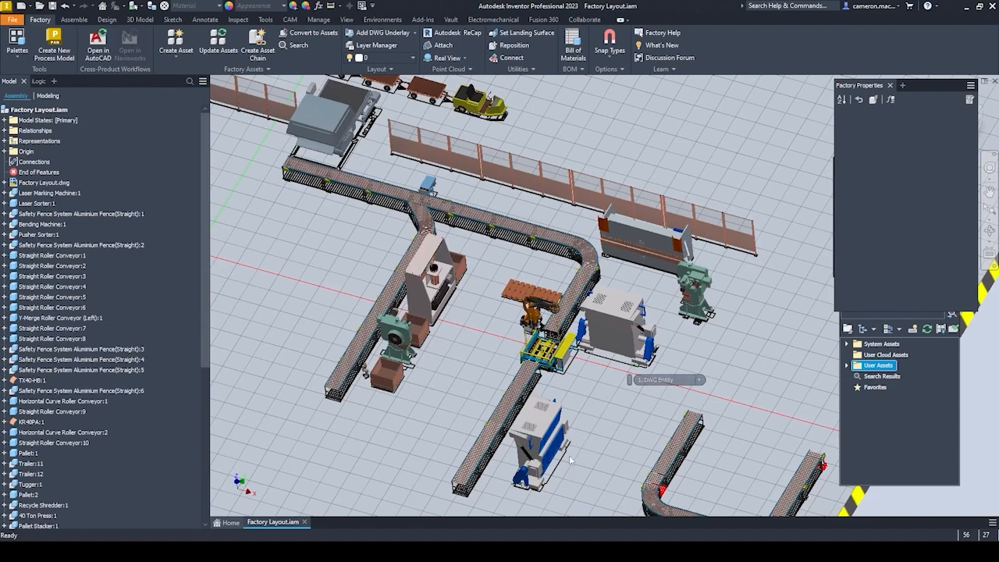
{"action": "middle_click_drag", "start_coordinate": [607, 392], "coordinate": [602, 388]}
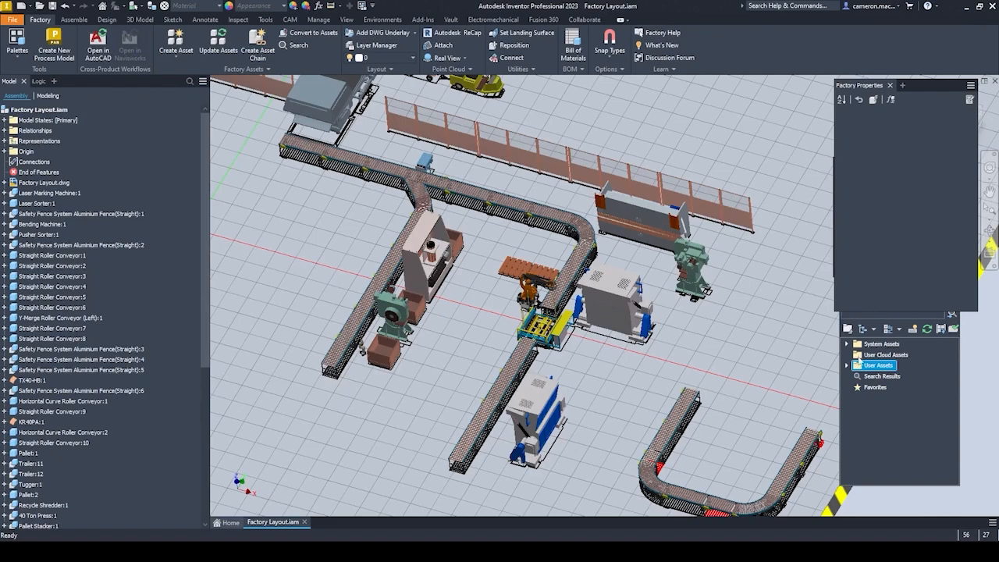
Dock the Asset Browser beside the model view and place the Layout Browser and Factory Properties palettes beneath its asset list.
{"action": "left_click_drag", "start_coordinate": [869, 302], "coordinate": [995, 205]}
{"action": "left_click_drag", "start_coordinate": [866, 86], "coordinate": [713, 104]}
{"action": "left_click_drag", "start_coordinate": [867, 168], "coordinate": [916, 251]}
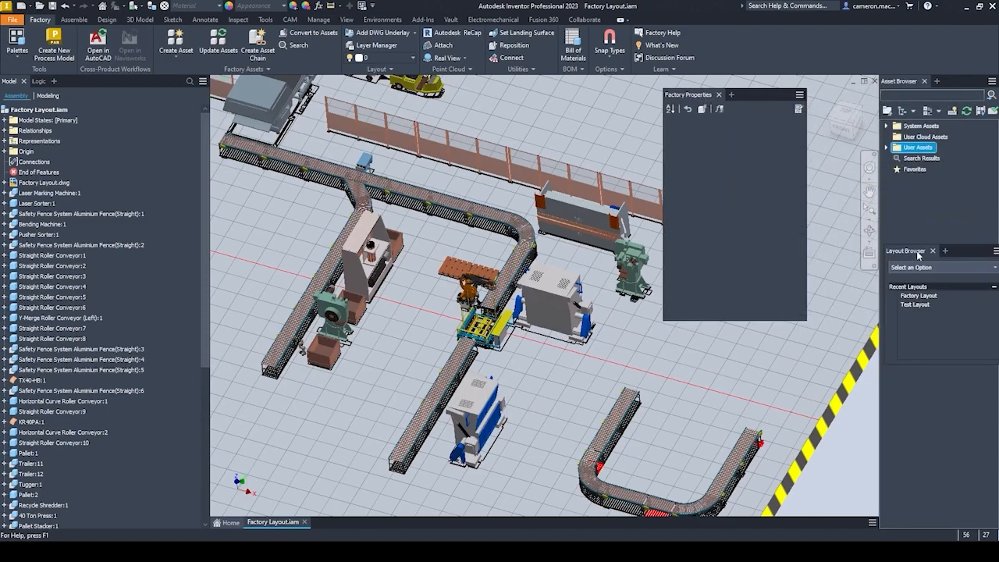
{"action": "left_click_drag", "start_coordinate": [695, 95], "coordinate": [924, 320]}
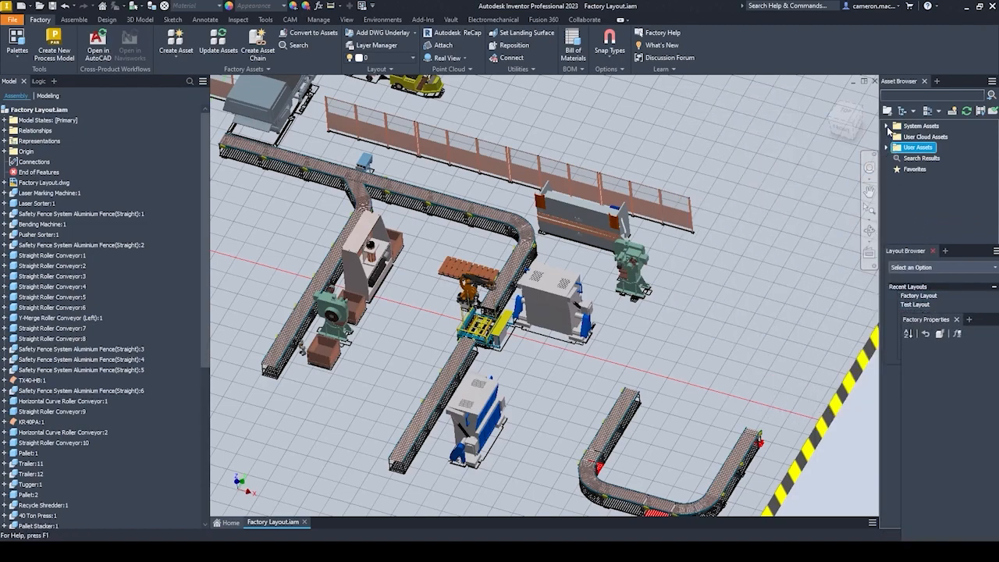
Expand the System Assets library and pull the Layout Browser out as a floating palette over the model view.
{"action": "left_click", "coordinate": [886, 125]}
{"action": "left_click_drag", "start_coordinate": [923, 253], "coordinate": [906, 397]}
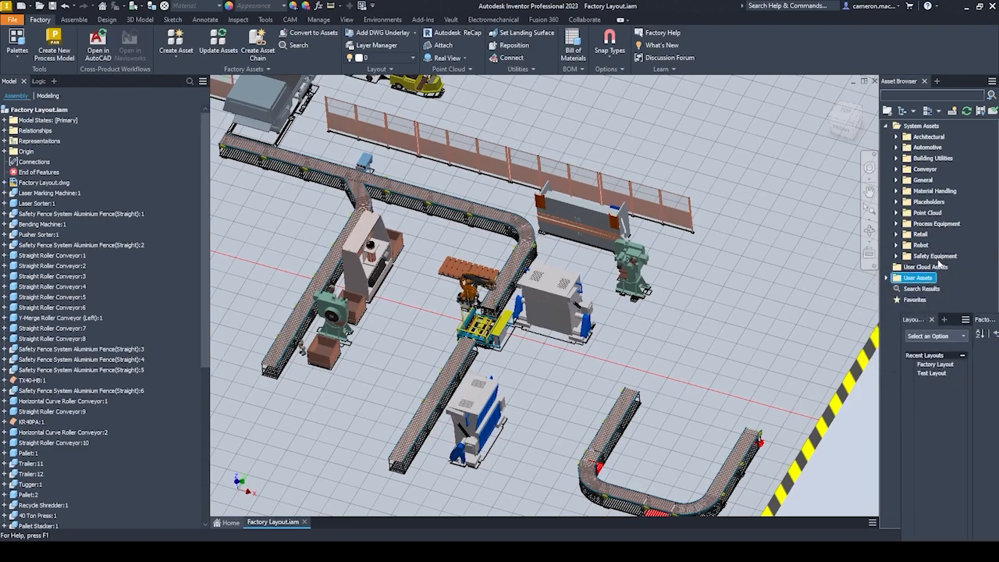
{"action": "left_click_drag", "start_coordinate": [913, 320], "coordinate": [834, 361]}
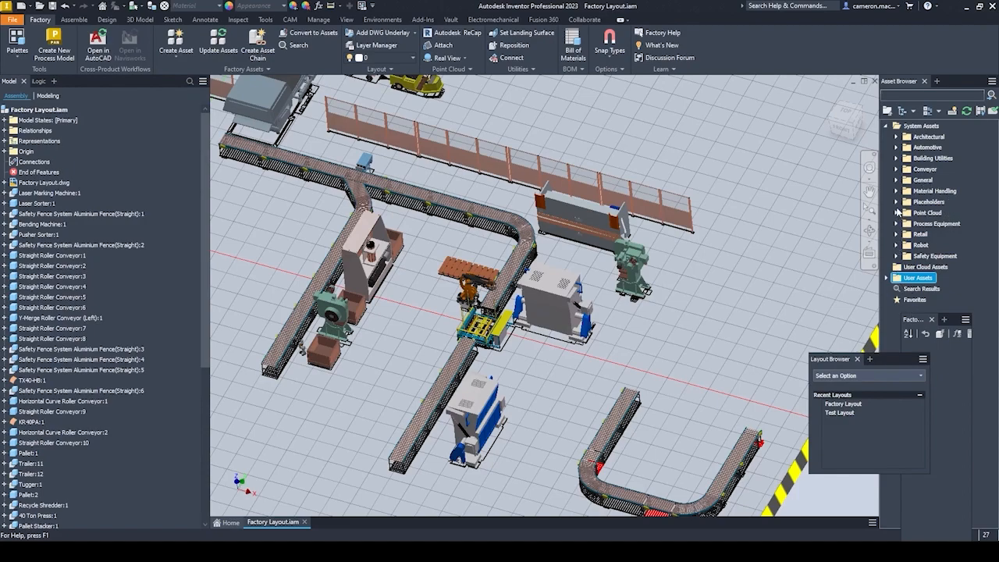
Browse the system assets to the Conveyor category and expand its Roller folder to list the roller conveyor types.
{"action": "left_click", "coordinate": [896, 169]}
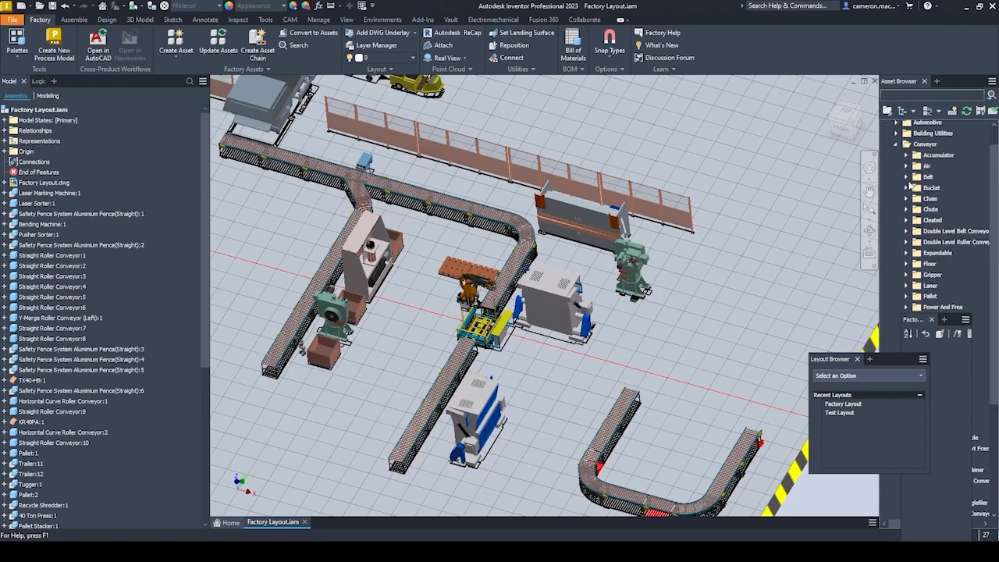
{"action": "scroll", "coordinate": [908, 198], "scroll_direction": "up", "scroll_amount": 2}
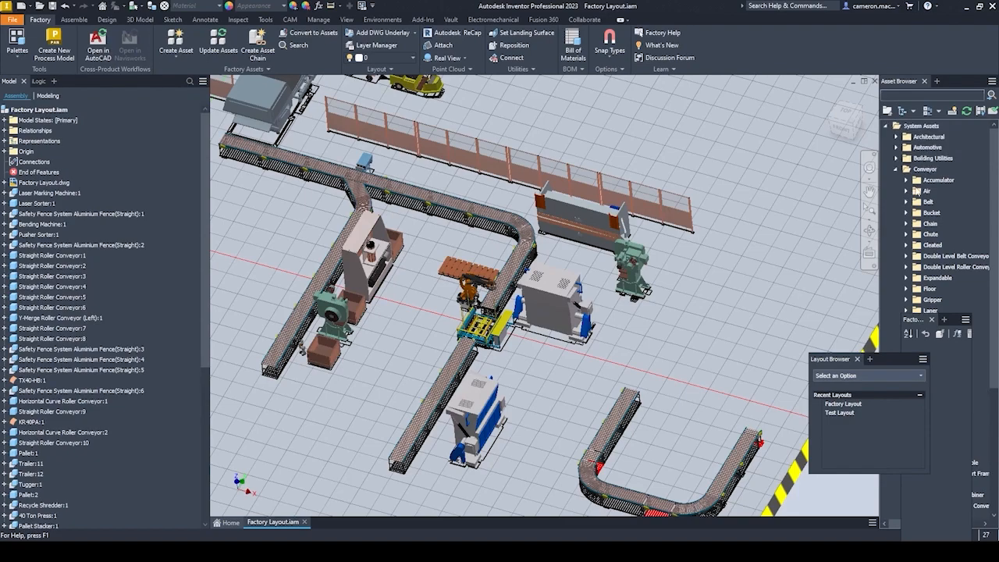
{"action": "scroll", "coordinate": [902, 168], "scroll_direction": "down", "scroll_amount": 3}
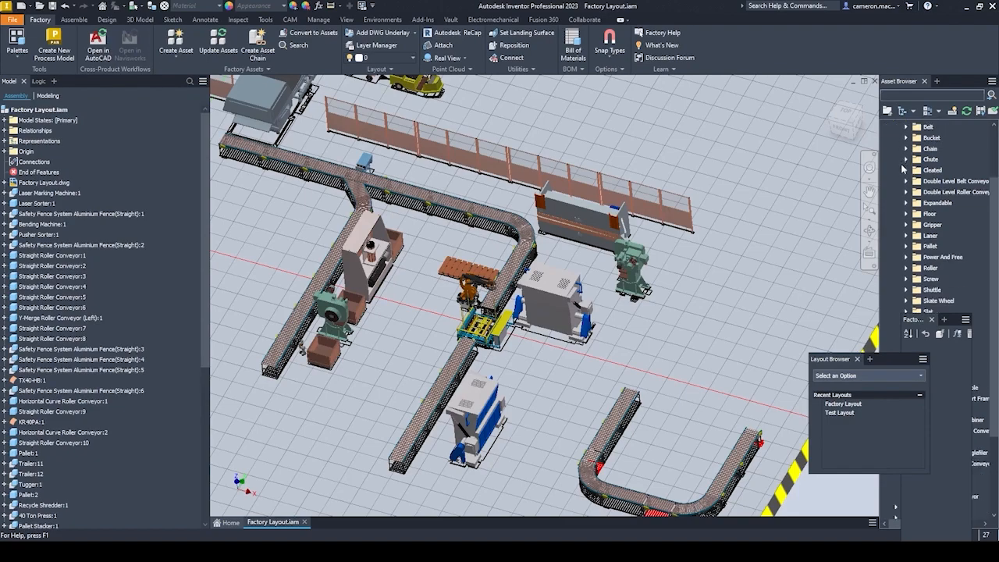
{"action": "left_click", "coordinate": [906, 267]}
{"action": "scroll", "coordinate": [909, 258], "scroll_direction": "down", "scroll_amount": 5}
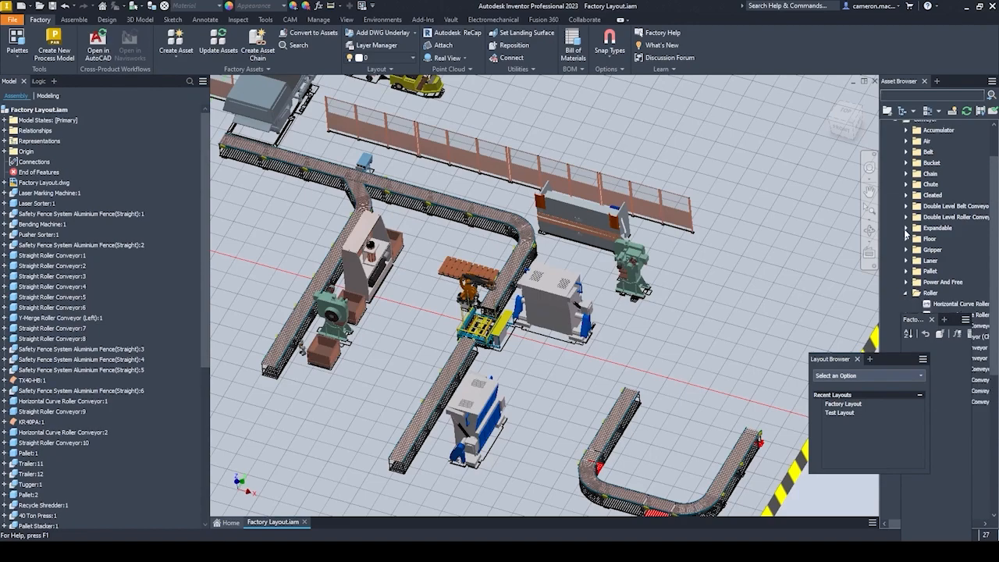
{"action": "scroll", "coordinate": [906, 227], "scroll_direction": "up", "scroll_amount": 1}
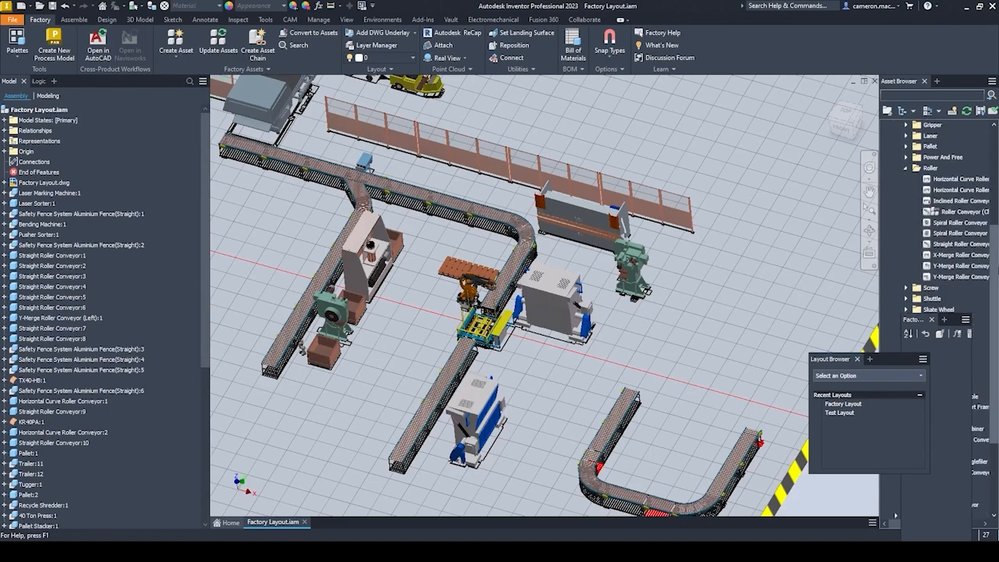
{"action": "left_click", "coordinate": [949, 255]}
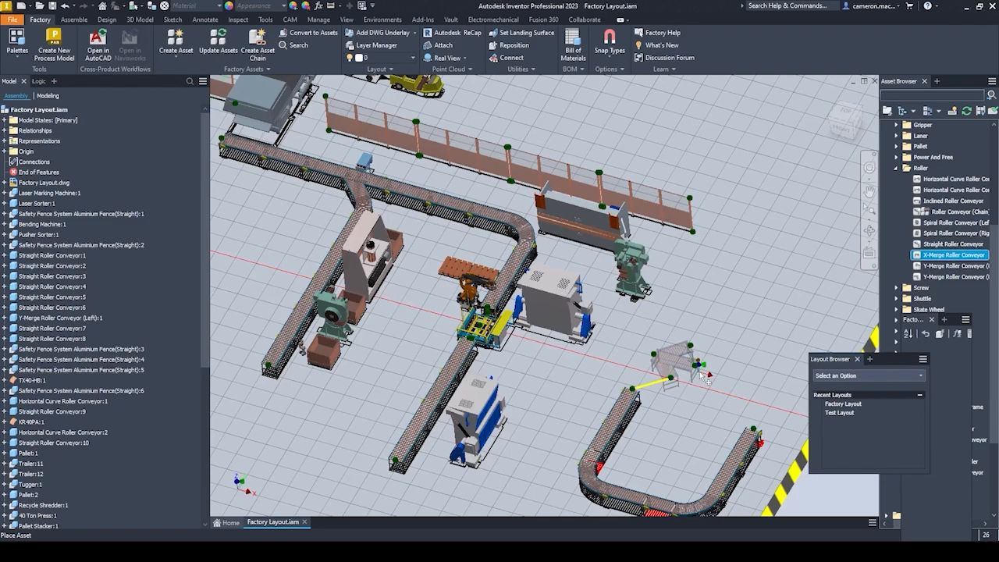
{"action": "scroll", "coordinate": [667, 399], "scroll_direction": "up", "scroll_amount": 4}
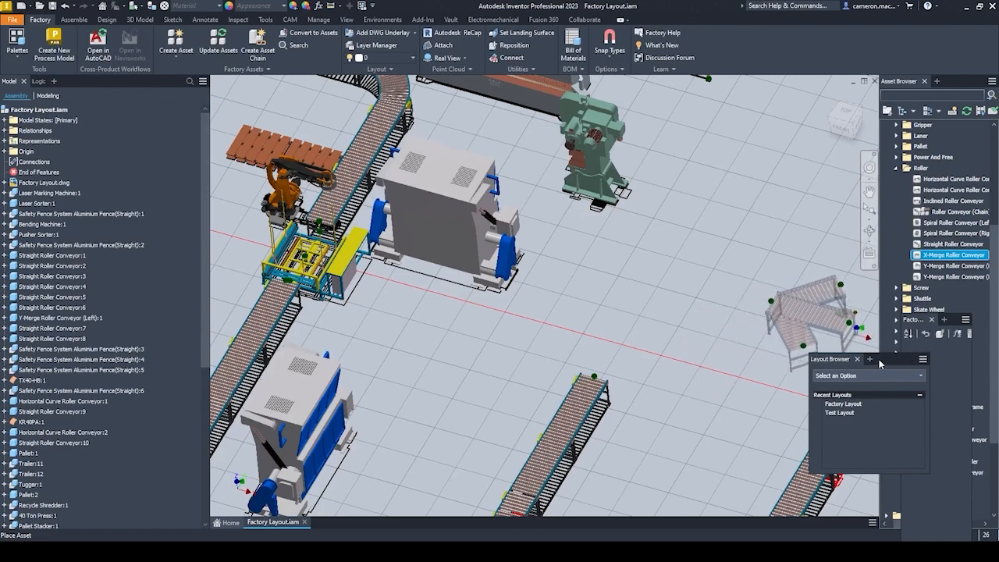
{"action": "left_click", "coordinate": [948, 244]}
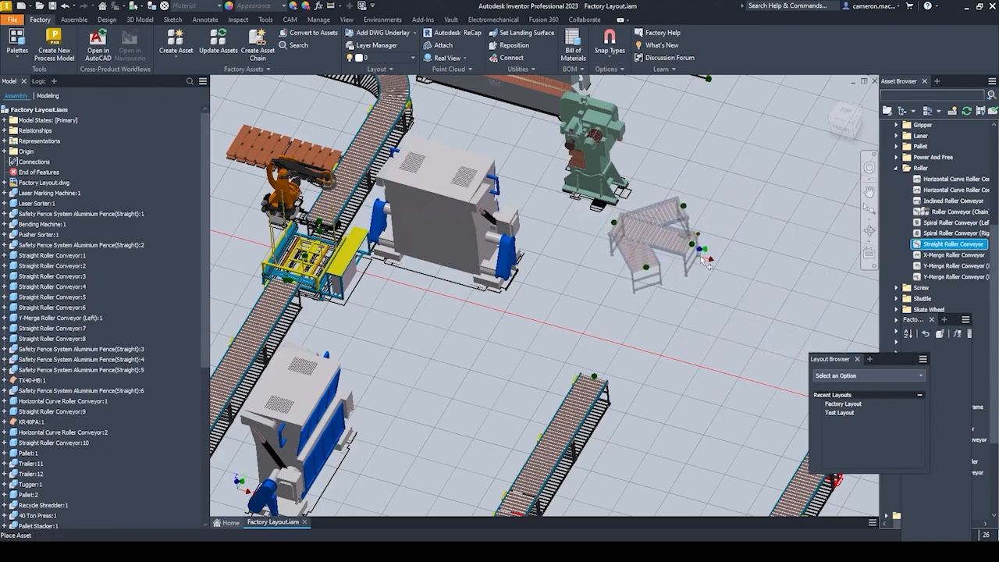
{"action": "key", "text": "Escape"}
Bring the whole factory layout back into view and collapse the Roller folder of the conveyor assets.
{"action": "scroll", "coordinate": [652, 318], "scroll_direction": "down", "scroll_amount": 6}
{"action": "middle_click_drag", "start_coordinate": [653, 316], "coordinate": [710, 345]}
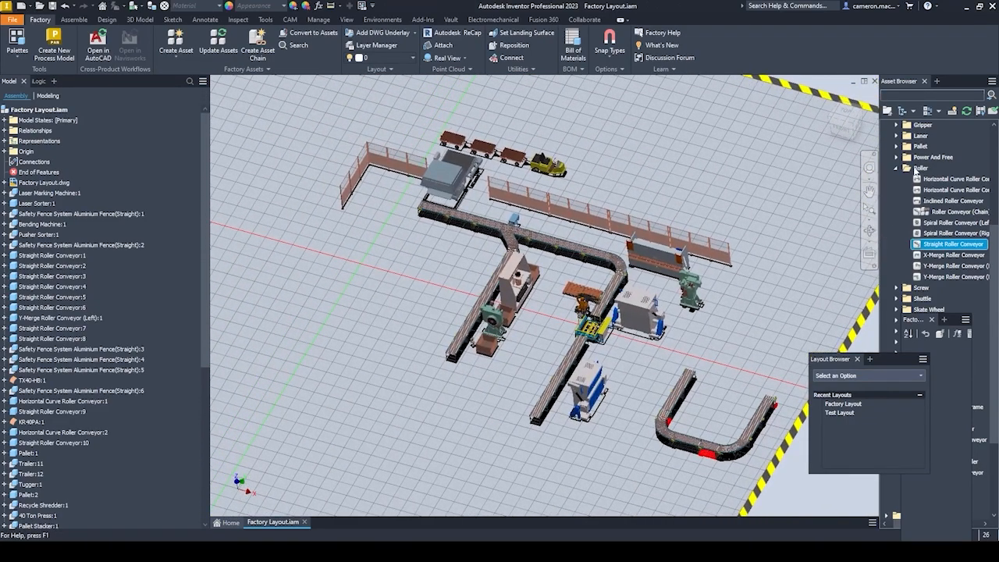
{"action": "left_click", "coordinate": [897, 169]}
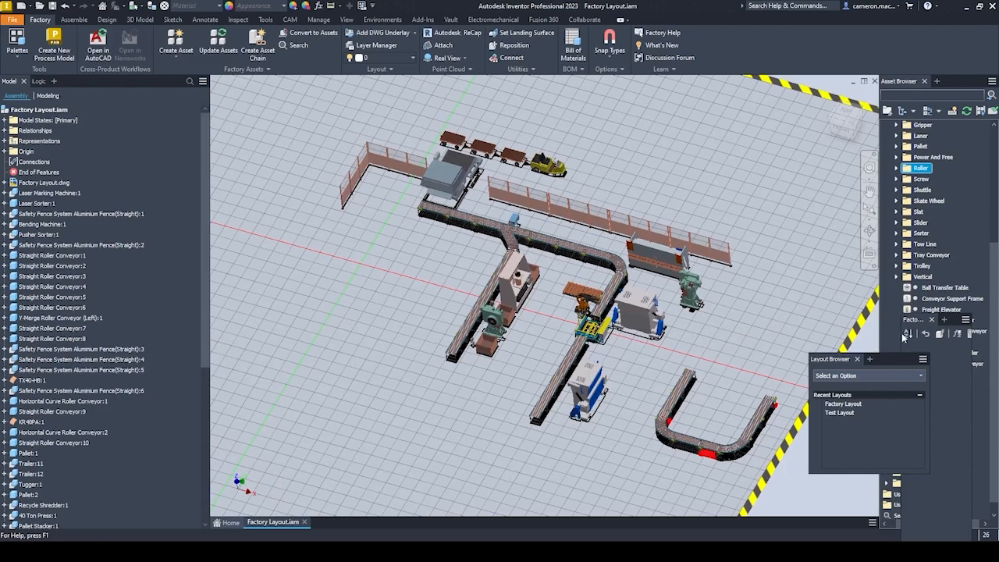
Move the Factory Properties and Layout Browser palettes over the model view, clear of the asset list.
{"action": "left_click_drag", "start_coordinate": [917, 322], "coordinate": [761, 245]}
{"action": "left_click_drag", "start_coordinate": [834, 361], "coordinate": [772, 96]}
Collapse the Conveyor category and expand the Pallet folder under Material Handling in the system assets.
{"action": "scroll", "coordinate": [916, 394], "scroll_direction": "down", "scroll_amount": 1}
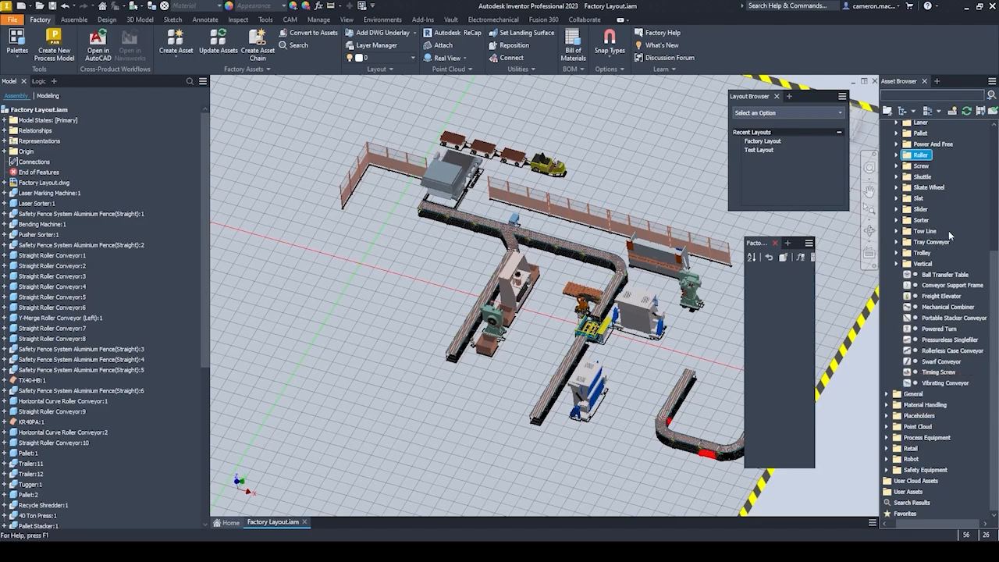
{"action": "scroll", "coordinate": [932, 218], "scroll_direction": "up", "scroll_amount": 5}
{"action": "left_click", "coordinate": [886, 169]}
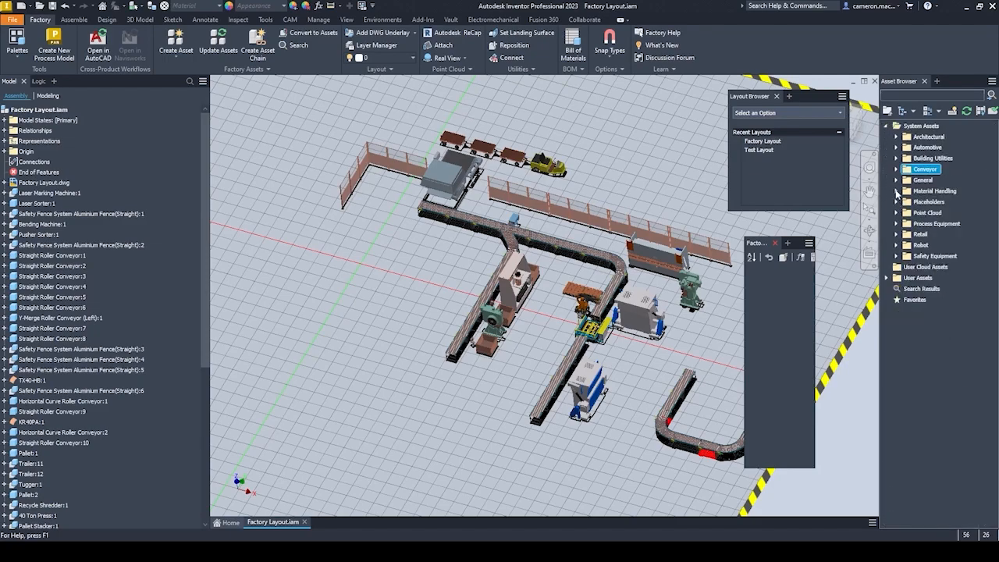
{"action": "left_click", "coordinate": [896, 191]}
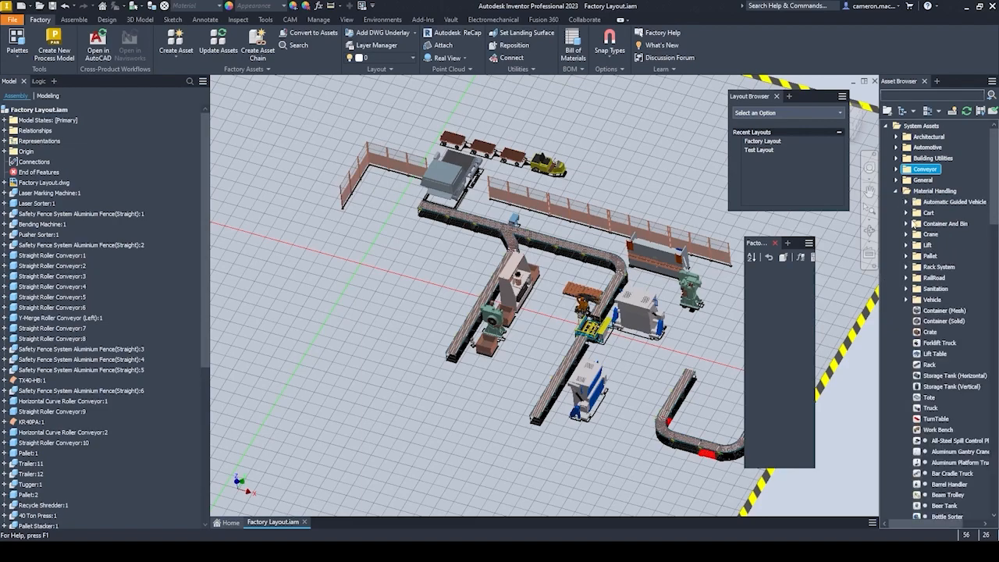
{"action": "left_click", "coordinate": [906, 256]}
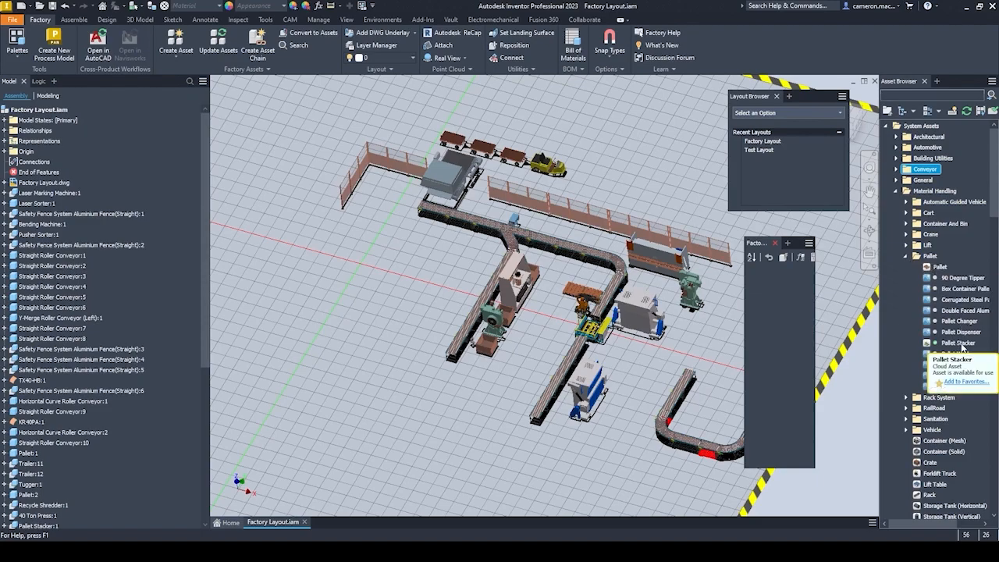
Place a Pallet Stacker asset snapped to the open end of the straight roller conveyor beside the blue-sided machine.
{"action": "scroll", "coordinate": [634, 327], "scroll_direction": "up", "scroll_amount": 5}
{"action": "scroll", "coordinate": [634, 328], "scroll_direction": "down", "scroll_amount": 5}
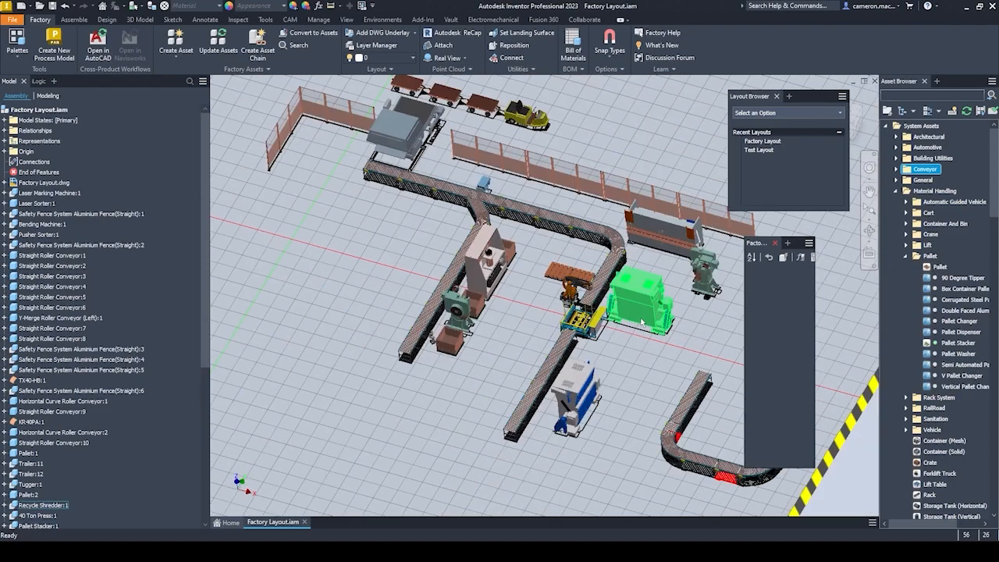
{"action": "mouse_move", "coordinate": [950, 348]}
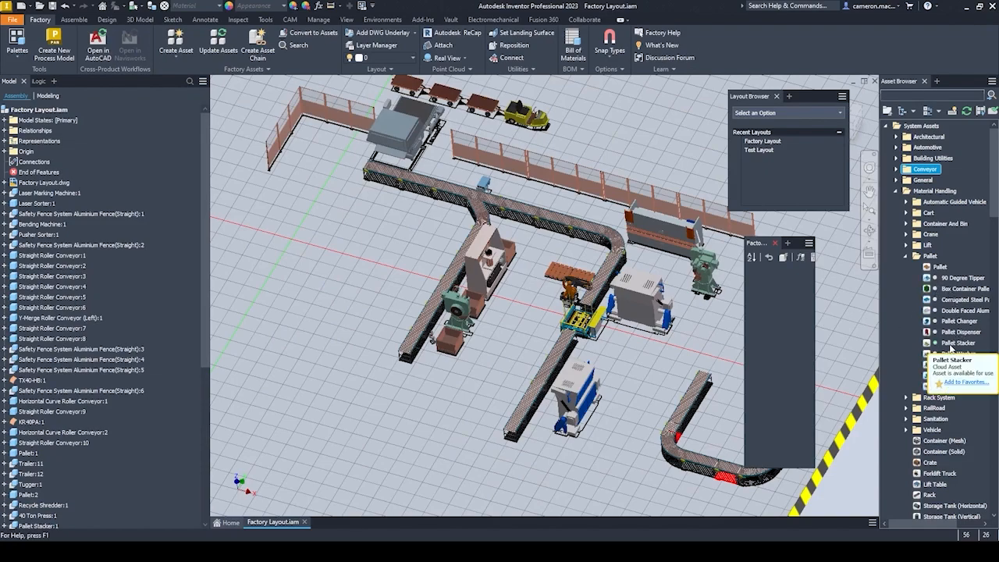
{"action": "left_click_drag", "start_coordinate": [951, 348], "coordinate": [509, 461]}
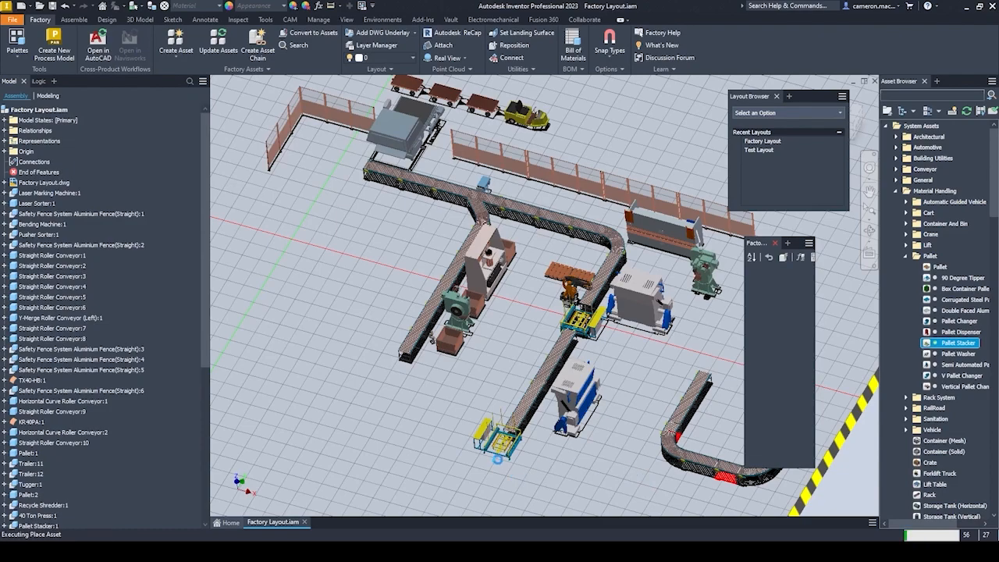
{"action": "scroll", "coordinate": [515, 456], "scroll_direction": "up", "scroll_amount": 5}
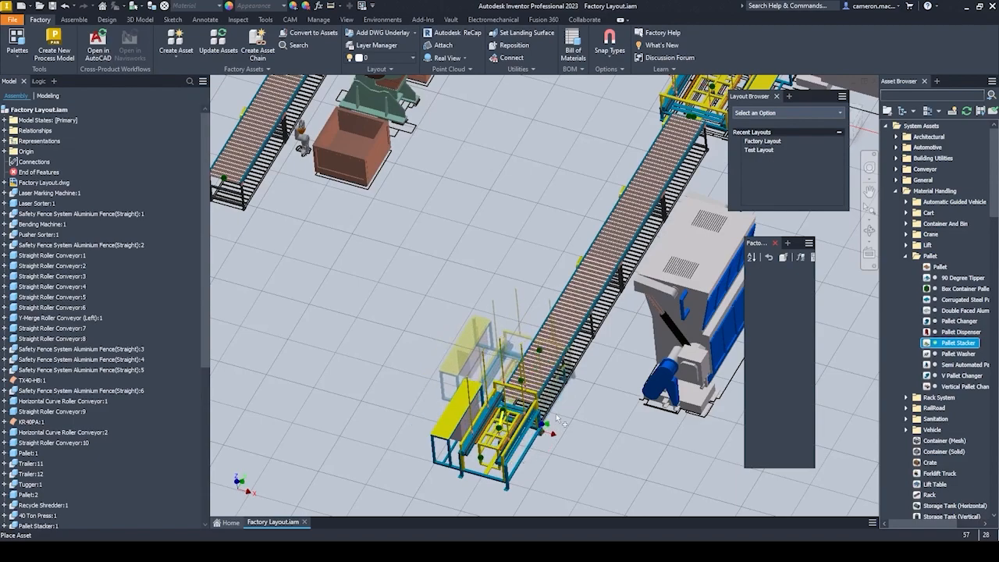
{"action": "key", "text": "Escape"}
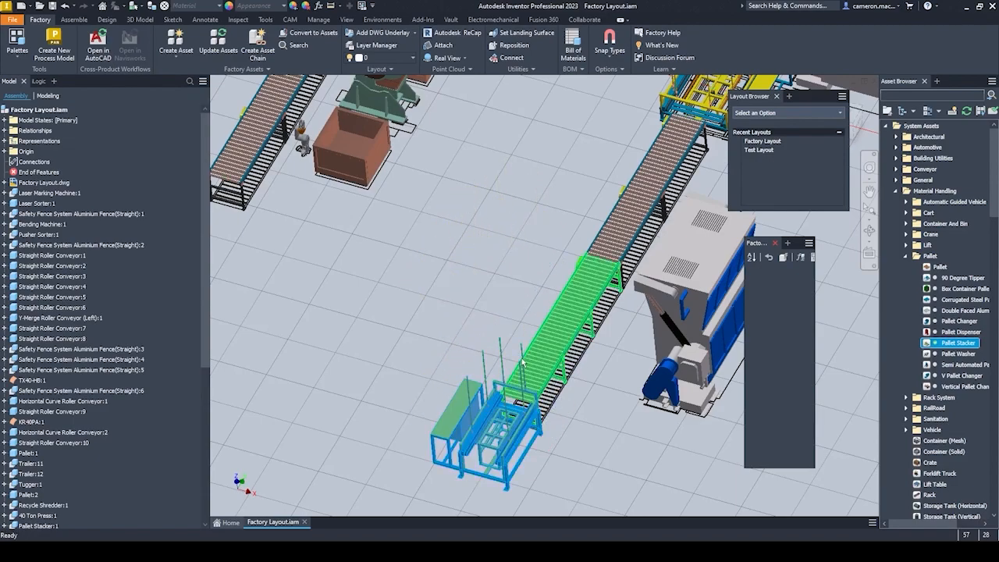
Select the newly placed pallet stacker to view its factory properties and examine its position at the conveyor's end.
{"action": "left_click", "coordinate": [455, 415]}
{"action": "scroll", "coordinate": [495, 440], "scroll_direction": "up", "scroll_amount": 4}
{"action": "scroll", "coordinate": [518, 412], "scroll_direction": "down", "scroll_amount": 5}
{"action": "key", "text": "Escape"}
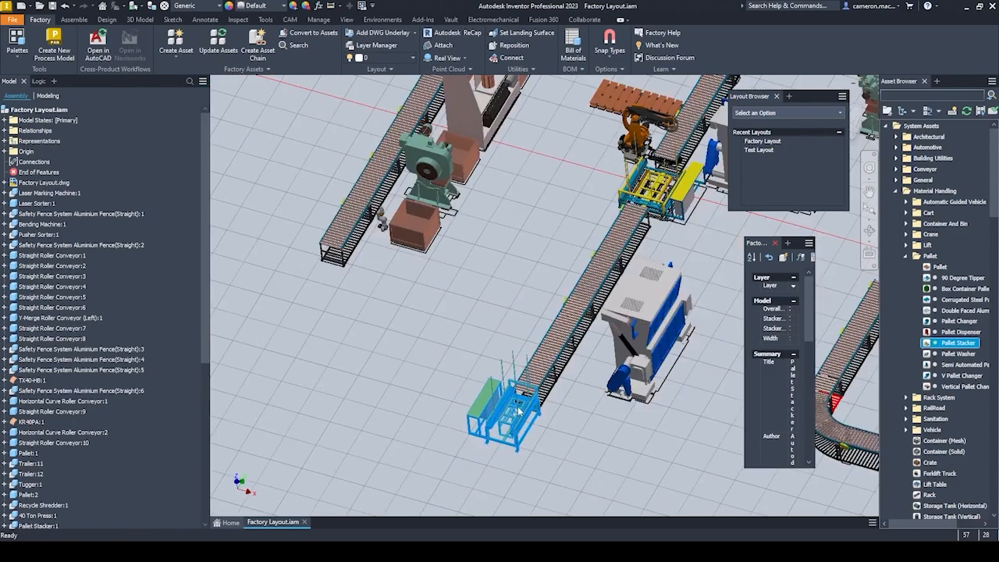
{"action": "scroll", "coordinate": [447, 341], "scroll_direction": "down", "scroll_amount": 5}
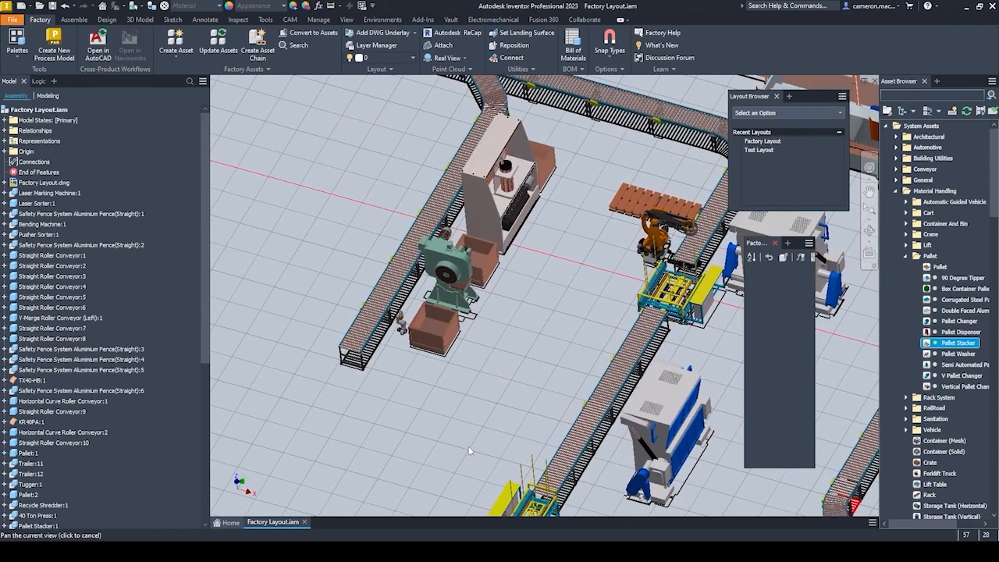
{"action": "middle_click_drag", "start_coordinate": [492, 410], "coordinate": [501, 377]}
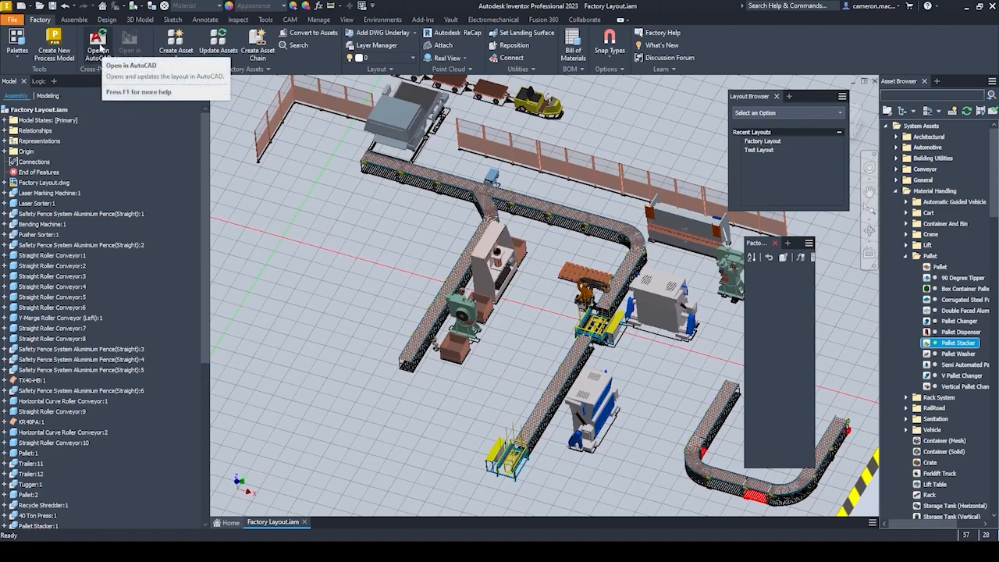
Try to synchronise the layout to AutoCAD, saving the assembly, and check the drawing for the new pallet stacker.
{"action": "left_click", "coordinate": [97, 43]}
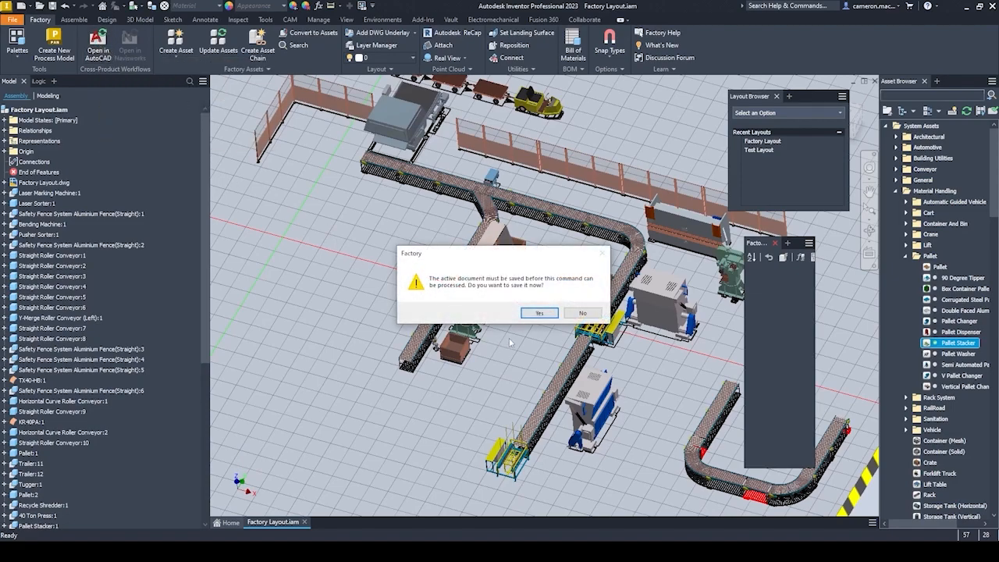
{"action": "left_click", "coordinate": [539, 312]}
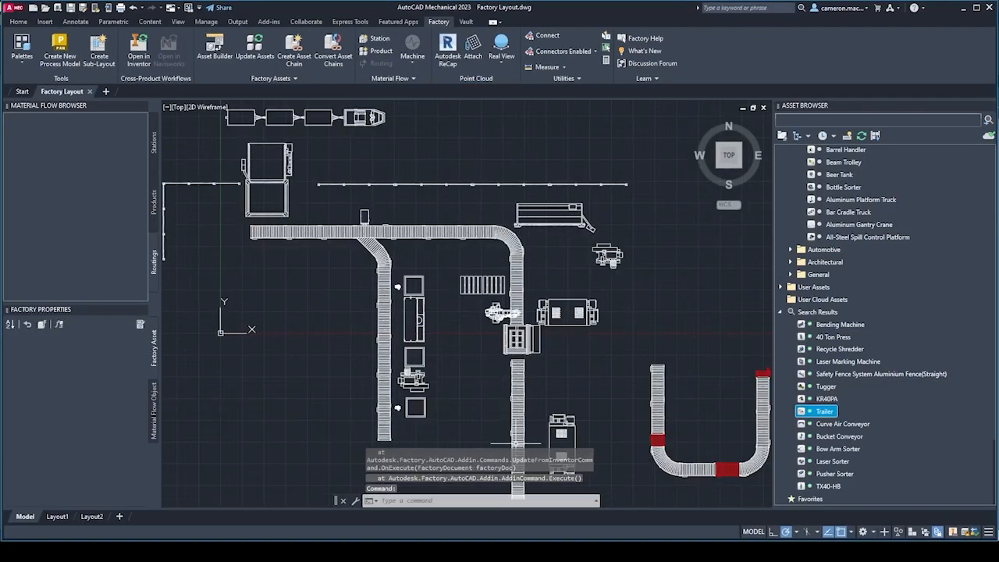
{"action": "middle_click_drag", "start_coordinate": [454, 369], "coordinate": [456, 261]}
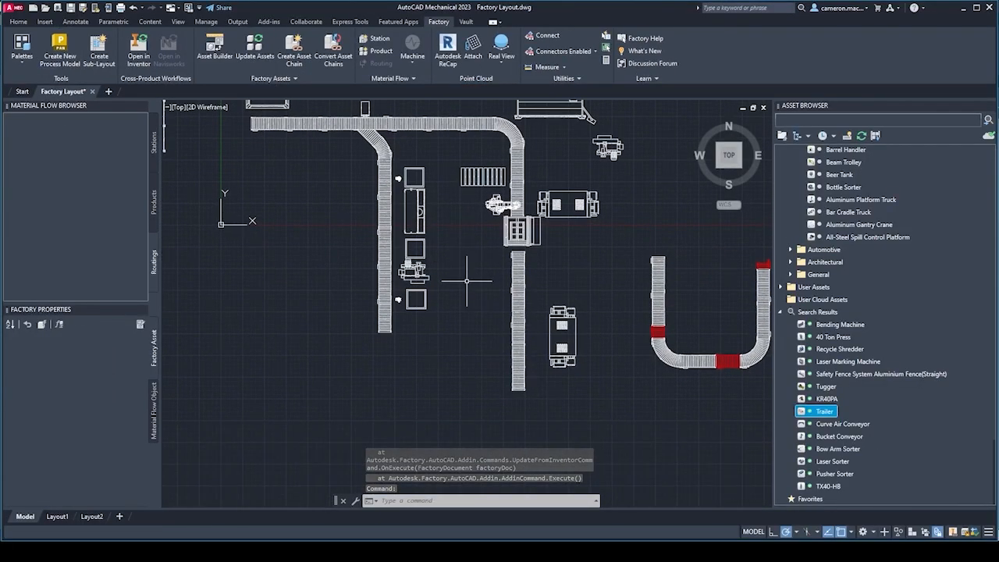
{"action": "key", "text": "Escape"}
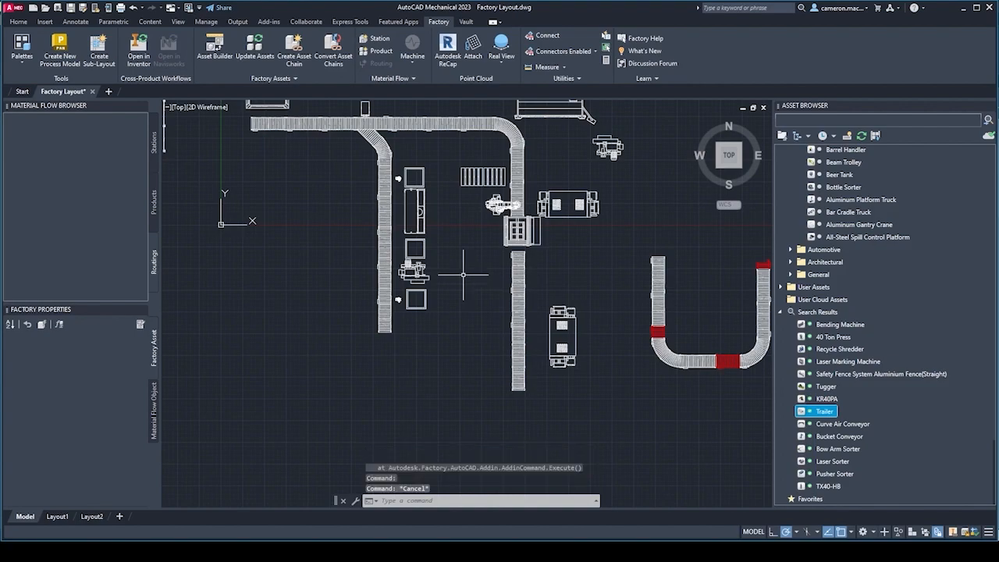
{"action": "scroll", "coordinate": [461, 282], "scroll_direction": "up", "scroll_amount": 2}
{"action": "scroll", "coordinate": [457, 281], "scroll_direction": "down", "scroll_amount": 4}
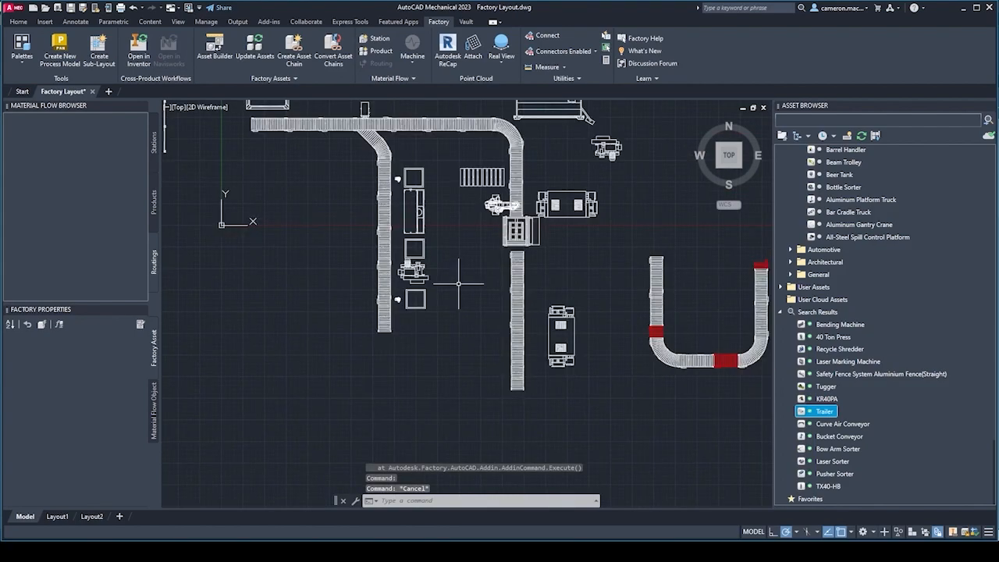
{"action": "mouse_move", "coordinate": [457, 283]}
{"action": "middle_mouse_down"}
{"action": "mouse_move", "coordinate": [438, 308]}
{"action": "mouse_move", "coordinate": [455, 290]}
{"action": "middle_mouse_up"}
{"action": "scroll", "coordinate": [437, 308], "scroll_direction": "up", "scroll_amount": 4}
{"action": "scroll", "coordinate": [438, 307], "scroll_direction": "down", "scroll_amount": 4}
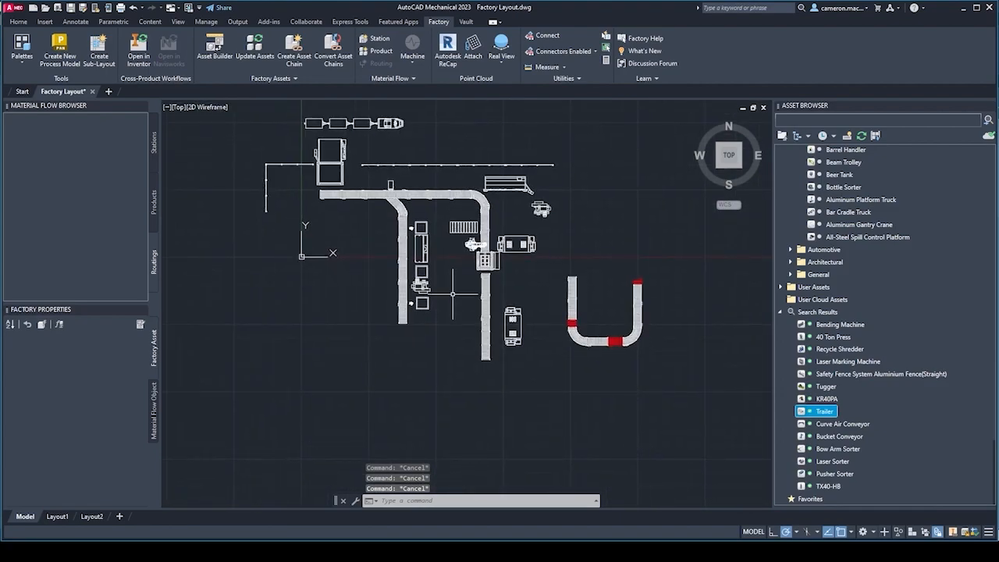
{"action": "scroll", "coordinate": [456, 289], "scroll_direction": "up", "scroll_amount": 2}
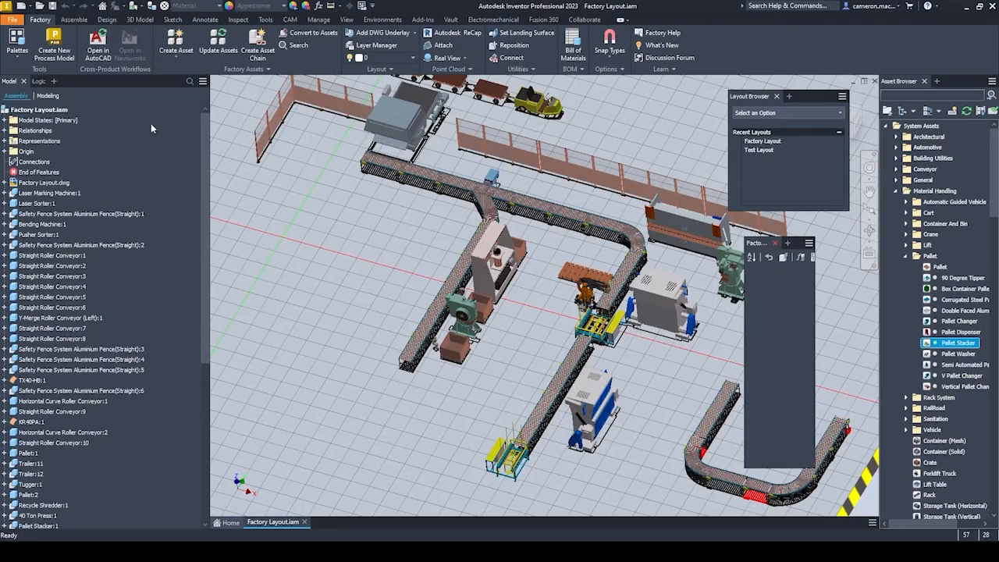
Retry updating the AutoCAD drawing from the Inventor layout and look over the end of the straight conveyor.
{"action": "left_click", "coordinate": [97, 47]}
{"action": "left_click", "coordinate": [540, 313]}
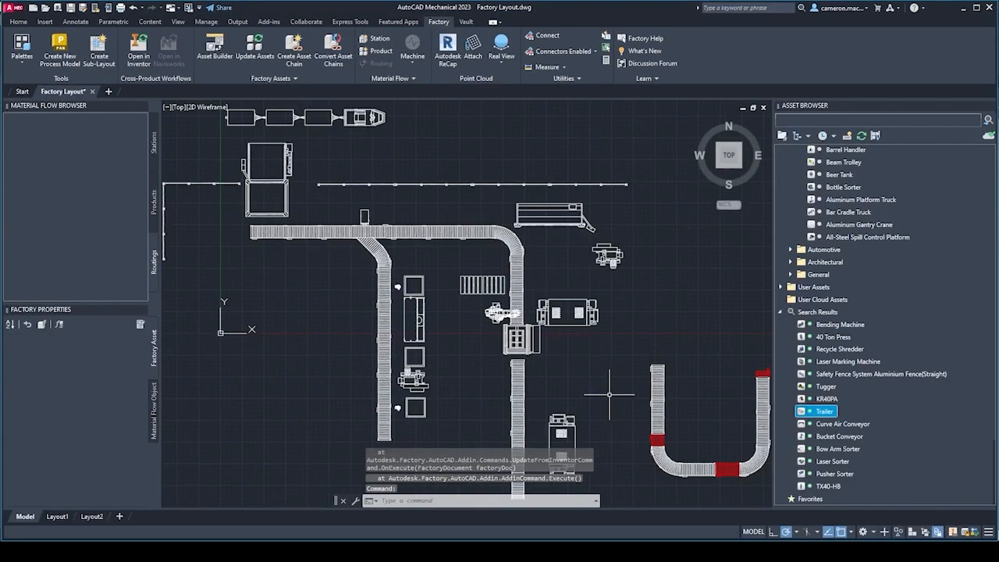
{"action": "middle_click_drag", "start_coordinate": [605, 386], "coordinate": [593, 312]}
{"action": "scroll", "coordinate": [561, 273], "scroll_direction": "down", "scroll_amount": 4}
{"action": "scroll", "coordinate": [559, 272], "scroll_direction": "up", "scroll_amount": 2}
{"action": "key", "text": "Escape"}
{"action": "key", "text": "Escape"}
{"action": "key", "text": "Escape"}
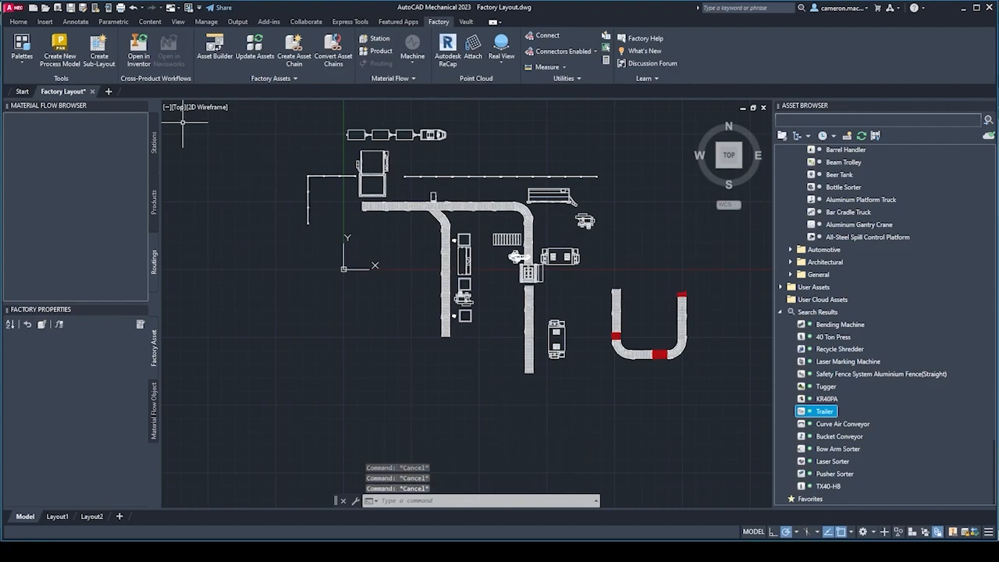
Save the AutoCAD drawing, open the layout in Inventor and inspect the pallet stacker in the 3D model.
{"action": "left_click", "coordinate": [132, 51]}
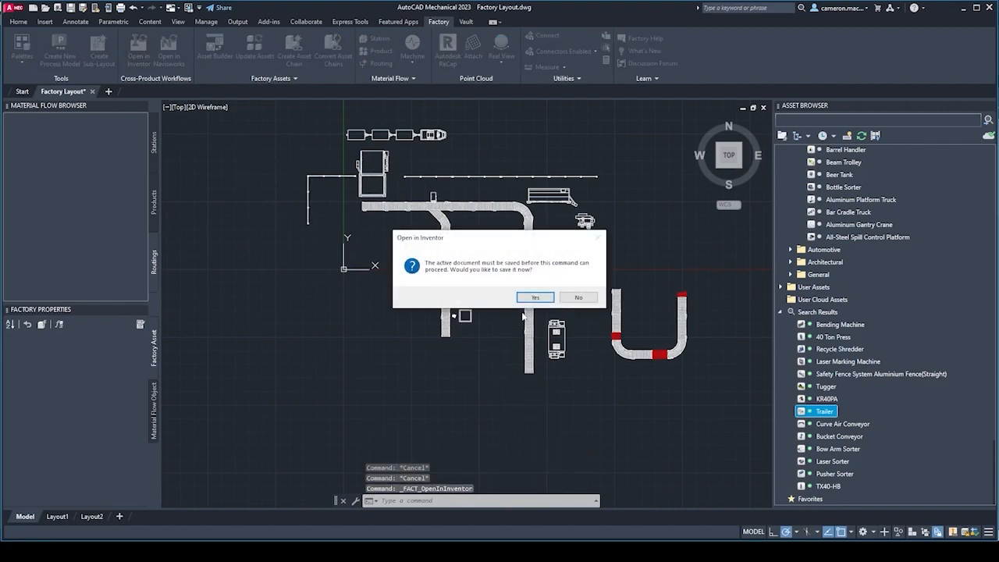
{"action": "left_click", "coordinate": [535, 297]}
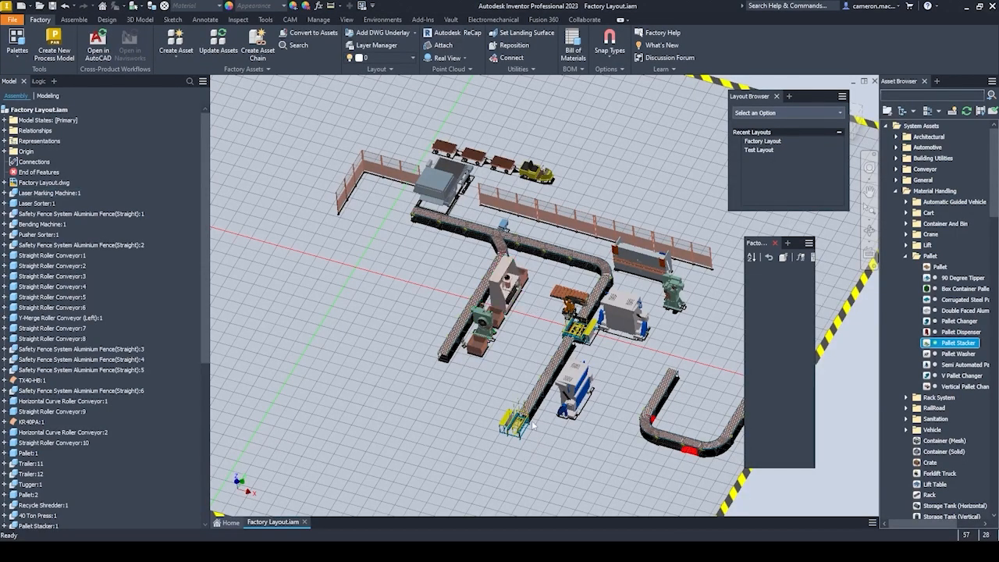
{"action": "scroll", "coordinate": [484, 375], "scroll_direction": "up", "scroll_amount": 3}
{"action": "scroll", "coordinate": [488, 386], "scroll_direction": "down", "scroll_amount": 3}
{"action": "middle_click_drag", "start_coordinate": [486, 400], "coordinate": [417, 343]}
{"action": "scroll", "coordinate": [415, 341], "scroll_direction": "up", "scroll_amount": 3}
{"action": "scroll", "coordinate": [415, 341], "scroll_direction": "down", "scroll_amount": 3}
{"action": "scroll", "coordinate": [415, 341], "scroll_direction": "up", "scroll_amount": 1}
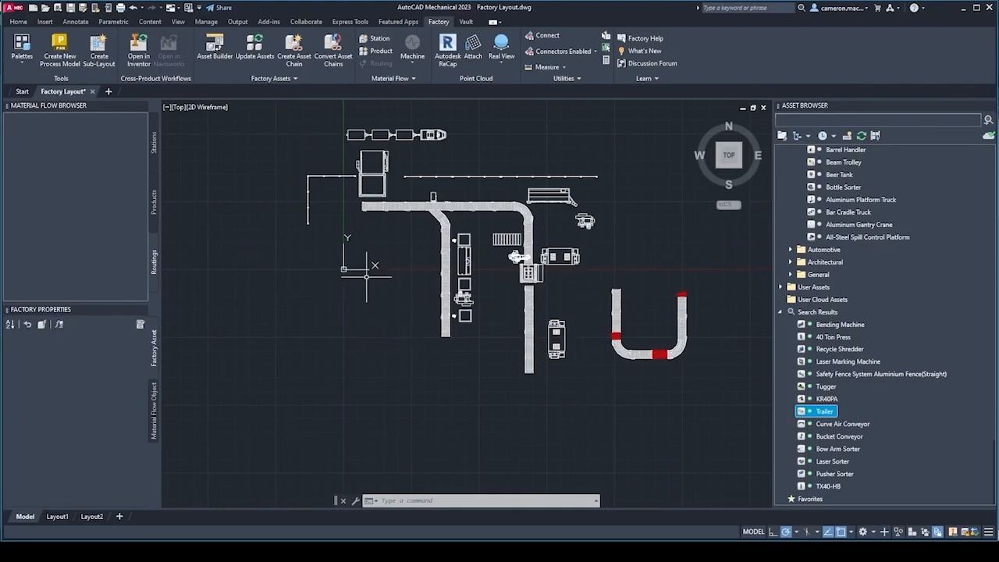
Close the AutoCAD drawing without saving its changes, and reopen the layout in AutoCAD from Inventor, saving the assembly.
{"action": "left_click", "coordinate": [92, 92]}
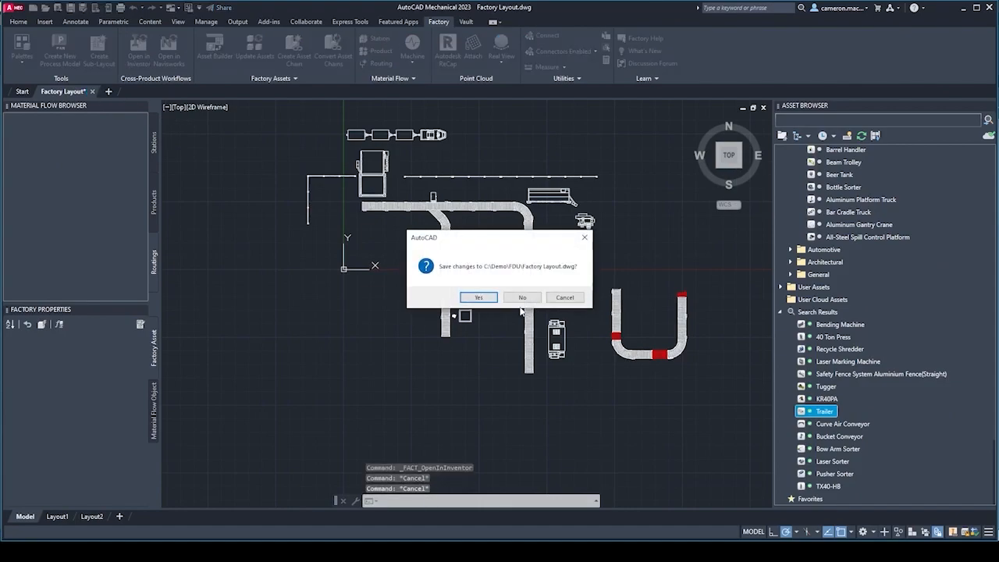
{"action": "left_click", "coordinate": [522, 298]}
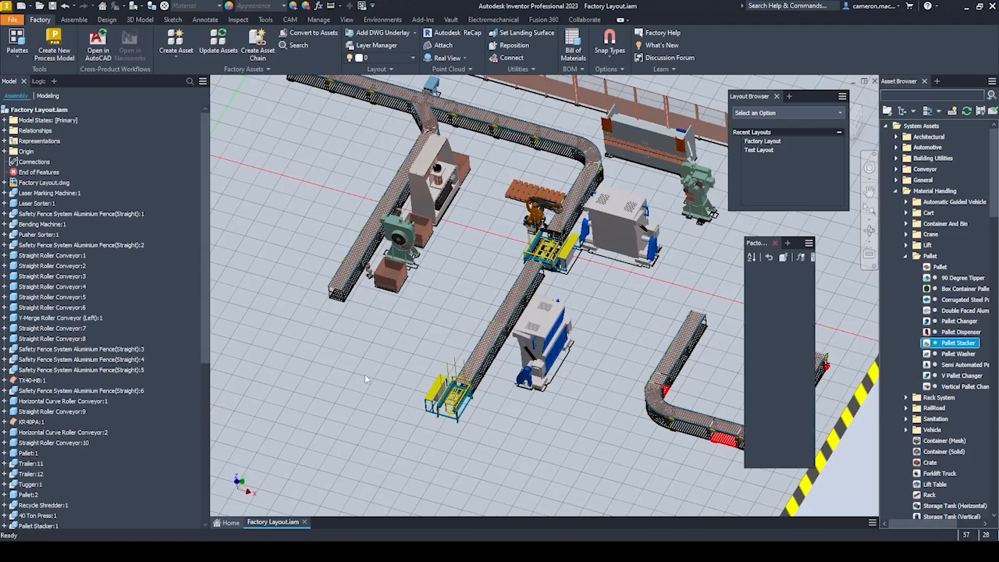
{"action": "left_click", "coordinate": [98, 49]}
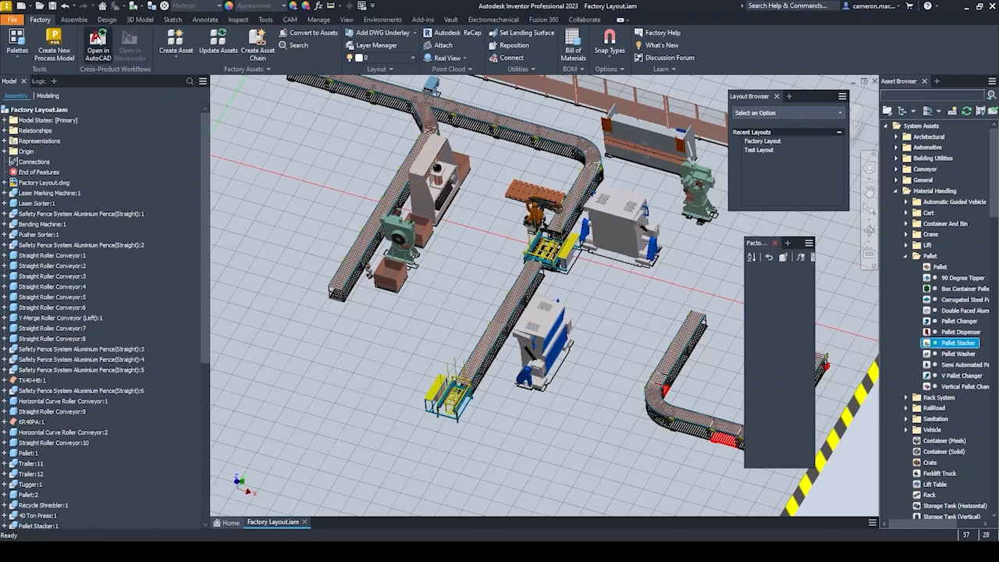
{"action": "left_click", "coordinate": [530, 315]}
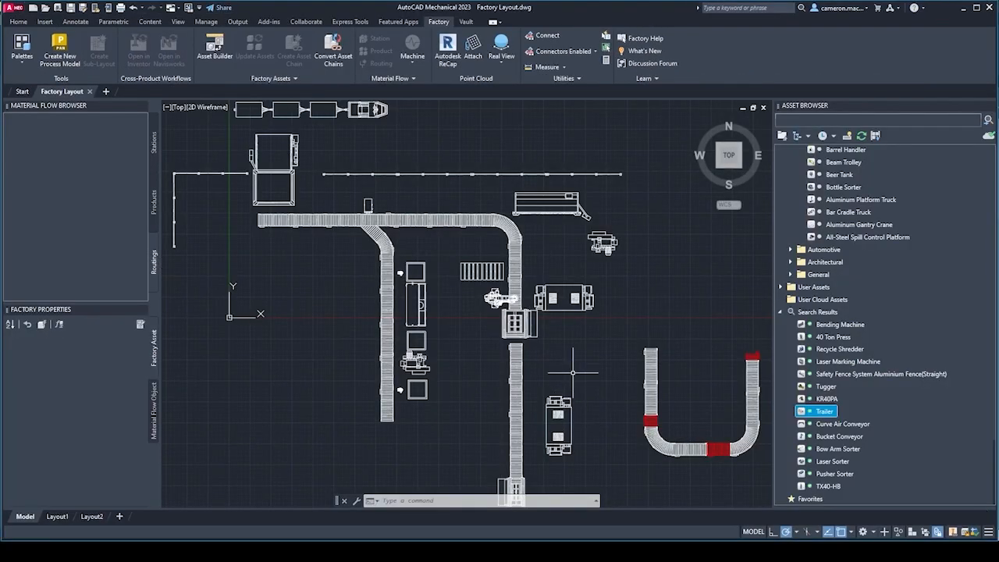
Examine the pallet stacker at the end of the straight conveyor in the AutoCAD layout, including how it fits the line.
{"action": "mouse_move", "coordinate": [547, 351]}
{"action": "middle_mouse_down"}
{"action": "mouse_move", "coordinate": [509, 291]}
{"action": "mouse_move", "coordinate": [529, 371]}
{"action": "middle_mouse_up"}
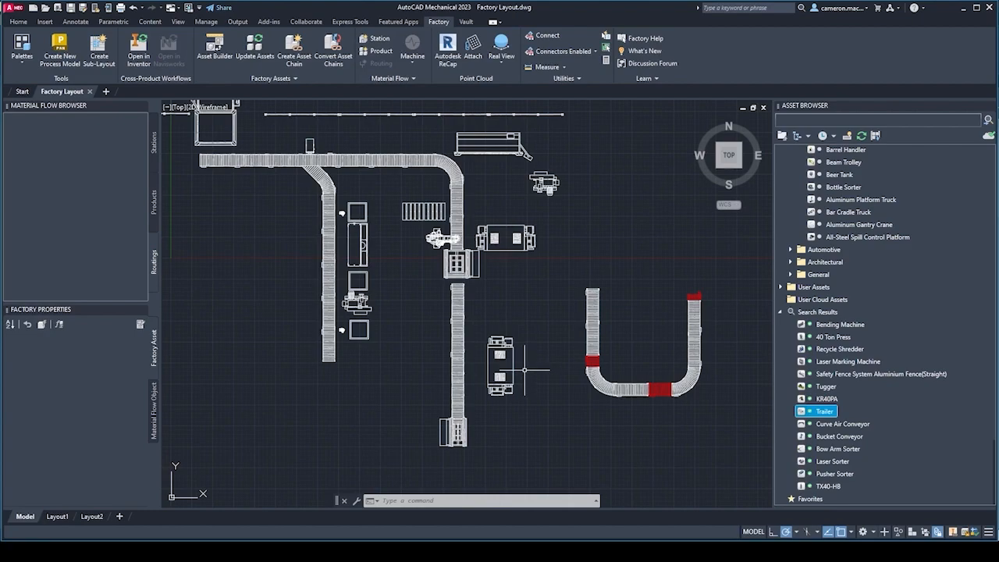
{"action": "scroll", "coordinate": [447, 455], "scroll_direction": "up", "scroll_amount": 5}
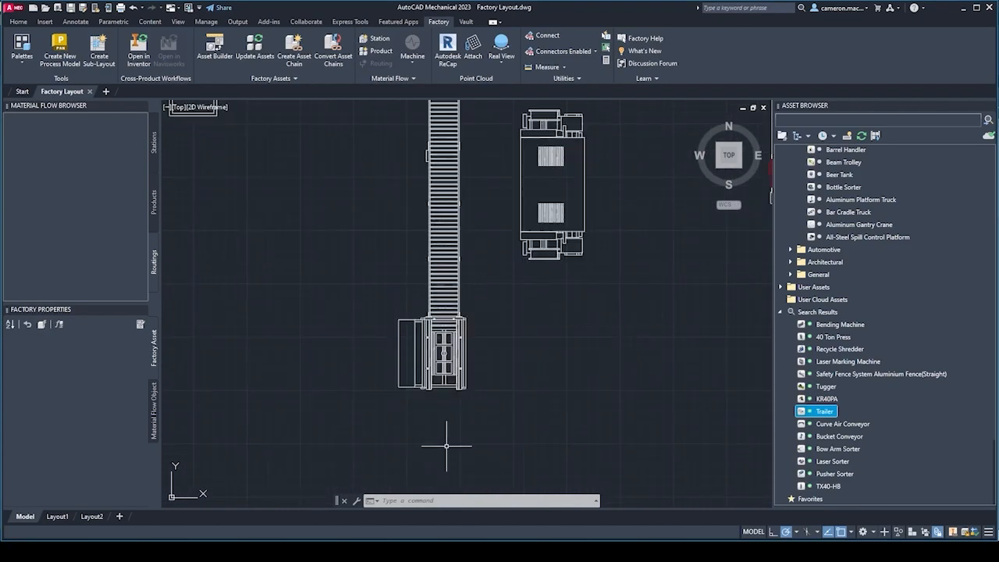
{"action": "scroll", "coordinate": [497, 360], "scroll_direction": "down", "scroll_amount": 2}
{"action": "scroll", "coordinate": [495, 367], "scroll_direction": "down", "scroll_amount": 2}
{"action": "middle_click_drag", "start_coordinate": [582, 315], "coordinate": [569, 397]}
{"action": "mouse_move", "coordinate": [570, 350]}
{"action": "middle_mouse_down"}
{"action": "mouse_move", "coordinate": [591, 358]}
{"action": "mouse_move", "coordinate": [577, 335]}
{"action": "middle_mouse_up"}
{"action": "scroll", "coordinate": [589, 353], "scroll_direction": "down", "scroll_amount": 2}
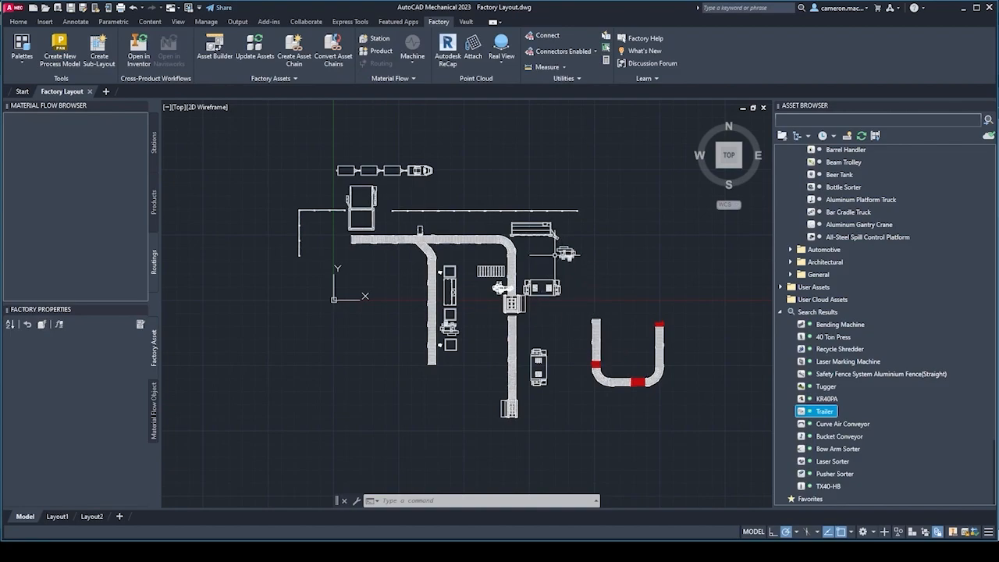
{"action": "middle_click_drag", "start_coordinate": [380, 310], "coordinate": [330, 305]}
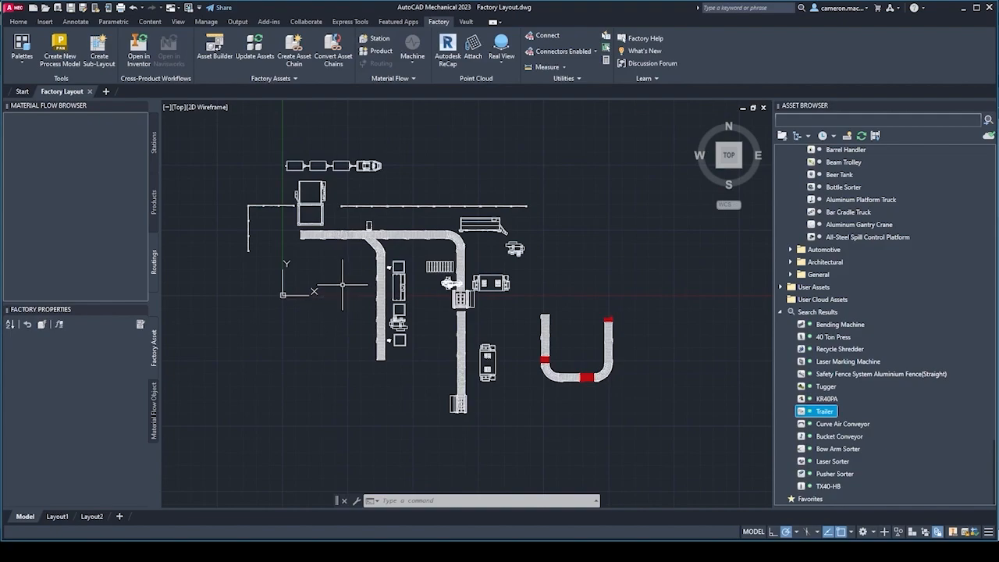
{"action": "scroll", "coordinate": [357, 280], "scroll_direction": "up", "scroll_amount": 2}
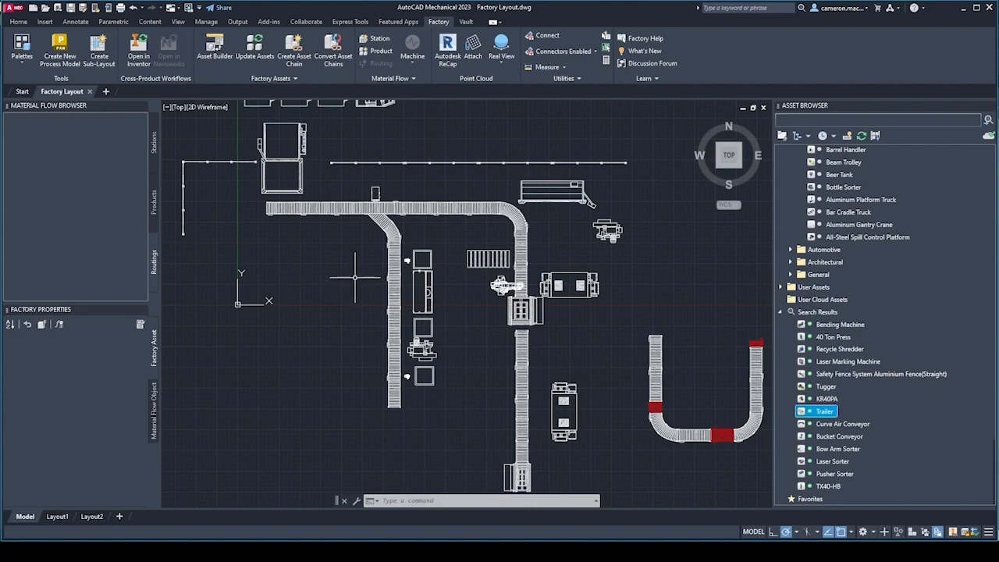
{"action": "middle_click_drag", "start_coordinate": [360, 274], "coordinate": [373, 276]}
{"action": "scroll", "coordinate": [372, 276], "scroll_direction": "up", "scroll_amount": 2}
{"action": "scroll", "coordinate": [364, 277], "scroll_direction": "down", "scroll_amount": 2}
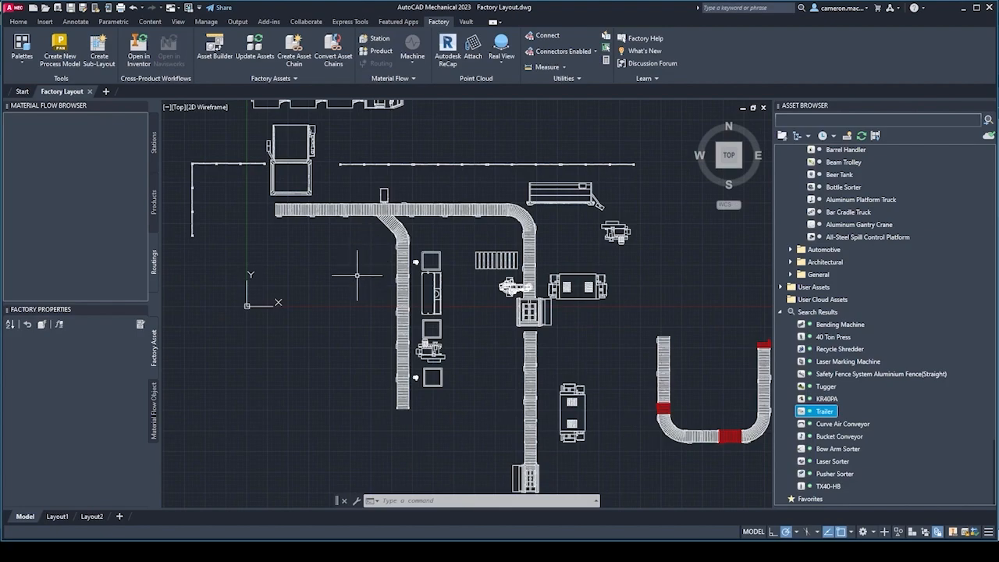
{"action": "scroll", "coordinate": [344, 302], "scroll_direction": "down", "scroll_amount": 3}
{"action": "middle_click_drag", "start_coordinate": [344, 301], "coordinate": [343, 291]}
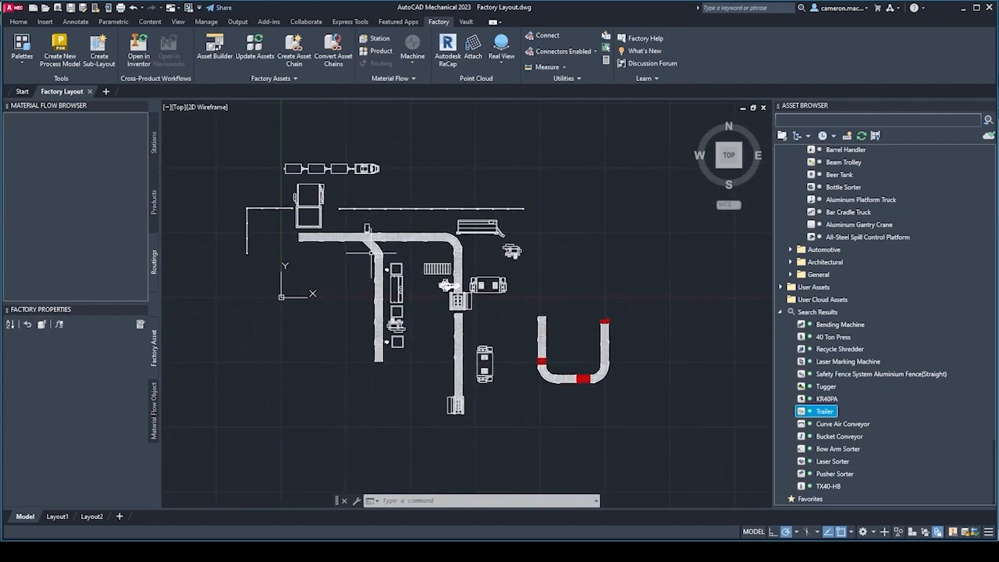
Define two products for the material flow, keeping their default names.
{"action": "left_click", "coordinate": [378, 52]}
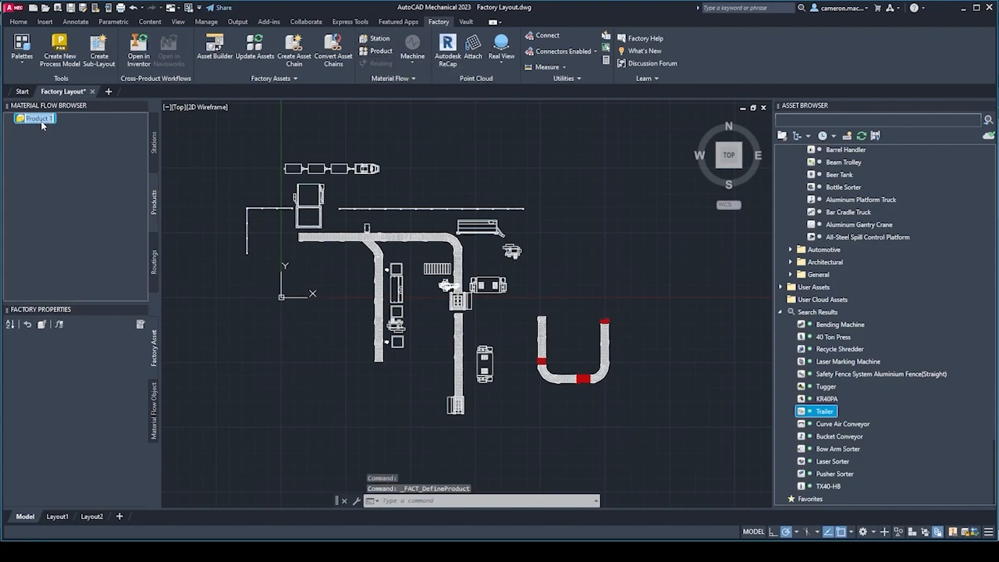
{"action": "left_click_drag", "start_coordinate": [52, 119], "coordinate": [16, 124]}
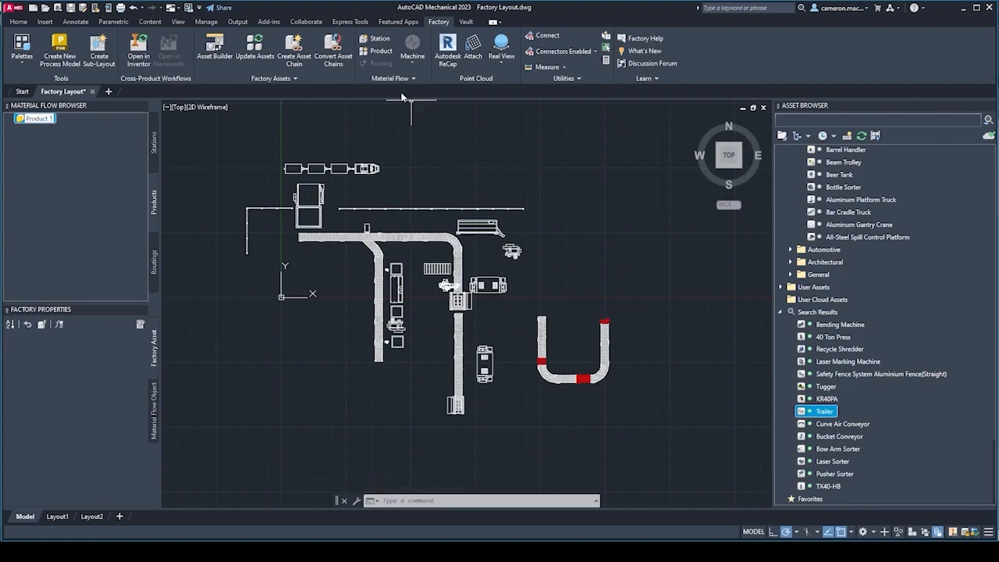
{"action": "left_click", "coordinate": [379, 51]}
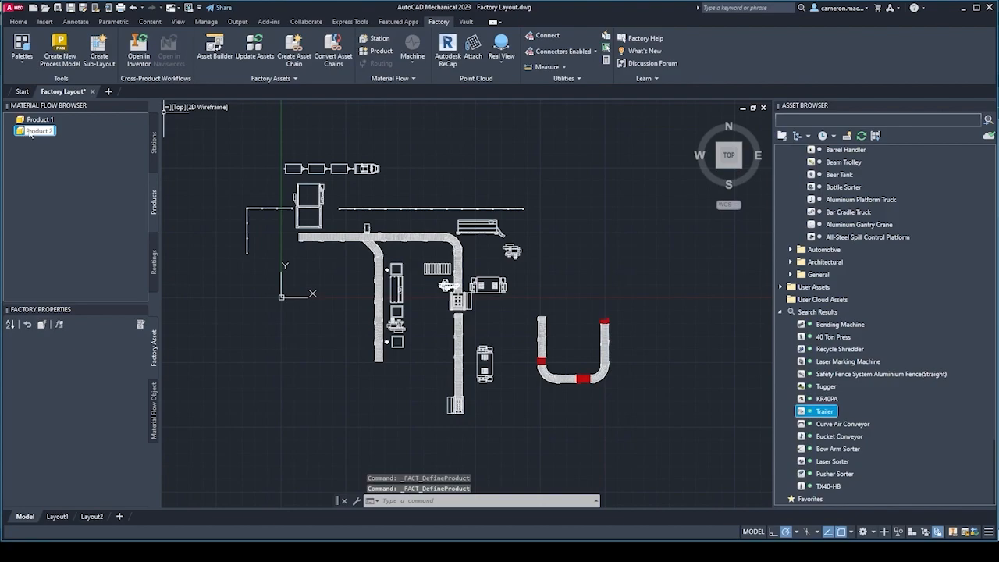
{"action": "left_click", "coordinate": [439, 130]}
{"action": "key", "text": "Escape"}
{"action": "key", "text": "Escape"}
{"action": "key", "text": "Escape"}
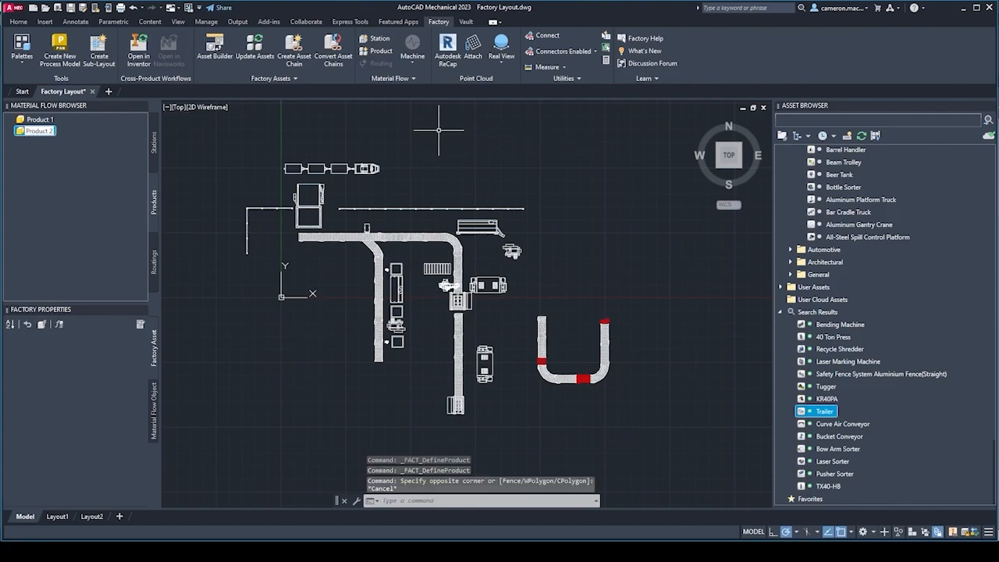
{"action": "key", "text": "Escape"}
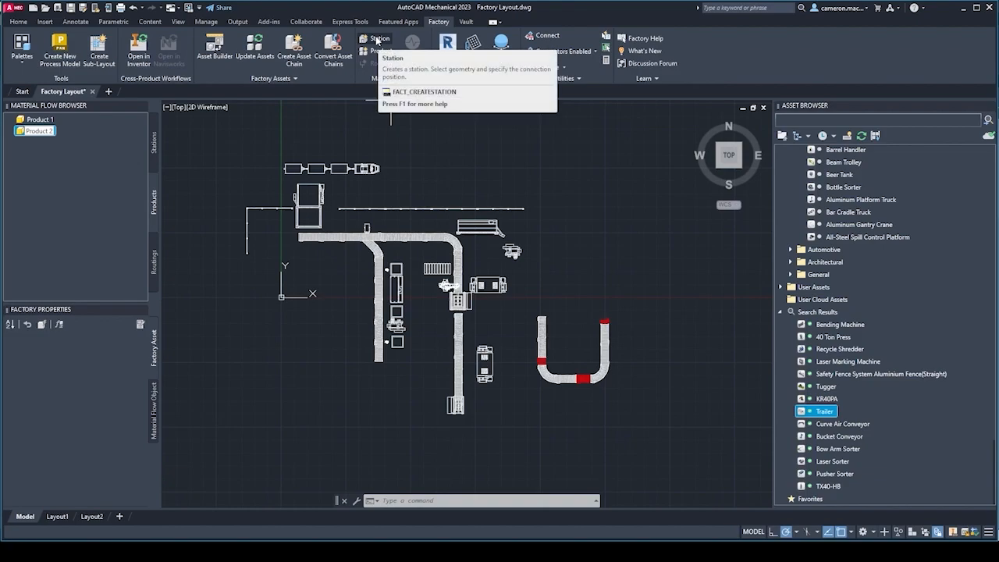
Create a material flow station from the laser sorter, with its connector at the midpoint of the edge facing the conveyor.
{"action": "left_click", "coordinate": [377, 41]}
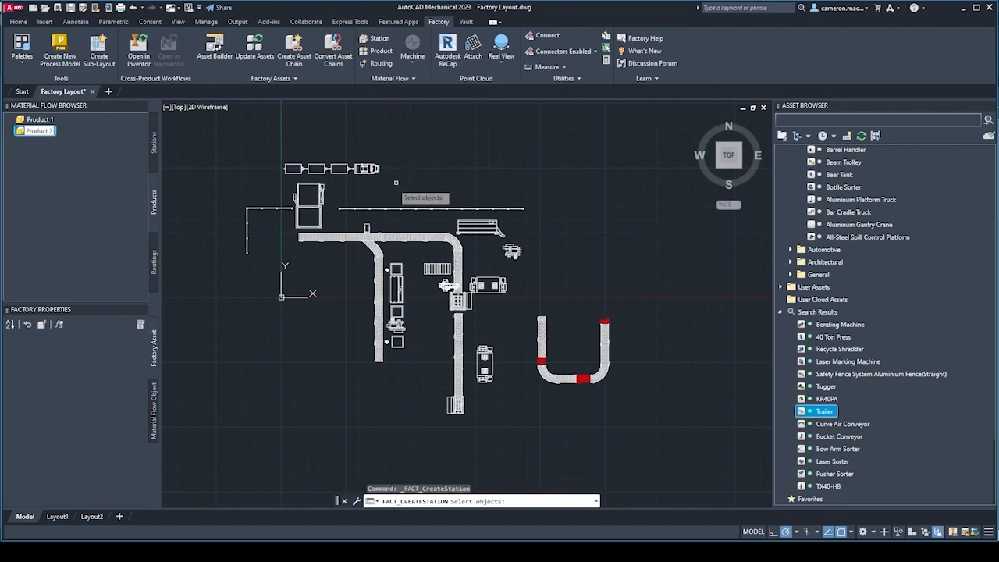
{"action": "scroll", "coordinate": [326, 230], "scroll_direction": "up", "scroll_amount": 2}
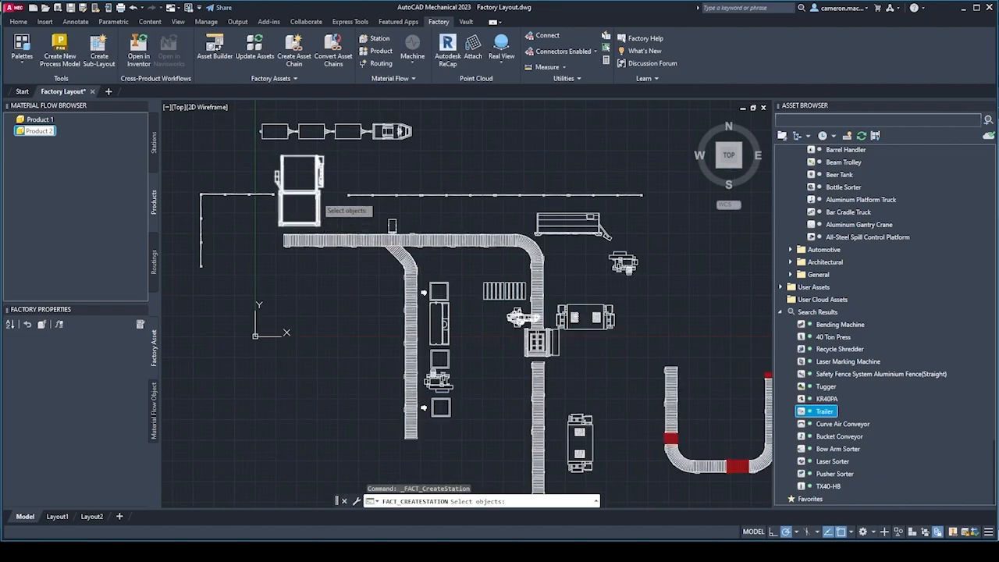
{"action": "left_click", "coordinate": [317, 203]}
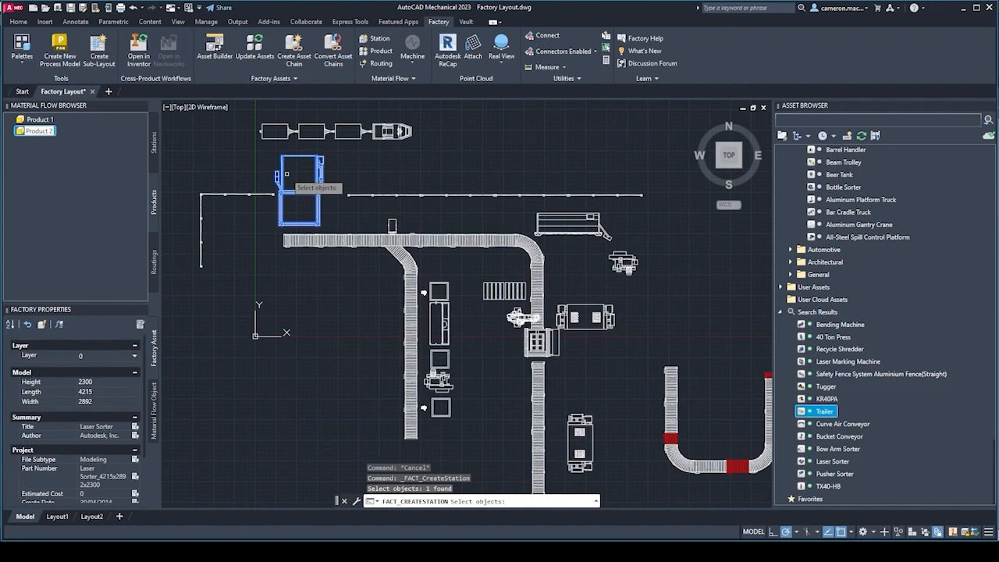
{"action": "key", "text": "Return"}
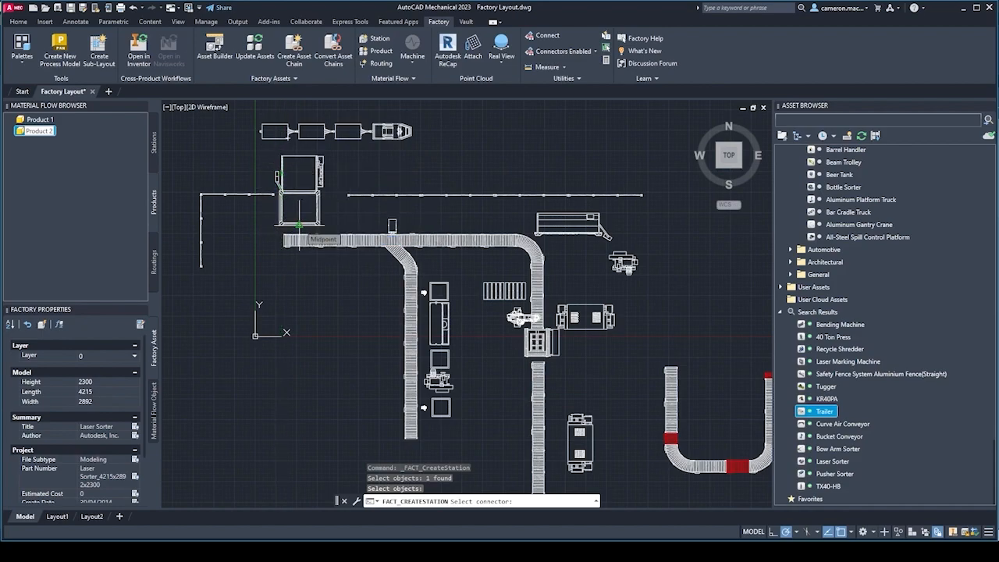
{"action": "left_click", "coordinate": [299, 235]}
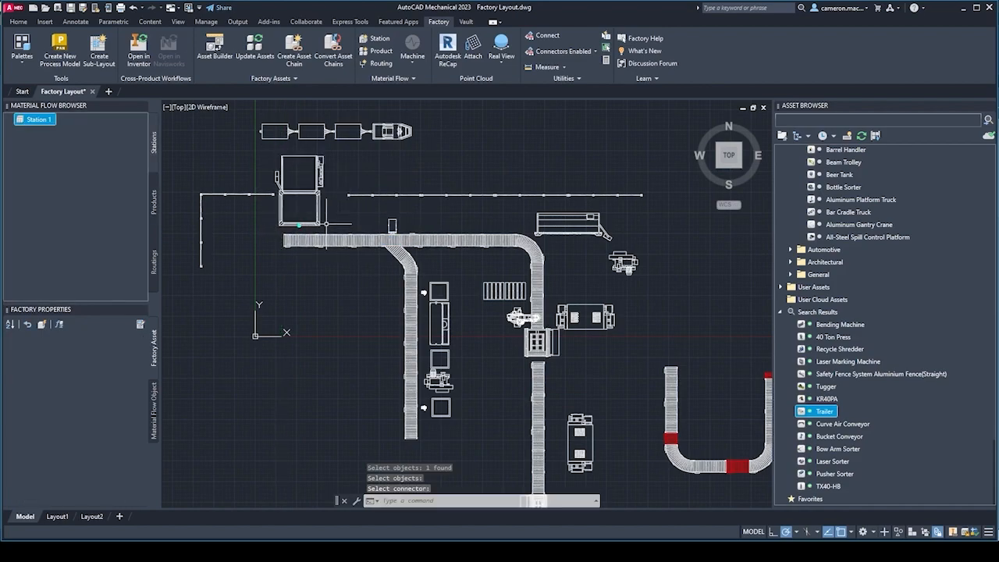
{"action": "scroll", "coordinate": [299, 234], "scroll_direction": "up", "scroll_amount": 4}
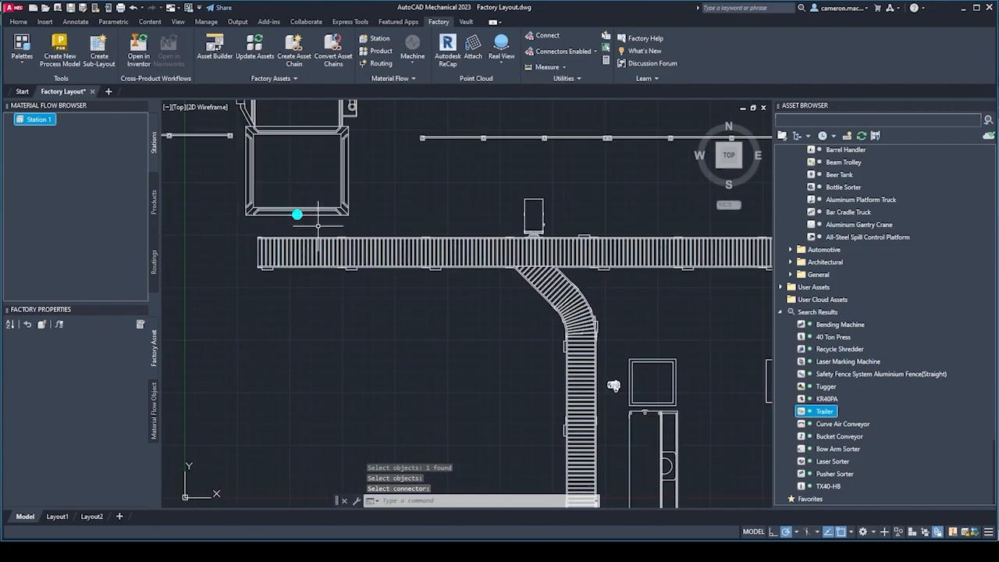
{"action": "scroll", "coordinate": [296, 226], "scroll_direction": "down", "scroll_amount": 4}
Rename the laser sorter's station as Initial Sorter.
{"action": "left_click", "coordinate": [41, 120]}
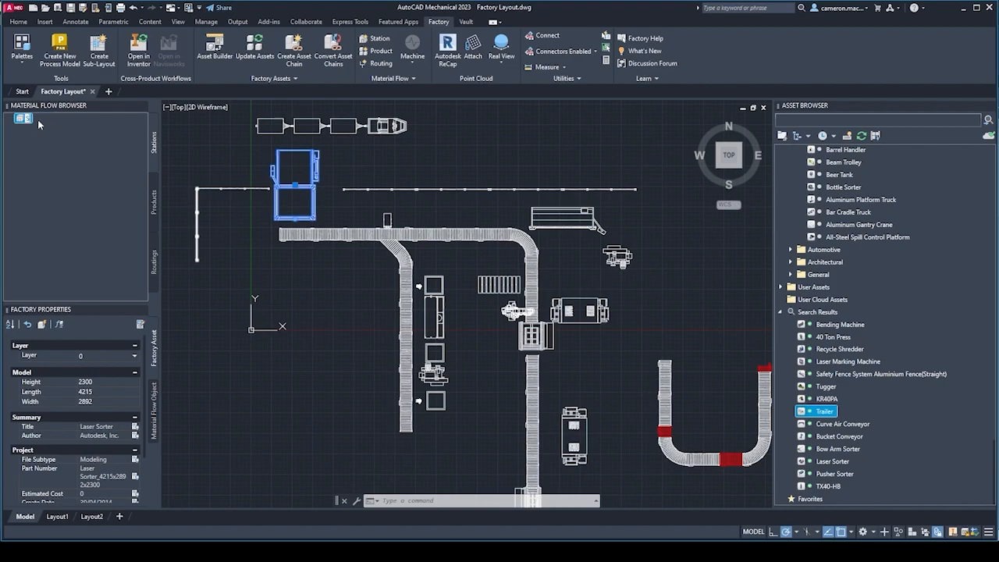
{"action": "type", "text": "Initial"}
{"action": "type", "text": "Sorter"}
{"action": "key", "text": "Return"}
{"action": "key", "text": "Escape"}
{"action": "key", "text": "Escape"}
{"action": "left_click", "coordinate": [505, 138]}
{"action": "key", "text": "Escape"}
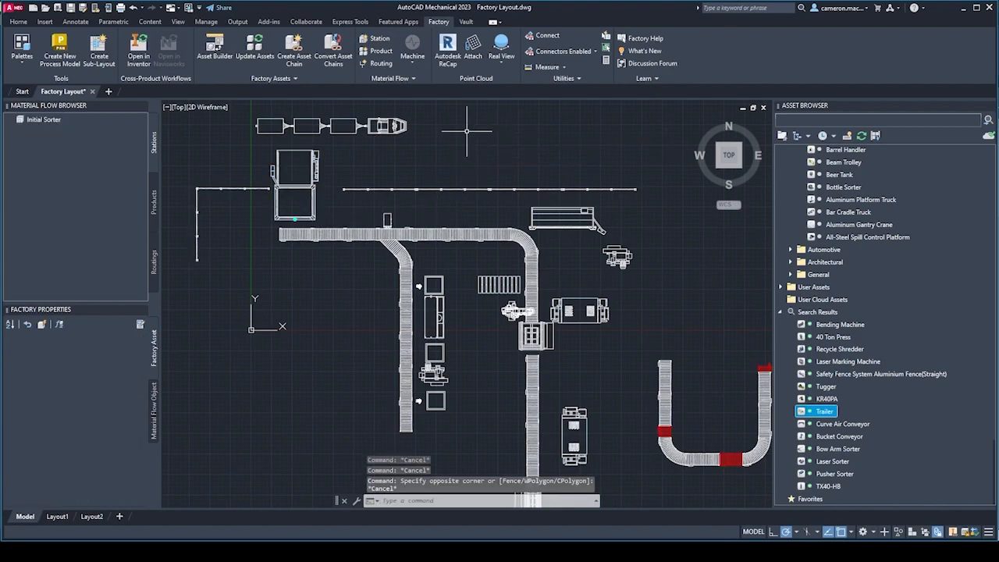
Start a second station from the pusher sorter above the conveyor junction and name it Secondary Sorter.
{"action": "left_click", "coordinate": [379, 38]}
{"action": "scroll", "coordinate": [387, 230], "scroll_direction": "up", "scroll_amount": 2}
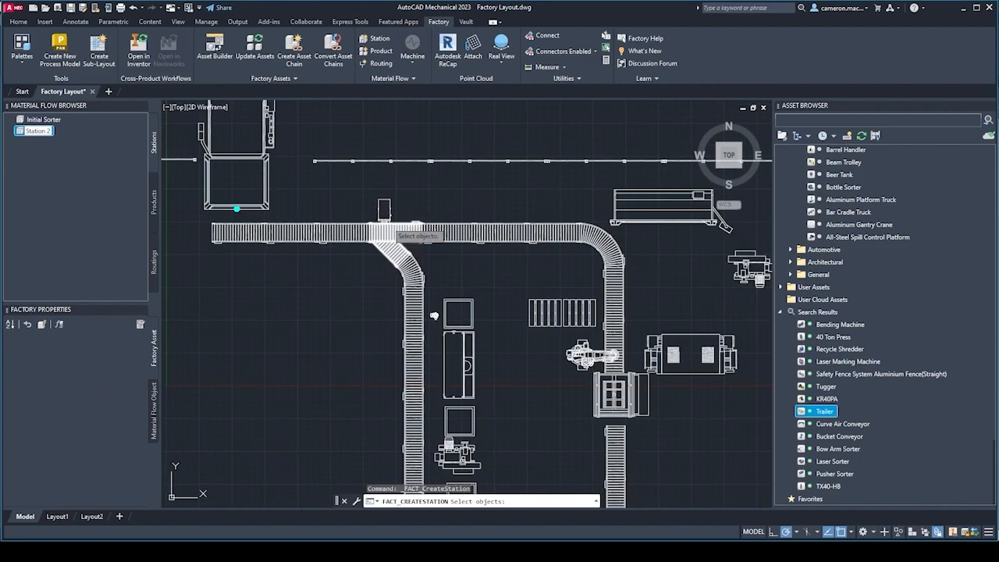
{"action": "left_click", "coordinate": [383, 213]}
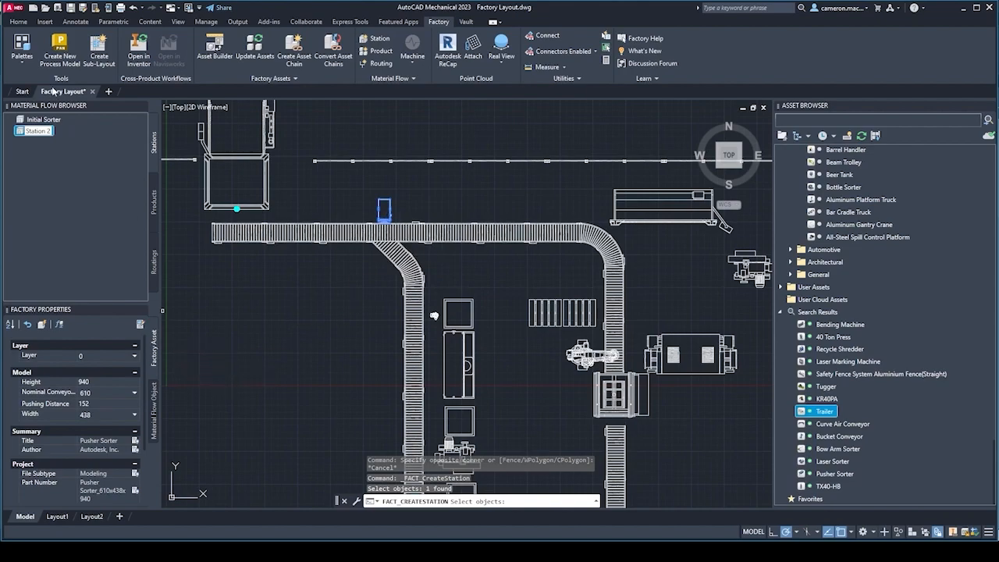
{"action": "left_click", "coordinate": [34, 131]}
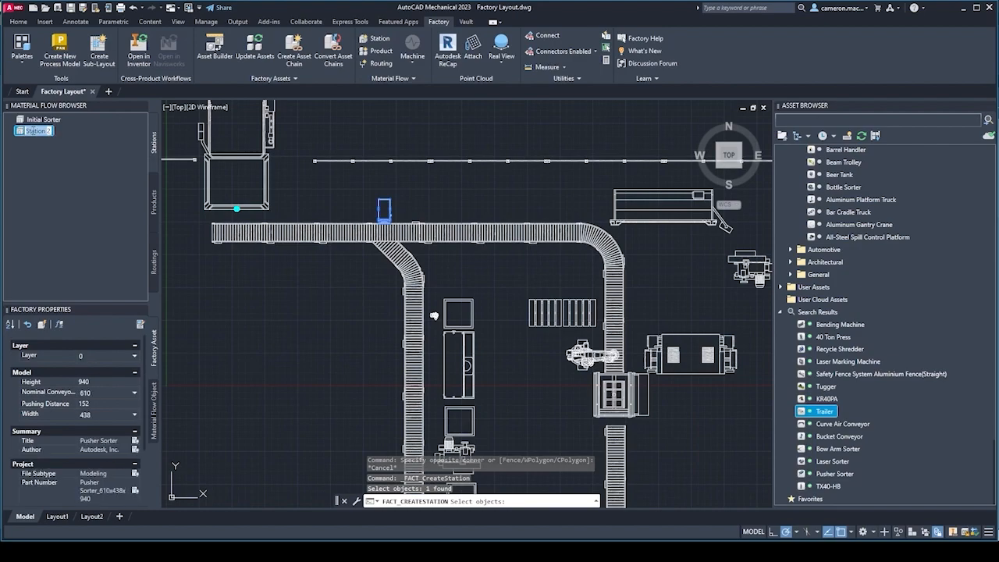
{"action": "type", "text": "Secondary Sorter"}
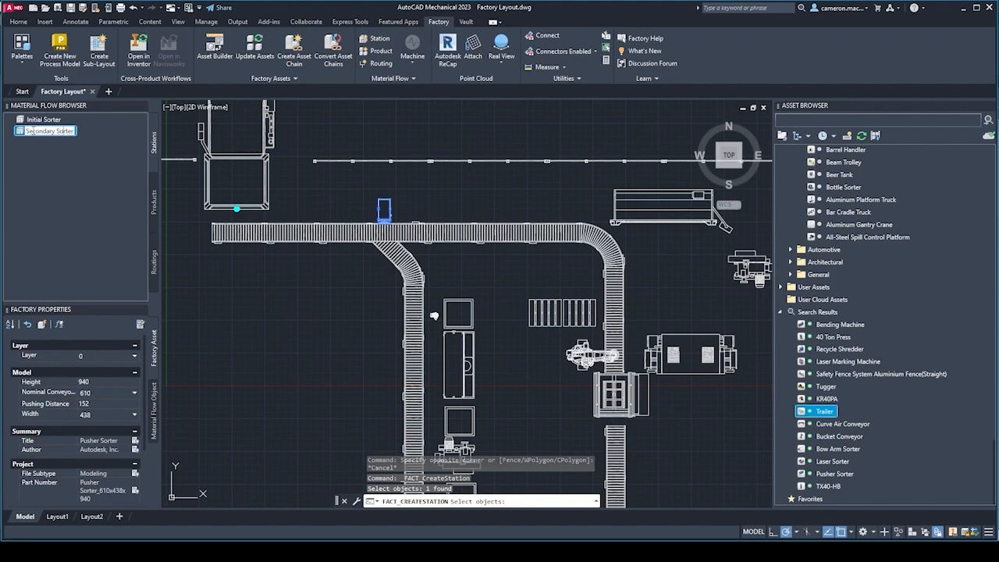
{"action": "key", "text": "Return"}
Finish the pusher sorter's station by placing its connector at the middle of the pusher end beside the conveyor.
{"action": "middle_click_drag", "start_coordinate": [289, 306], "coordinate": [293, 227]}
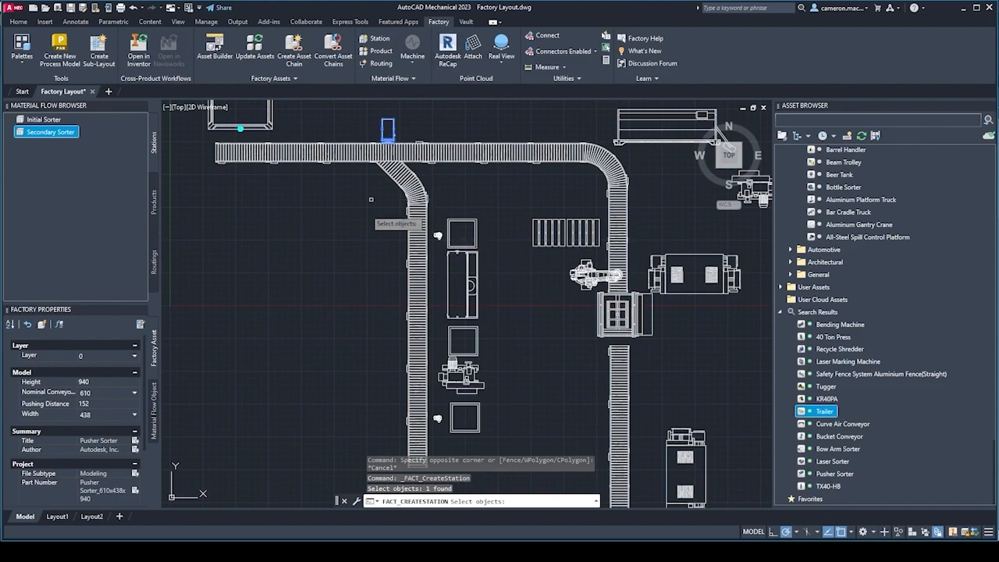
{"action": "scroll", "coordinate": [394, 156], "scroll_direction": "up", "scroll_amount": 3}
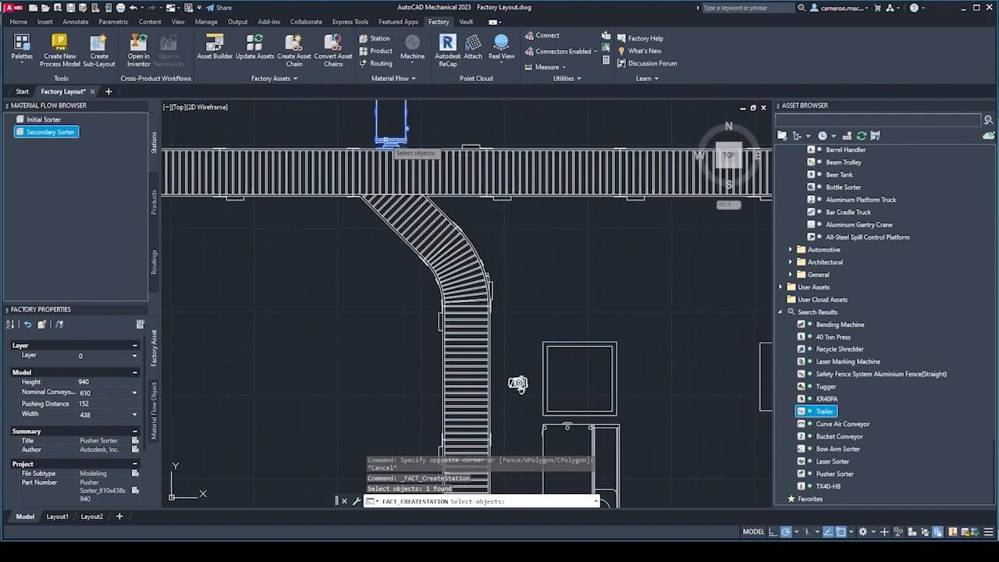
{"action": "key", "text": "Return"}
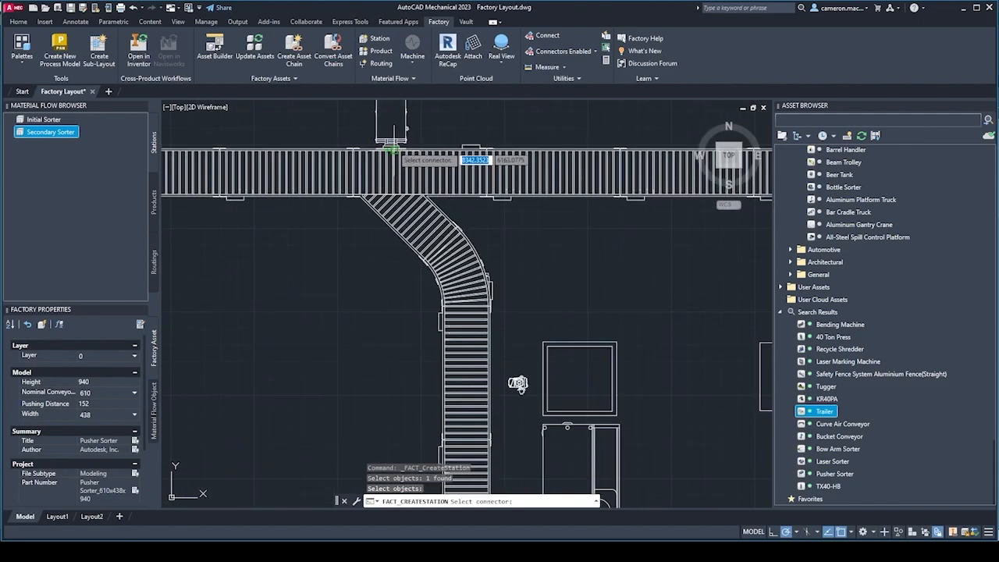
{"action": "scroll", "coordinate": [391, 160], "scroll_direction": "up", "scroll_amount": 2}
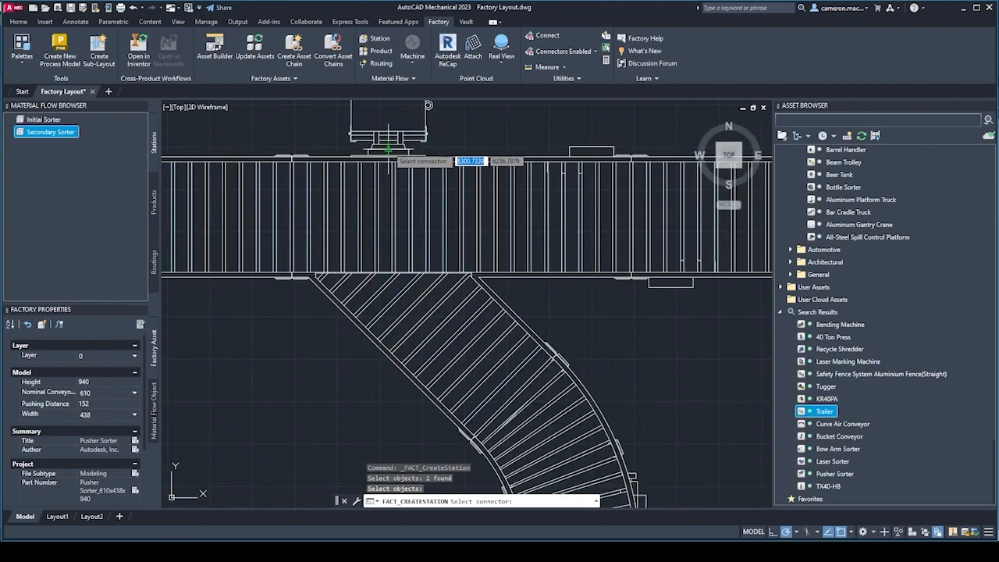
{"action": "left_click", "coordinate": [388, 145]}
{"action": "scroll", "coordinate": [388, 144], "scroll_direction": "down", "scroll_amount": 6}
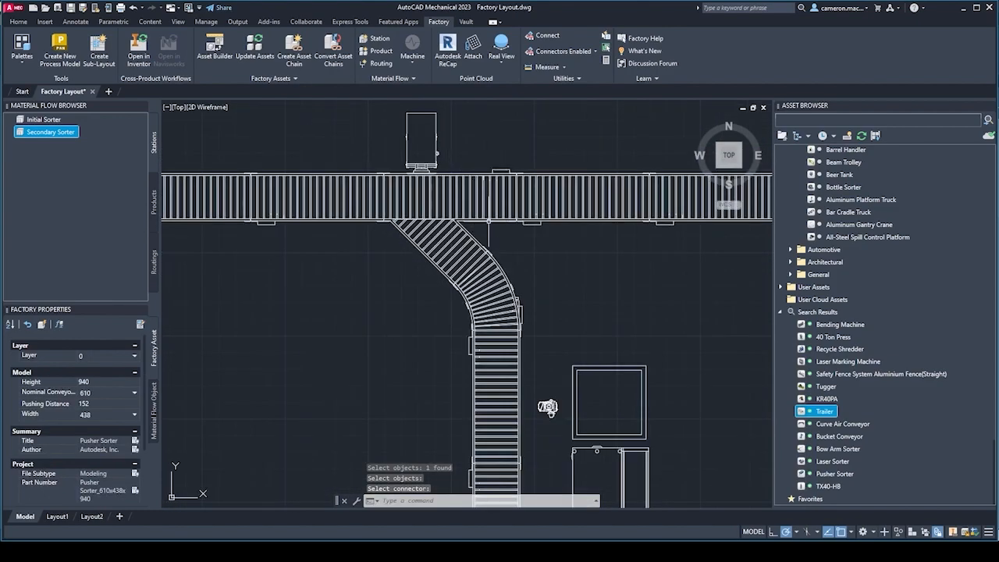
Create a third station from the laser marking machine, with its connector at the middle of the side facing away from the branch conveyor.
{"action": "scroll", "coordinate": [424, 152], "scroll_direction": "up", "scroll_amount": 3}
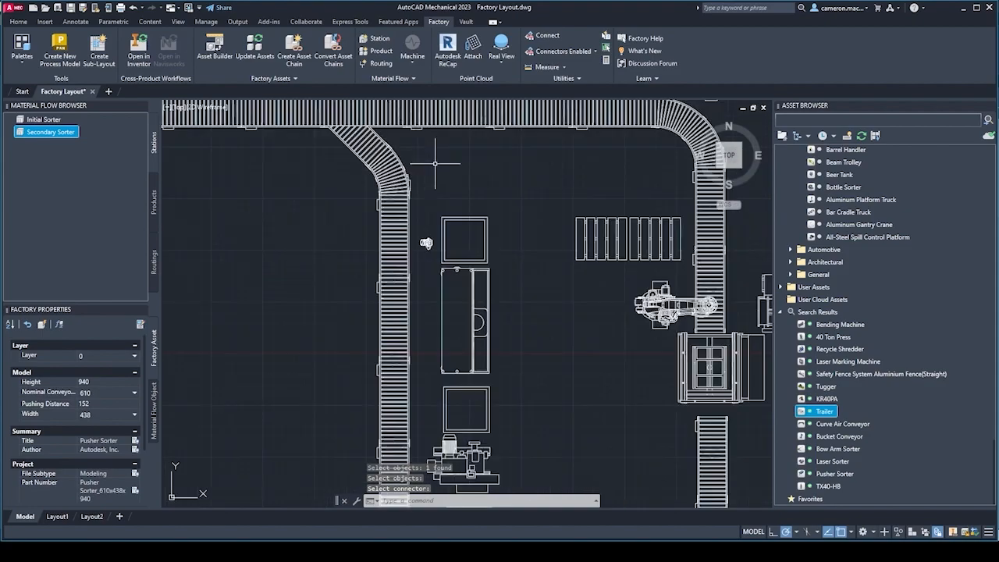
{"action": "left_click", "coordinate": [378, 39]}
{"action": "middle_click_drag", "start_coordinate": [477, 324], "coordinate": [459, 248]}
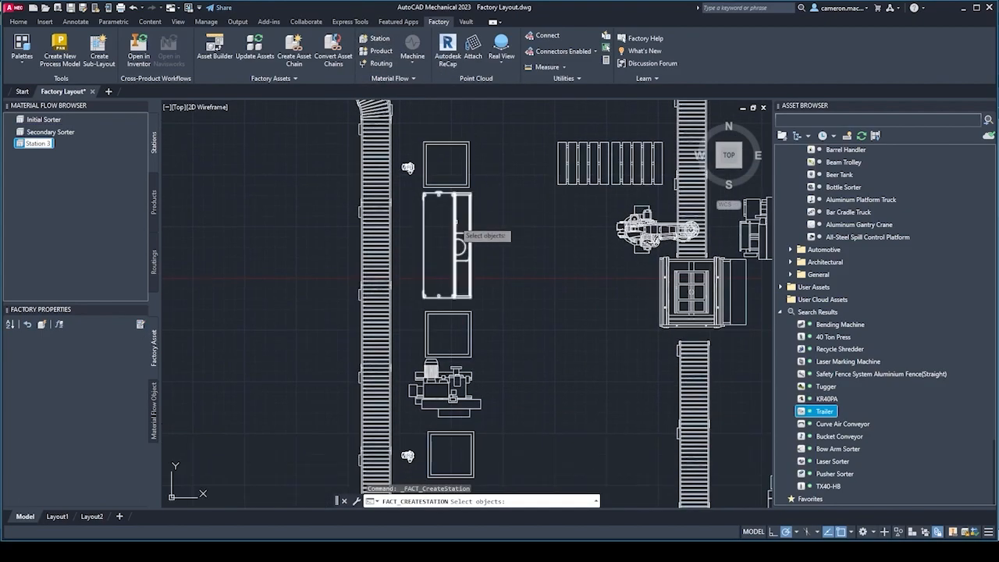
{"action": "left_click", "coordinate": [459, 248]}
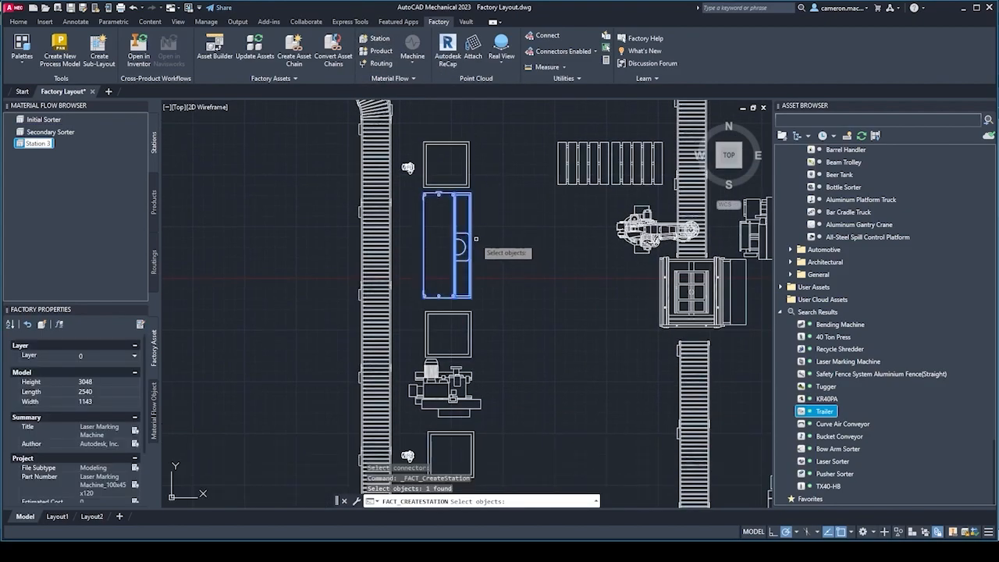
{"action": "key", "text": "Return"}
{"action": "left_click", "coordinate": [462, 246]}
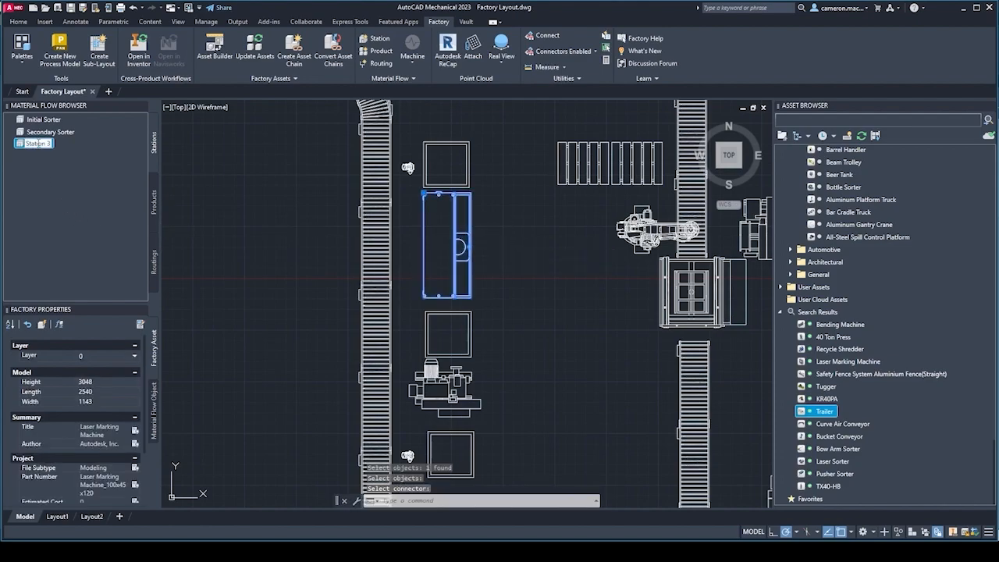
Rename the laser marking machine's station as Milling Station.
{"action": "type", "text": "illing S"}
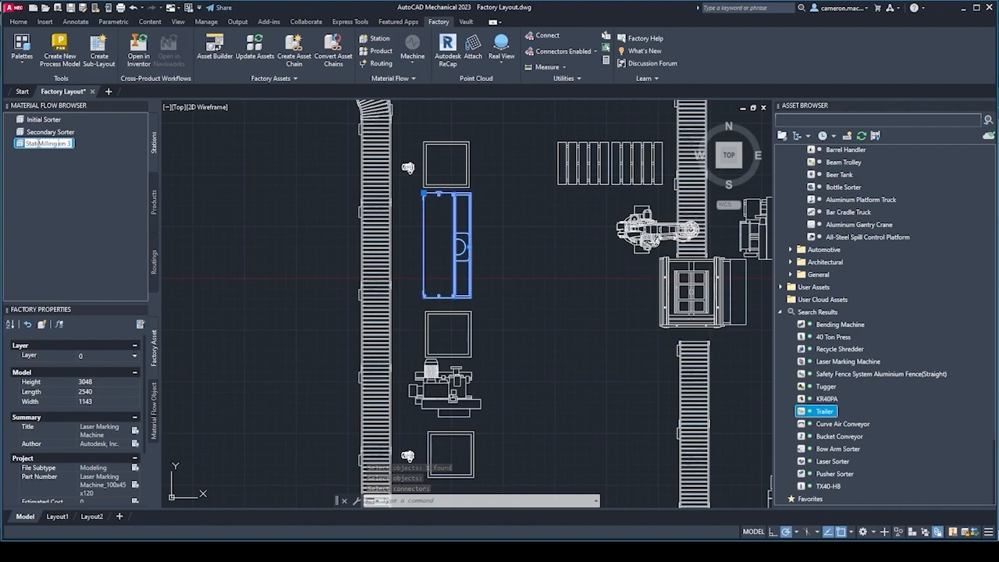
{"action": "type", "text": "tati"}
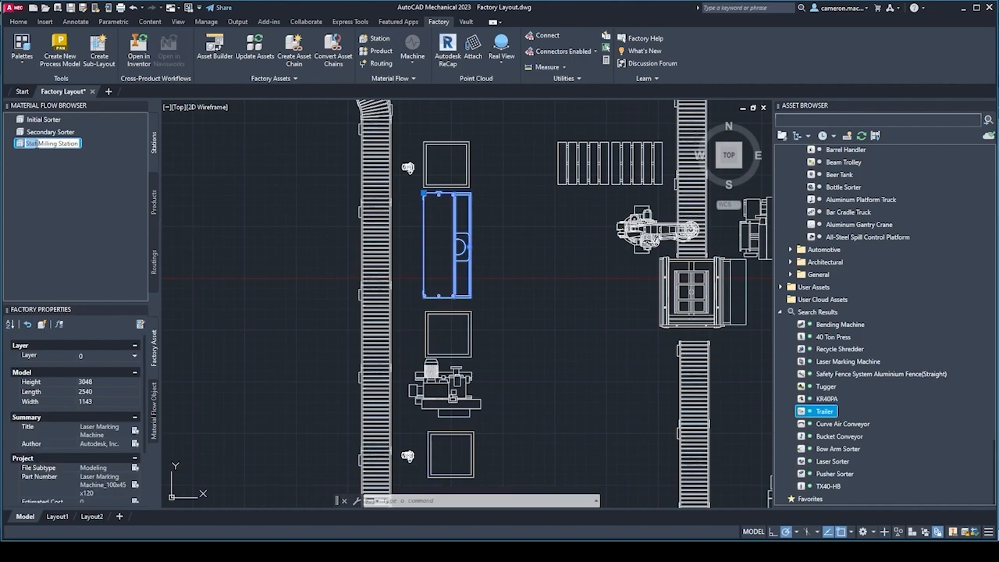
{"action": "key", "text": "BackSpace"}
{"action": "key", "text": "BackSpace"}
{"action": "key", "text": "Delete"}
{"action": "key", "text": "Delete"}
{"action": "key", "text": "Delete"}
{"action": "key", "text": "Delete"}
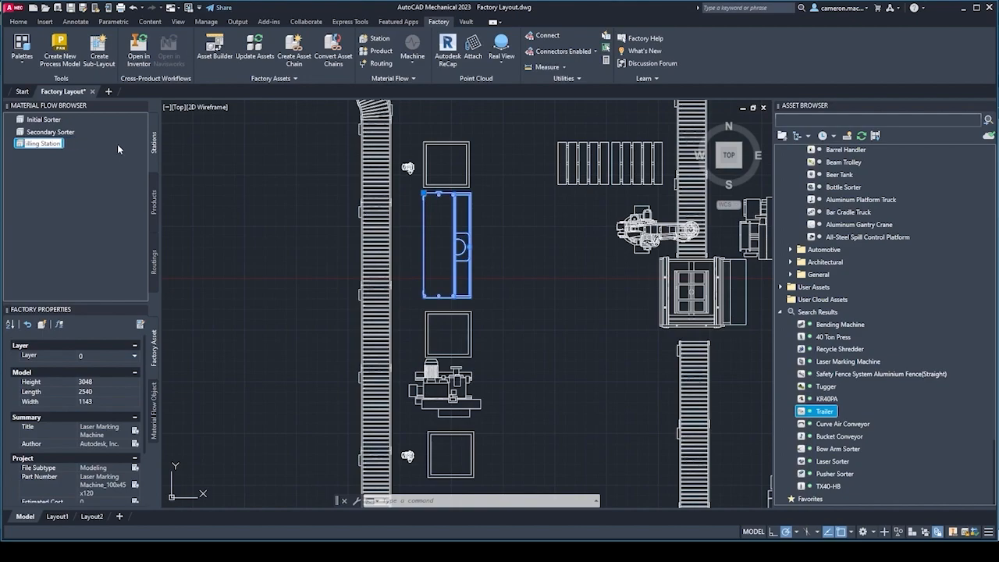
{"action": "type", "text": "M"}
{"action": "key", "text": "Return"}
{"action": "key", "text": "Escape"}
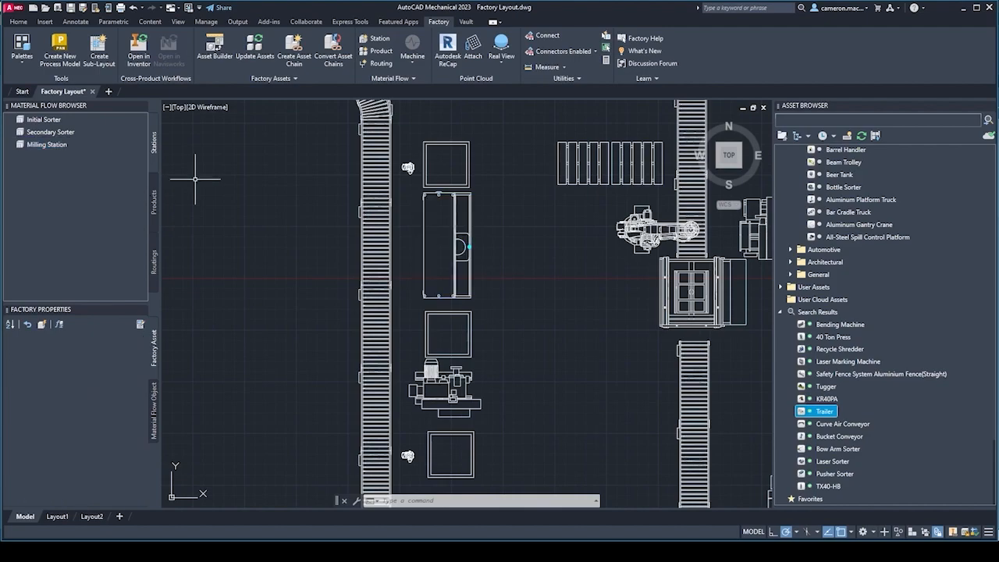
Create a routing for Product 1 from the Initial Sorter through the Secondary Sorter to the Milling Station.
{"action": "scroll", "coordinate": [472, 258], "scroll_direction": "down", "scroll_amount": 2}
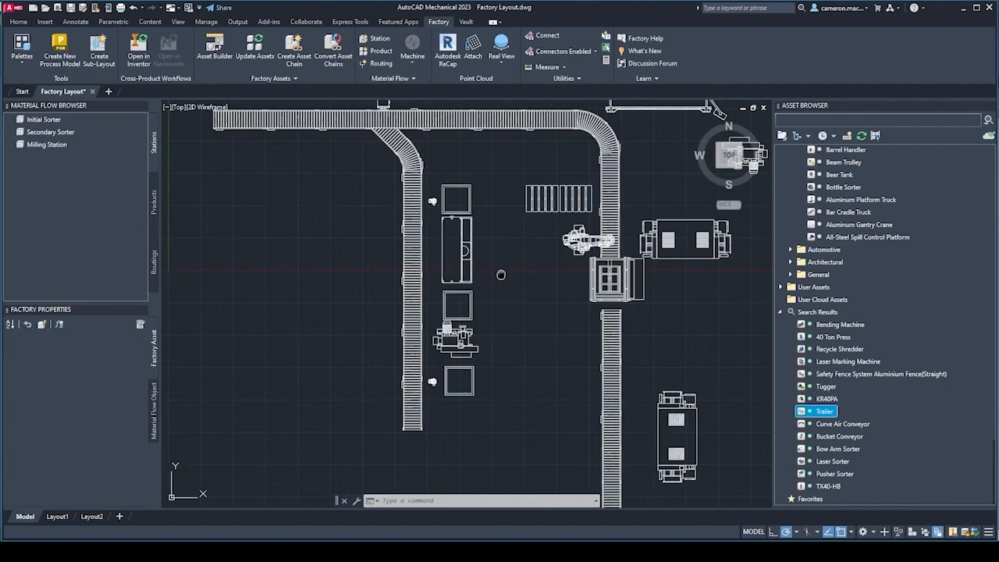
{"action": "middle_click_drag", "start_coordinate": [501, 275], "coordinate": [485, 286]}
{"action": "scroll", "coordinate": [485, 280], "scroll_direction": "up", "scroll_amount": 3}
{"action": "scroll", "coordinate": [486, 280], "scroll_direction": "down", "scroll_amount": 3}
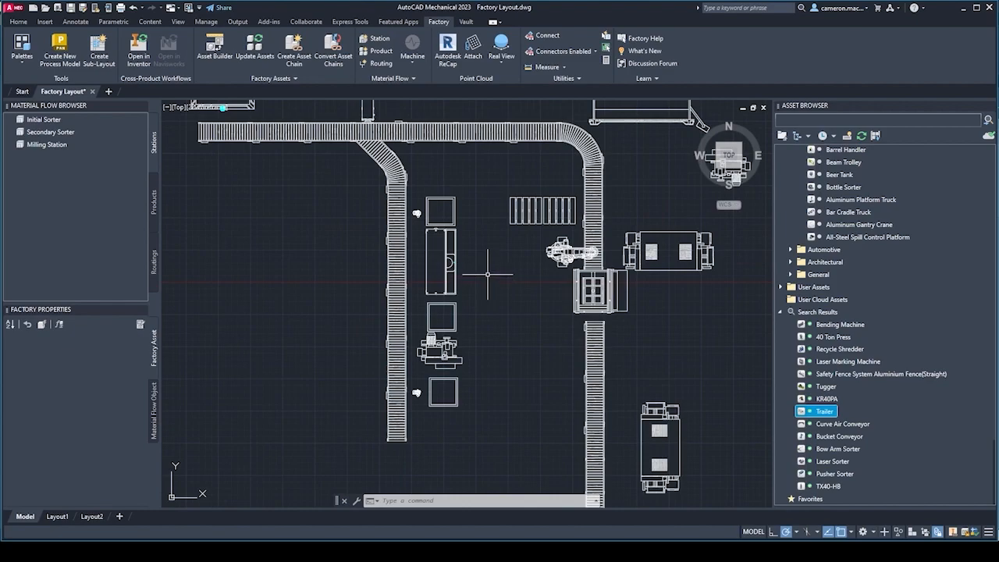
{"action": "mouse_move", "coordinate": [478, 250]}
{"action": "middle_mouse_down"}
{"action": "mouse_move", "coordinate": [468, 230]}
{"action": "mouse_move", "coordinate": [507, 275]}
{"action": "middle_mouse_up"}
{"action": "scroll", "coordinate": [504, 266], "scroll_direction": "down", "scroll_amount": 2}
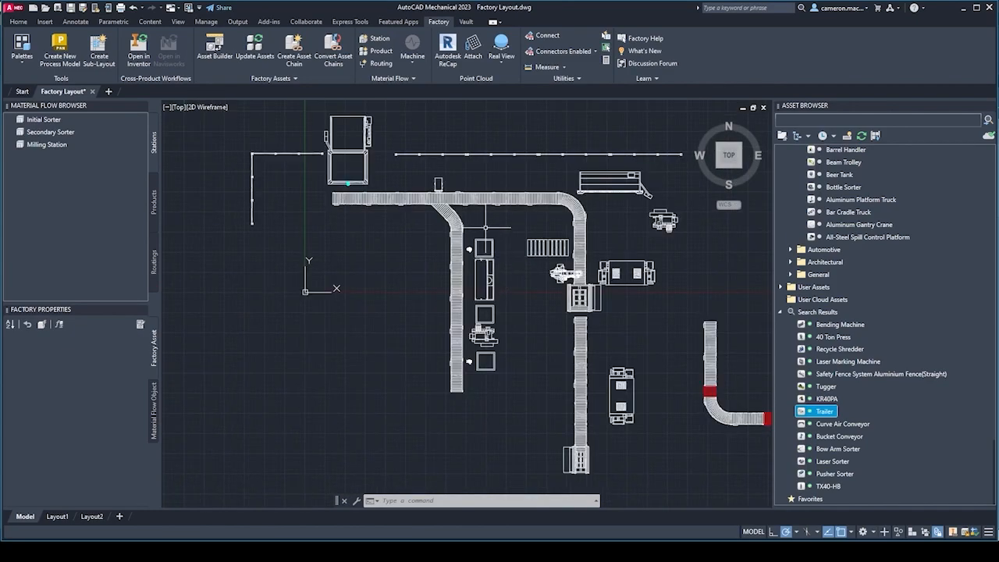
{"action": "middle_click_drag", "start_coordinate": [417, 270], "coordinate": [386, 254]}
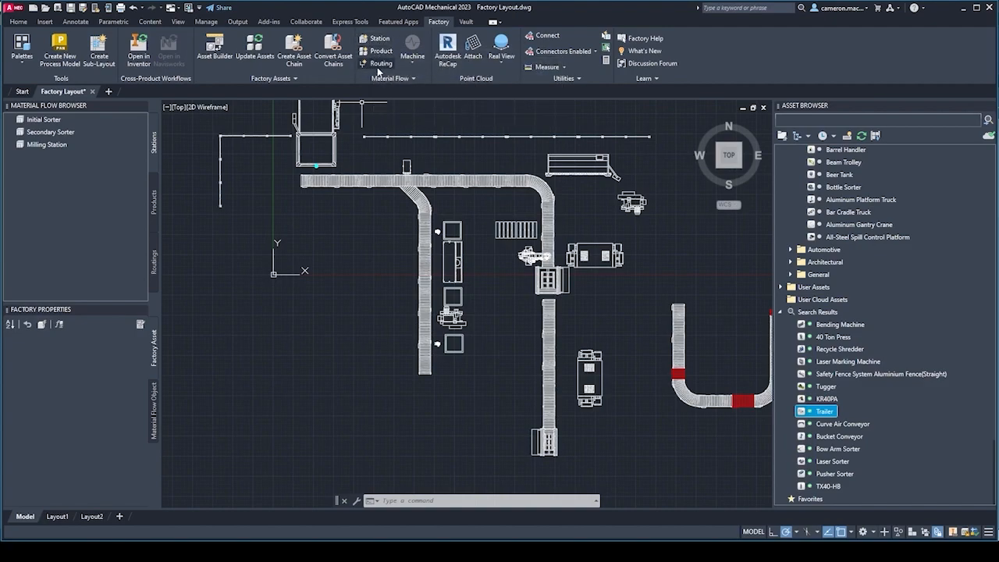
{"action": "left_click", "coordinate": [379, 63]}
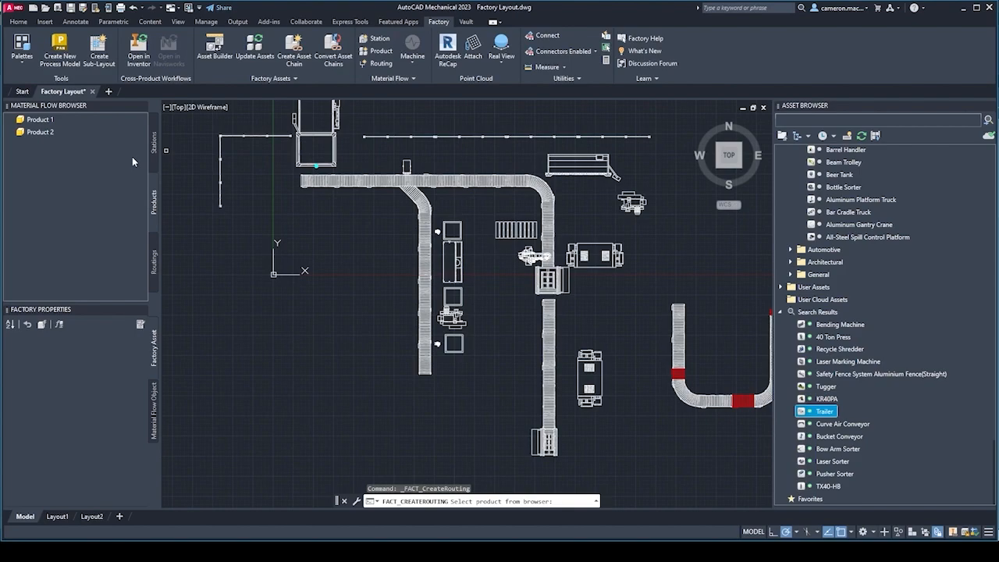
{"action": "left_click", "coordinate": [39, 120]}
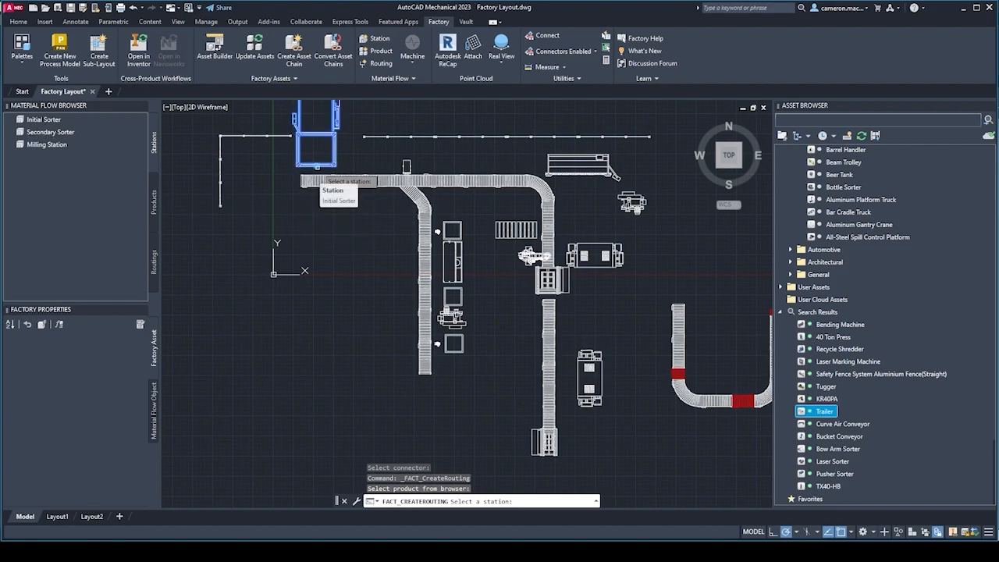
{"action": "left_click", "coordinate": [316, 165]}
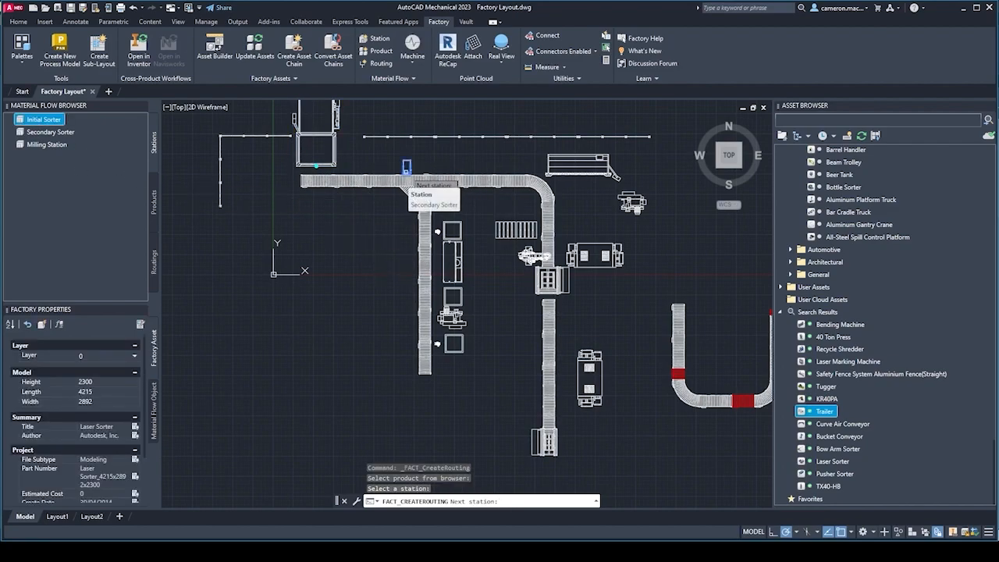
{"action": "left_click", "coordinate": [405, 186]}
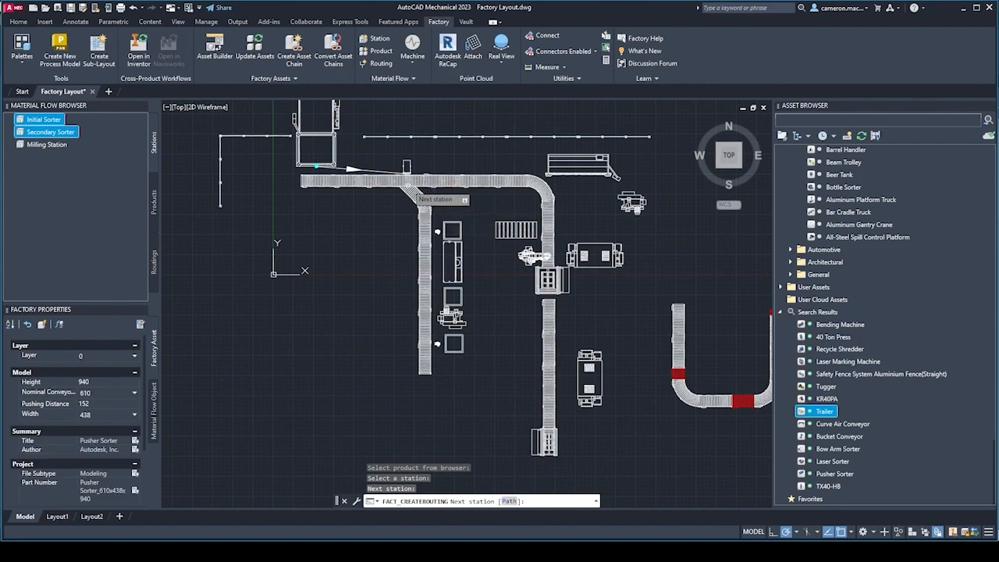
{"action": "left_click", "coordinate": [454, 269]}
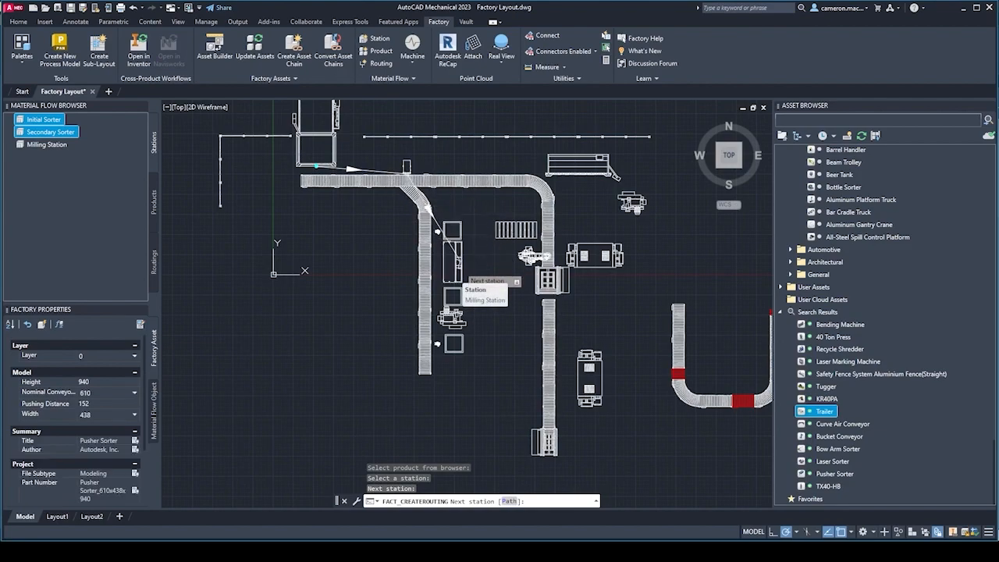
{"action": "right_click", "coordinate": [354, 237]}
{"action": "left_click", "coordinate": [375, 245]}
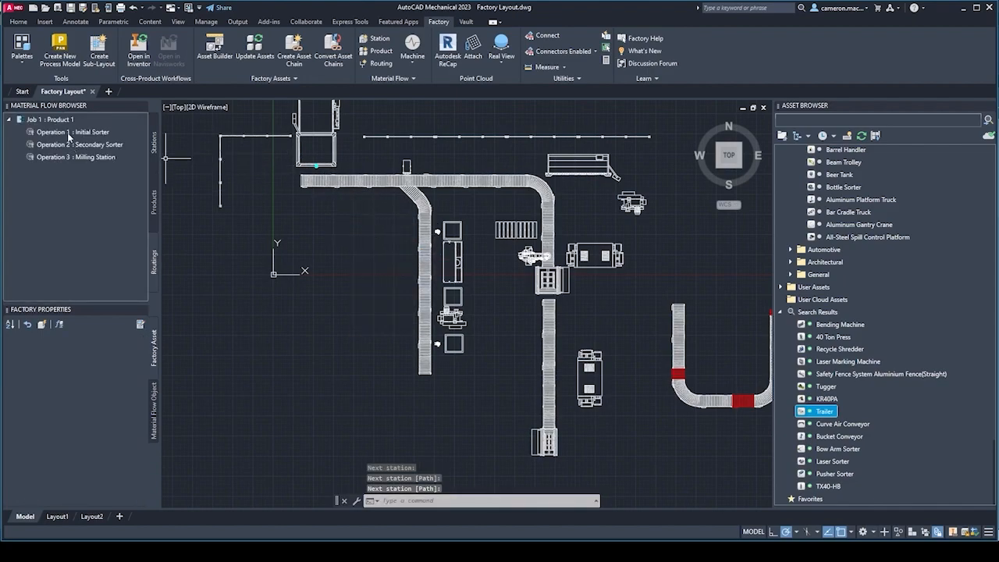
Examine the Product 1 job's route and its individual operations in the layout, then clear the selection.
{"action": "left_click", "coordinate": [63, 132]}
{"action": "left_click", "coordinate": [59, 120]}
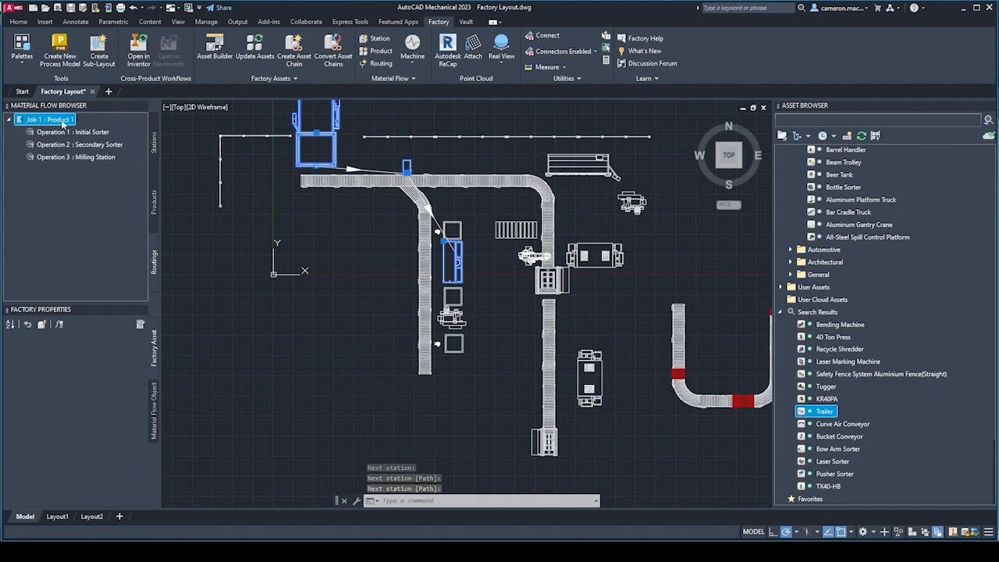
{"action": "scroll", "coordinate": [441, 246], "scroll_direction": "up", "scroll_amount": 4}
{"action": "scroll", "coordinate": [343, 228], "scroll_direction": "down", "scroll_amount": 1}
{"action": "middle_click_drag", "start_coordinate": [424, 301], "coordinate": [448, 326]}
{"action": "scroll", "coordinate": [440, 312], "scroll_direction": "down", "scroll_amount": 2}
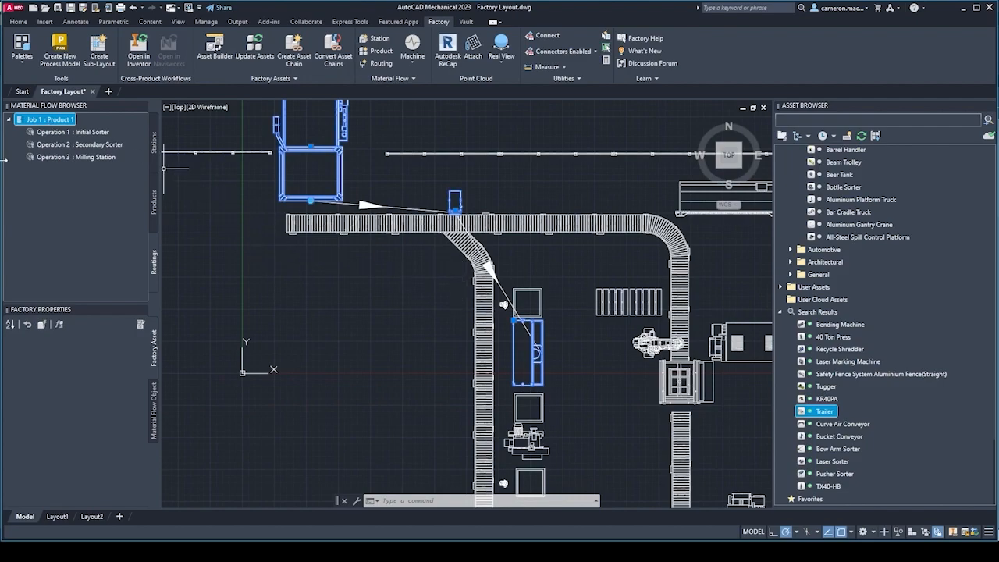
{"action": "left_click", "coordinate": [40, 133]}
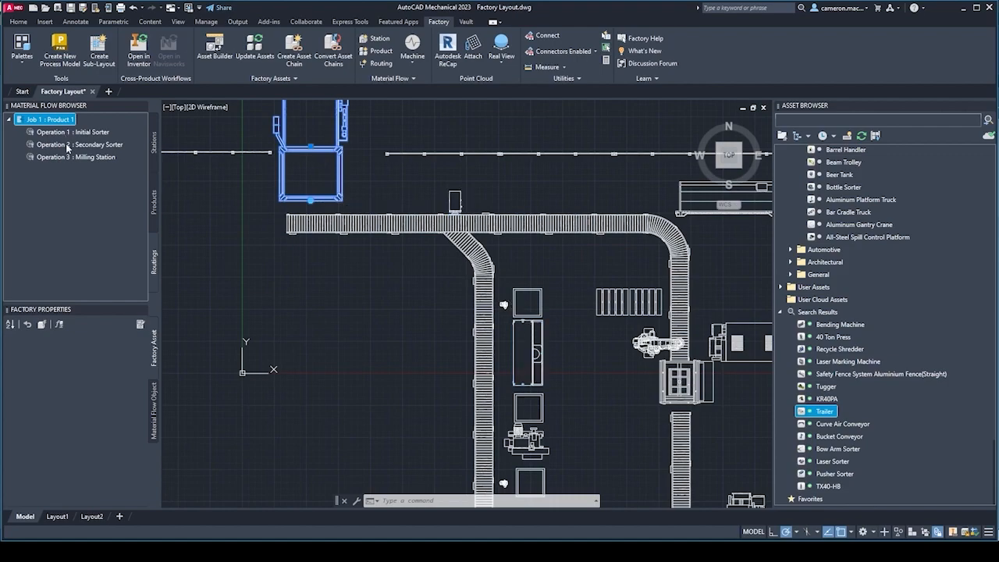
{"action": "left_click", "coordinate": [77, 159]}
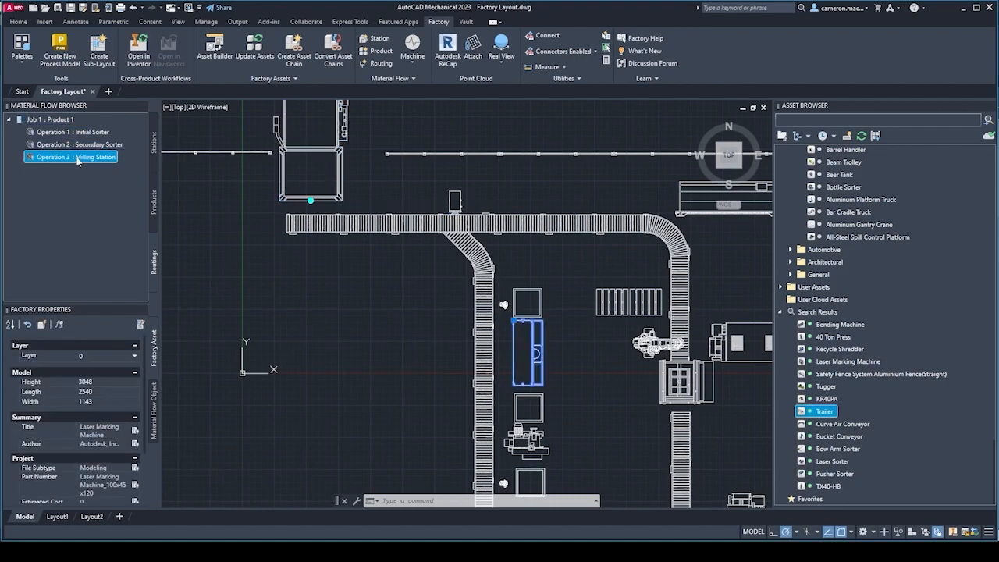
{"action": "left_click", "coordinate": [46, 121]}
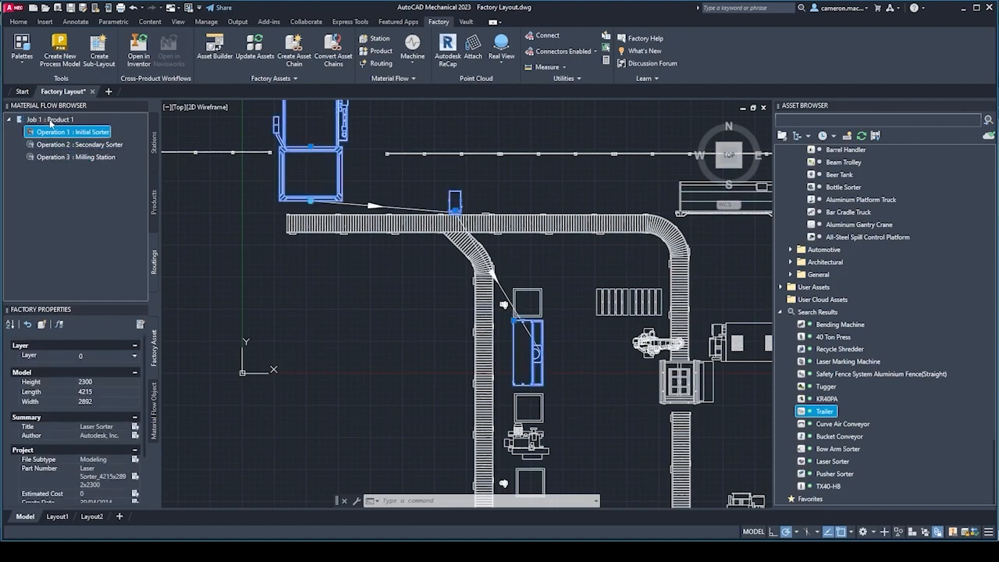
{"action": "scroll", "coordinate": [346, 279], "scroll_direction": "down", "scroll_amount": 2}
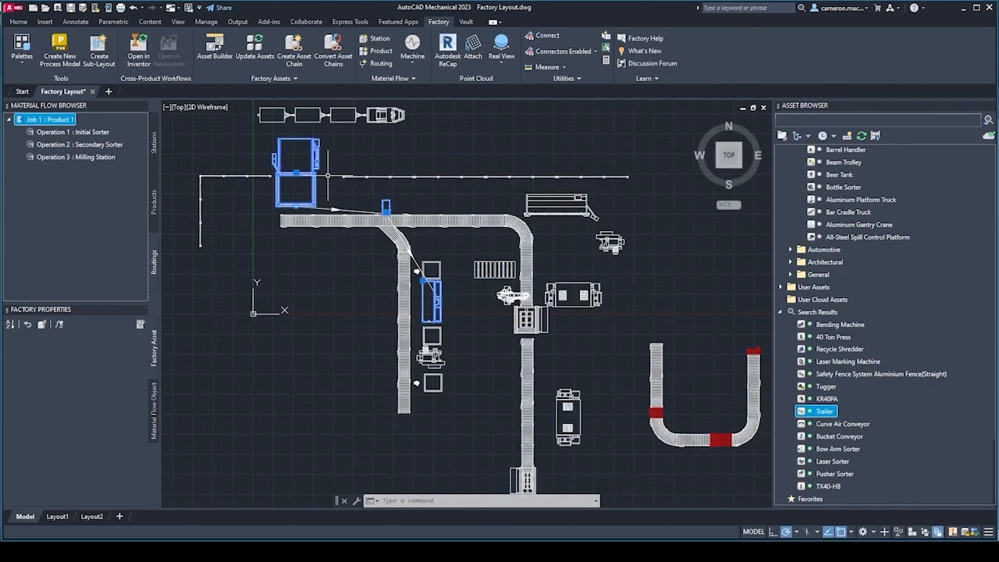
{"action": "left_click", "coordinate": [336, 274]}
{"action": "key", "text": "Escape"}
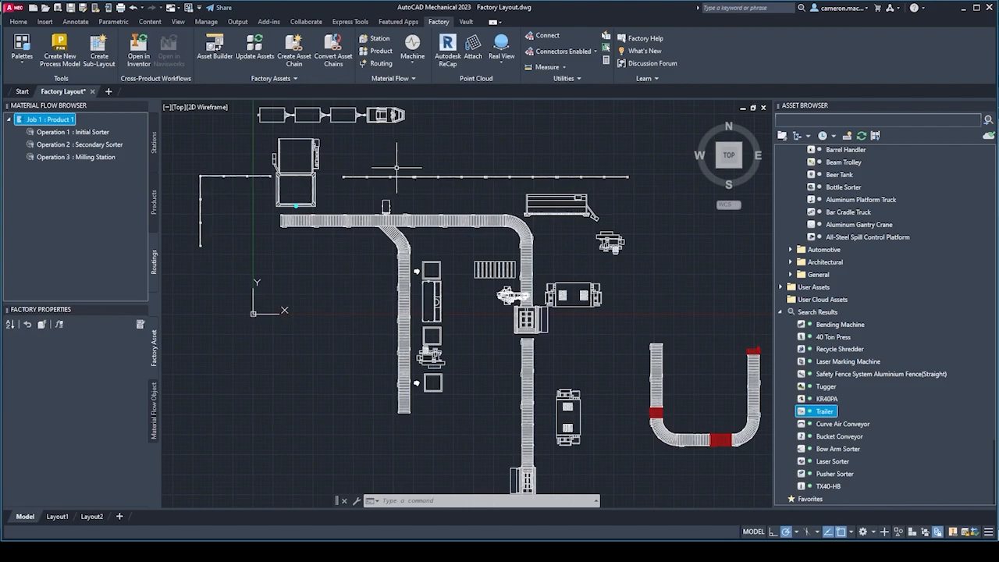
Display the Machine analysis of the material flow in the layout and close it again.
{"action": "left_click", "coordinate": [413, 65]}
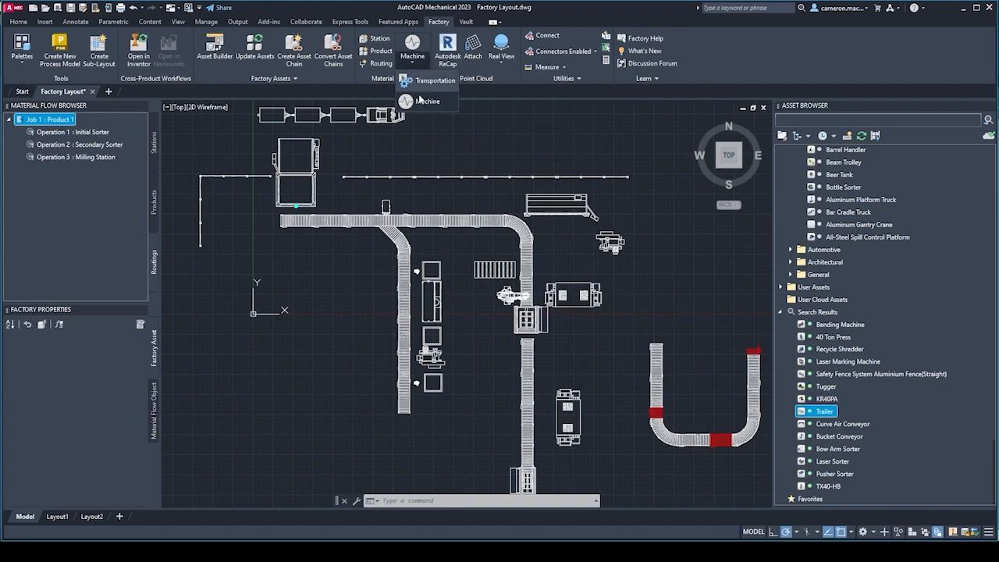
{"action": "left_click", "coordinate": [419, 101]}
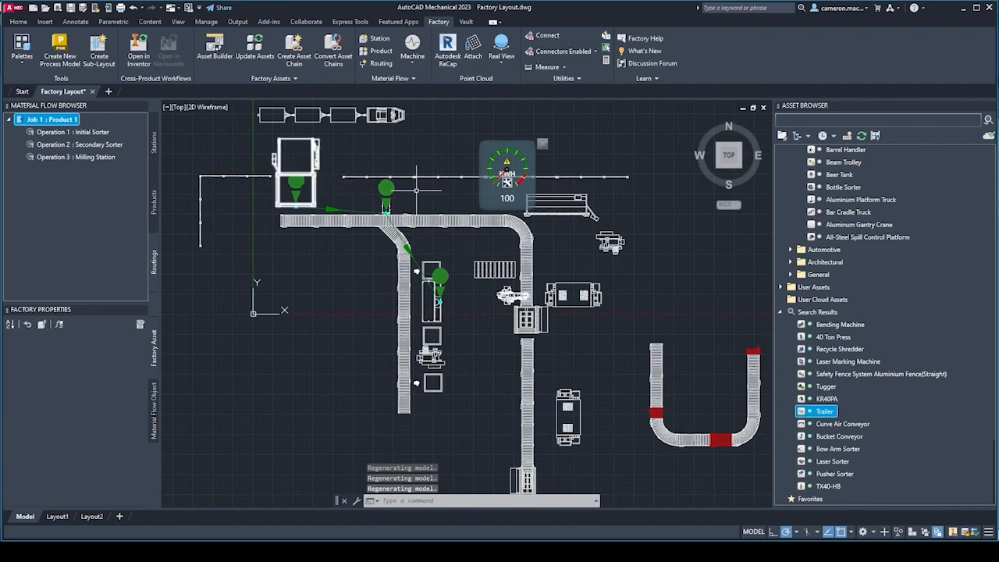
{"action": "key", "text": "Escape"}
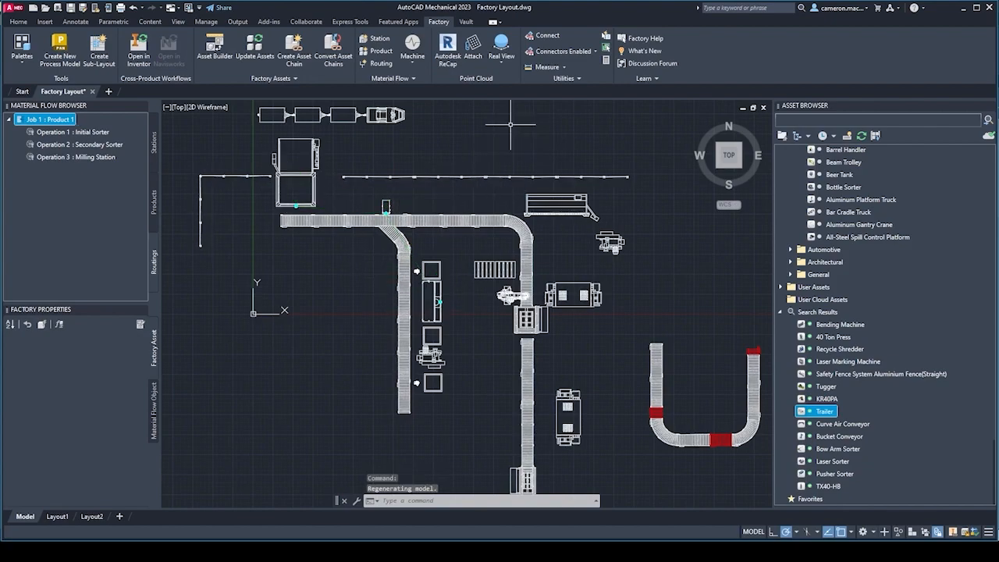
{"action": "left_click", "coordinate": [414, 66]}
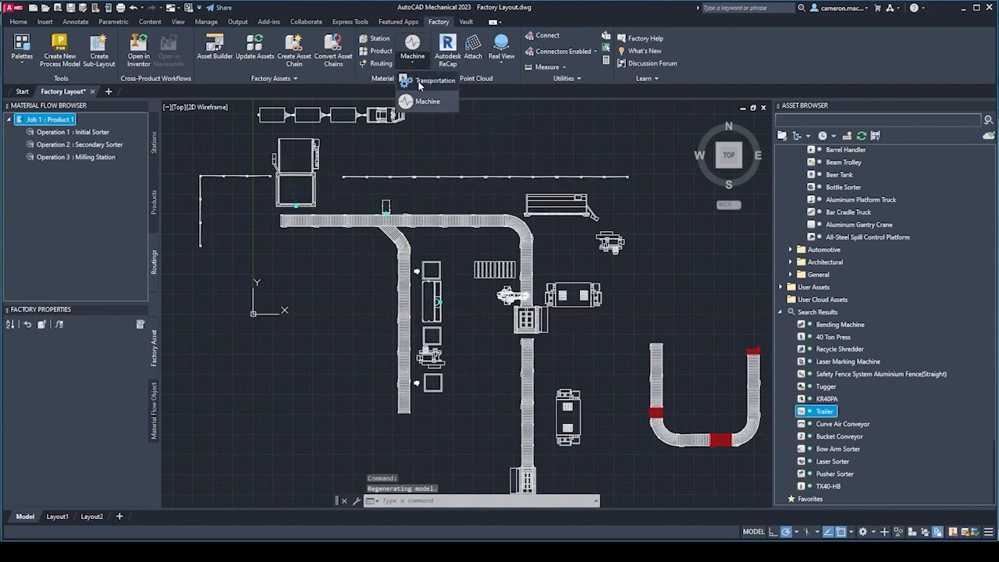
{"action": "key", "text": "Escape"}
{"action": "key", "text": "Escape"}
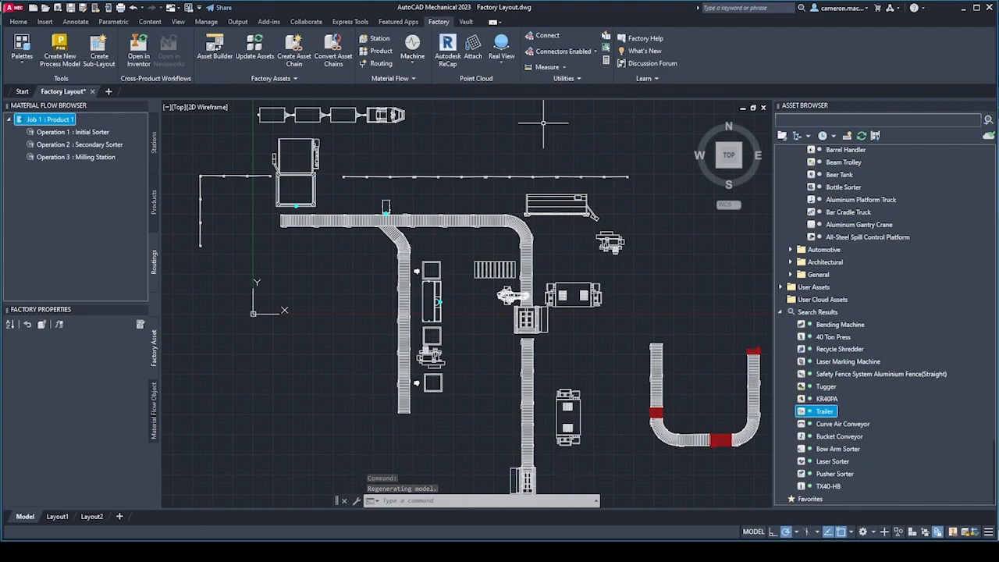
{"action": "key", "text": "Escape"}
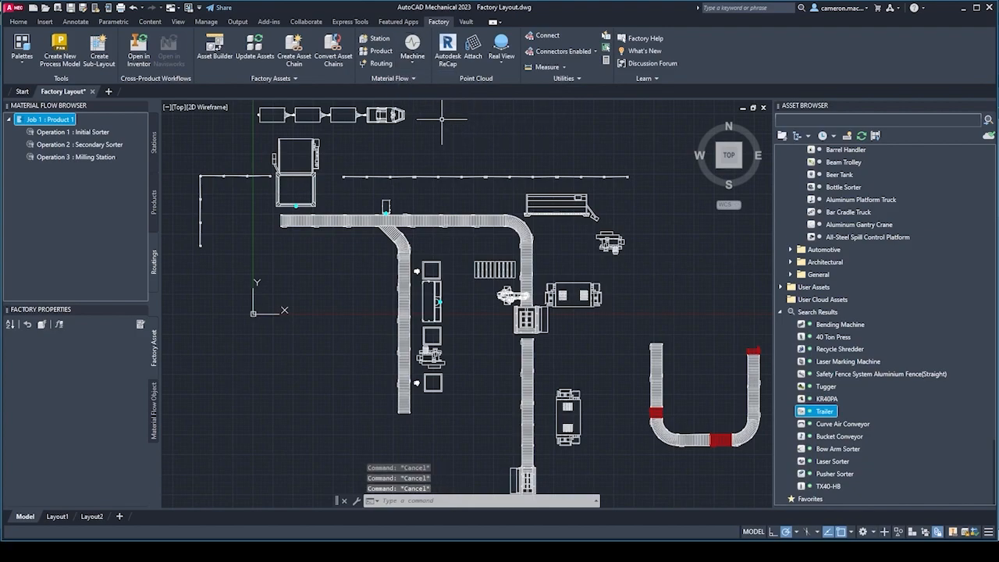
{"action": "left_click", "coordinate": [401, 81]}
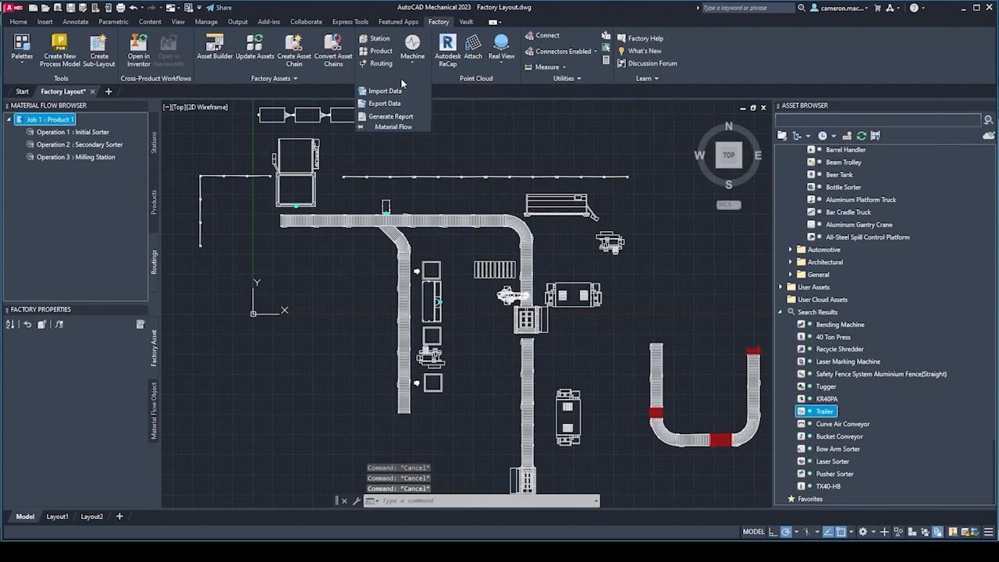
{"action": "left_click", "coordinate": [510, 118]}
{"action": "key", "text": "Escape"}
{"action": "key", "text": "Escape"}
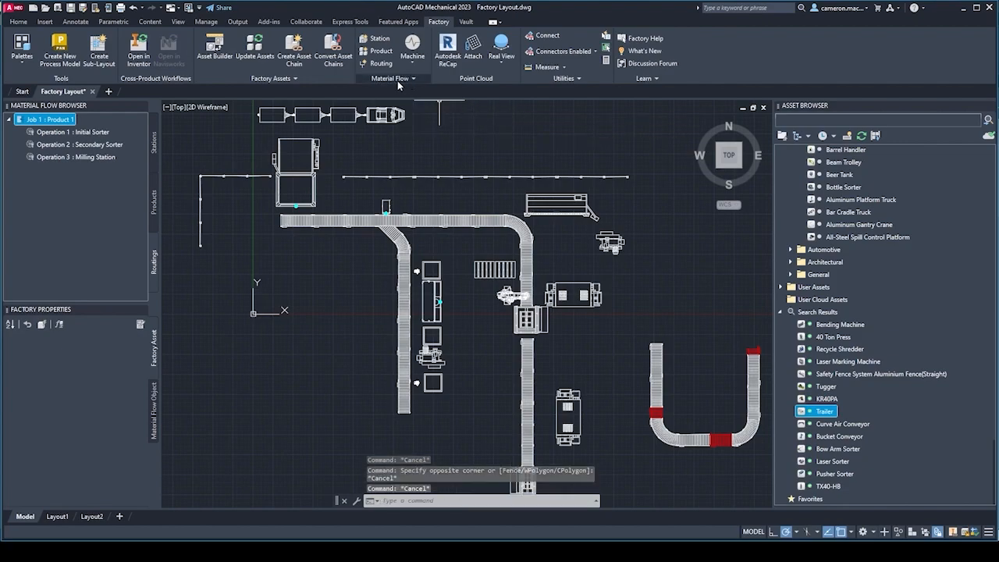
{"action": "left_click", "coordinate": [398, 80]}
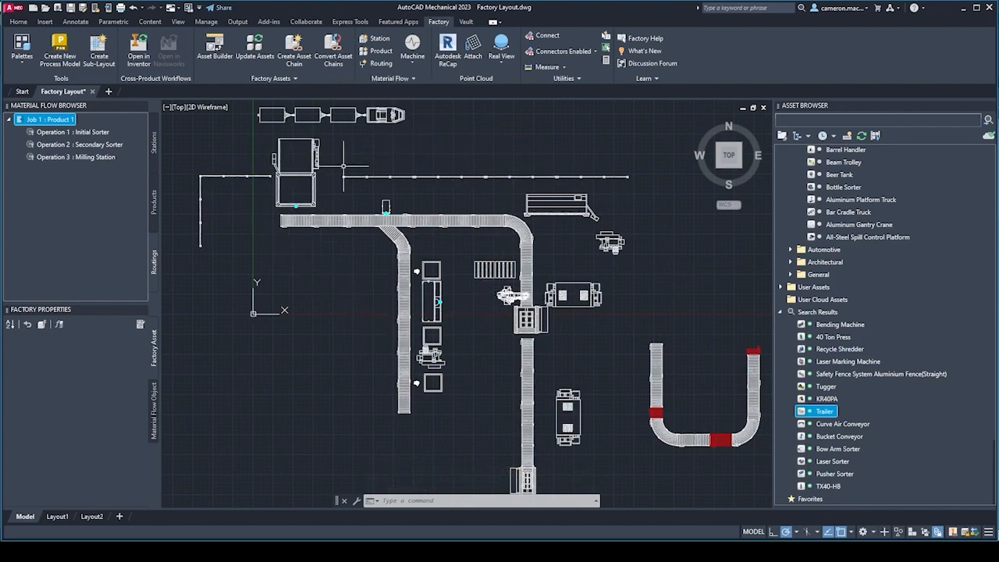
{"action": "left_click", "coordinate": [383, 79]}
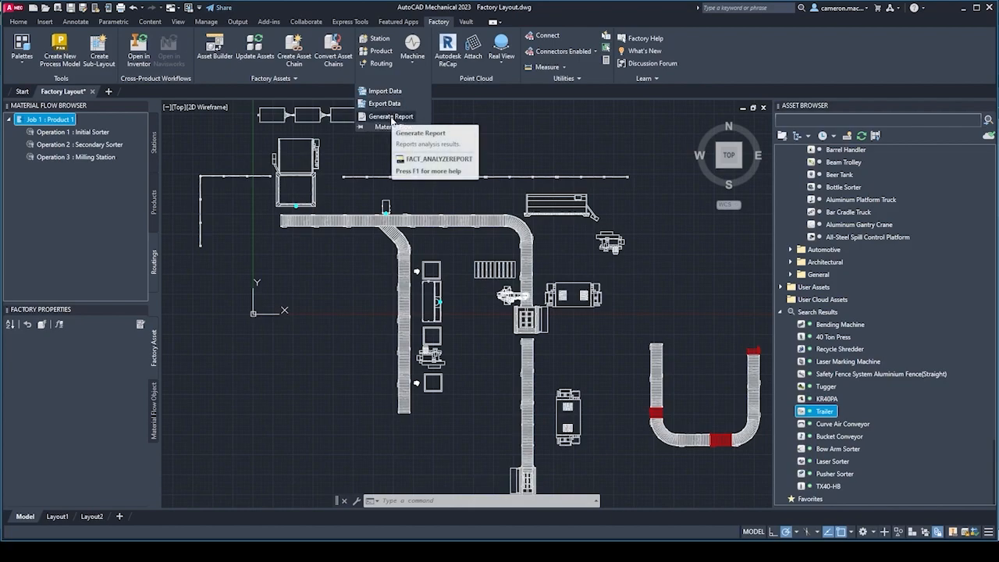
{"action": "key", "text": "Escape"}
{"action": "key", "text": "Escape"}
{"action": "key", "text": "Escape"}
{"action": "left_click", "coordinate": [498, 145]}
{"action": "key", "text": "Escape"}
{"action": "key", "text": "Escape"}
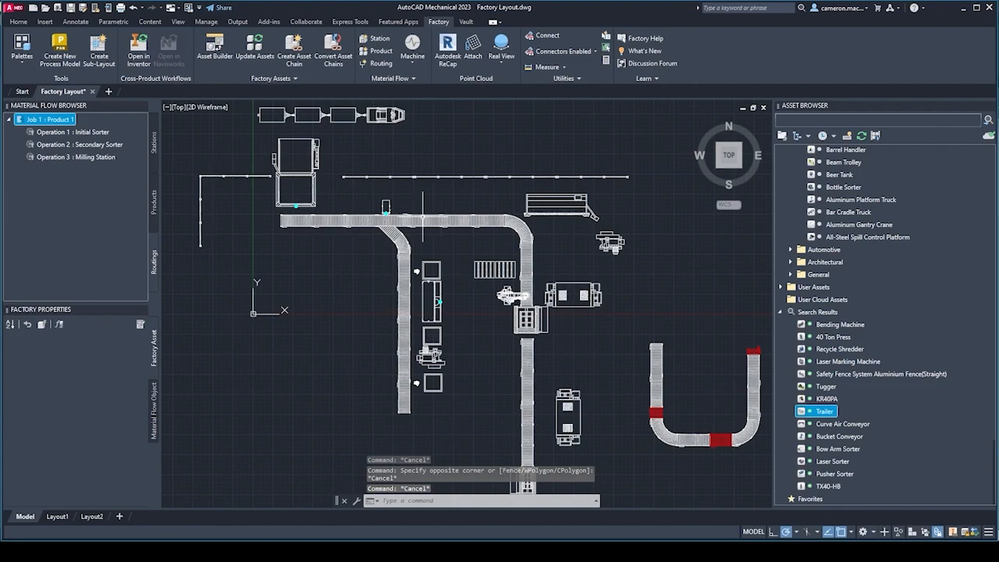
{"action": "middle_click_drag", "start_coordinate": [475, 149], "coordinate": [479, 140]}
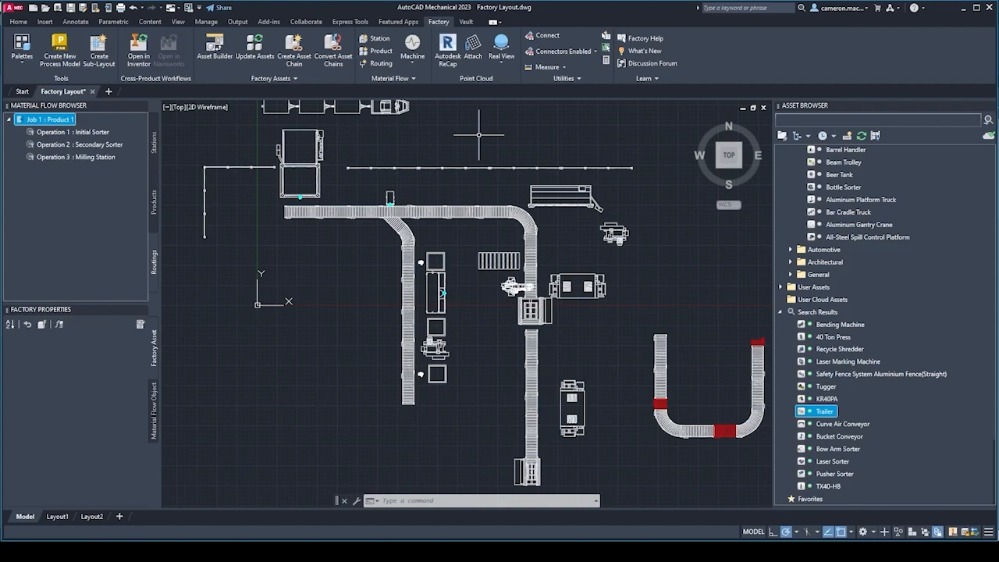
{"action": "key", "text": "Escape"}
{"action": "key", "text": "Escape"}
{"action": "key", "text": "Escape"}
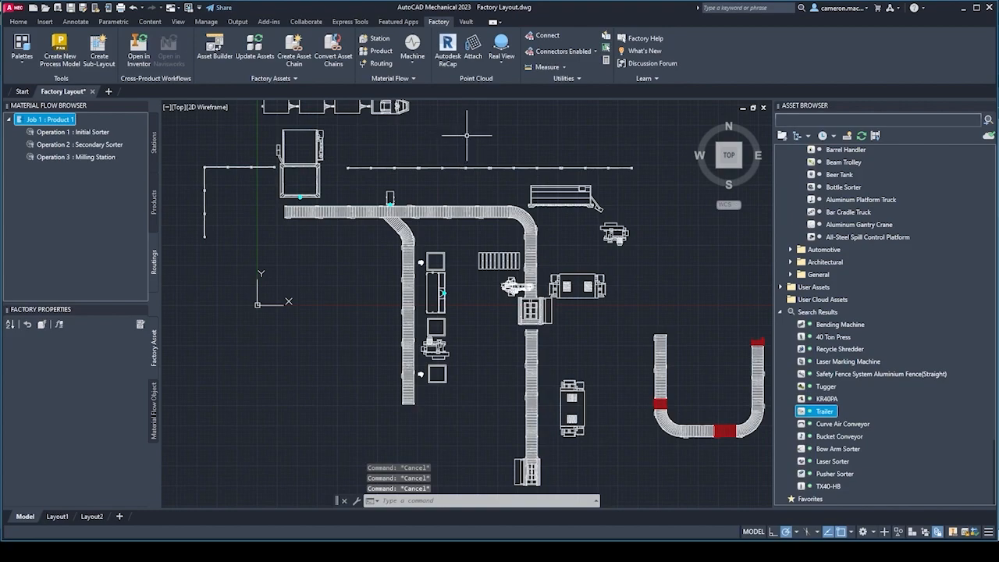
Switch to the factory layout in Inventor and import the existing model Shelf.ipt as a factory asset.
{"action": "mouse_move", "coordinate": [499, 551]}
{"action": "left_click", "coordinate": [499, 509]}
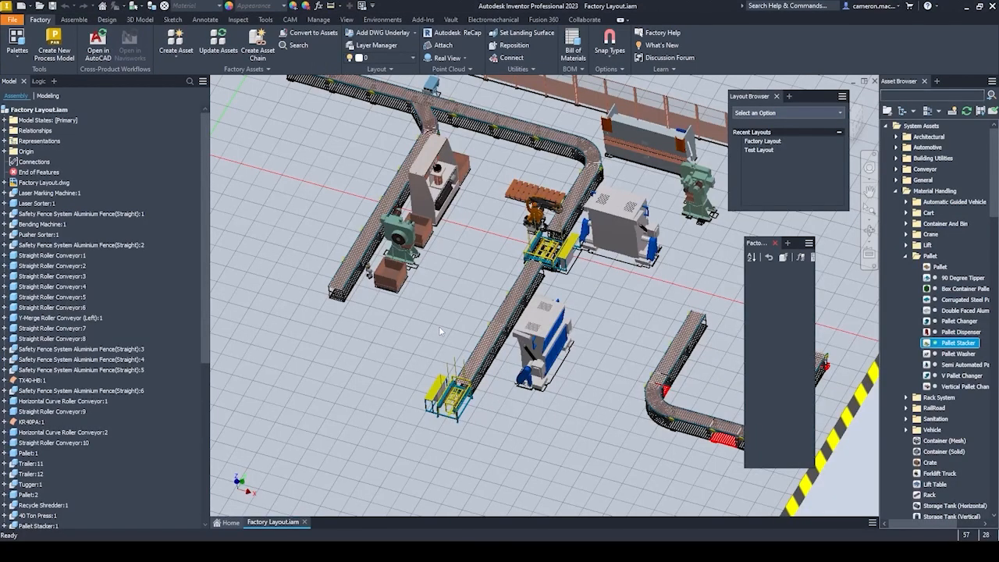
{"action": "scroll", "coordinate": [457, 316], "scroll_direction": "down", "scroll_amount": 5}
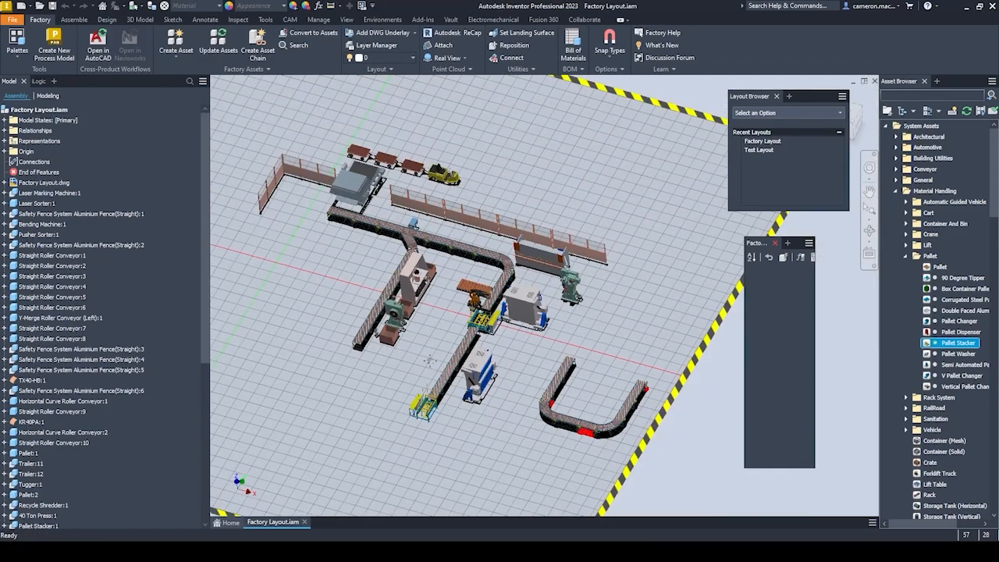
{"action": "middle_click_drag", "start_coordinate": [416, 357], "coordinate": [413, 341]}
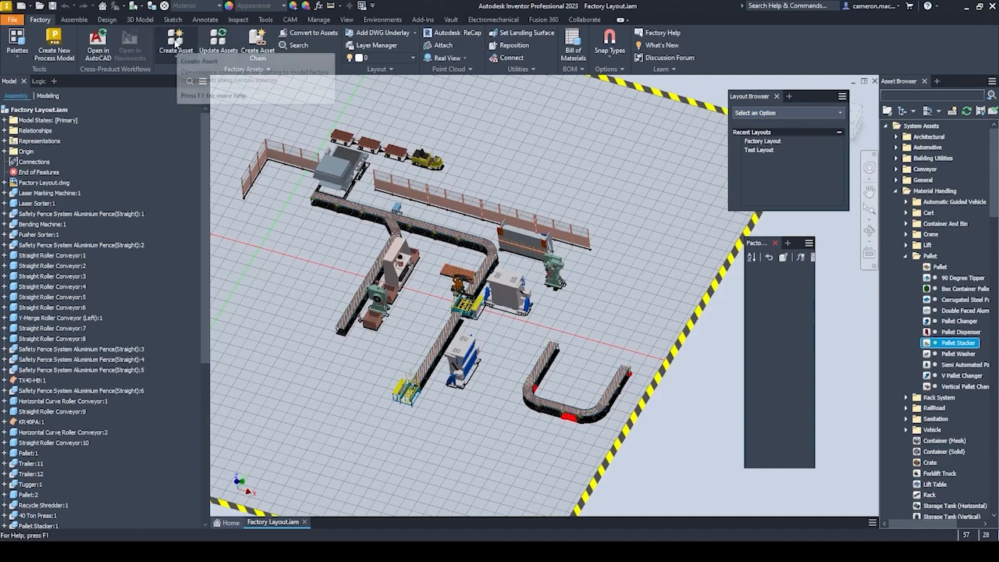
{"action": "left_click", "coordinate": [176, 47]}
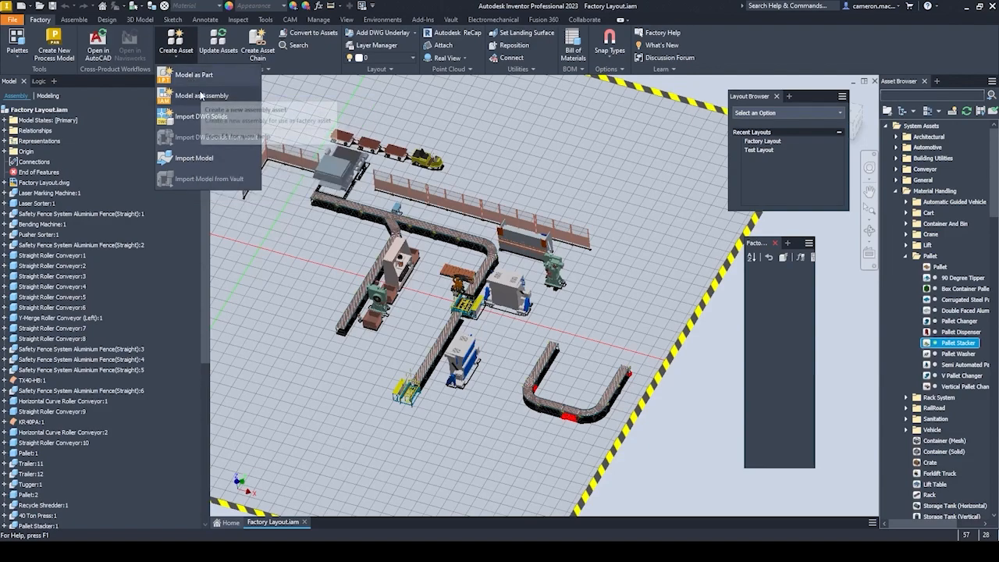
{"action": "left_click", "coordinate": [195, 159]}
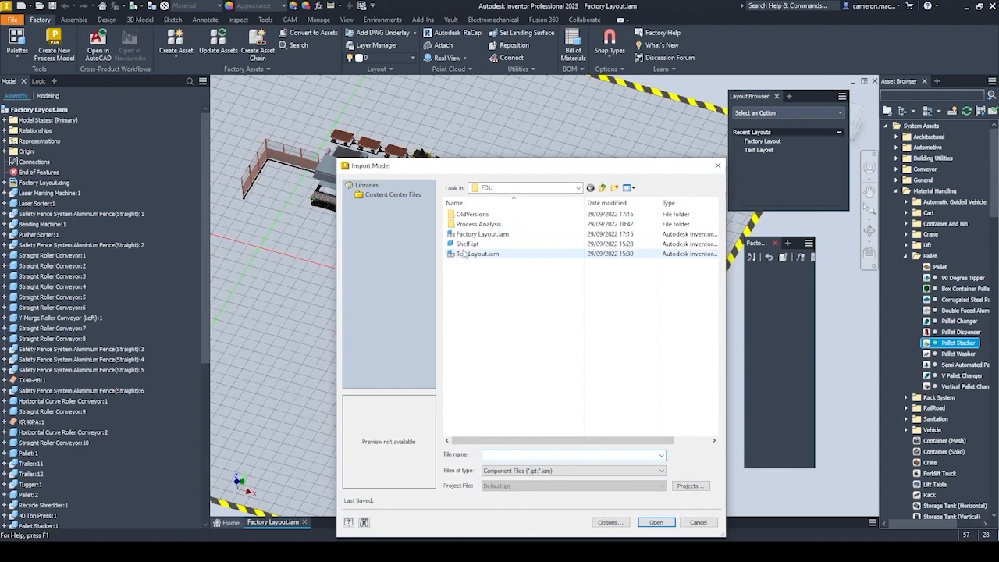
{"action": "left_click", "coordinate": [464, 244]}
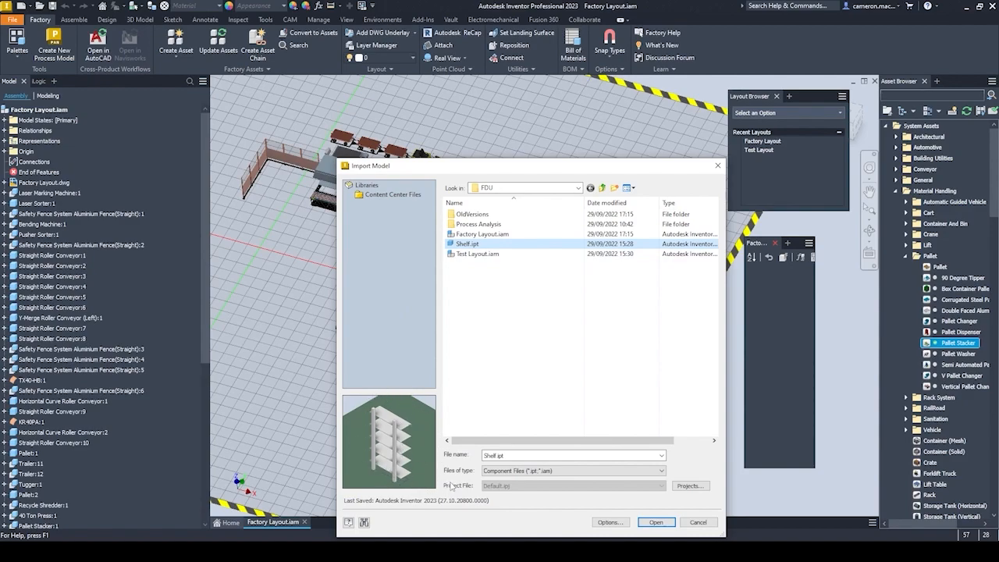
{"action": "left_click", "coordinate": [660, 524]}
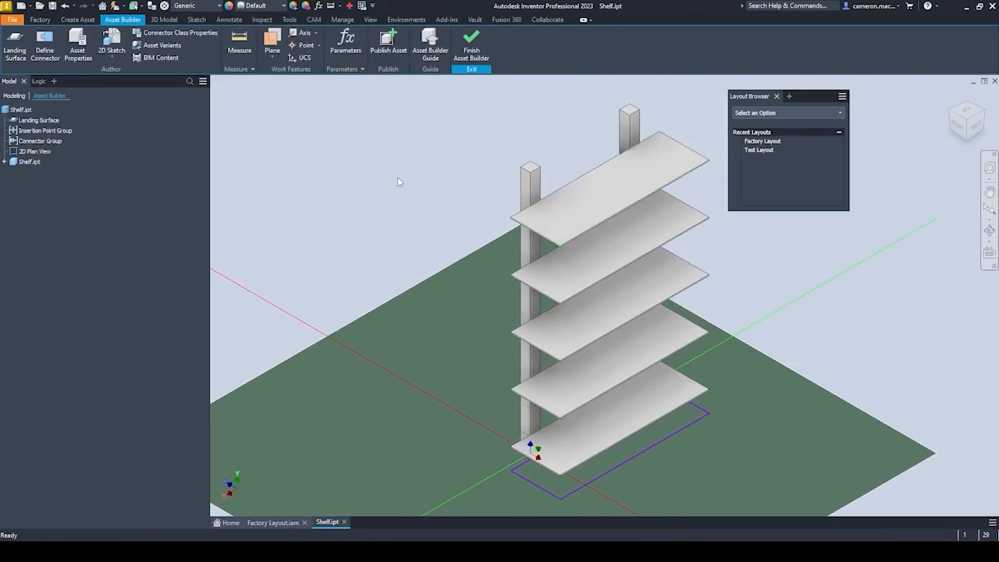
Inspect the landing surface under the shelf's post, and start the connector definition and leave it without placing a connector.
{"action": "middle_click_drag", "start_coordinate": [393, 204], "coordinate": [281, 131]}
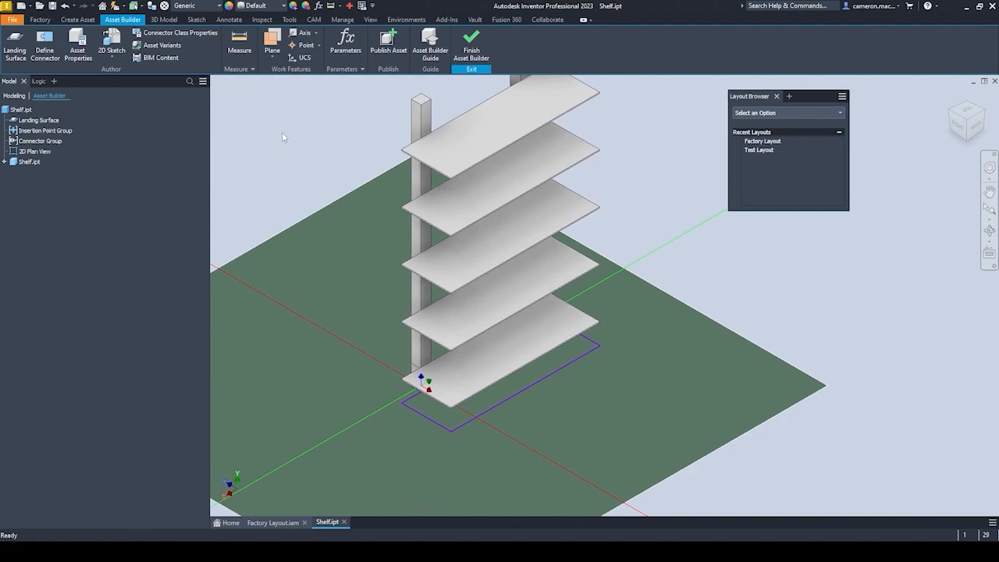
{"action": "left_click", "coordinate": [26, 45]}
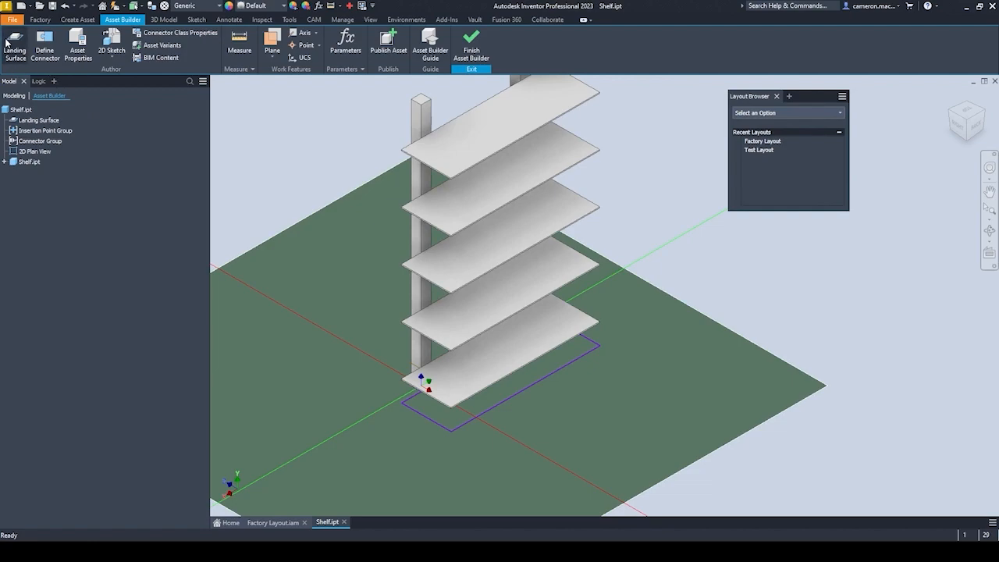
{"action": "mouse_move", "coordinate": [419, 398]}
{"action": "middle_mouse_down", "text": "shift"}
{"action": "mouse_move", "coordinate": [414, 305]}
{"action": "mouse_move", "coordinate": [413, 401]}
{"action": "middle_mouse_up", "text": "shift"}
{"action": "scroll", "coordinate": [395, 410], "scroll_direction": "up", "scroll_amount": 5}
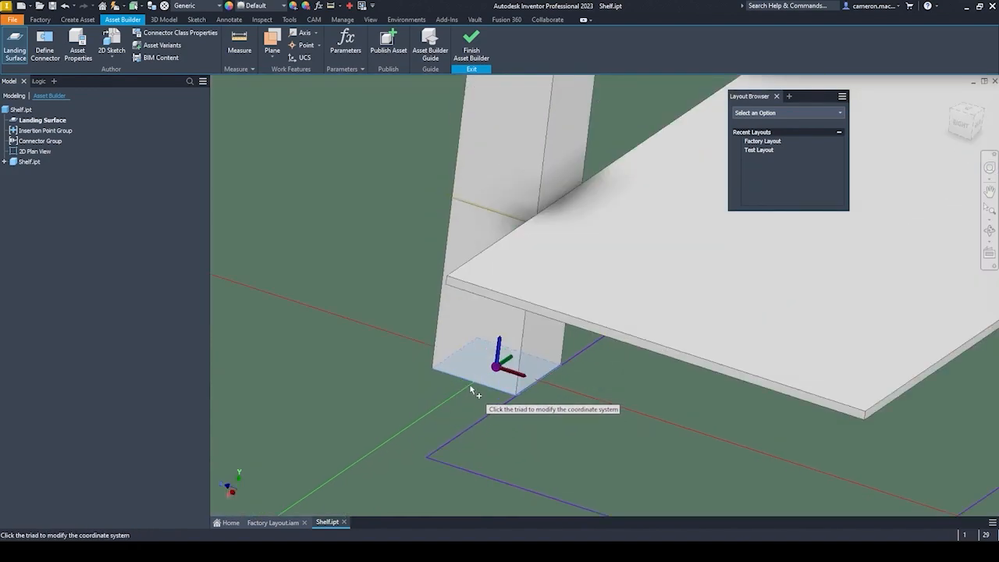
{"action": "scroll", "coordinate": [464, 383], "scroll_direction": "down", "scroll_amount": 5}
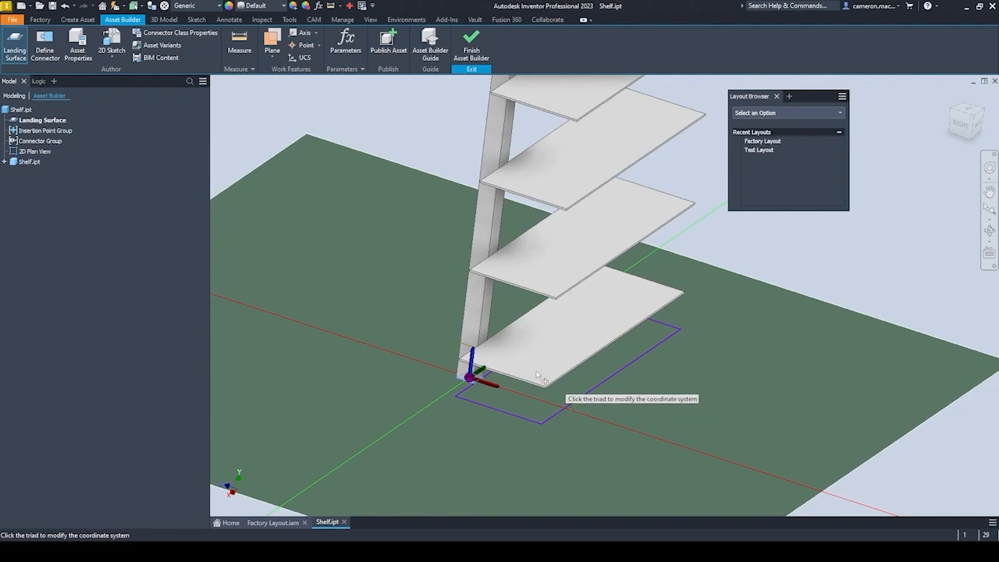
{"action": "left_click", "coordinate": [46, 50]}
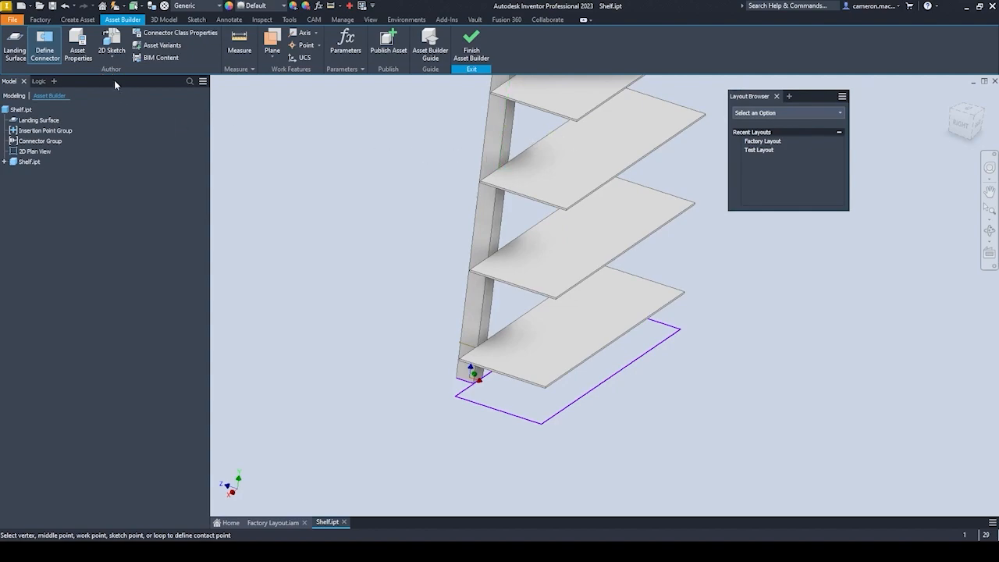
{"action": "key", "text": "Escape"}
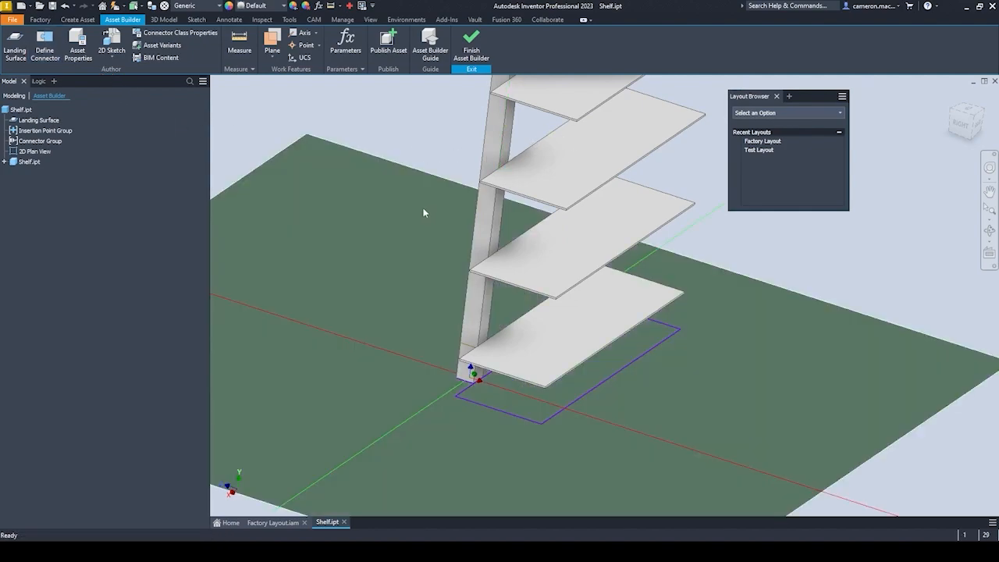
Review the summary, project and descriptor information in the shelf's asset properties and close them without changes.
{"action": "left_click", "coordinate": [81, 53]}
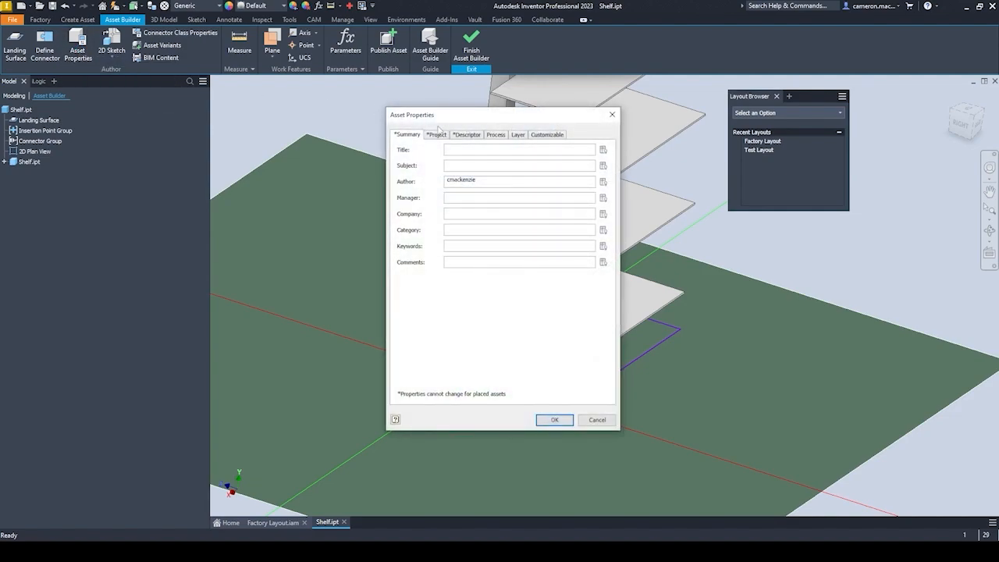
{"action": "left_click", "coordinate": [439, 135]}
{"action": "left_click", "coordinate": [469, 136]}
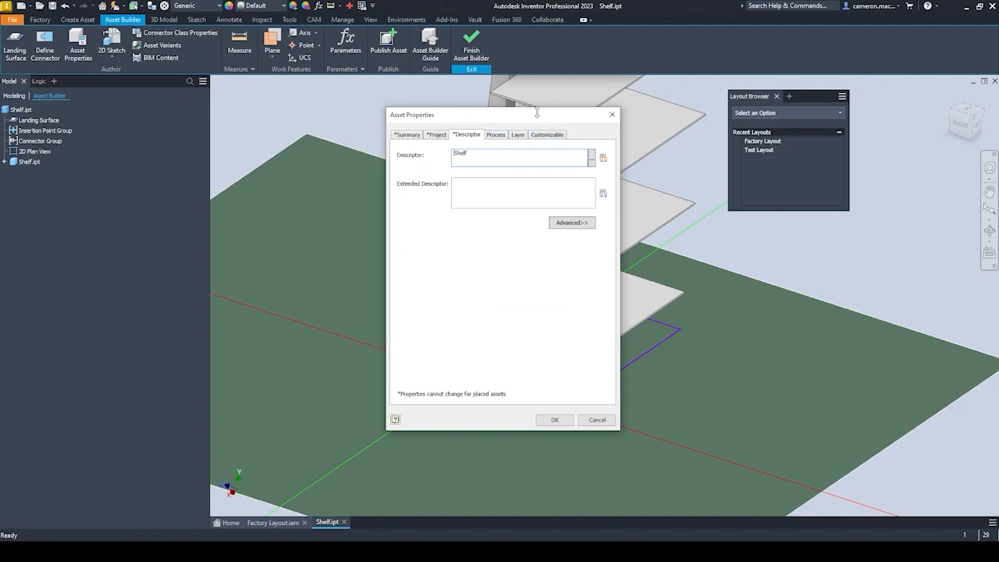
{"action": "left_click", "coordinate": [613, 116]}
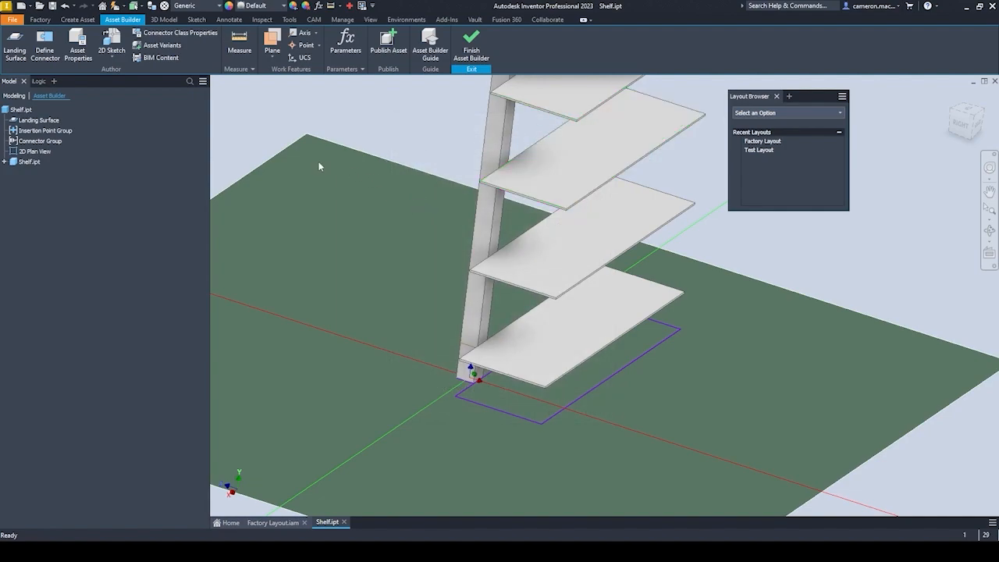
Import Shelf.dwg as the shelf's 2D asset sketch, replacing the contents of the existing sketch.
{"action": "scroll", "coordinate": [398, 208], "scroll_direction": "down", "scroll_amount": 3}
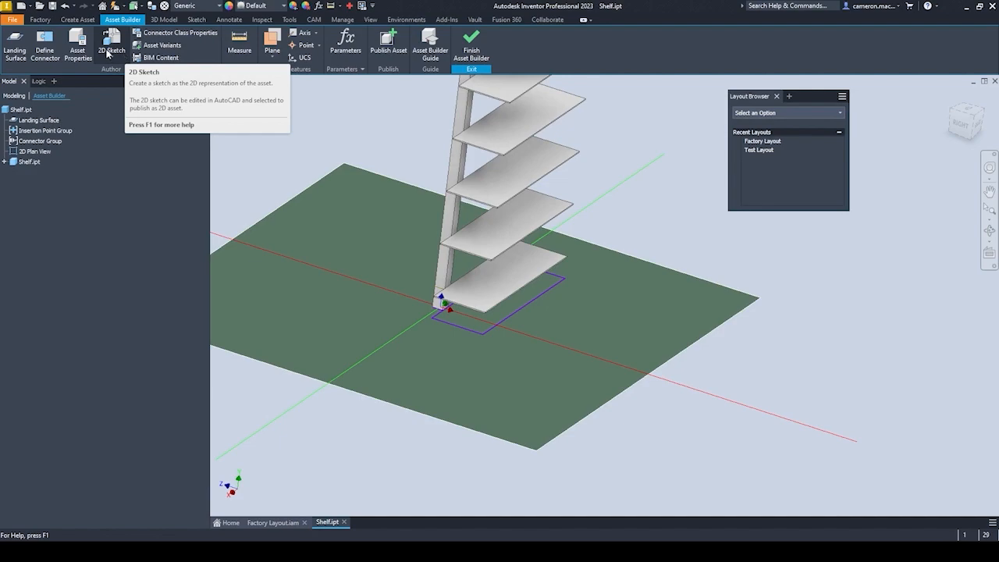
{"action": "left_click", "coordinate": [110, 55]}
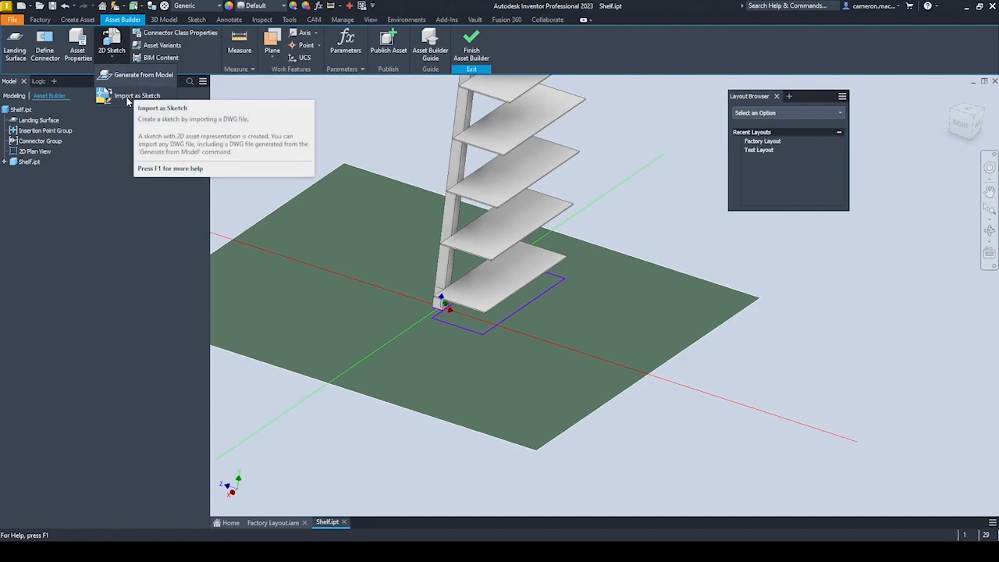
{"action": "scroll", "coordinate": [348, 245], "scroll_direction": "up", "scroll_amount": 2}
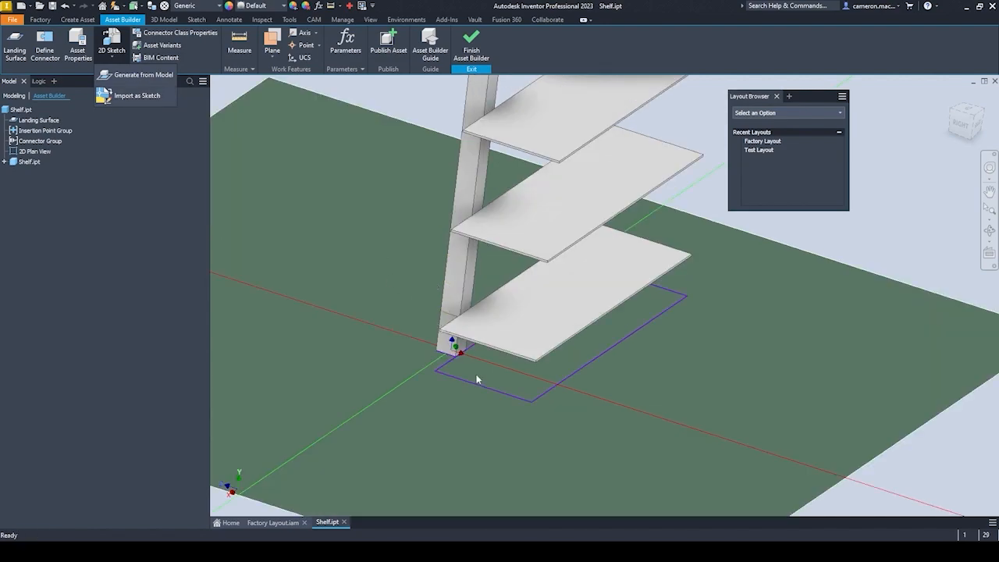
{"action": "scroll", "coordinate": [477, 375], "scroll_direction": "up", "scroll_amount": 2}
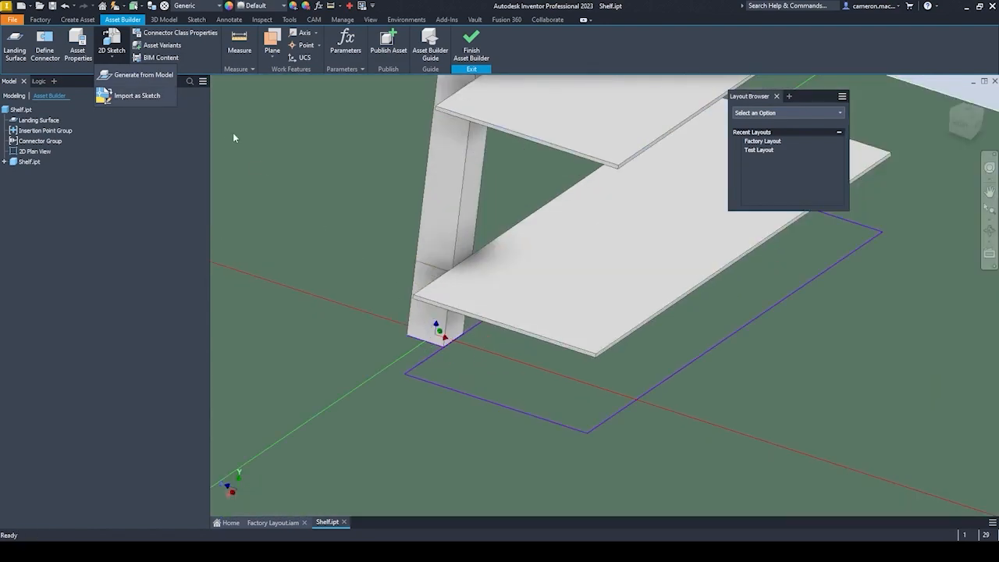
{"action": "left_click", "coordinate": [137, 95]}
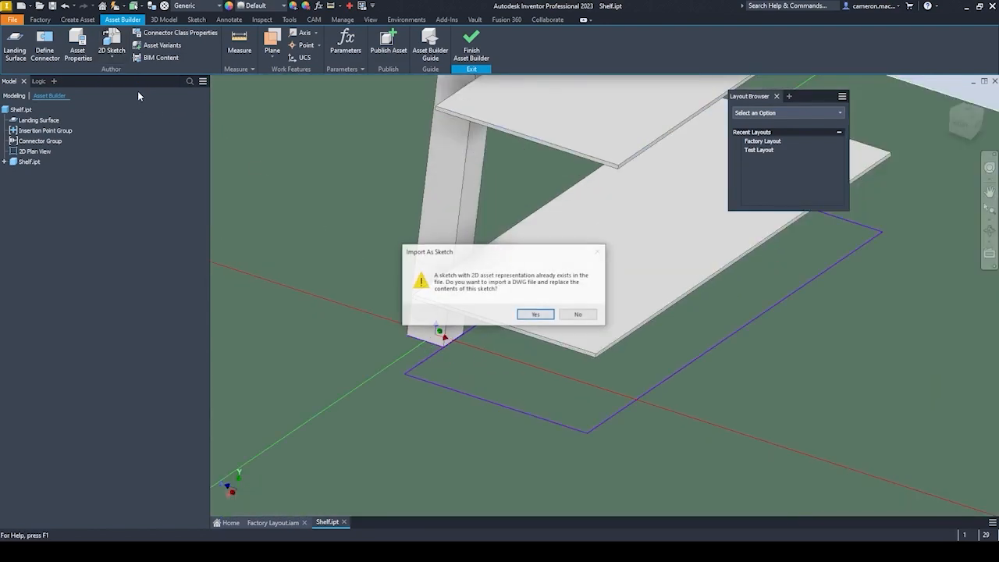
{"action": "left_click", "coordinate": [537, 314]}
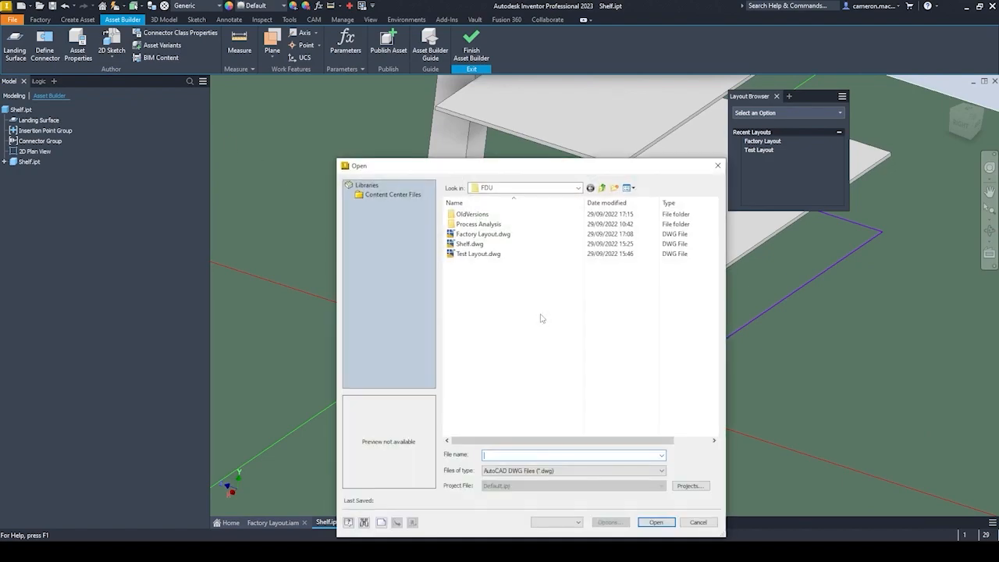
{"action": "left_click", "coordinate": [470, 245]}
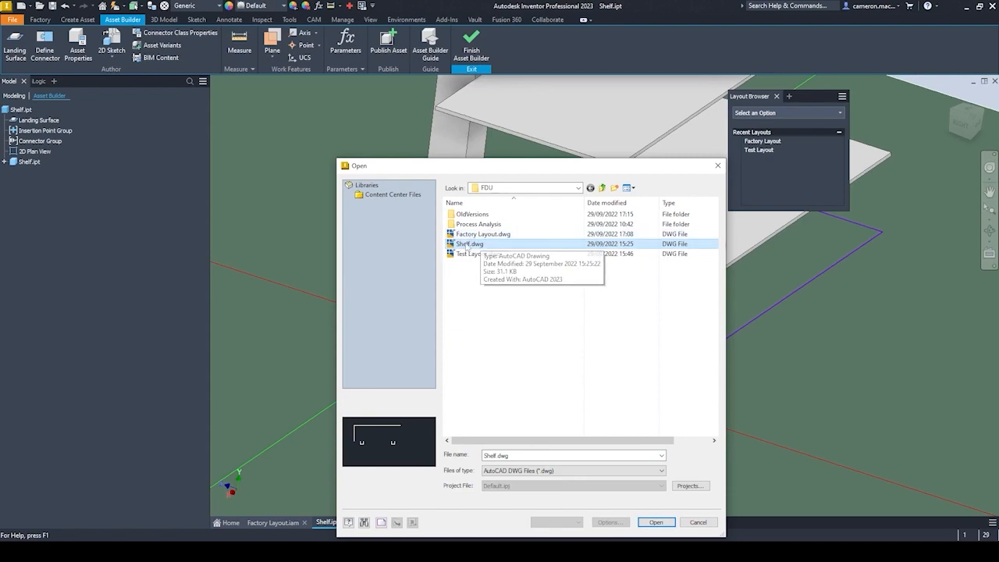
{"action": "left_click", "coordinate": [656, 521]}
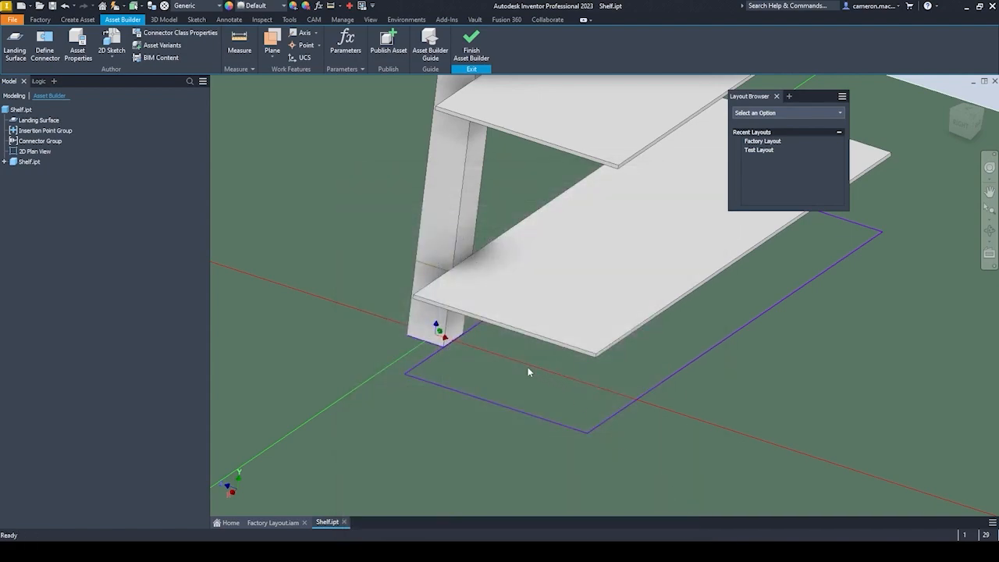
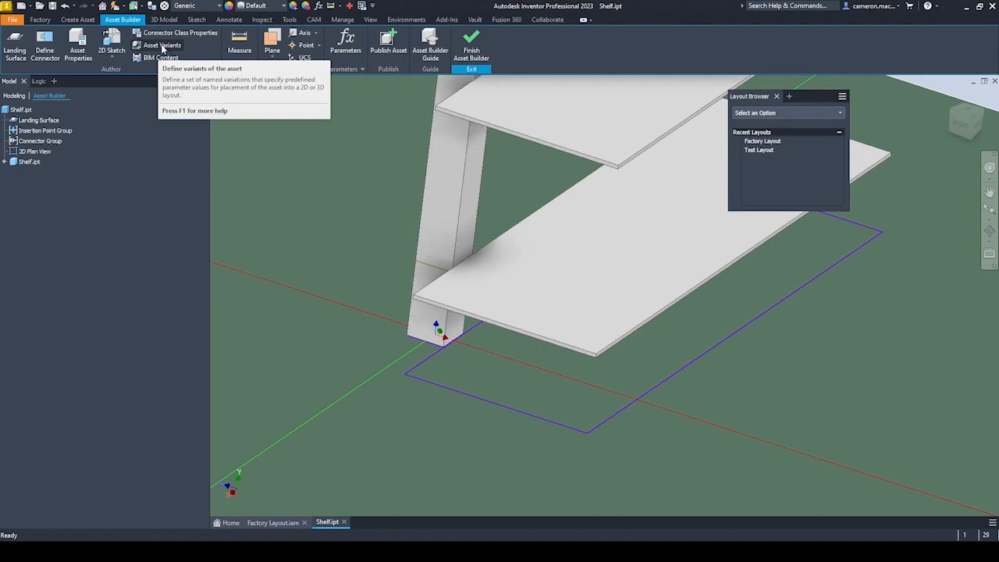
Review the shelf's asset variants table and check which of its model parameters are marked as key.
{"action": "left_click", "coordinate": [163, 45]}
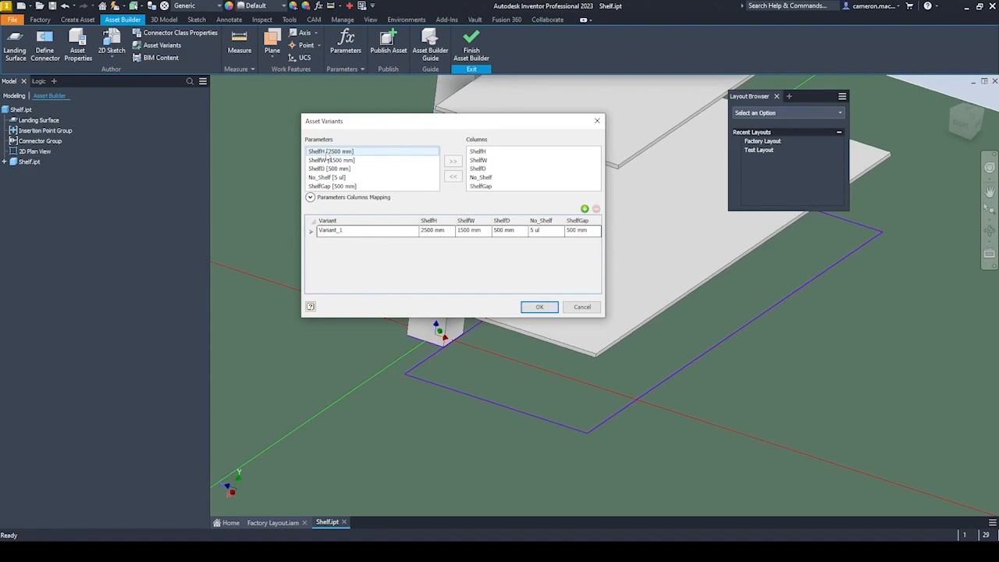
{"action": "left_click", "coordinate": [596, 122]}
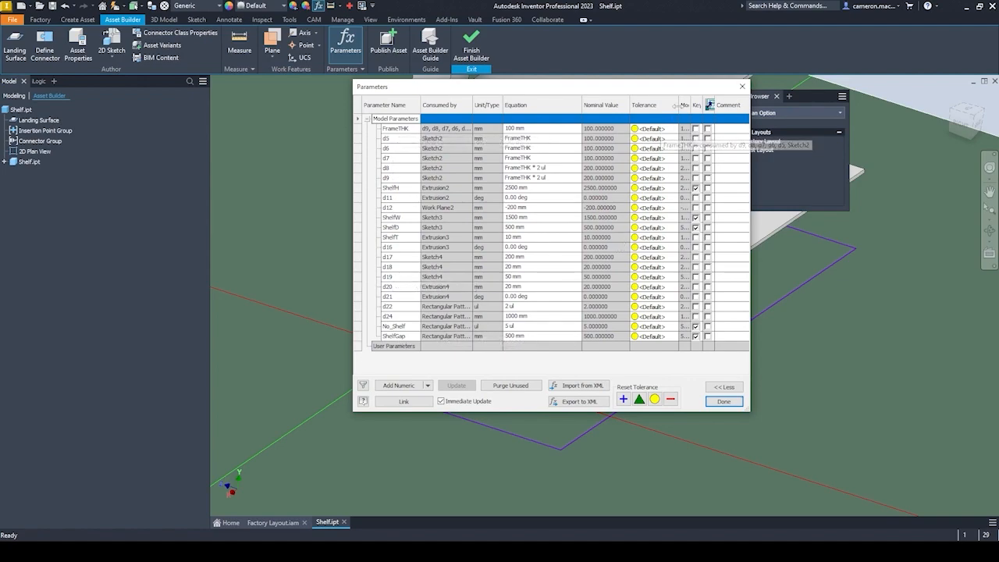
{"action": "left_click_drag", "start_coordinate": [708, 104], "coordinate": [730, 104]}
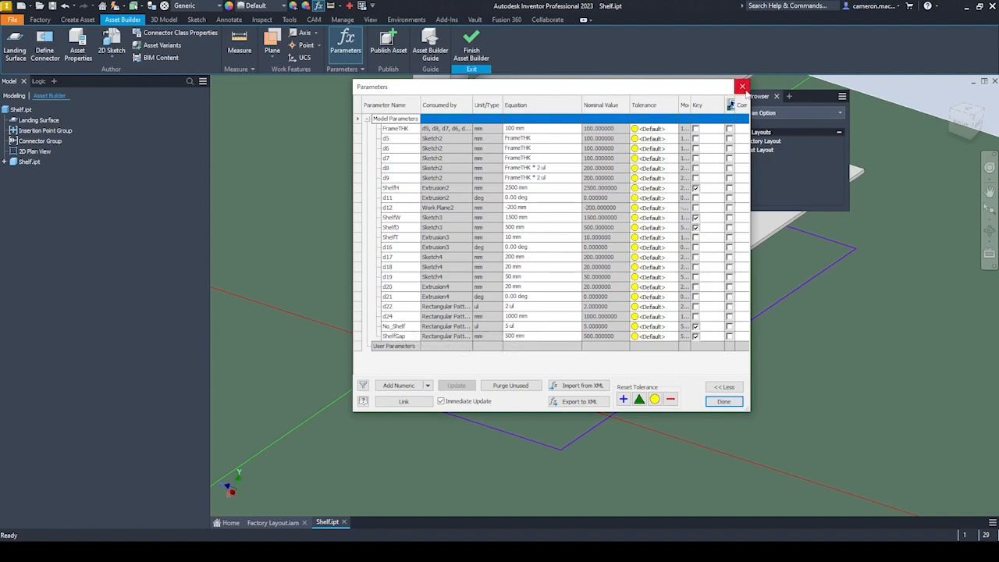
{"action": "left_click", "coordinate": [742, 86]}
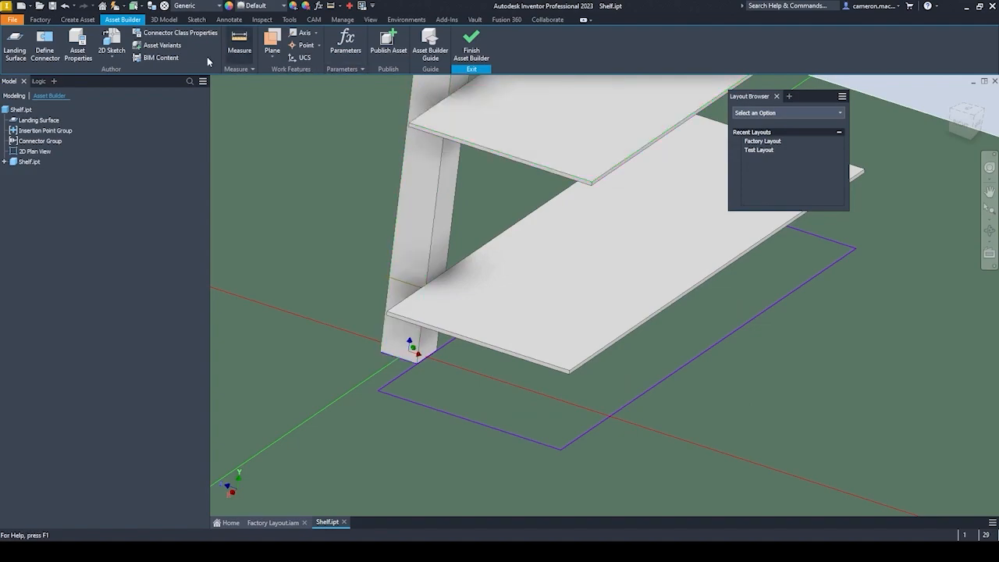
Try adding a second variant to the shelf's asset variants, and leave the table without saving it.
{"action": "left_click", "coordinate": [162, 45]}
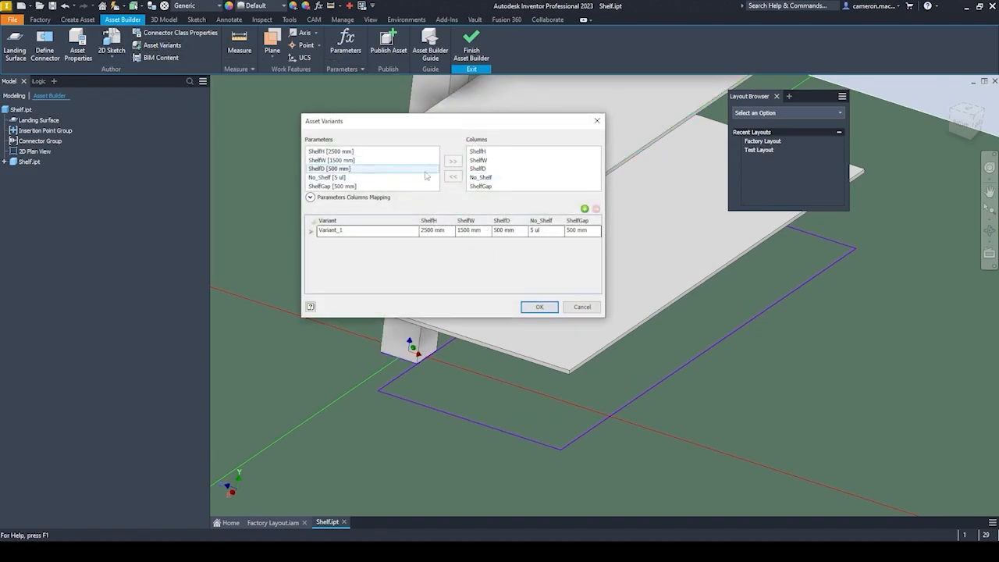
{"action": "left_click", "coordinate": [584, 209]}
{"action": "left_click", "coordinate": [357, 243]}
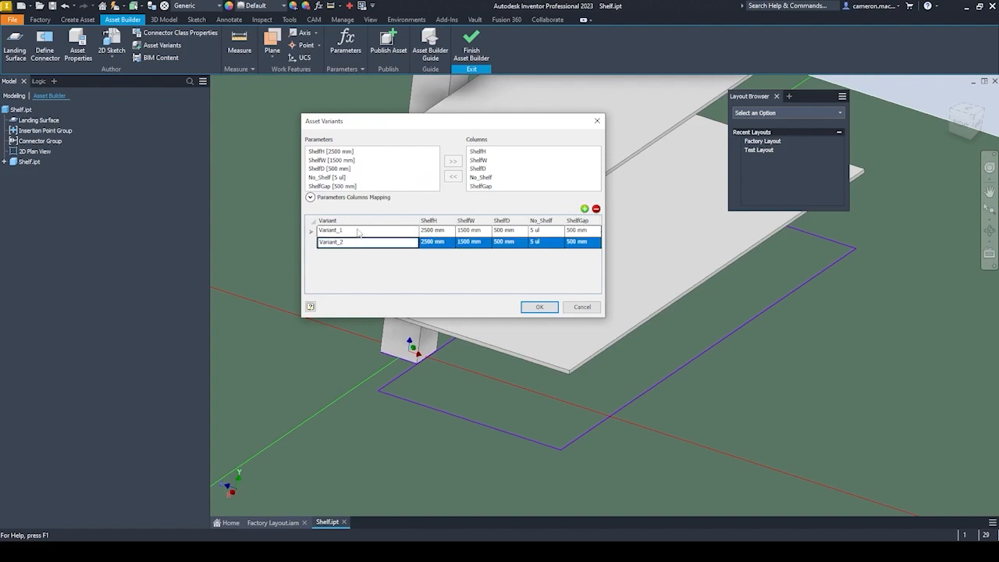
{"action": "double_click", "coordinate": [357, 242]}
{"action": "left_click", "coordinate": [595, 122]}
Set up publishing of the shelf asset under the name Shelves, with the local User Assets folder as destination.
{"action": "scroll", "coordinate": [407, 248], "scroll_direction": "down", "scroll_amount": 8}
{"action": "middle_click_drag", "start_coordinate": [439, 238], "coordinate": [459, 348]}
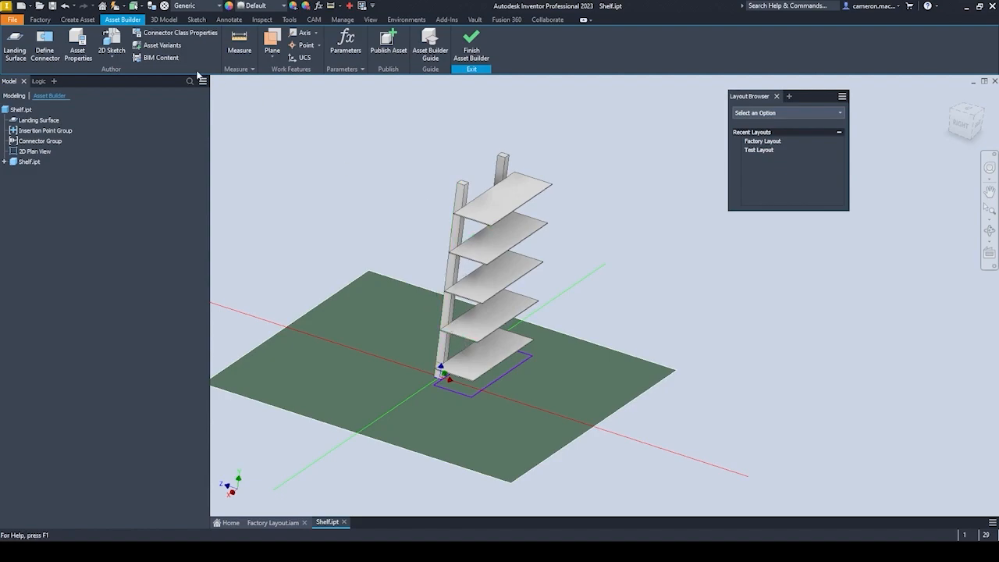
{"action": "scroll", "coordinate": [384, 89], "scroll_direction": "up", "scroll_amount": 4}
{"action": "scroll", "coordinate": [422, 172], "scroll_direction": "down", "scroll_amount": 3}
{"action": "middle_click_drag", "start_coordinate": [419, 176], "coordinate": [398, 82]}
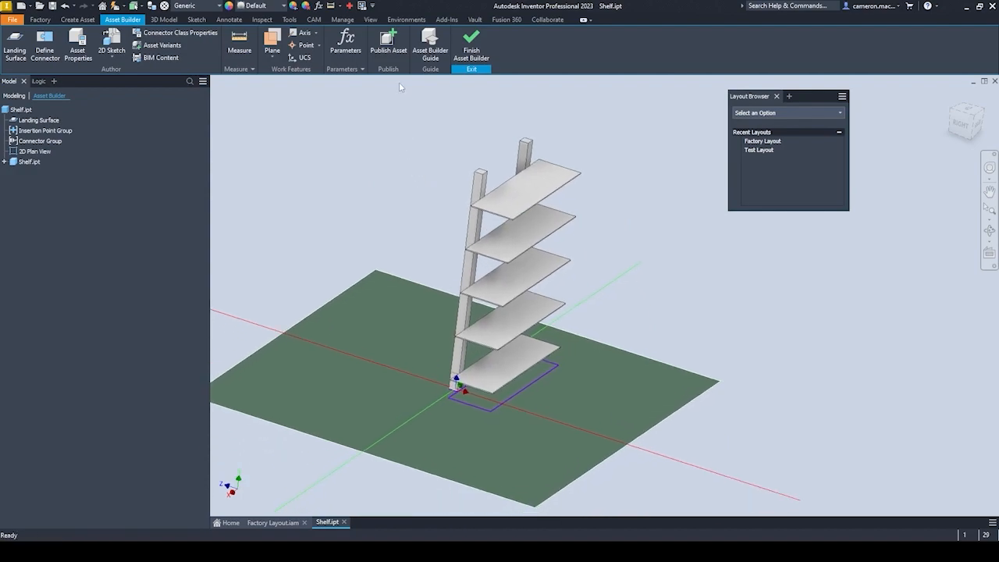
{"action": "left_click", "coordinate": [388, 43]}
{"action": "left_click", "coordinate": [540, 312]}
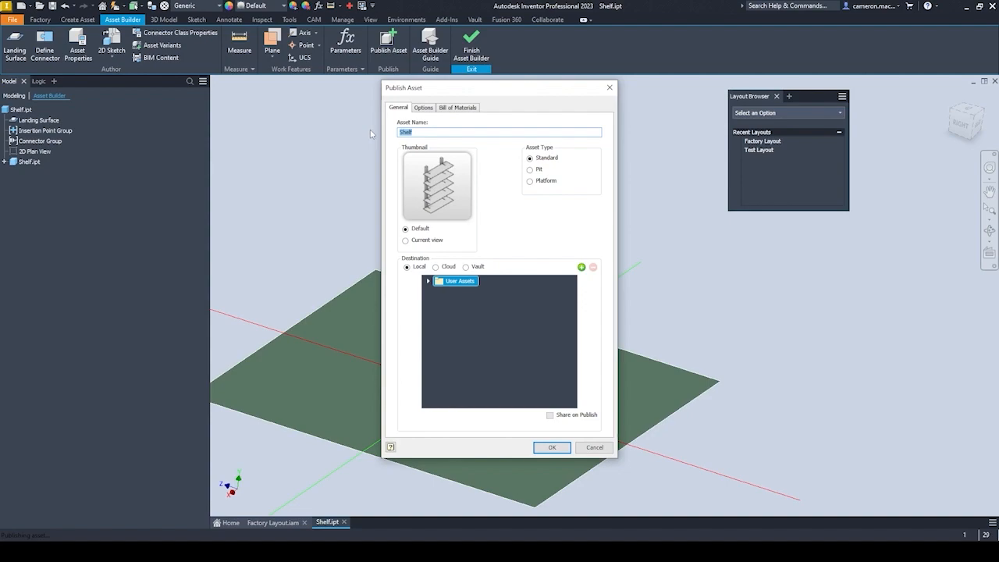
{"action": "type", "text": "She"}
{"action": "left_click", "coordinate": [428, 281]}
Review the 2D asset and bill of materials publishing options, and publish the Shelves asset with its 2D Plan View sketch.
{"action": "left_click", "coordinate": [421, 108]}
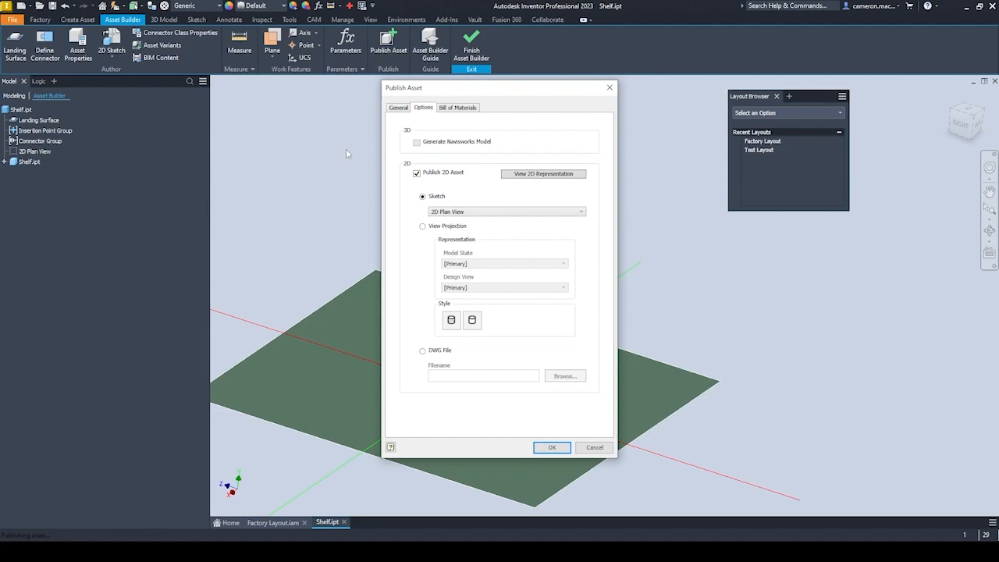
{"action": "left_click", "coordinate": [463, 109]}
{"action": "left_click", "coordinate": [406, 107]}
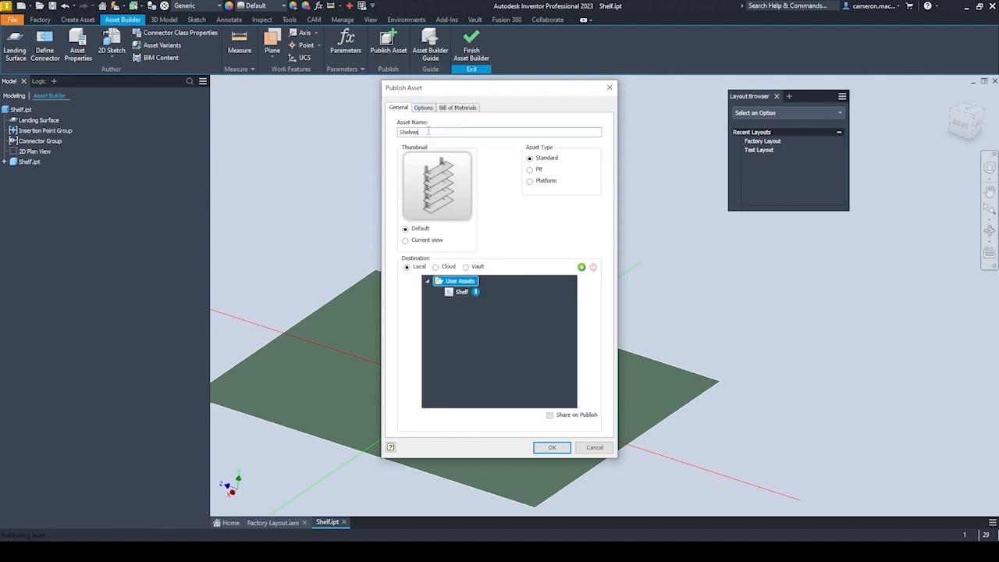
{"action": "left_click", "coordinate": [555, 449]}
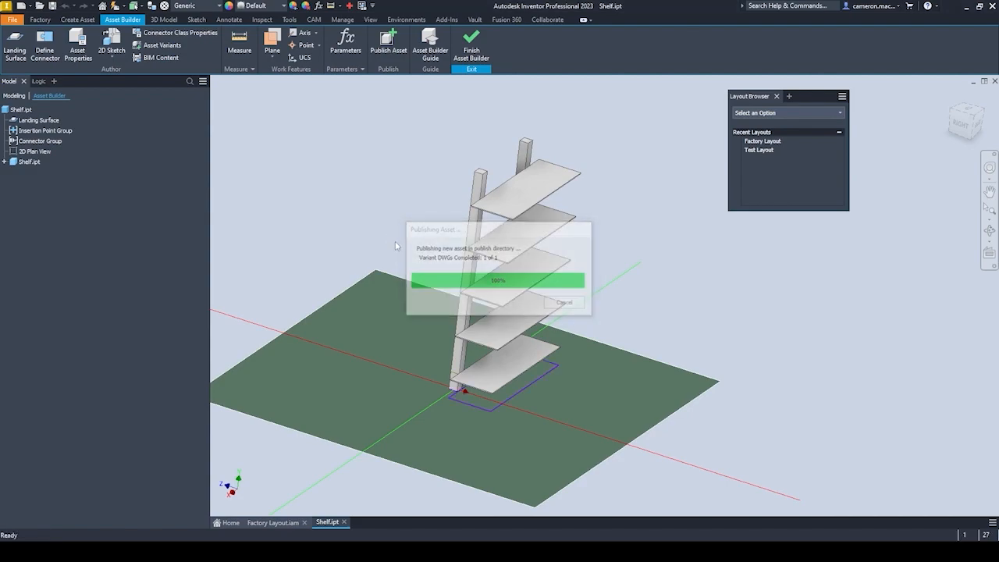
Close Shelf.ipt, collapse the Material Handling assets and select Shelves among the user assets for the factory layout.
{"action": "left_click", "coordinate": [344, 522]}
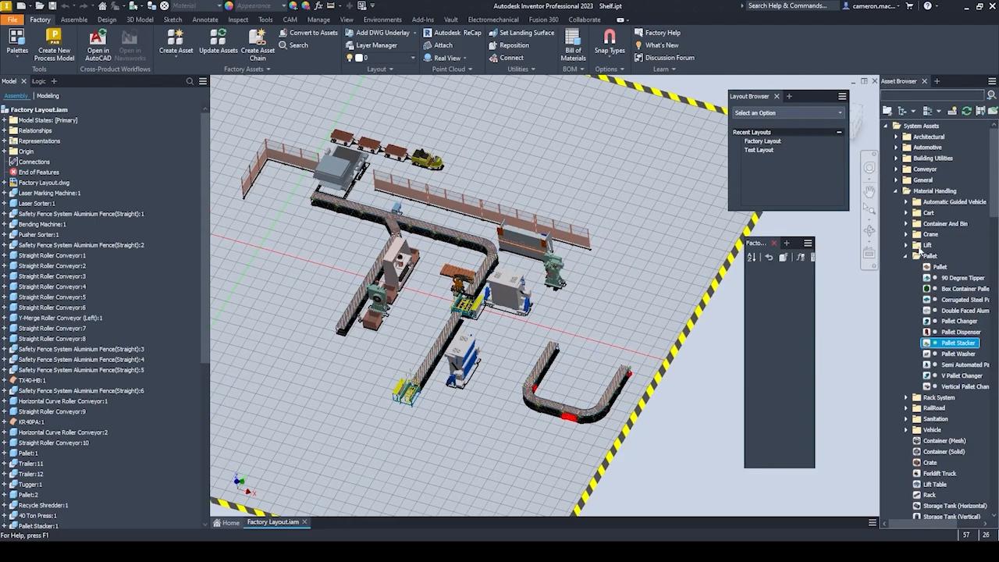
{"action": "left_click", "coordinate": [907, 256]}
{"action": "scroll", "coordinate": [921, 280], "scroll_direction": "down", "scroll_amount": 2}
{"action": "scroll", "coordinate": [917, 277], "scroll_direction": "up", "scroll_amount": 2}
{"action": "left_click", "coordinate": [894, 191]}
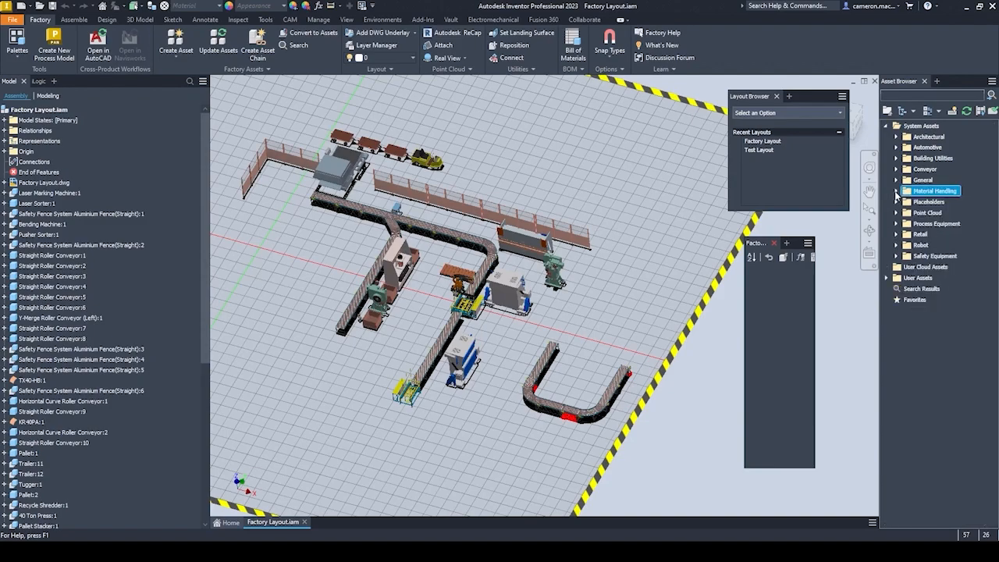
{"action": "left_click", "coordinate": [887, 278]}
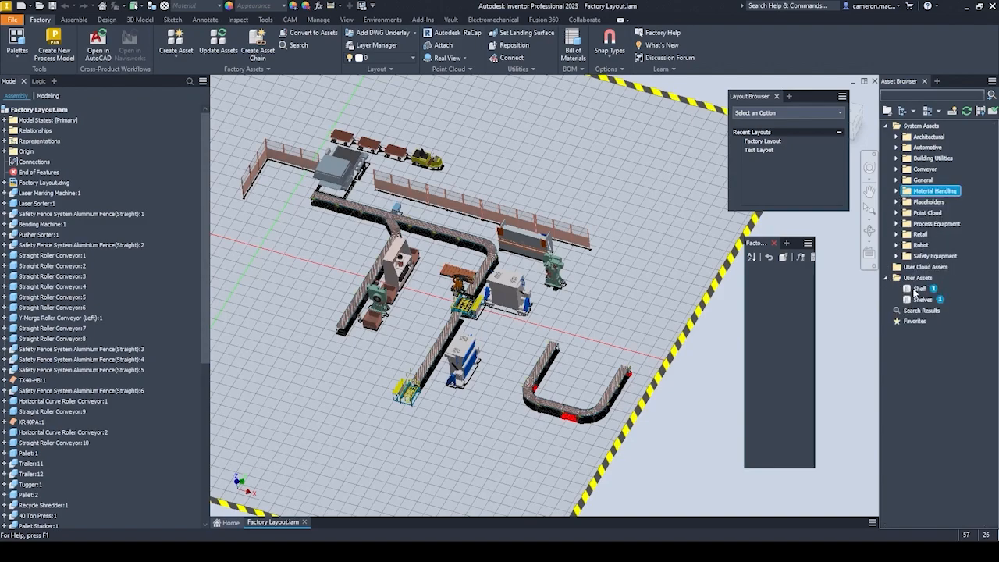
{"action": "left_click", "coordinate": [918, 289]}
{"action": "left_click", "coordinate": [922, 300]}
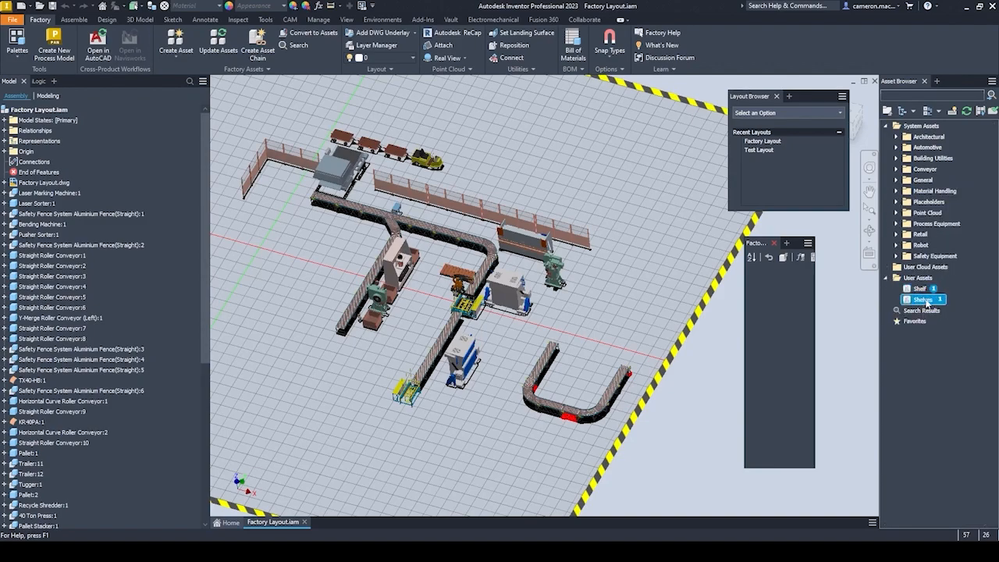
Place the Shelves asset in the factory layout between the roller conveyor's end and the container by the green machine.
{"action": "left_click_drag", "start_coordinate": [914, 301], "coordinate": [438, 441]}
{"action": "scroll", "coordinate": [521, 437], "scroll_direction": "up", "scroll_amount": 5}
{"action": "scroll", "coordinate": [397, 379], "scroll_direction": "down", "scroll_amount": 5}
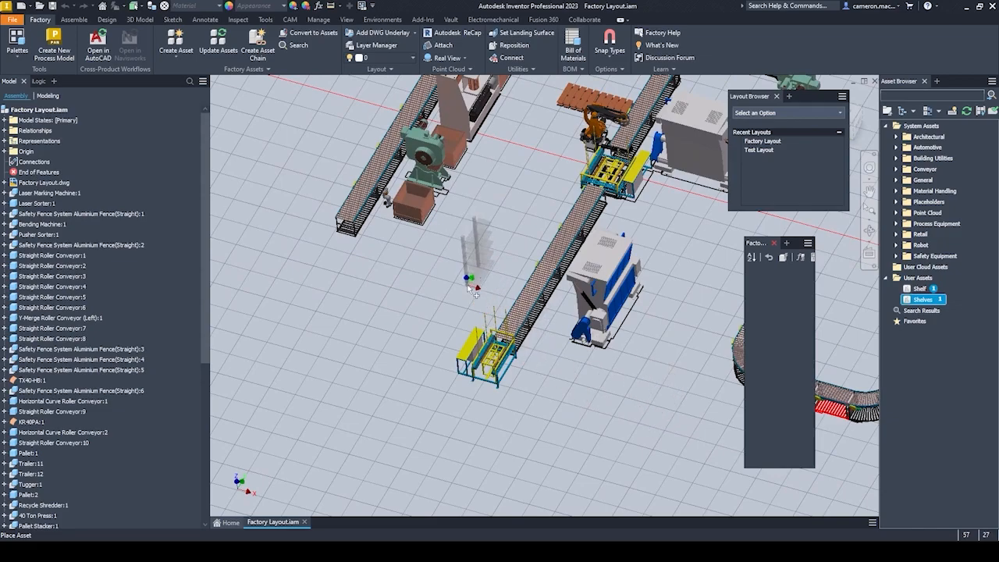
{"action": "scroll", "coordinate": [479, 289], "scroll_direction": "down", "scroll_amount": 3}
{"action": "scroll", "coordinate": [474, 288], "scroll_direction": "up", "scroll_amount": 6}
{"action": "scroll", "coordinate": [577, 375], "scroll_direction": "down", "scroll_amount": 2}
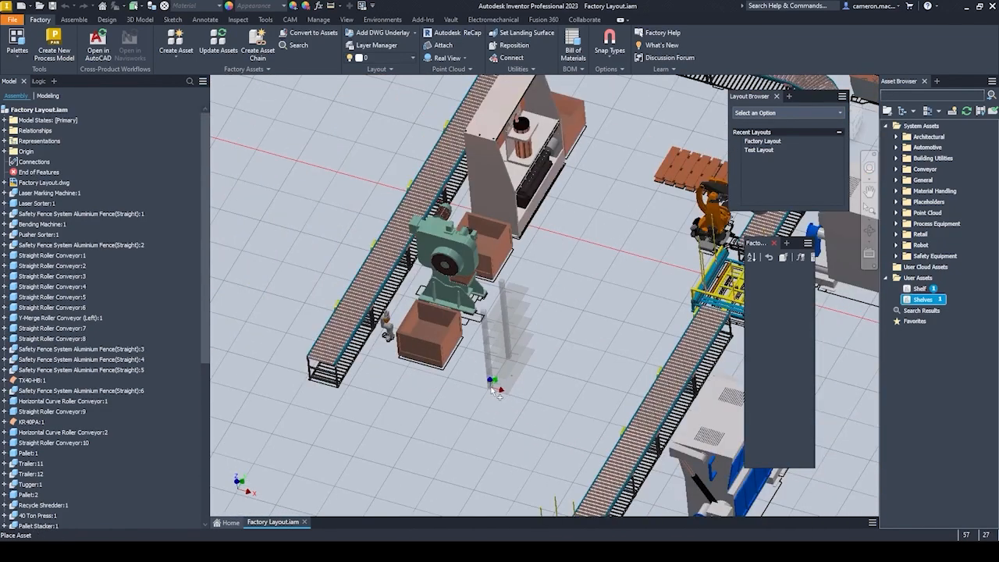
{"action": "scroll", "coordinate": [387, 422], "scroll_direction": "up", "scroll_amount": 3}
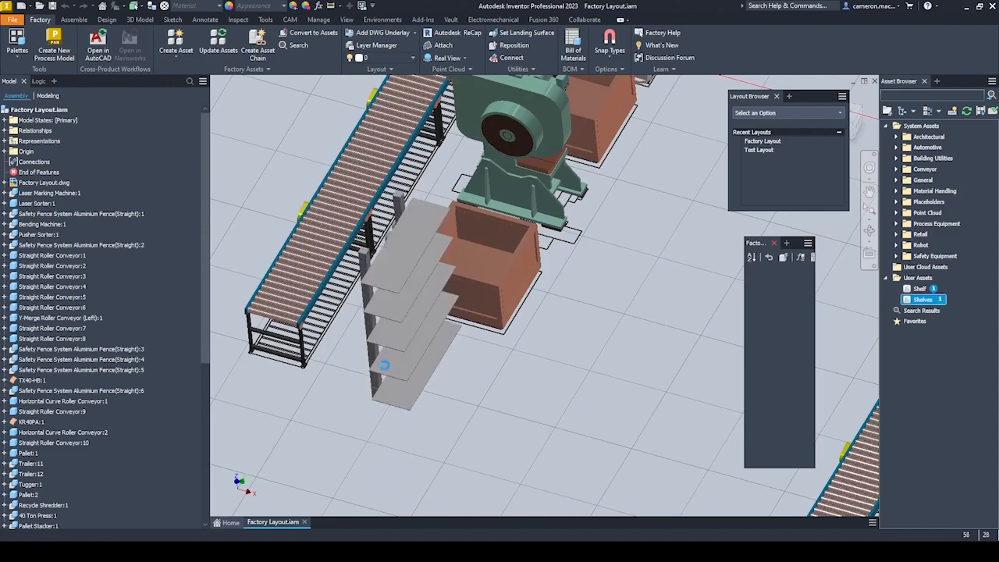
{"action": "scroll", "coordinate": [420, 410], "scroll_direction": "up", "scroll_amount": 2}
{"action": "middle_click_drag", "start_coordinate": [405, 409], "coordinate": [450, 415], "text": "shift"}
{"action": "left_click", "coordinate": [506, 385]}
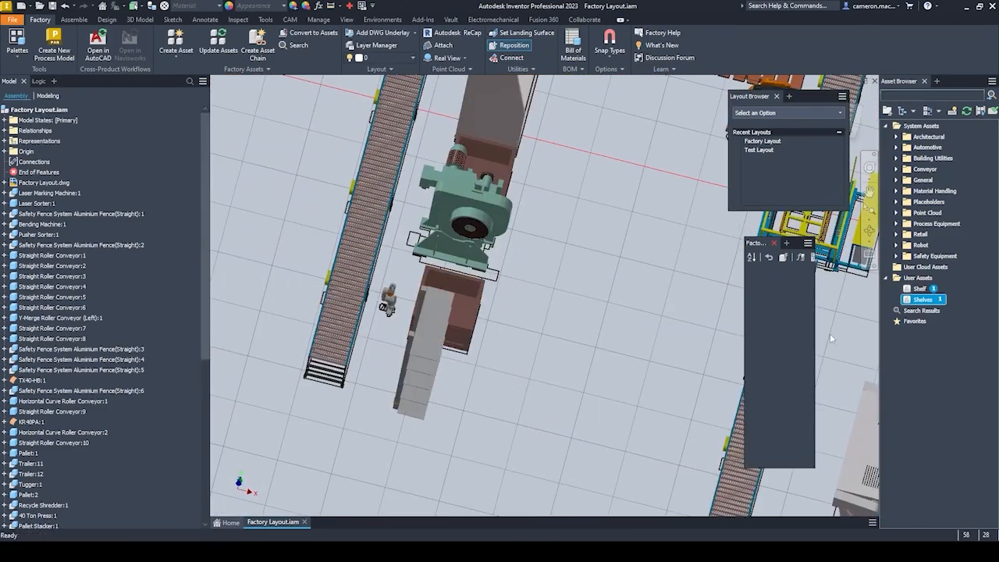
Try placing another Shelves asset near the first, and examine the placed shelf within the overall factory layout.
{"action": "left_click_drag", "start_coordinate": [918, 300], "coordinate": [492, 367]}
{"action": "left_click_drag", "start_coordinate": [452, 395], "coordinate": [478, 417]}
{"action": "middle_click_drag", "start_coordinate": [491, 422], "coordinate": [441, 392], "text": "shift"}
{"action": "scroll", "coordinate": [398, 370], "scroll_direction": "down", "scroll_amount": 3}
{"action": "scroll", "coordinate": [398, 365], "scroll_direction": "down", "scroll_amount": 3}
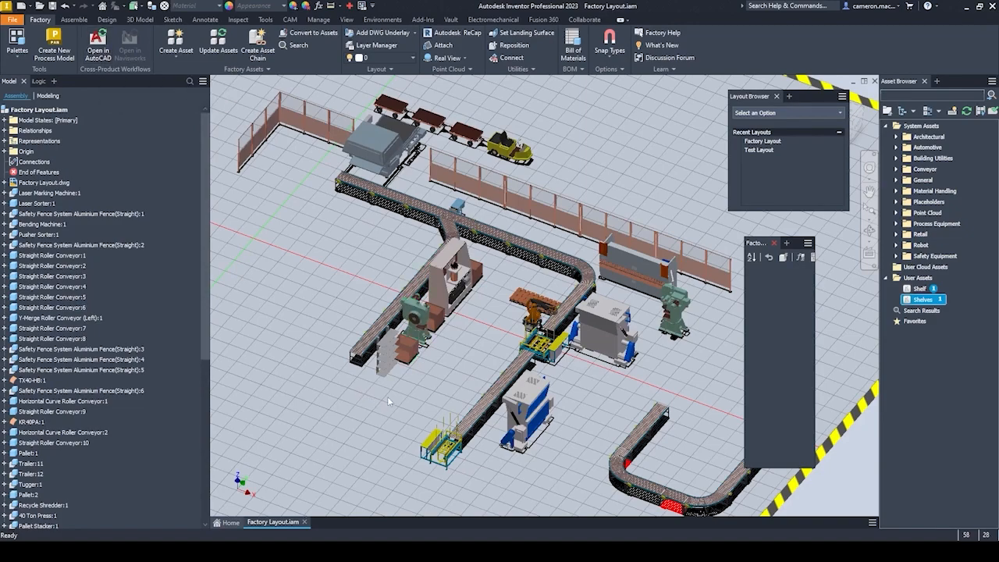
{"action": "scroll", "coordinate": [382, 373], "scroll_direction": "up", "scroll_amount": 3}
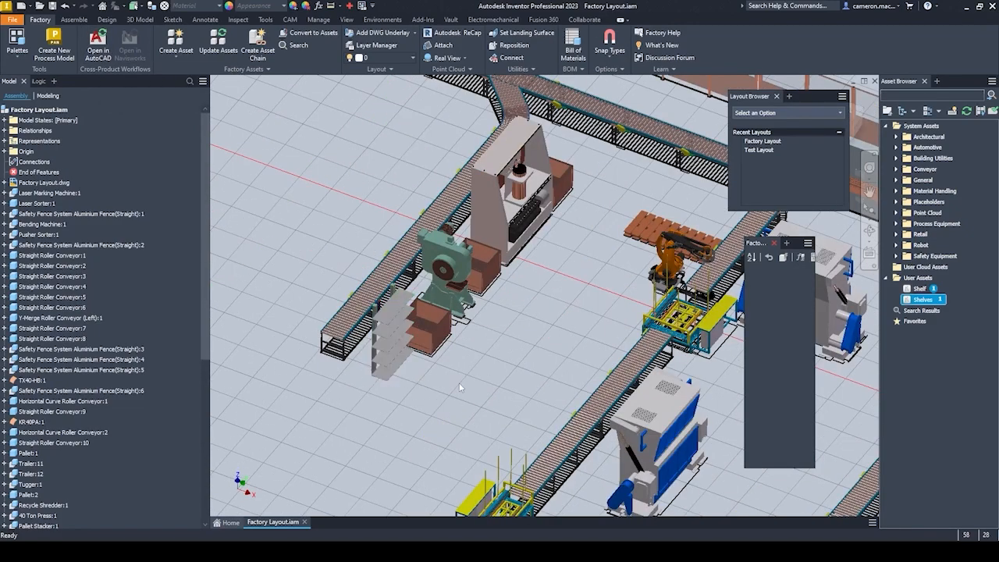
{"action": "middle_click_drag", "start_coordinate": [459, 383], "coordinate": [410, 364]}
{"action": "scroll", "coordinate": [430, 346], "scroll_direction": "down", "scroll_amount": 3}
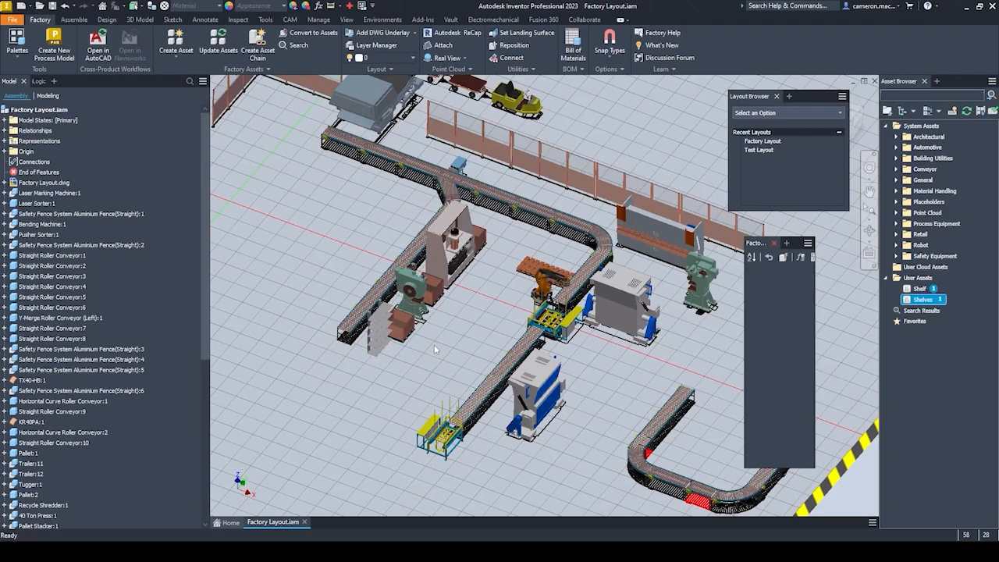
{"action": "scroll", "coordinate": [434, 341], "scroll_direction": "down", "scroll_amount": 3}
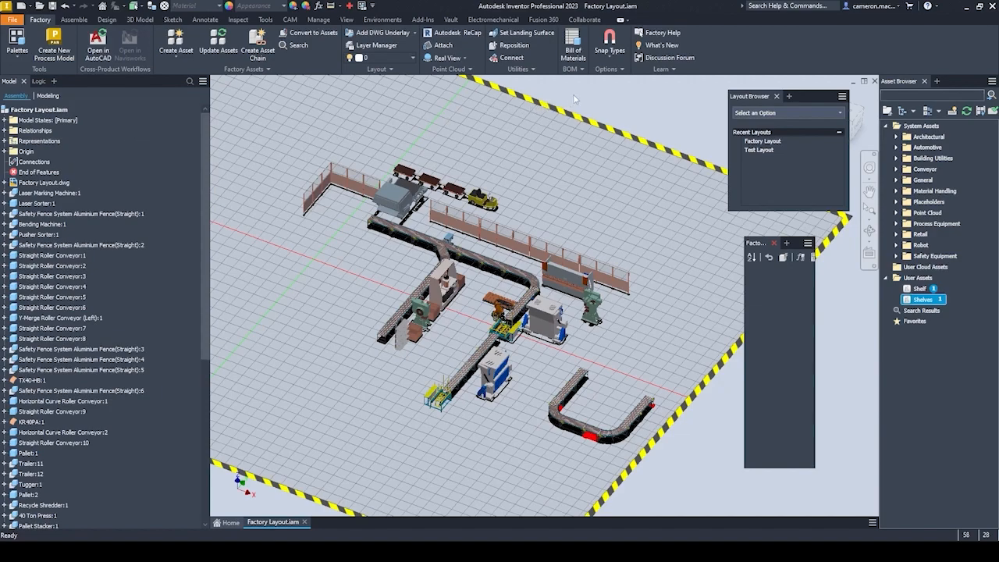
Open the bill of materials of Factory Layout.iam and examine the part numbers, quantities and estimated cost column of its assets.
{"action": "left_click", "coordinate": [572, 45]}
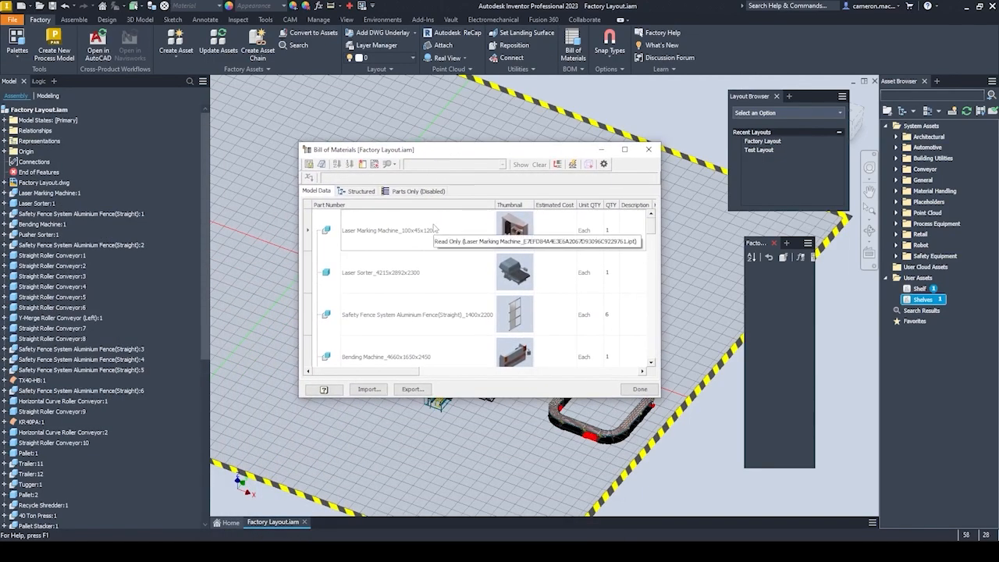
{"action": "scroll", "coordinate": [437, 234], "scroll_direction": "down", "scroll_amount": 5}
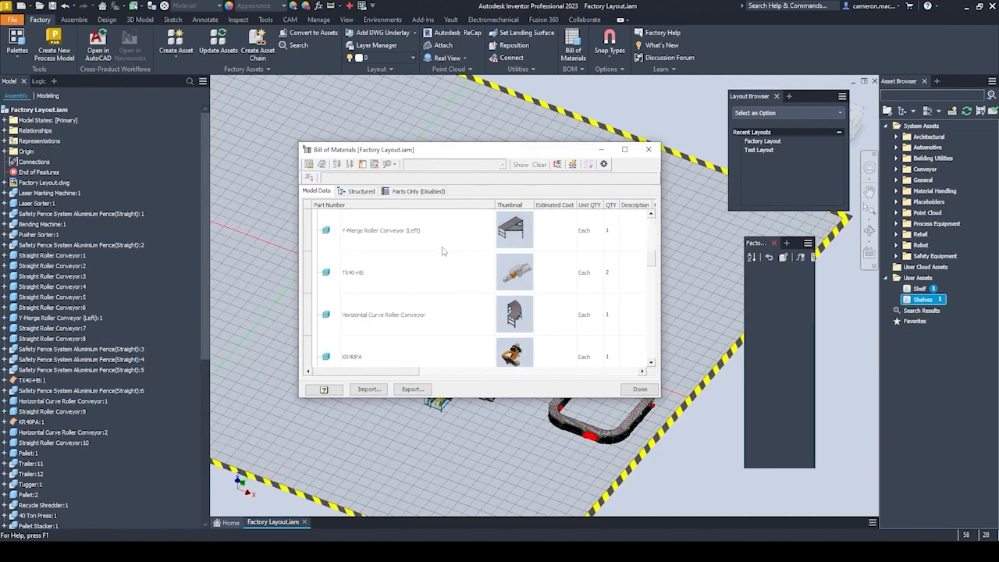
{"action": "scroll", "coordinate": [442, 250], "scroll_direction": "down", "scroll_amount": 3}
{"action": "scroll", "coordinate": [442, 251], "scroll_direction": "up", "scroll_amount": 8}
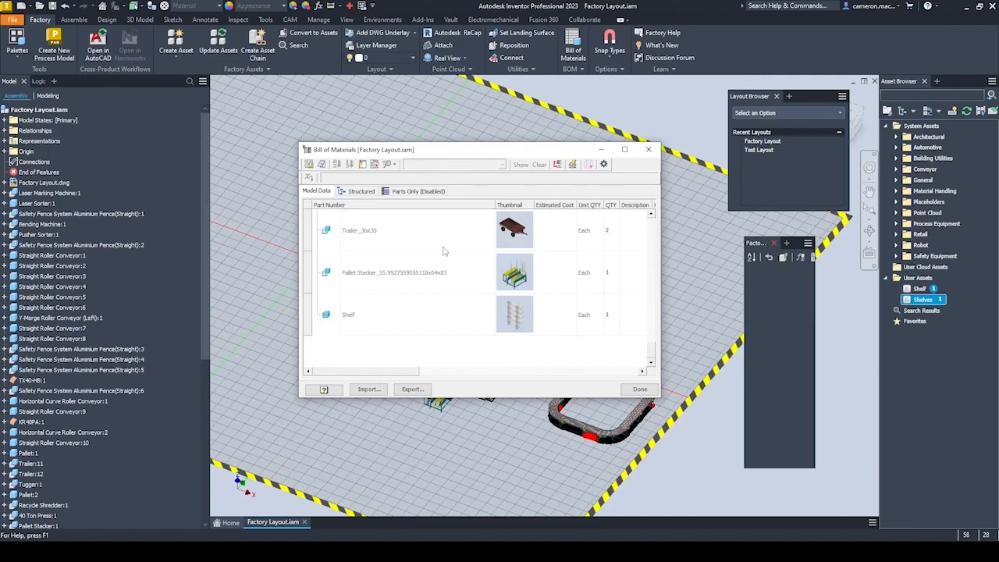
{"action": "scroll", "coordinate": [443, 251], "scroll_direction": "up", "scroll_amount": 2}
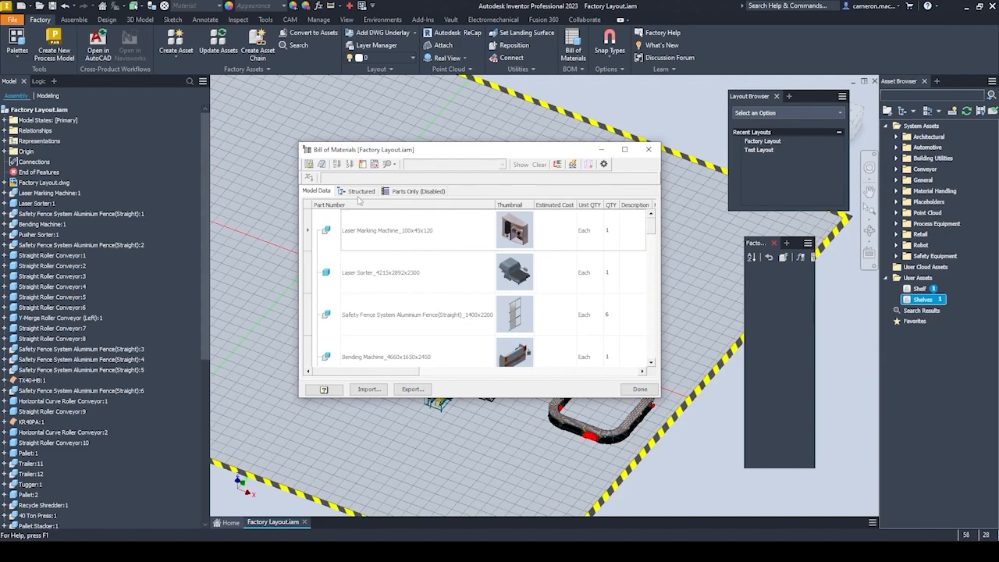
{"action": "mouse_move", "coordinate": [401, 373]}
{"action": "left_mouse_down"}
{"action": "mouse_move", "coordinate": [448, 375]}
{"action": "mouse_move", "coordinate": [405, 376]}
{"action": "left_mouse_up"}
{"action": "left_click", "coordinate": [545, 236]}
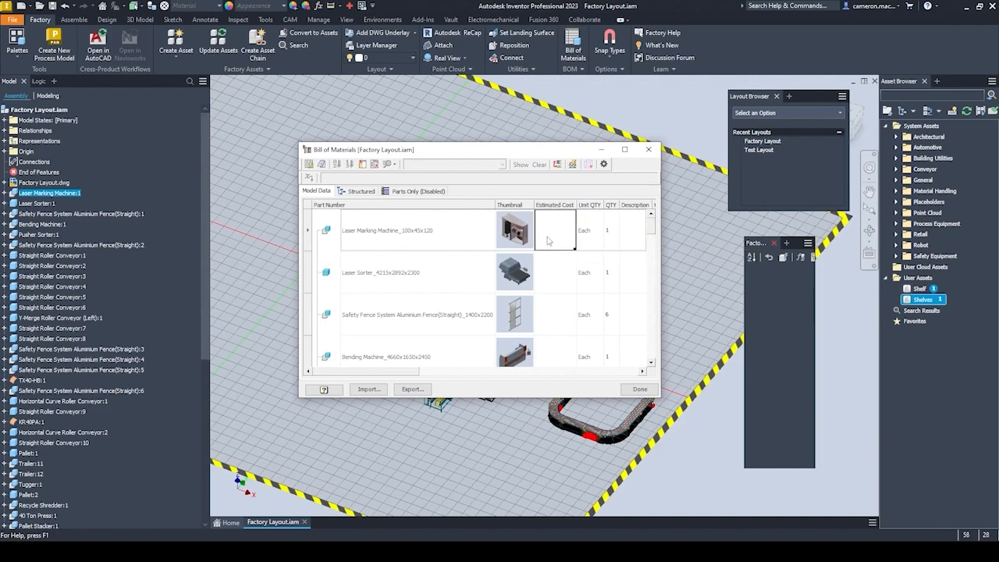
{"action": "scroll", "coordinate": [610, 238], "scroll_direction": "down", "scroll_amount": 3}
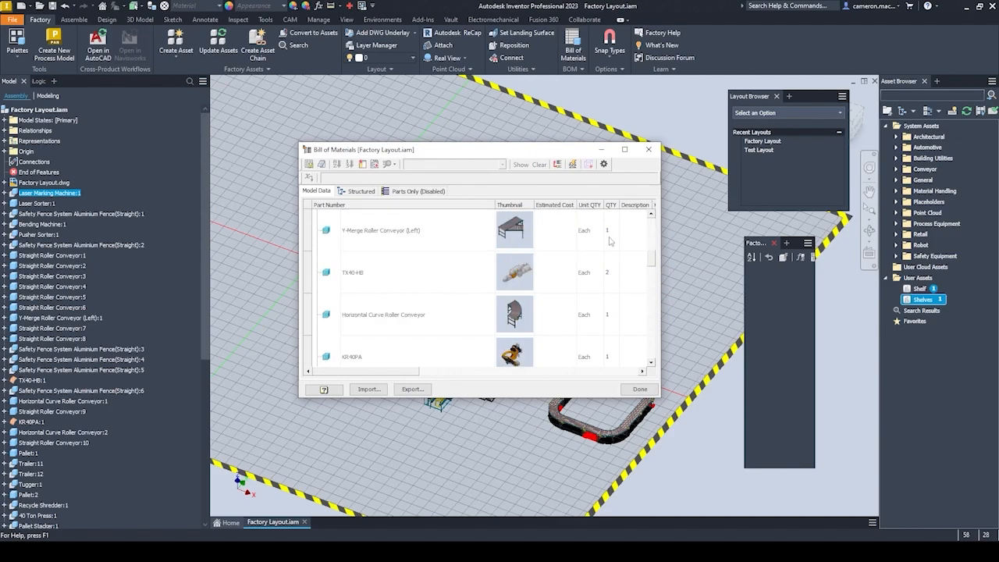
{"action": "scroll", "coordinate": [611, 240], "scroll_direction": "up", "scroll_amount": 3}
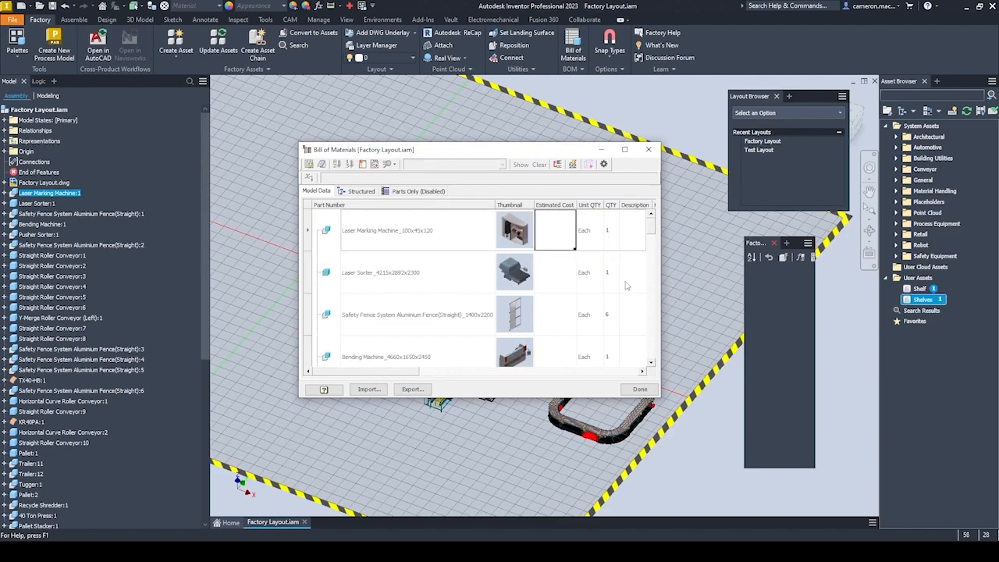
Compare the structured, parts-only and model data views of the bill of materials, and close it without changes.
{"action": "left_click", "coordinate": [360, 191]}
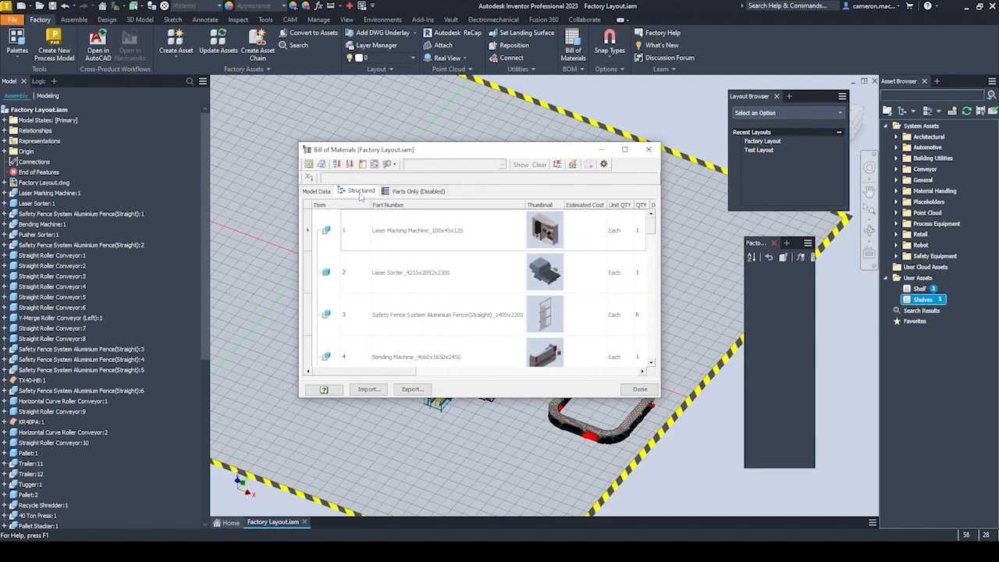
{"action": "left_click", "coordinate": [414, 191]}
{"action": "left_click", "coordinate": [360, 192]}
{"action": "left_click", "coordinate": [316, 191]}
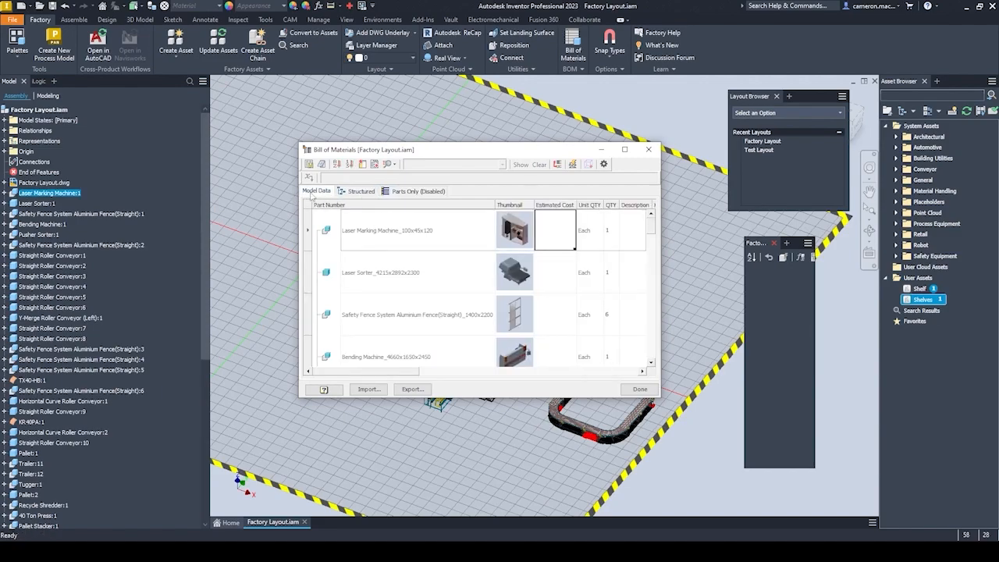
{"action": "left_click", "coordinate": [647, 149]}
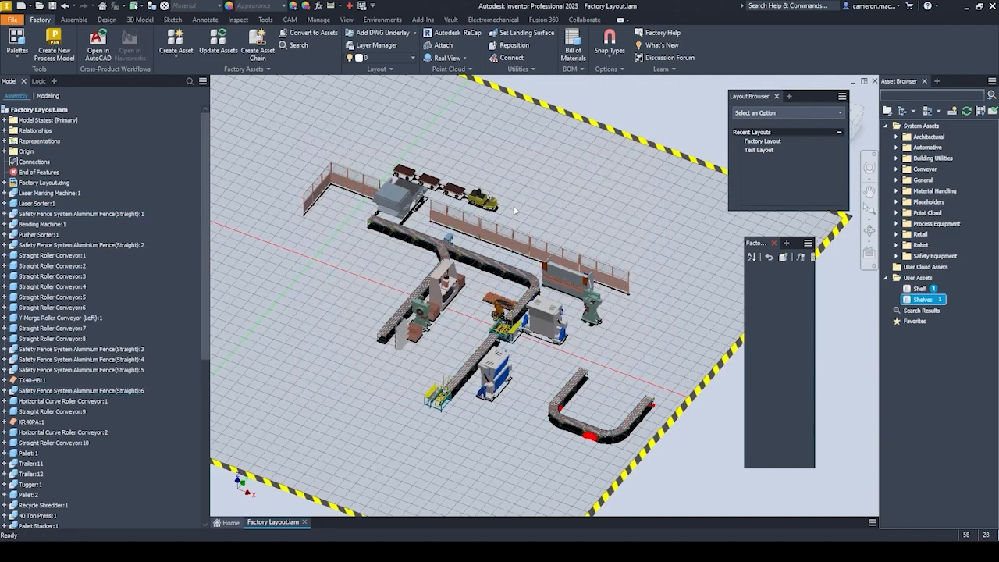
Try opening the existing drawing Factory Layout.dwg from the Factory Layout.iam assembly, and close it again.
{"action": "middle_click_drag", "start_coordinate": [513, 207], "coordinate": [507, 212]}
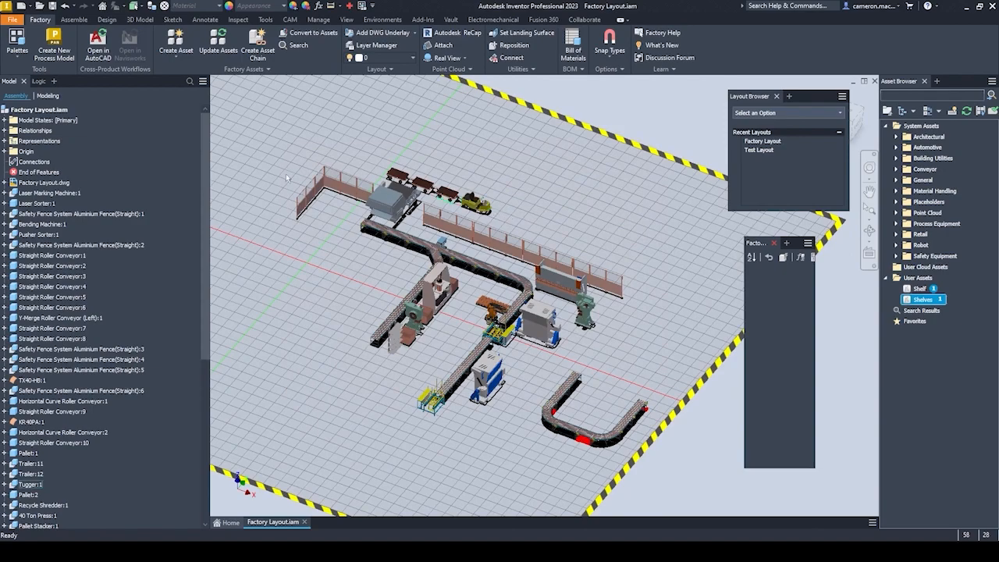
{"action": "left_click", "coordinate": [52, 111]}
{"action": "right_click", "coordinate": [51, 111]}
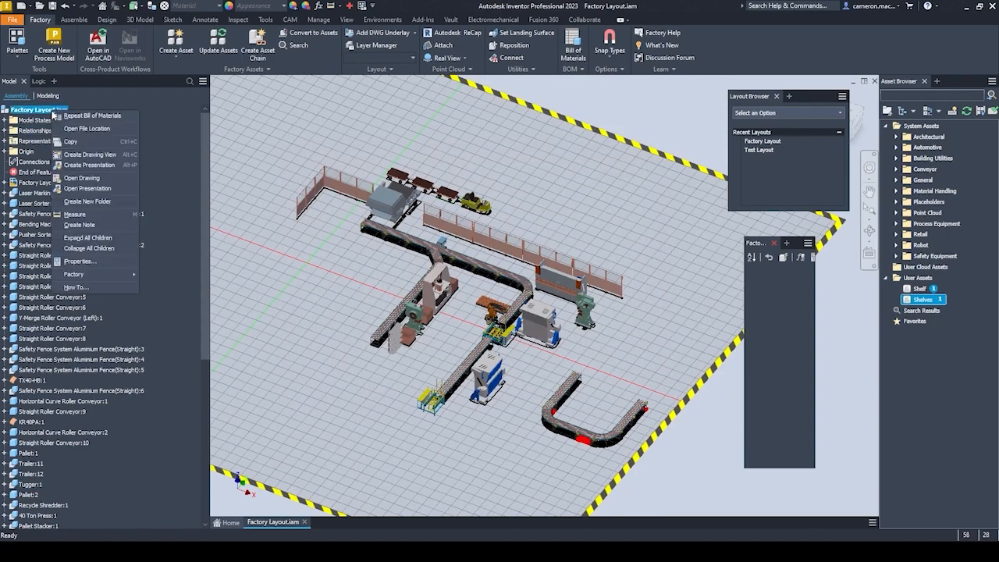
{"action": "left_click", "coordinate": [82, 179]}
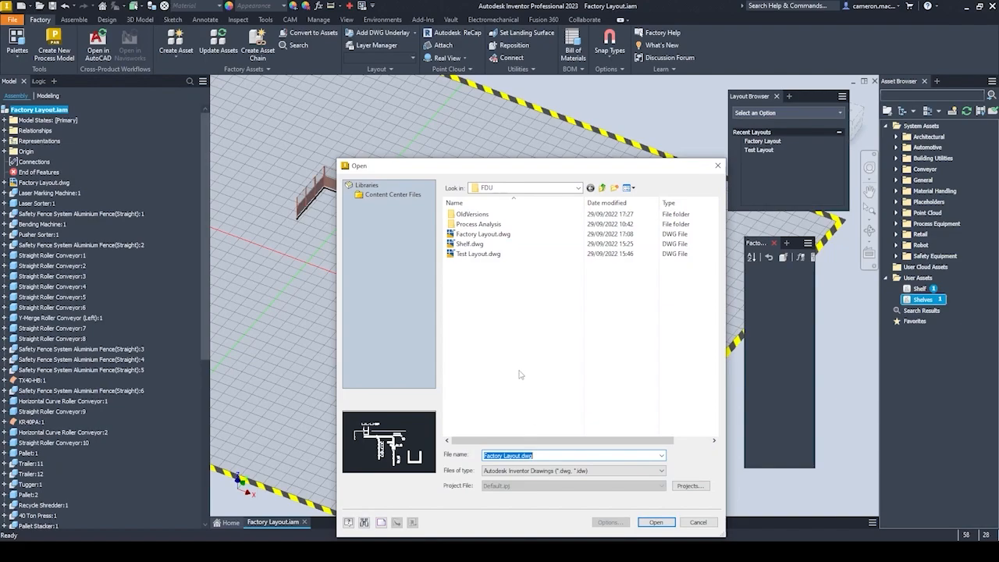
{"action": "left_click", "coordinate": [480, 236]}
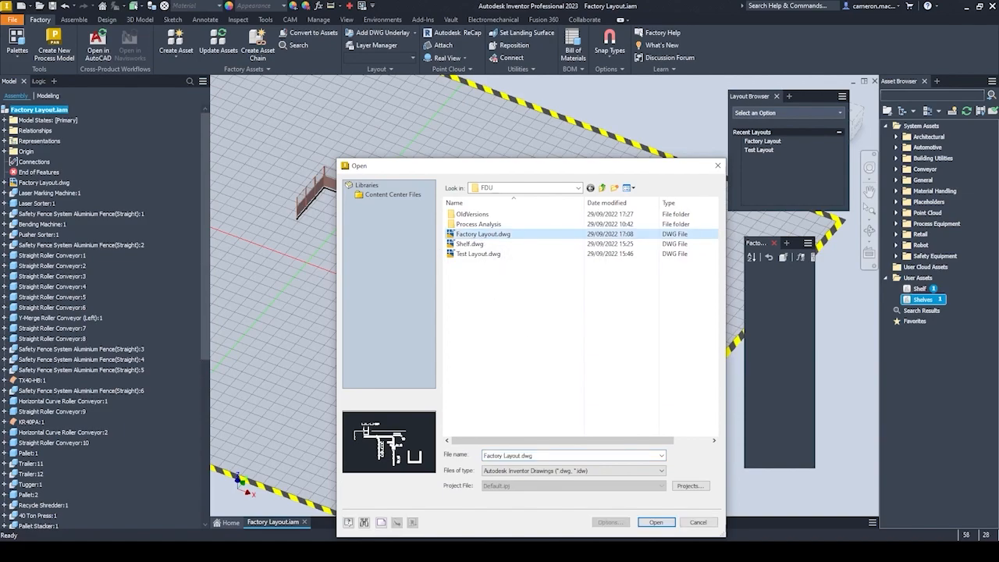
{"action": "left_click", "coordinate": [656, 522]}
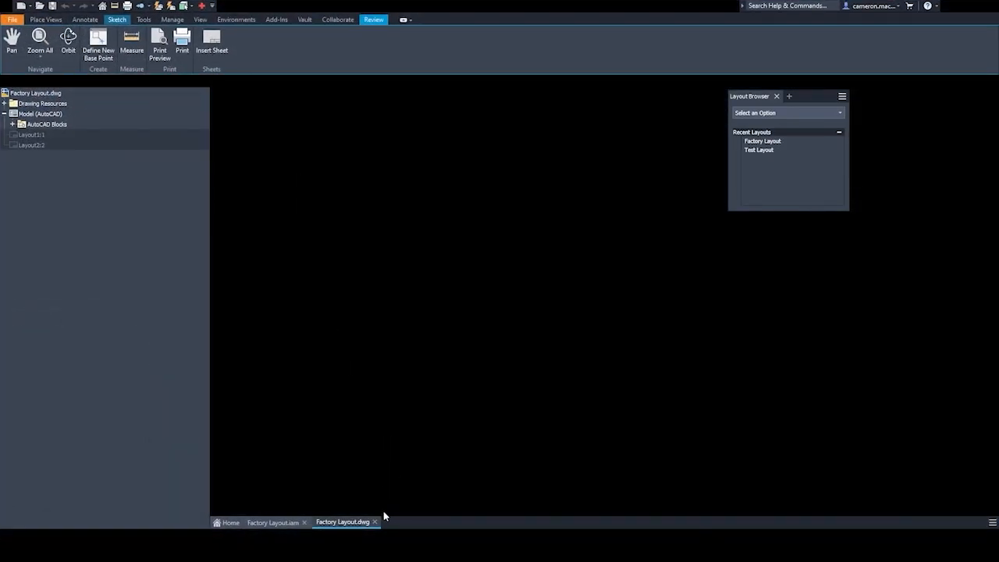
{"action": "left_click", "coordinate": [375, 523]}
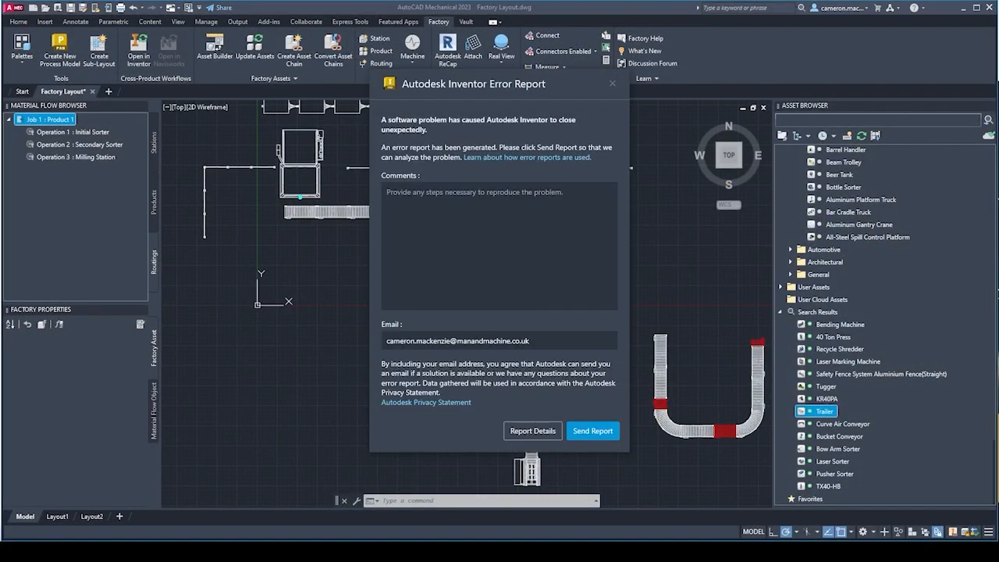
Dismiss the Inventor error report without submitting it, and reopen the AutoCAD factory layout in Inventor, saving the document.
{"action": "left_click", "coordinate": [612, 84]}
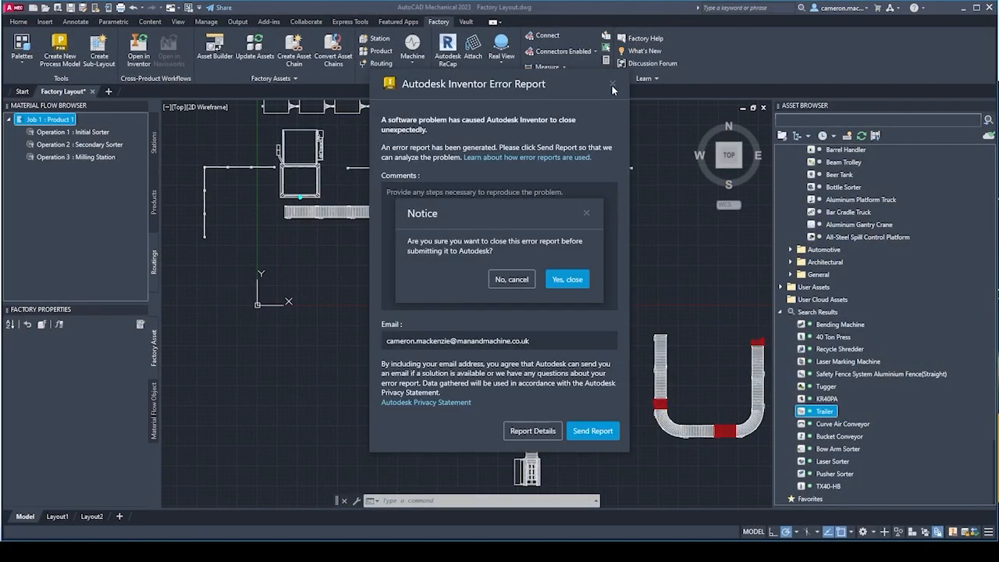
{"action": "left_click", "coordinate": [562, 281]}
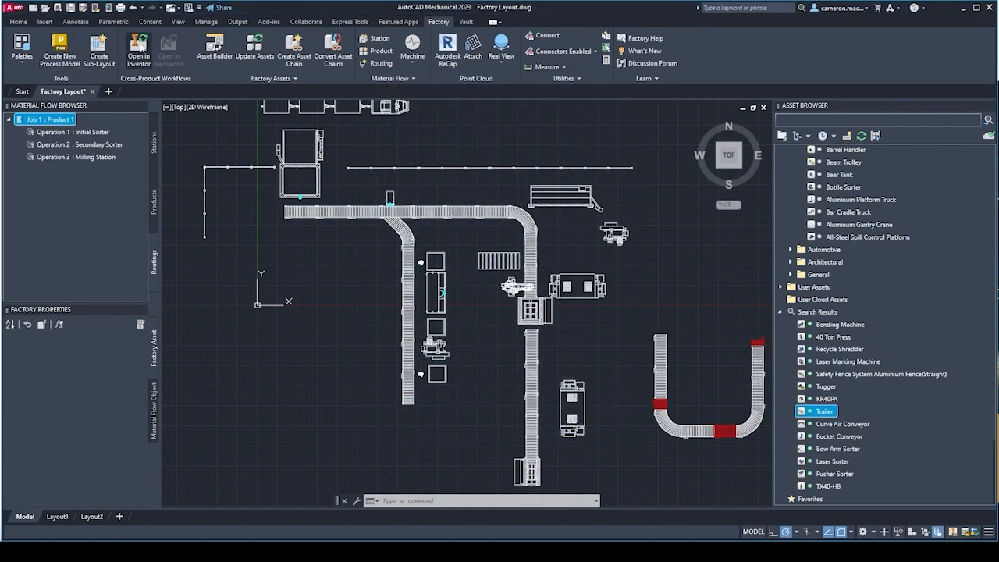
{"action": "left_click", "coordinate": [139, 47]}
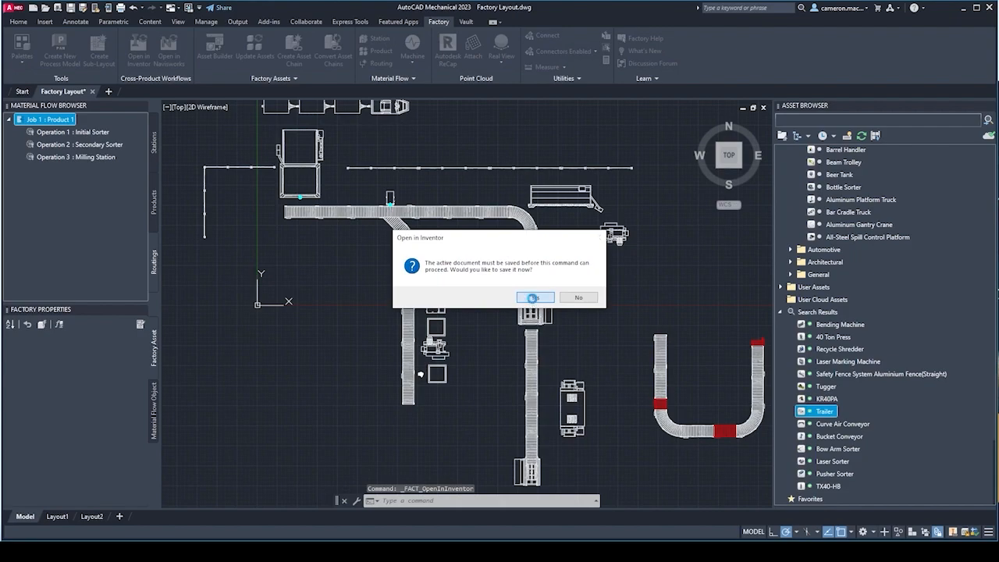
{"action": "left_click", "coordinate": [532, 297]}
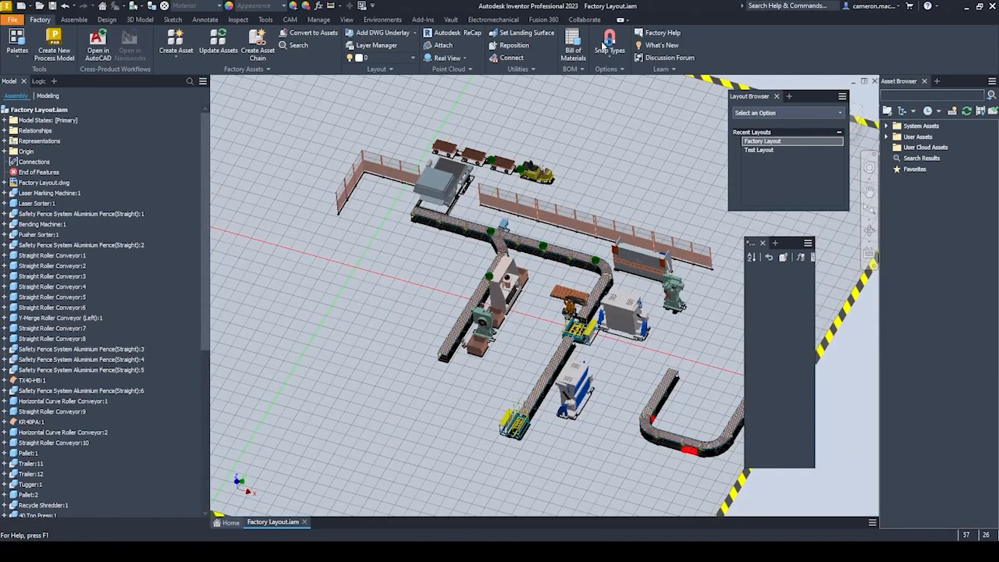
Create a new drawing of the Factory Layout.iam assembly from the Standard.idw template.
{"action": "middle_click_drag", "start_coordinate": [533, 341], "coordinate": [476, 318]}
{"action": "scroll", "coordinate": [390, 336], "scroll_direction": "up", "scroll_amount": 5}
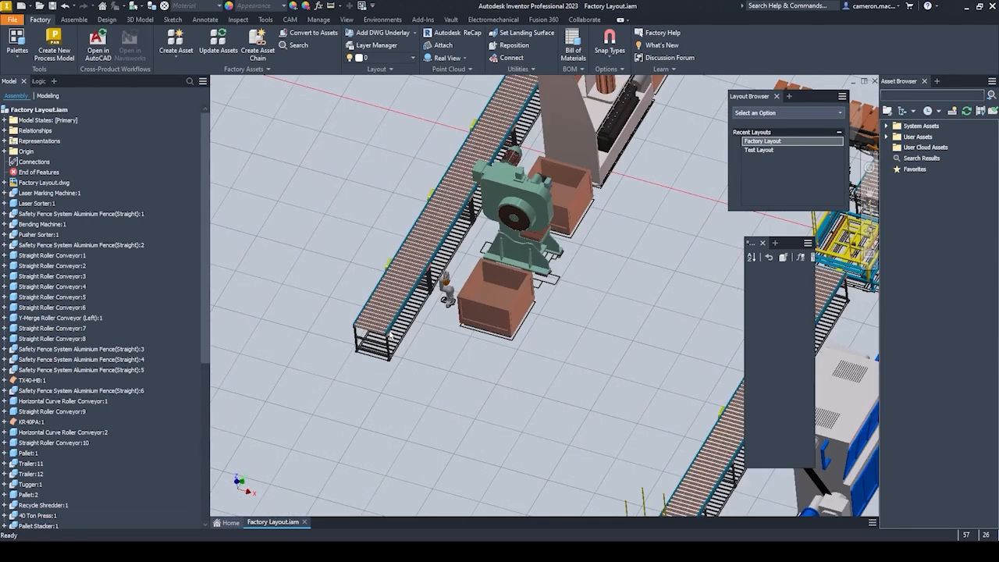
{"action": "scroll", "coordinate": [404, 346], "scroll_direction": "down", "scroll_amount": 6}
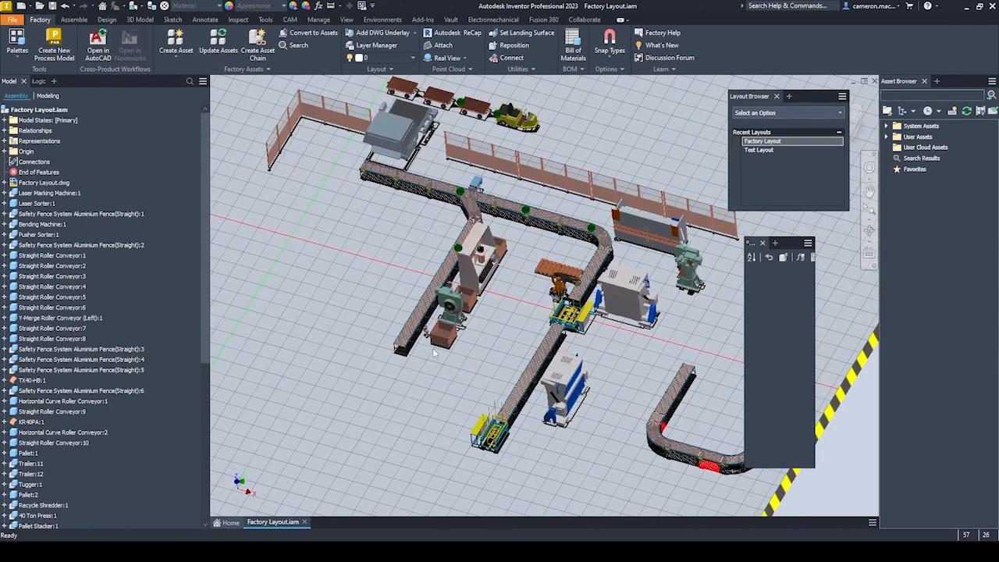
{"action": "right_click", "coordinate": [61, 113]}
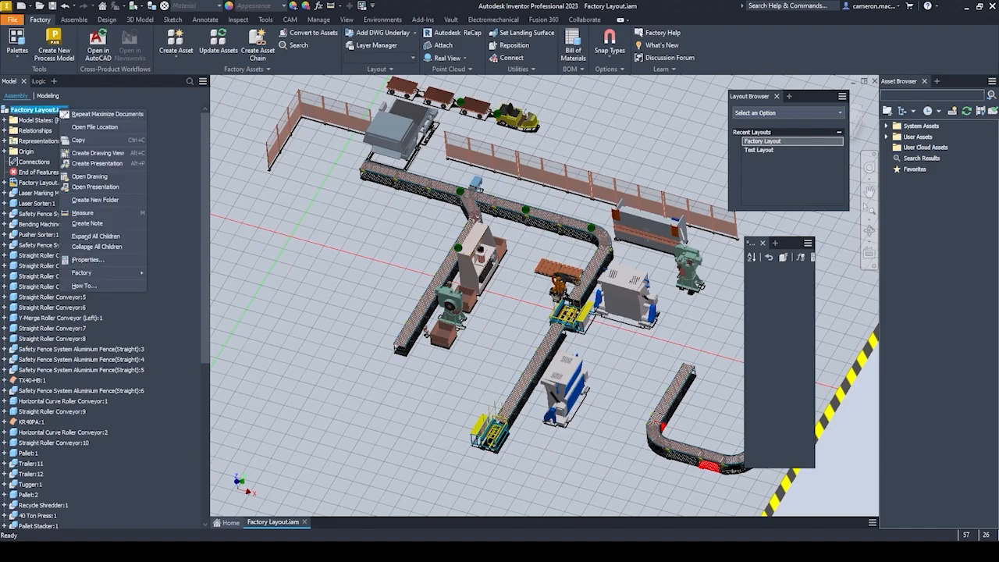
{"action": "left_click", "coordinate": [100, 154]}
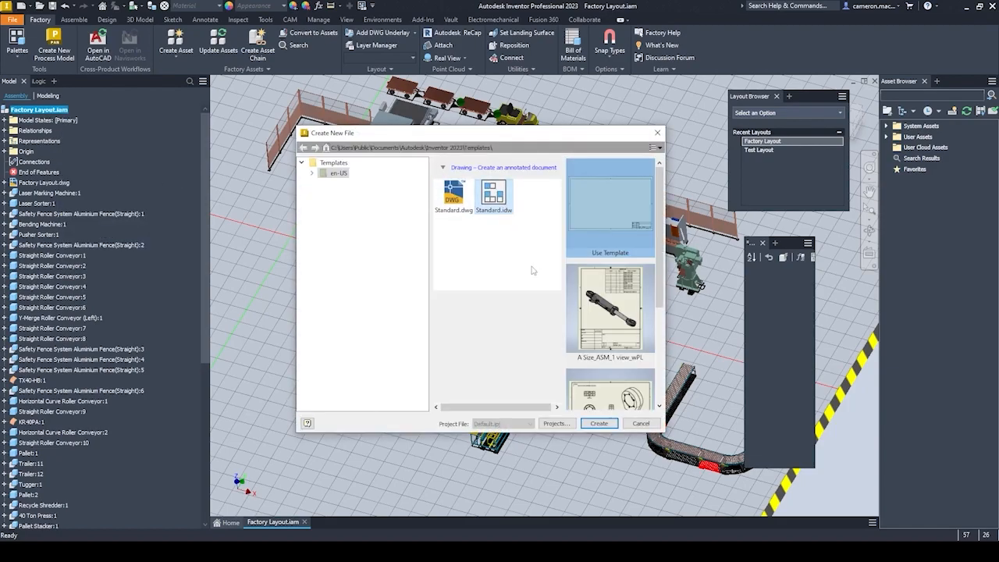
{"action": "left_click", "coordinate": [596, 424]}
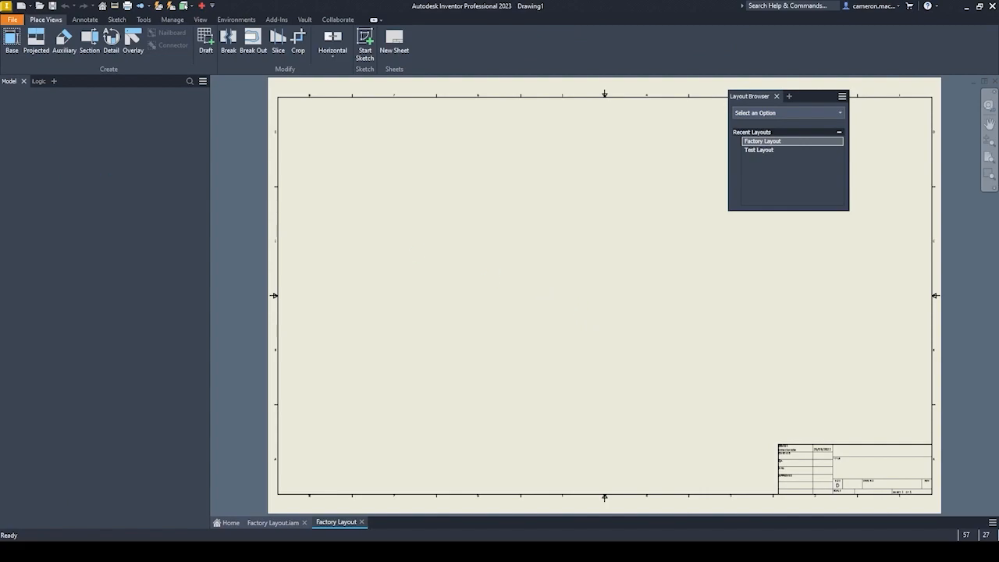
Place a shaded isometric base view of Factory Layout.iam at 1/100 scale in the lower-left area of the sheet.
{"action": "mouse_move", "coordinate": [139, 219]}
{"action": "left_mouse_down"}
{"action": "mouse_move", "coordinate": [216, 164]}
{"action": "mouse_move", "coordinate": [131, 108]}
{"action": "left_mouse_up"}
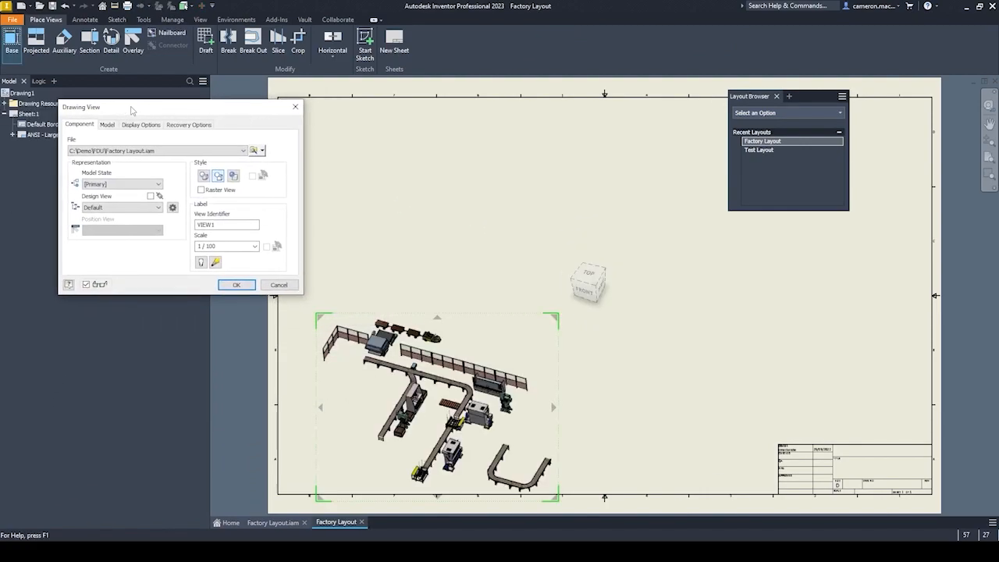
{"action": "left_click", "coordinate": [599, 295]}
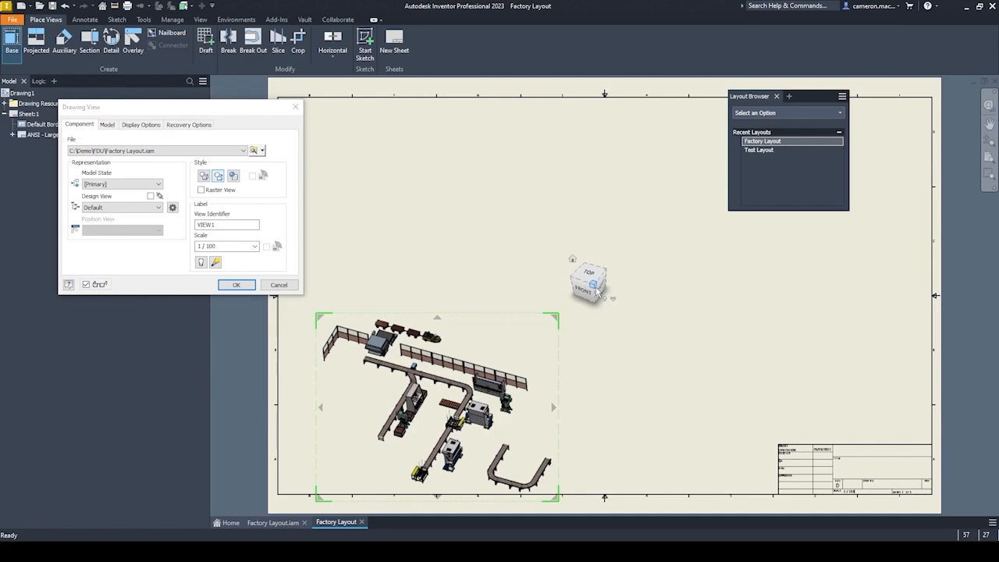
{"action": "mouse_move", "coordinate": [420, 408]}
{"action": "left_mouse_down"}
{"action": "mouse_move", "coordinate": [395, 359]}
{"action": "mouse_move", "coordinate": [374, 380]}
{"action": "left_mouse_up"}
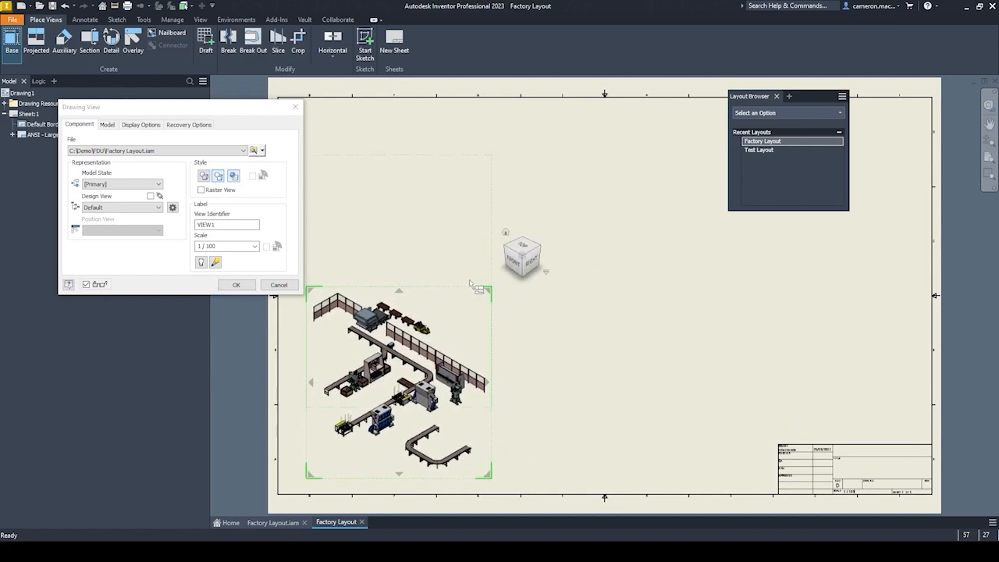
{"action": "left_click", "coordinate": [235, 285]}
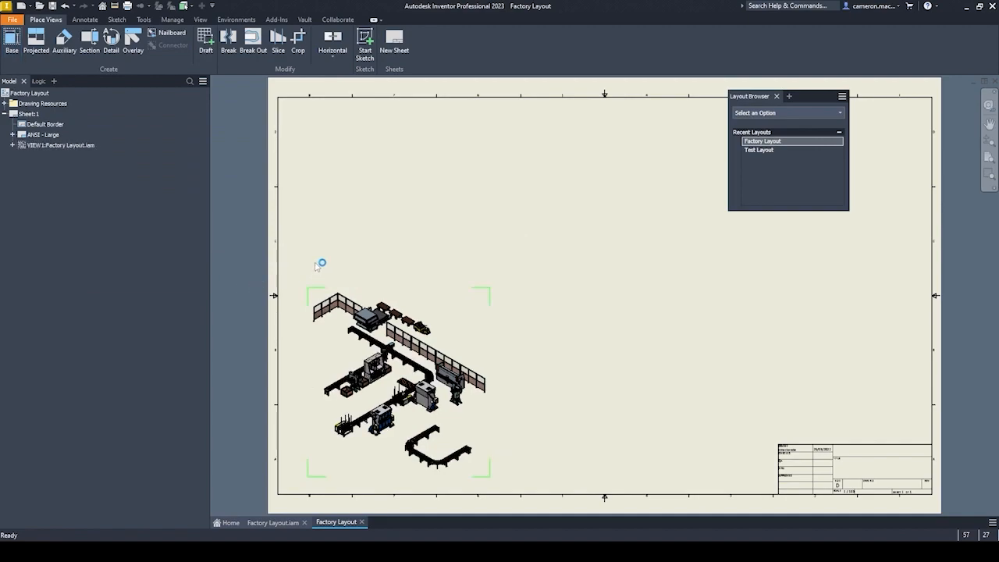
Add a second base view of the layout from the top at 1/100 scale, above the title block.
{"action": "left_click", "coordinate": [13, 38]}
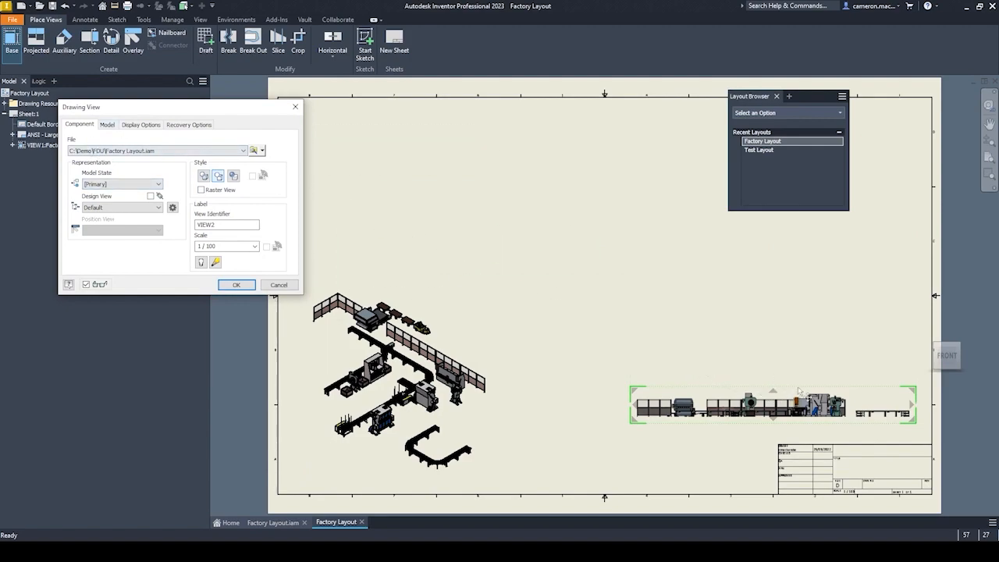
{"action": "left_click", "coordinate": [947, 340]}
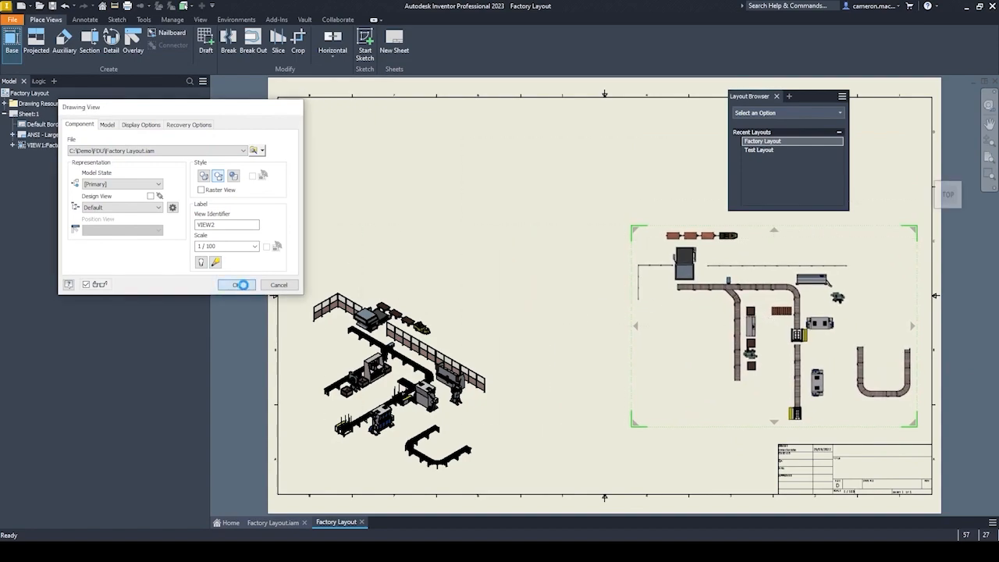
{"action": "left_click", "coordinate": [243, 287]}
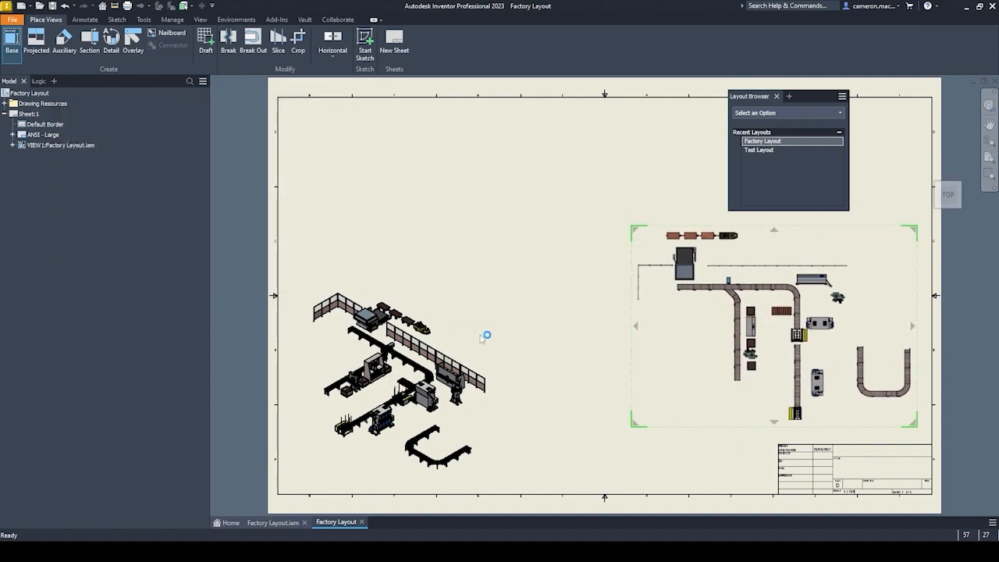
Enlarge the isometric view and position it to fill the left half of the sheet.
{"action": "double_click", "coordinate": [481, 294]}
{"action": "key", "text": "Escape"}
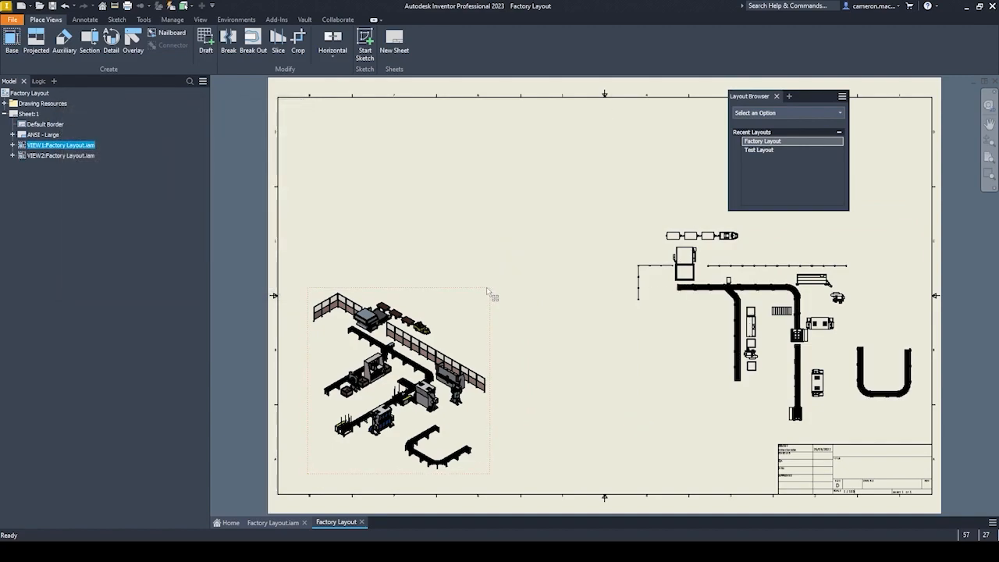
{"action": "double_click", "coordinate": [485, 292]}
{"action": "left_click_drag", "start_coordinate": [492, 291], "coordinate": [600, 172]}
{"action": "left_click_drag", "start_coordinate": [464, 309], "coordinate": [504, 265]}
{"action": "left_click", "coordinate": [236, 285]}
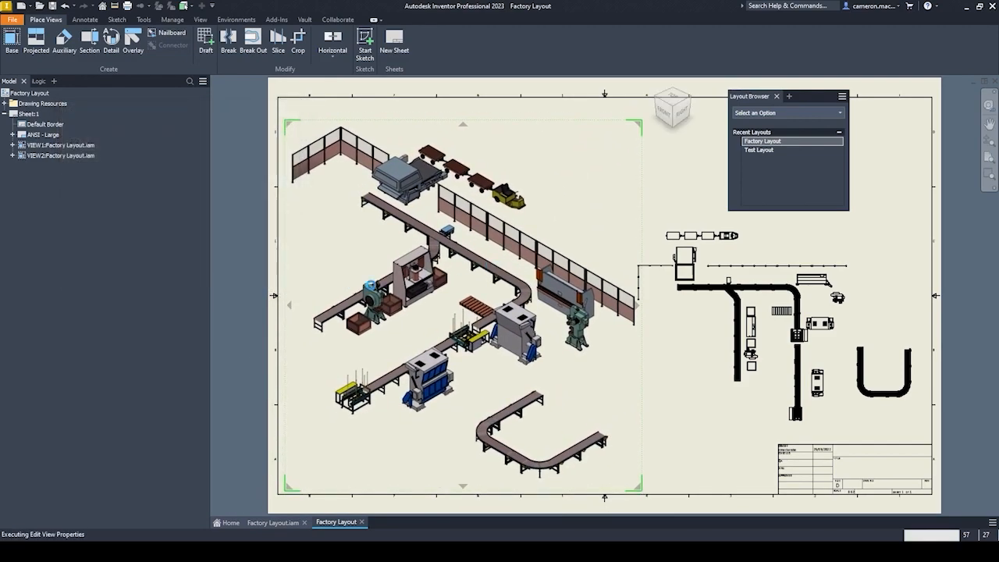
Insert a structured, first-level parts list from the top view in the sheet's upper-right corner, enabling the BOM view.
{"action": "left_click_drag", "start_coordinate": [769, 98], "coordinate": [320, 338]}
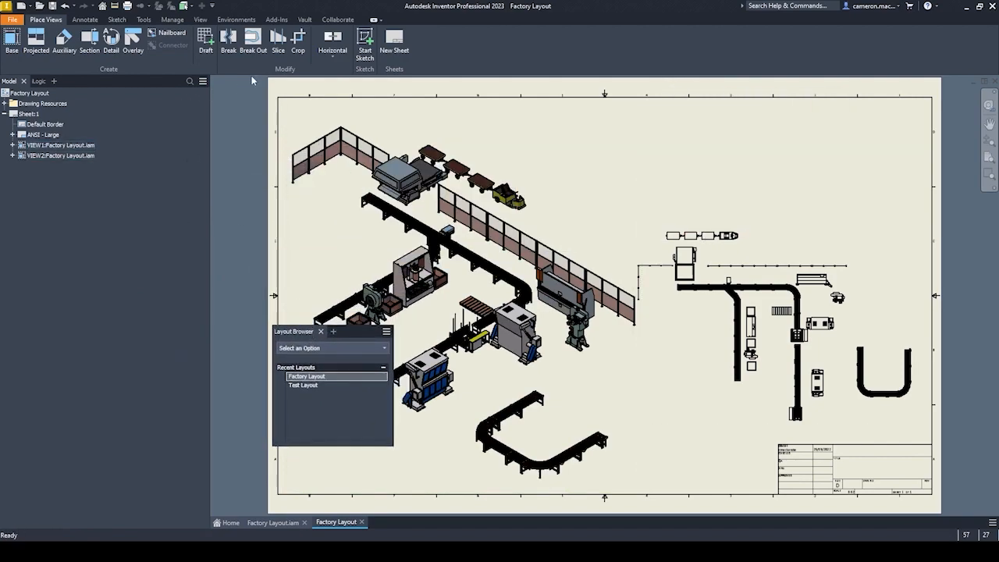
{"action": "left_click", "coordinate": [82, 21]}
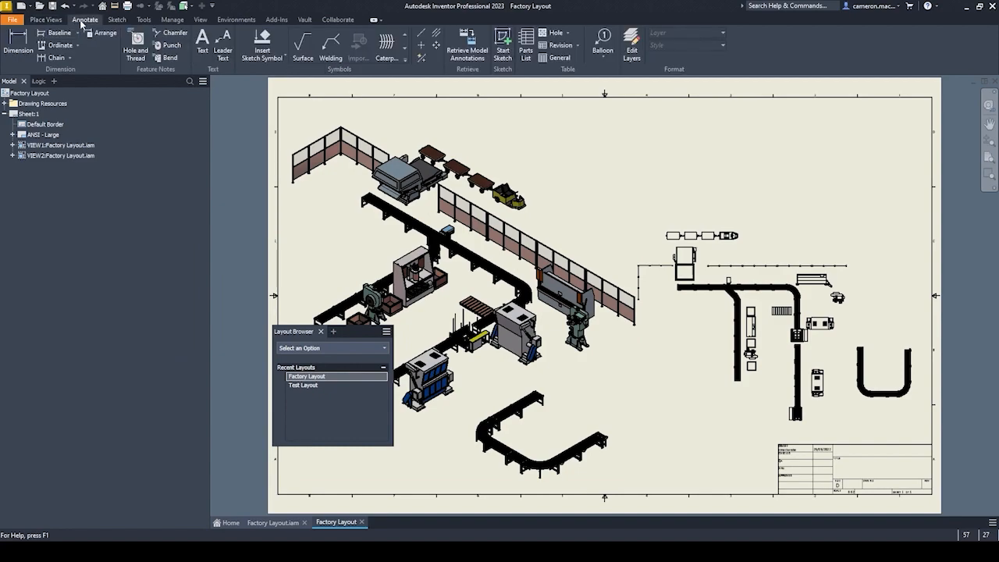
{"action": "left_click", "coordinate": [526, 49]}
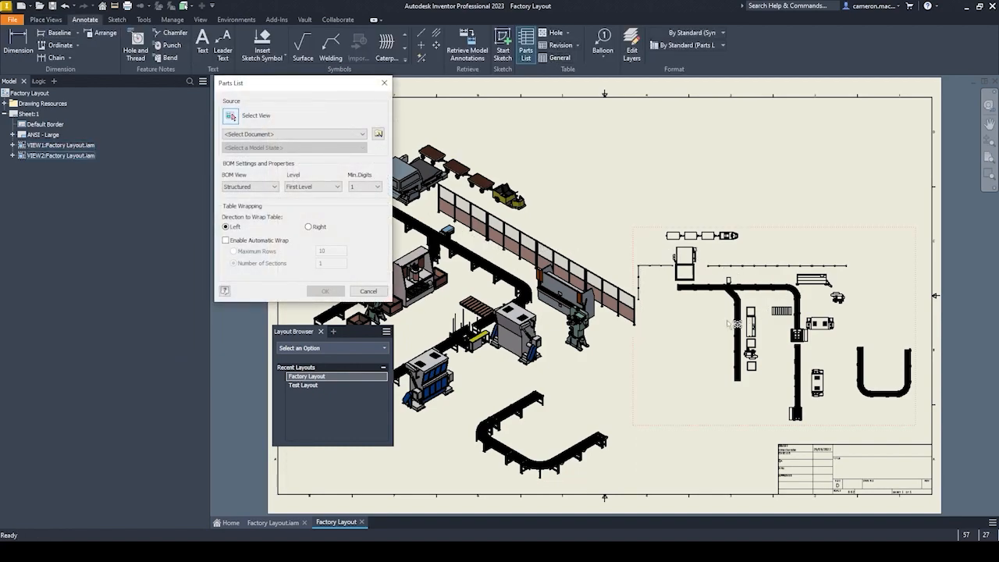
{"action": "left_click", "coordinate": [697, 341]}
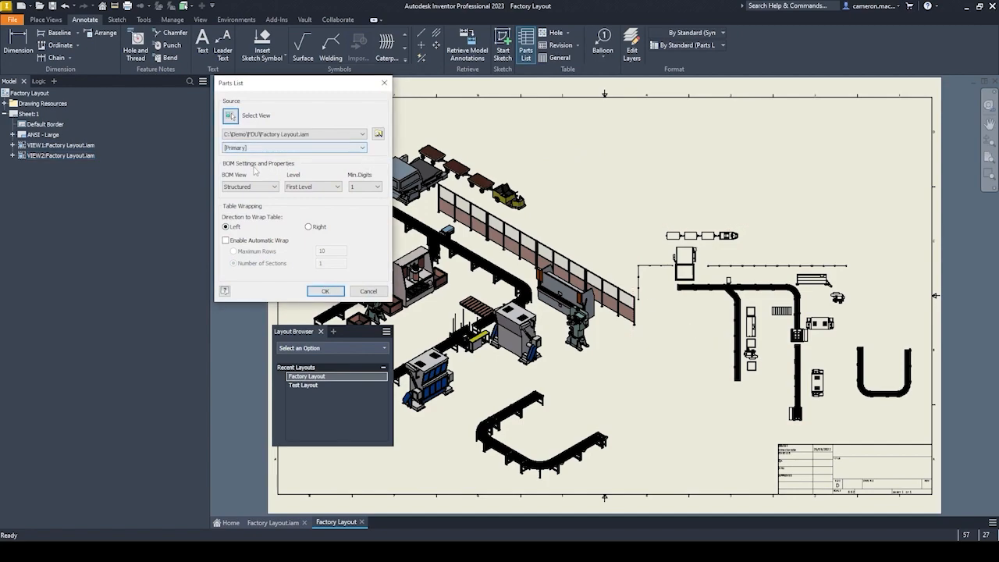
{"action": "left_click", "coordinate": [325, 291]}
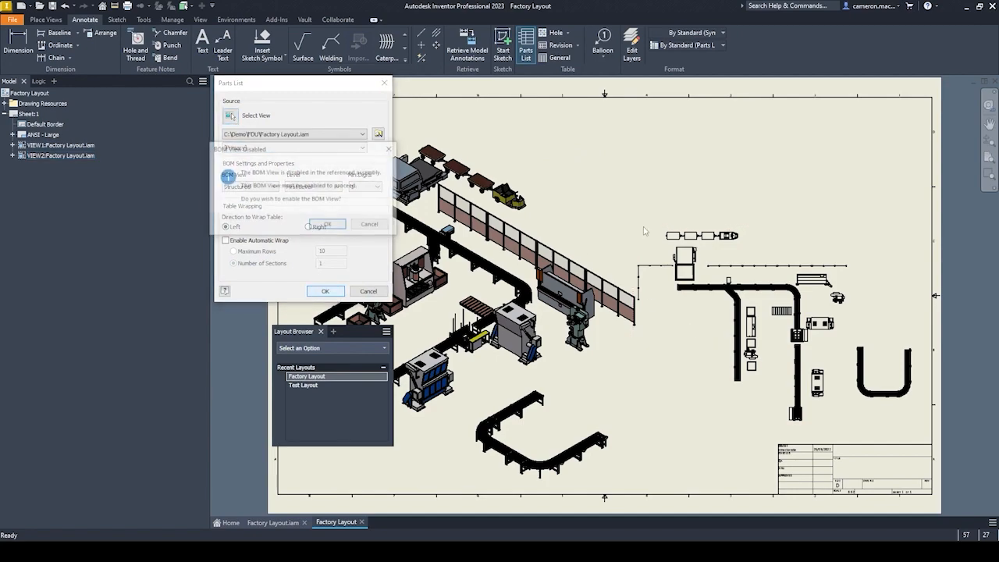
{"action": "left_click", "coordinate": [327, 226]}
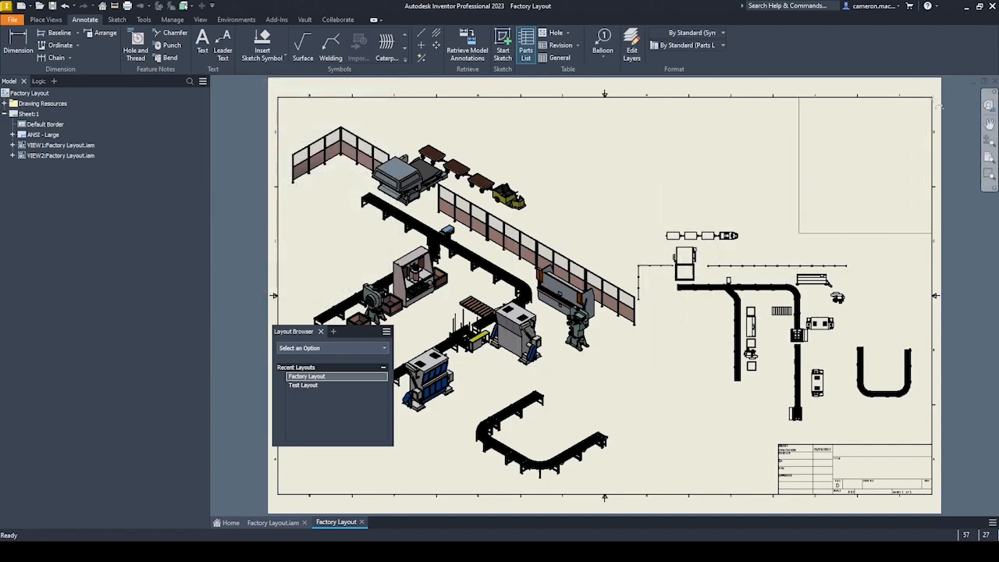
{"action": "left_click", "coordinate": [931, 98]}
Examine the items, quantities and part numbers in the parts list and its arrangement beside the drawing views.
{"action": "scroll", "coordinate": [892, 151], "scroll_direction": "up", "scroll_amount": 5}
{"action": "scroll", "coordinate": [887, 153], "scroll_direction": "down", "scroll_amount": 8}
{"action": "middle_click_drag", "start_coordinate": [862, 162], "coordinate": [643, 205]}
{"action": "scroll", "coordinate": [643, 205], "scroll_direction": "up", "scroll_amount": 3}
{"action": "scroll", "coordinate": [641, 245], "scroll_direction": "down", "scroll_amount": 4}
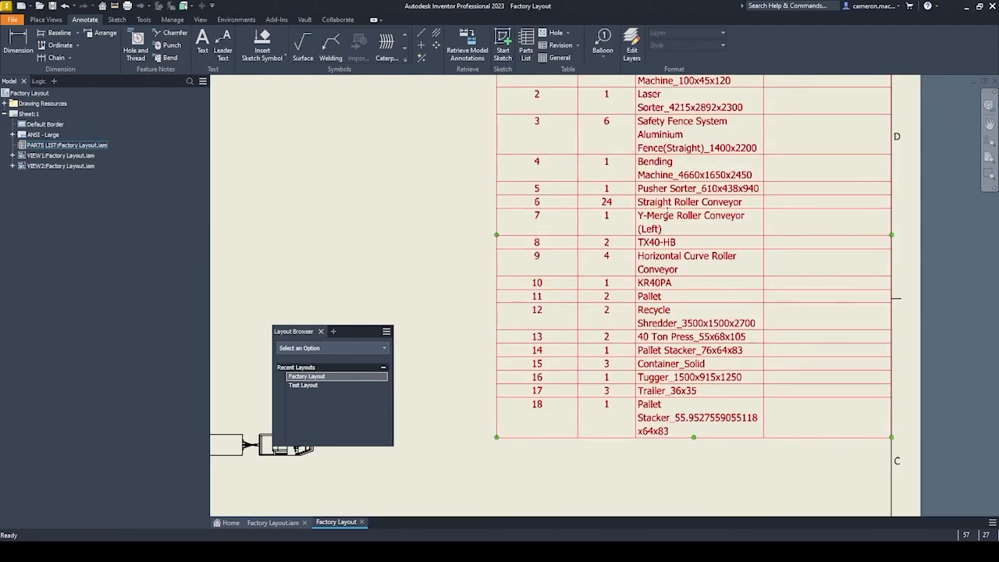
{"action": "scroll", "coordinate": [642, 244], "scroll_direction": "up", "scroll_amount": 2}
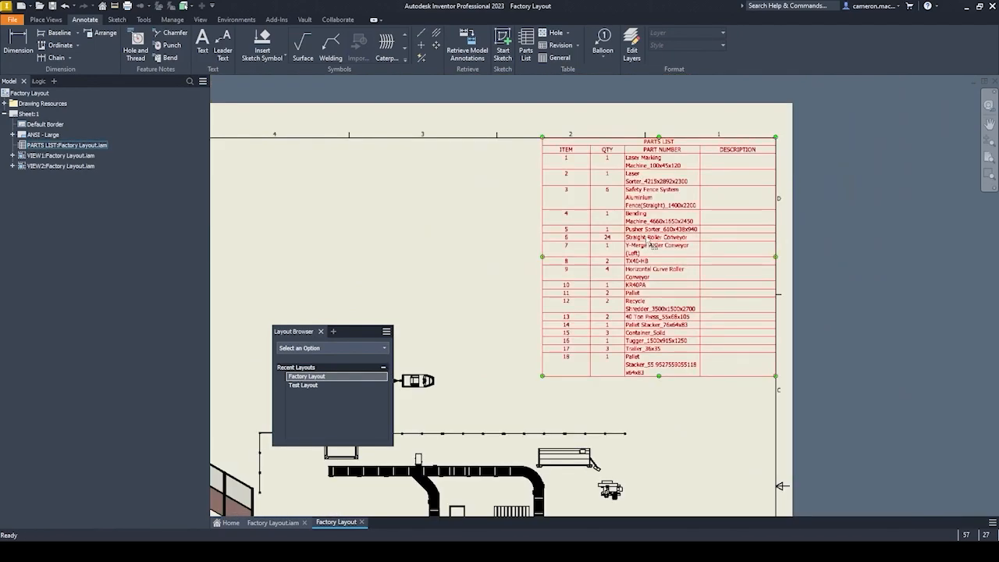
{"action": "scroll", "coordinate": [599, 223], "scroll_direction": "down", "scroll_amount": 3}
{"action": "scroll", "coordinate": [633, 175], "scroll_direction": "up", "scroll_amount": 4}
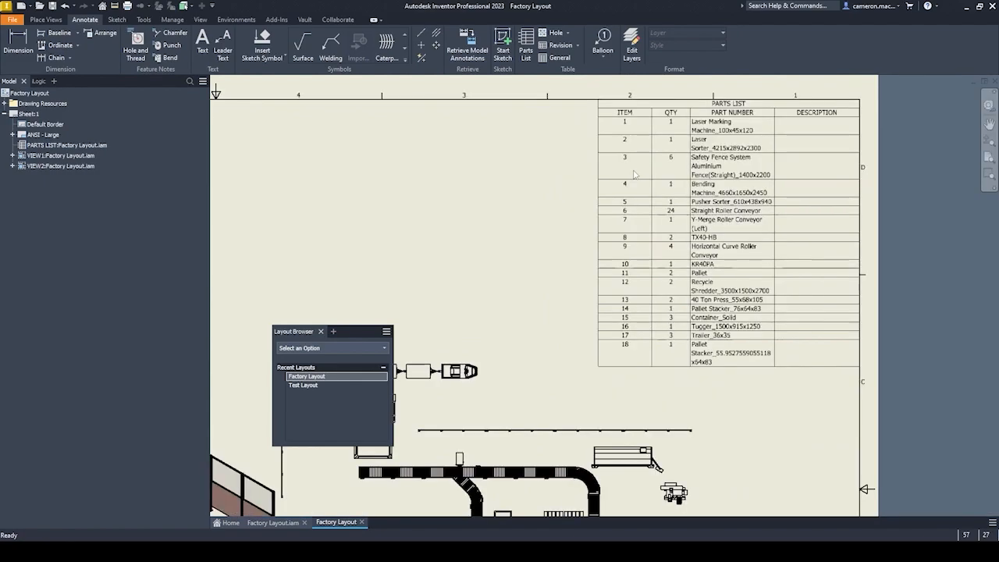
{"action": "middle_click_drag", "start_coordinate": [445, 204], "coordinate": [567, 169]}
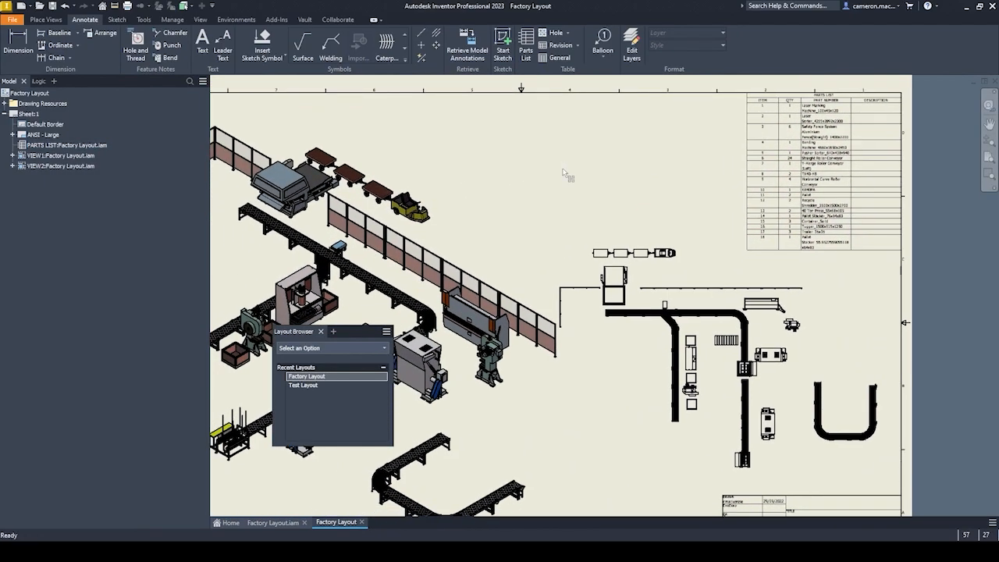